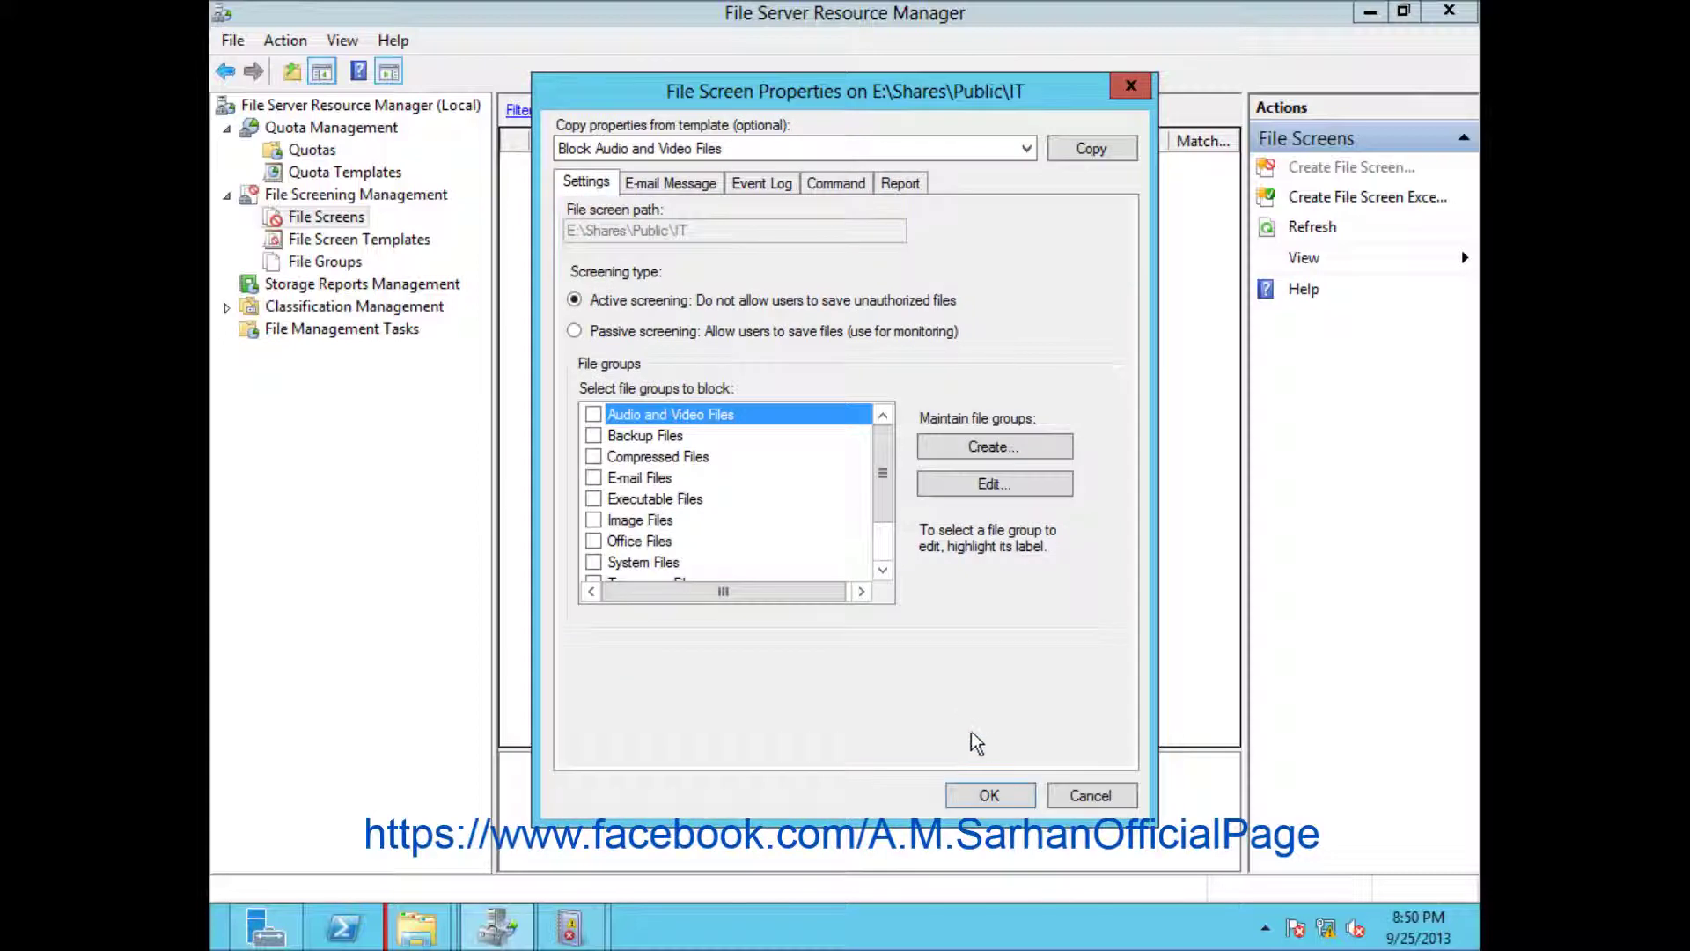
- Discard the custom File Screen Properties and cancel the Create File Screen dialog
{"action": "mouse_move", "coordinate": [883, 469]}
{"action": "left_mouse_down"}
{"action": "mouse_move", "coordinate": [879, 563]}
{"action": "mouse_move", "coordinate": [881, 441]}
{"action": "left_mouse_up"}
{"action": "left_click", "coordinate": [1131, 796]}
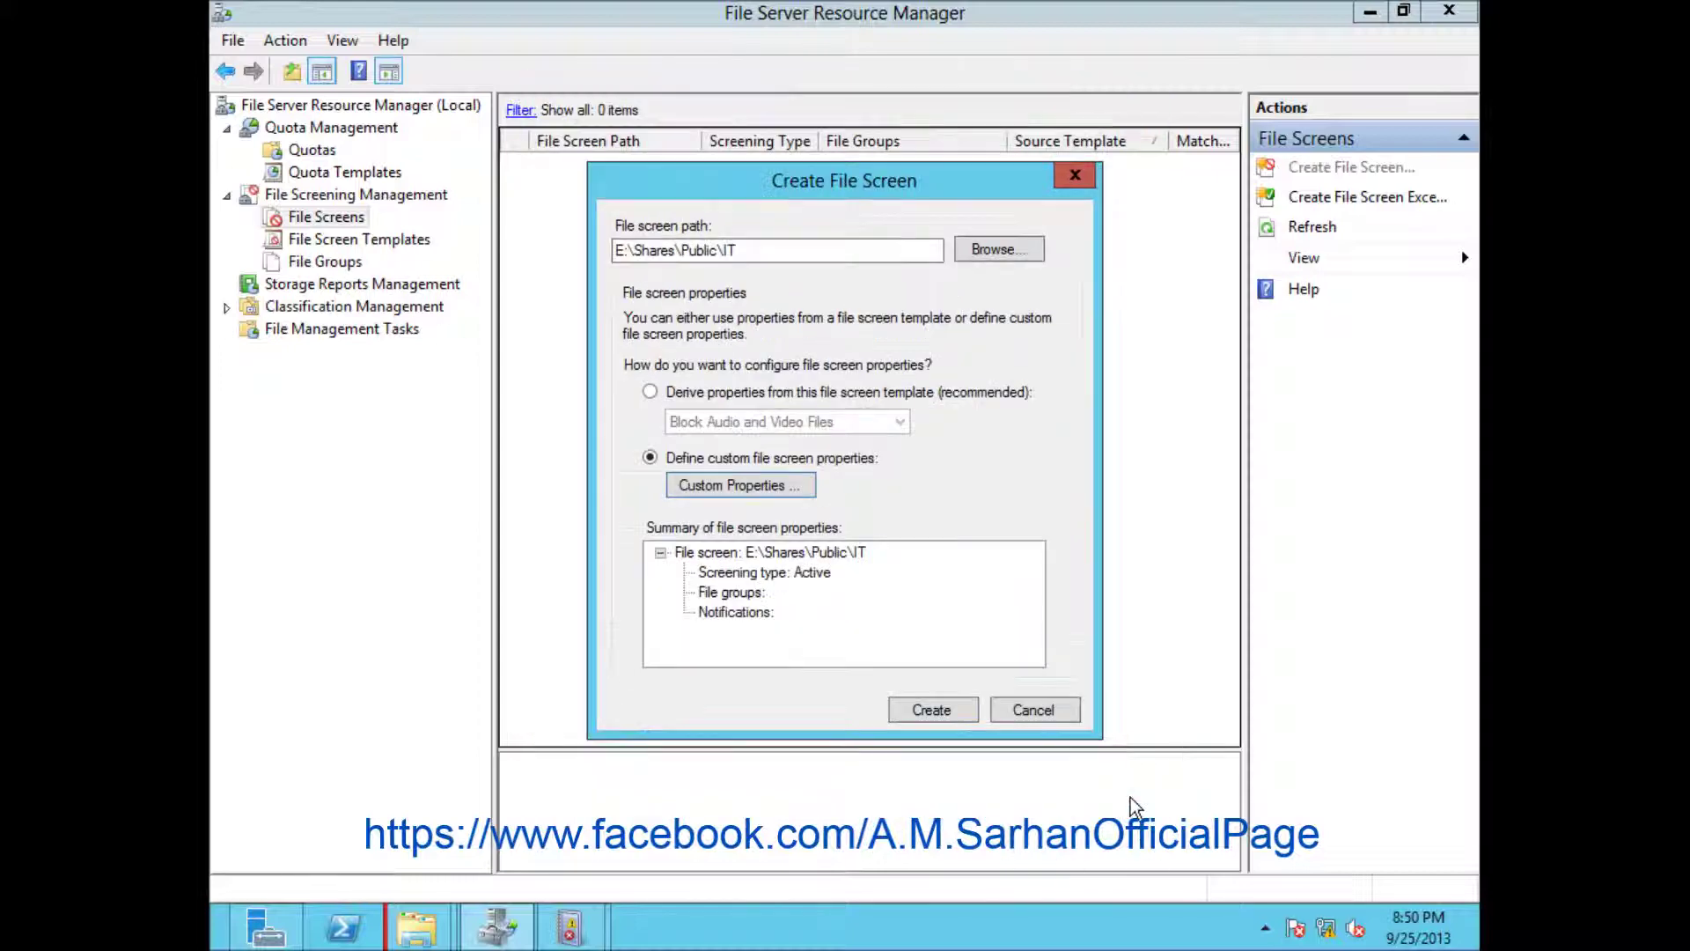
{"action": "left_click", "coordinate": [1067, 711]}
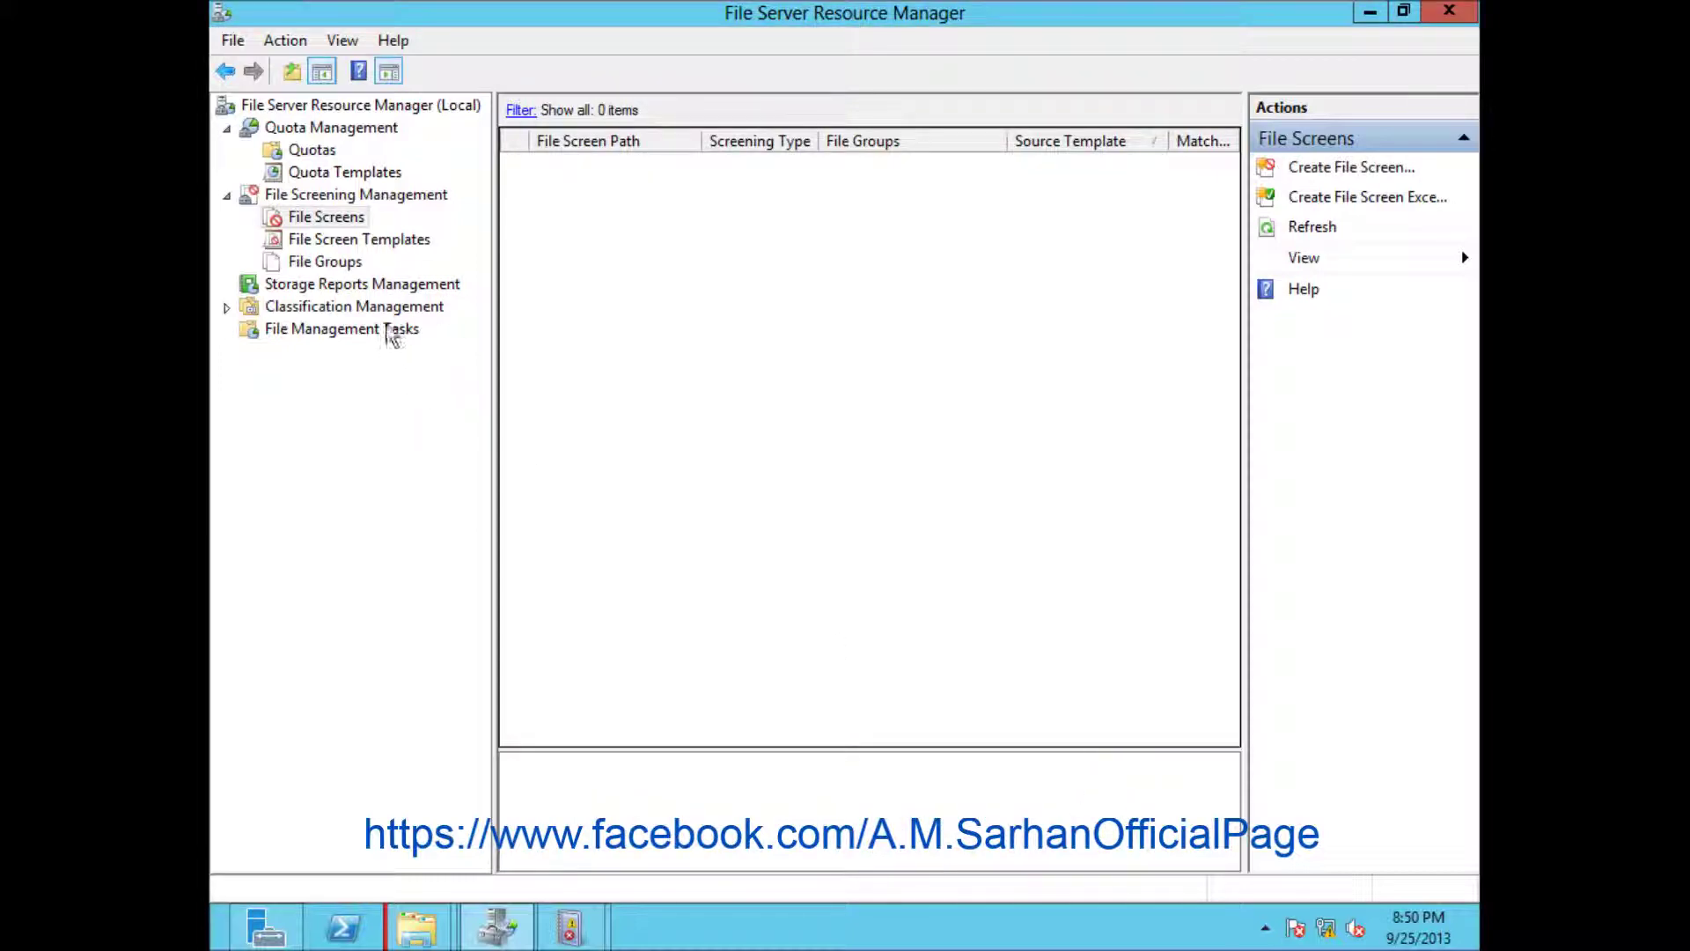
{"action": "left_click", "coordinate": [324, 261]}
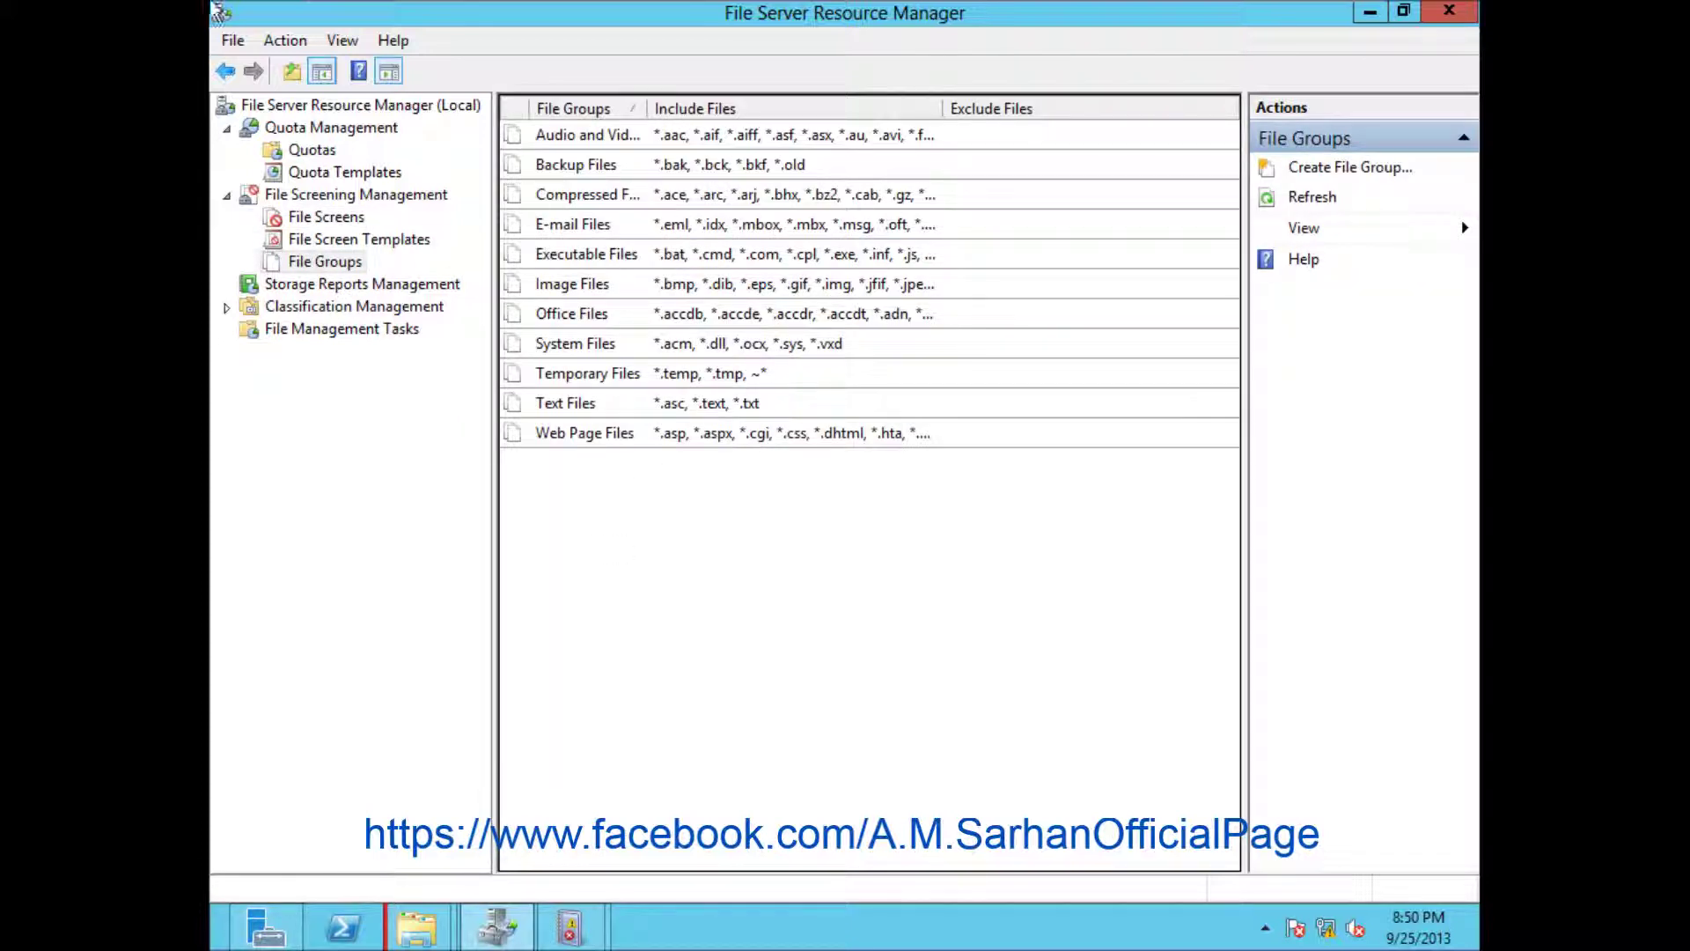
{"action": "left_click", "coordinate": [614, 140]}
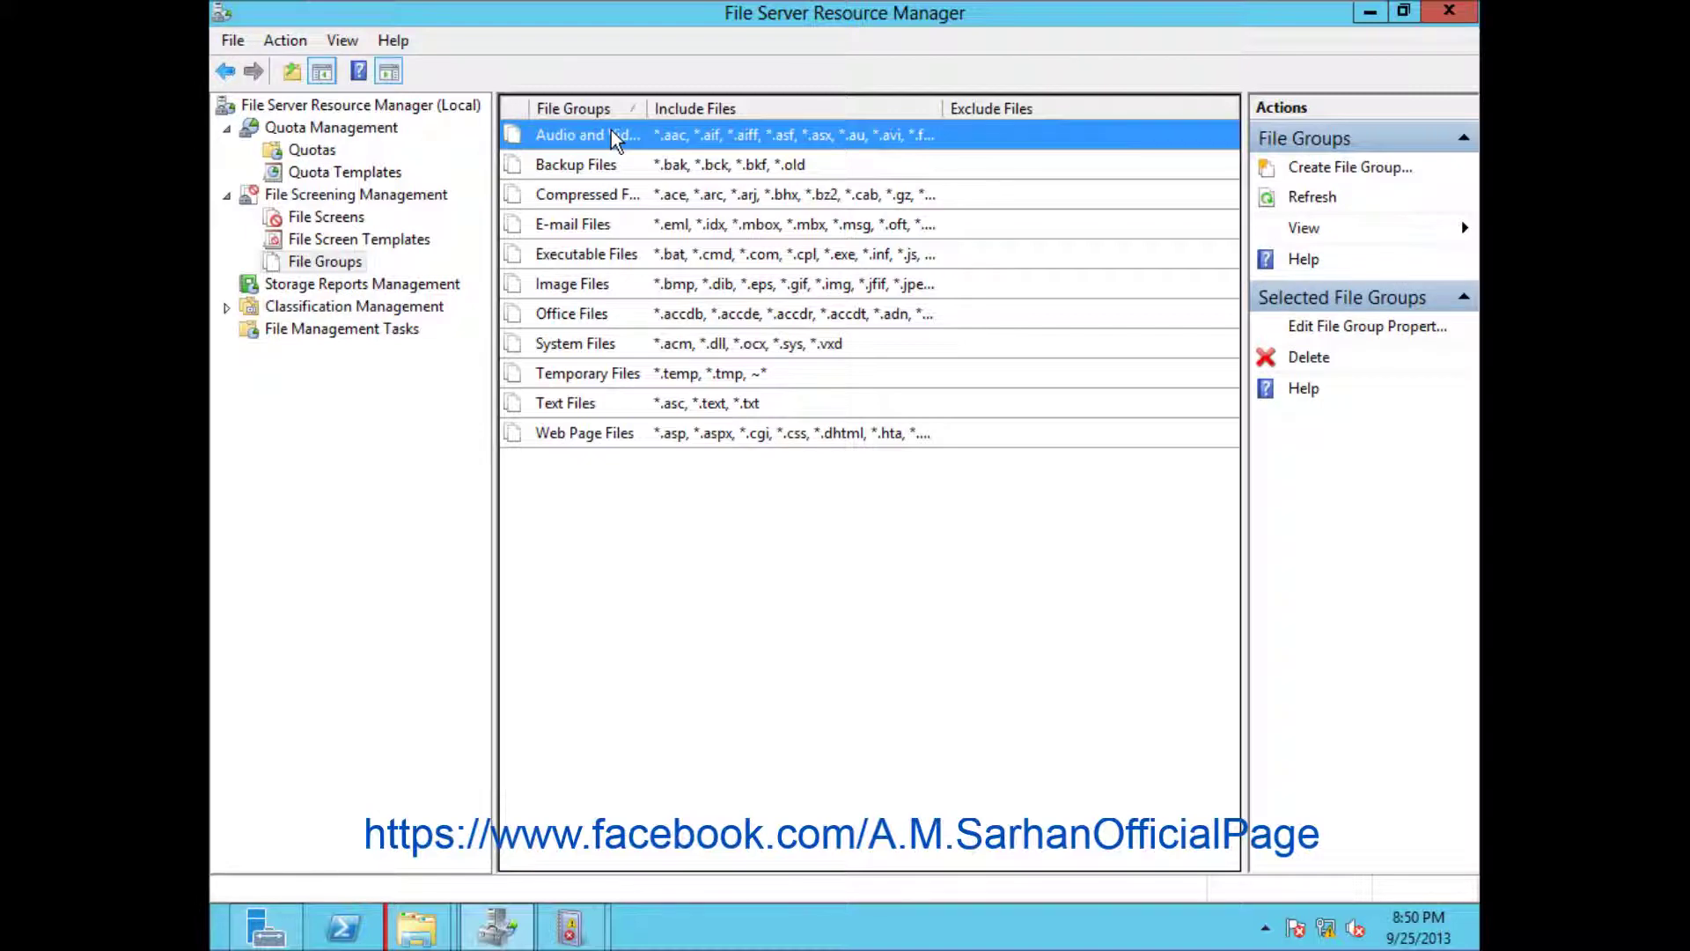
{"action": "double_click", "coordinate": [615, 139]}
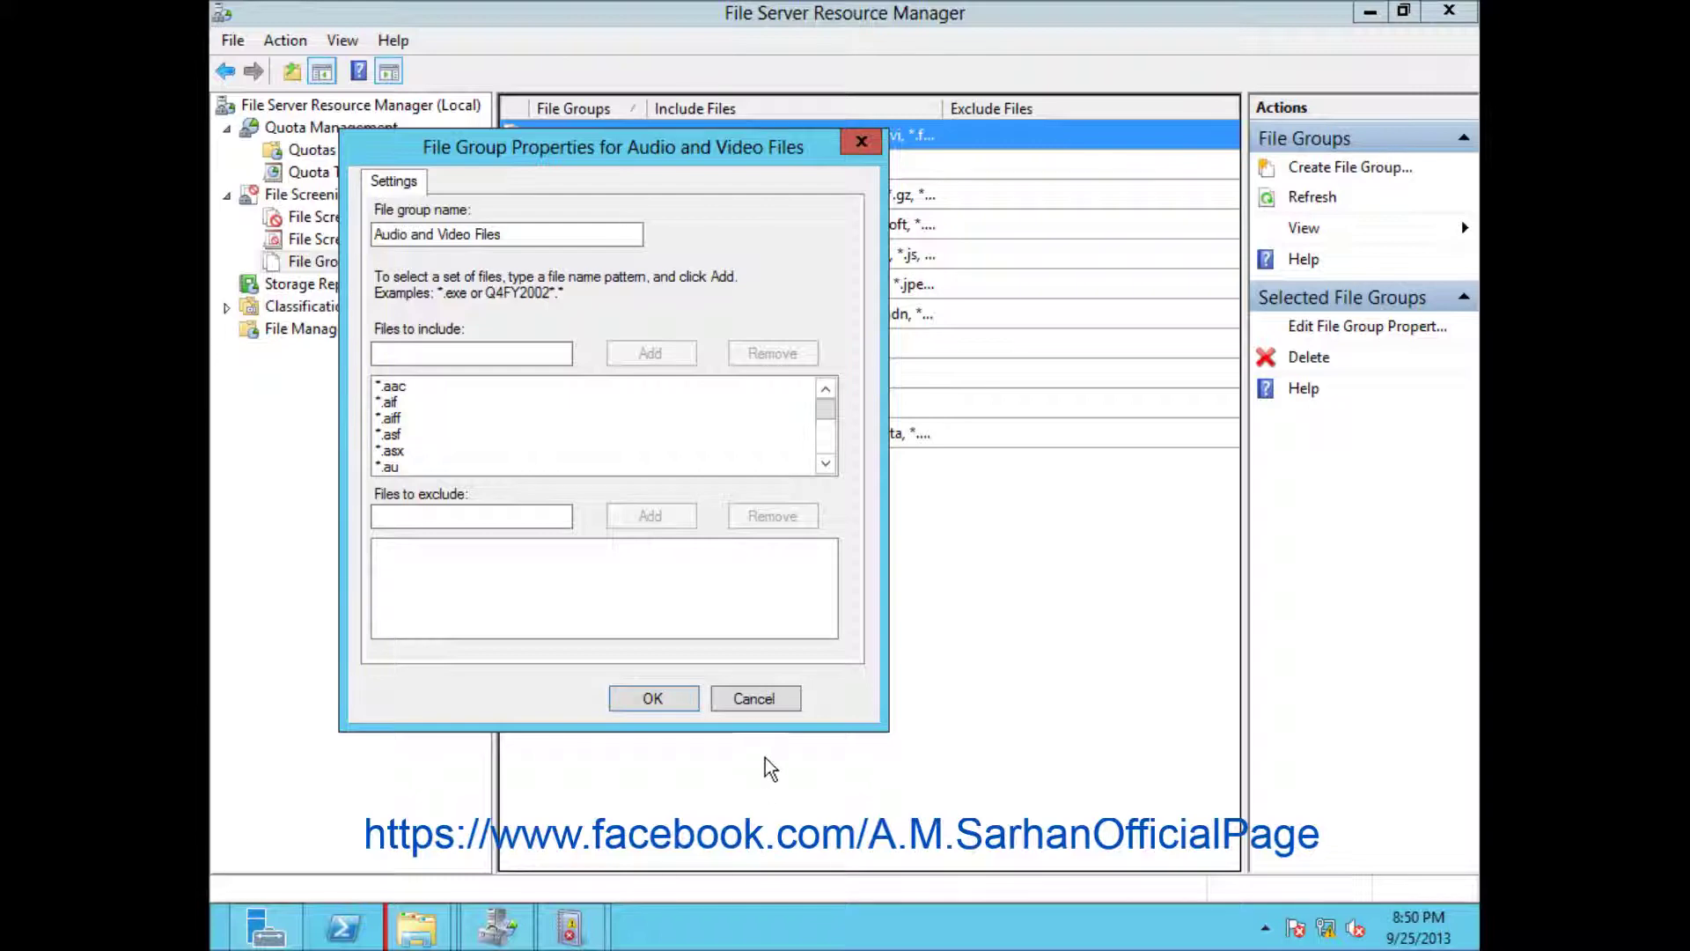
{"action": "left_click", "coordinate": [753, 700]}
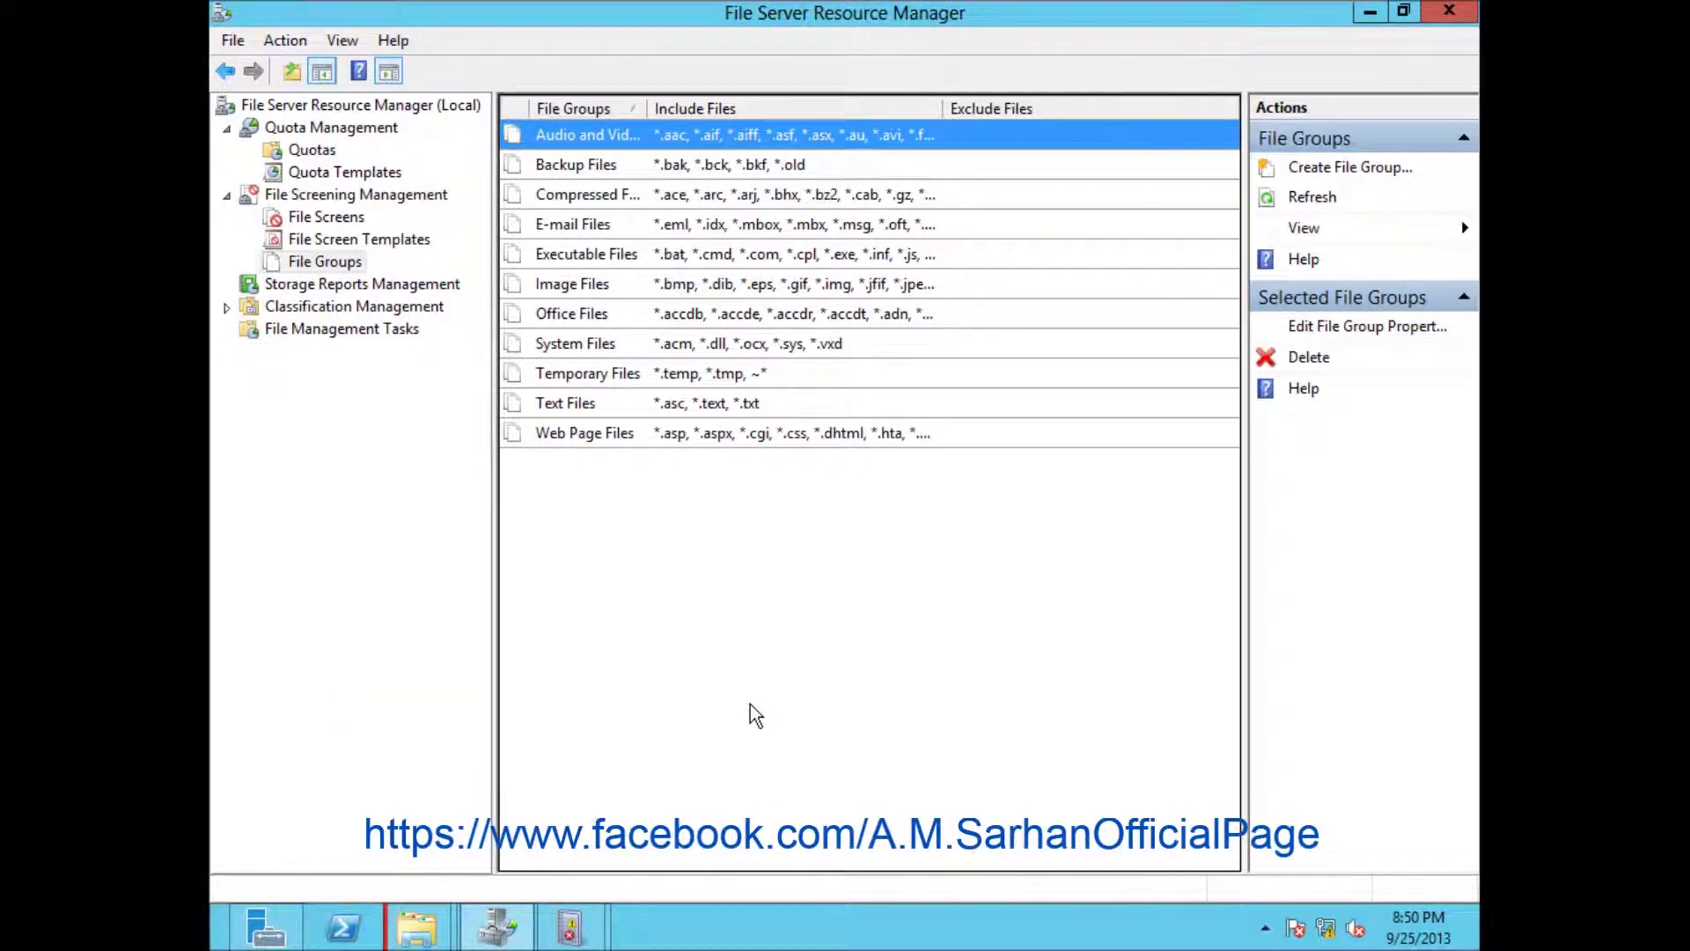
- Start a new file screen from the File Screens list, choosing to define custom properties
{"action": "left_click", "coordinate": [343, 220]}
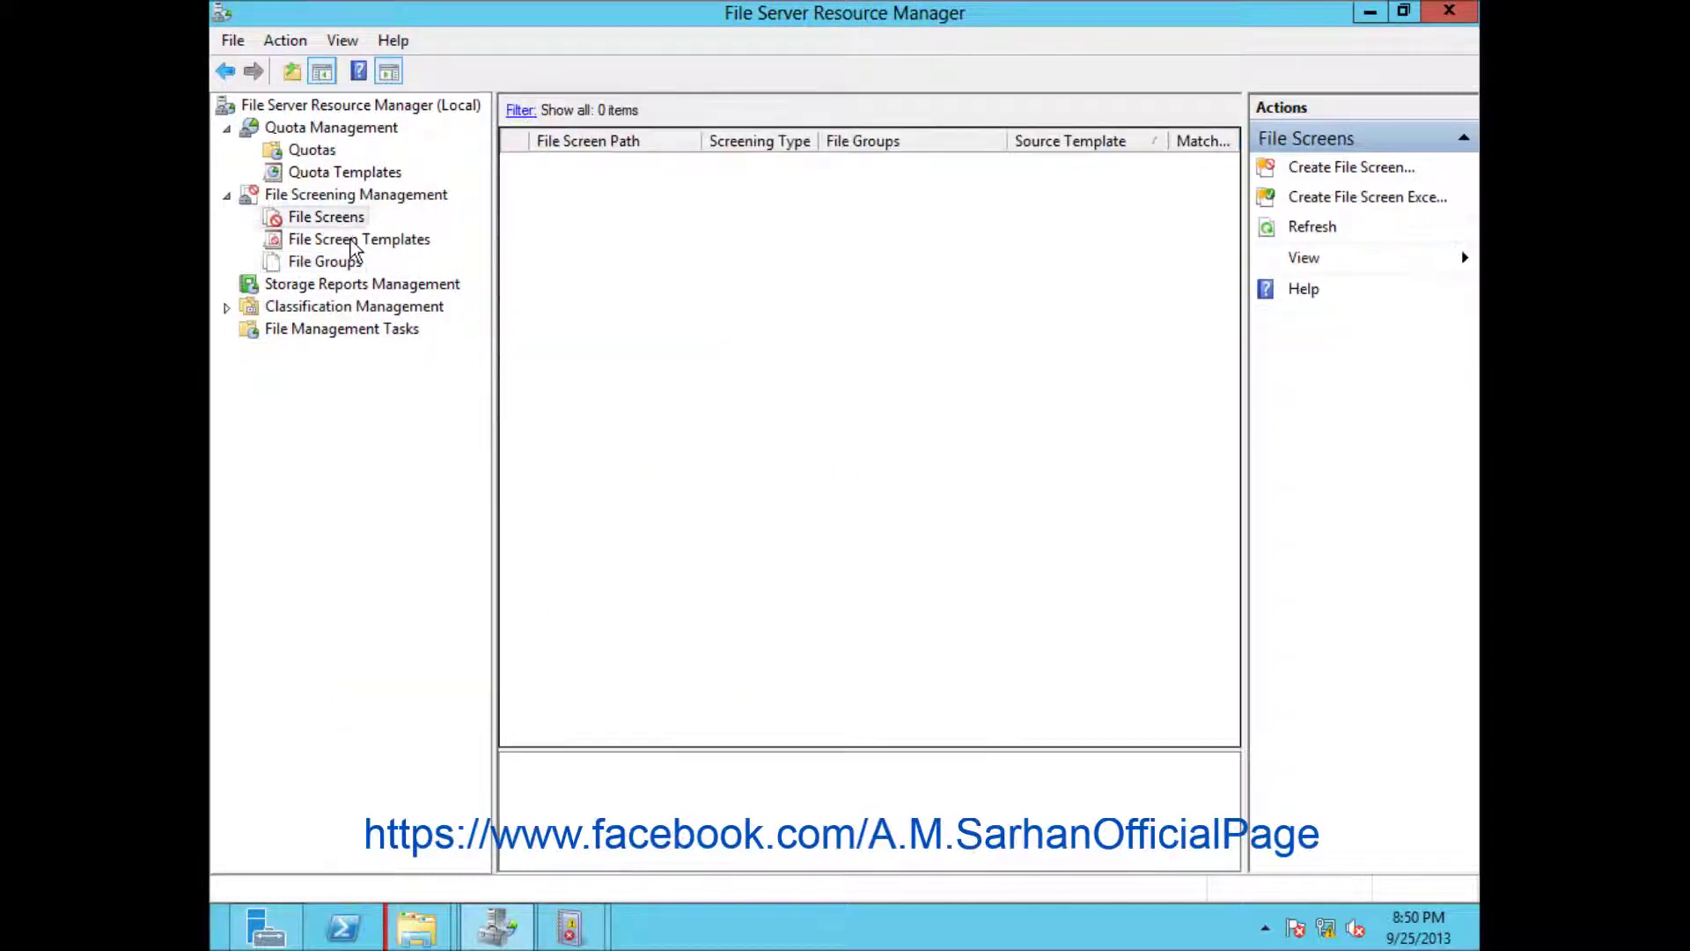
{"action": "right_click", "coordinate": [705, 423]}
{"action": "left_click", "coordinate": [753, 438]}
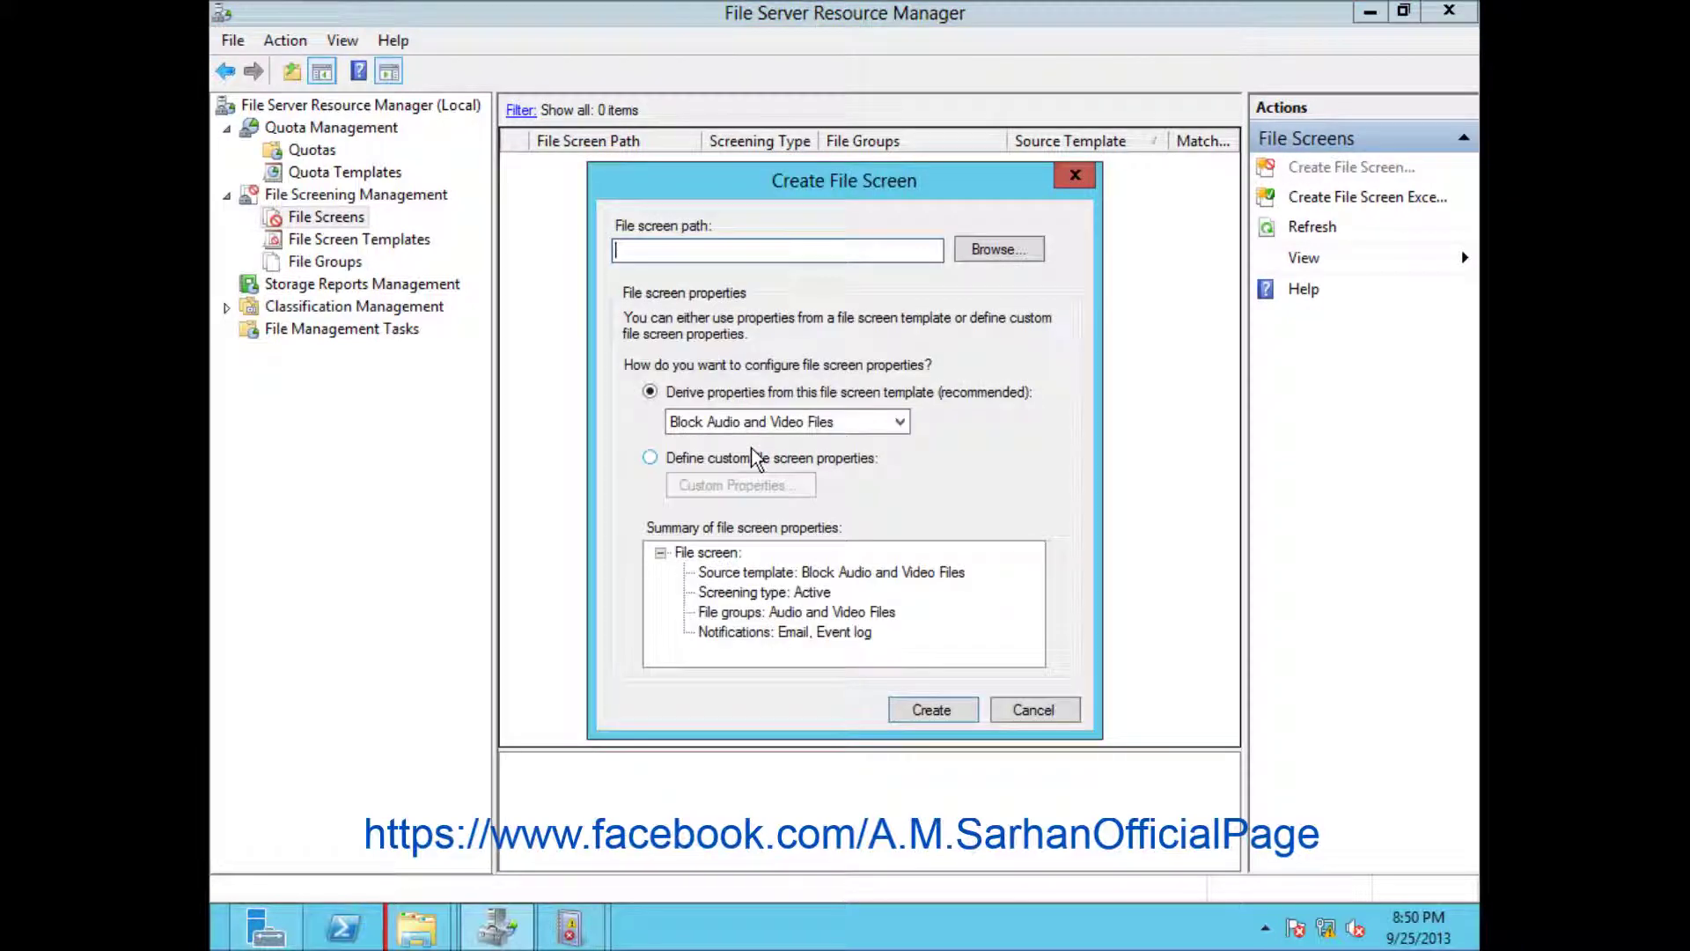
{"action": "left_click", "coordinate": [757, 457]}
- Set E:\Shares\Public\IT as the screened folder and bring up its custom properties
{"action": "left_click", "coordinate": [964, 250]}
{"action": "left_click", "coordinate": [682, 422]}
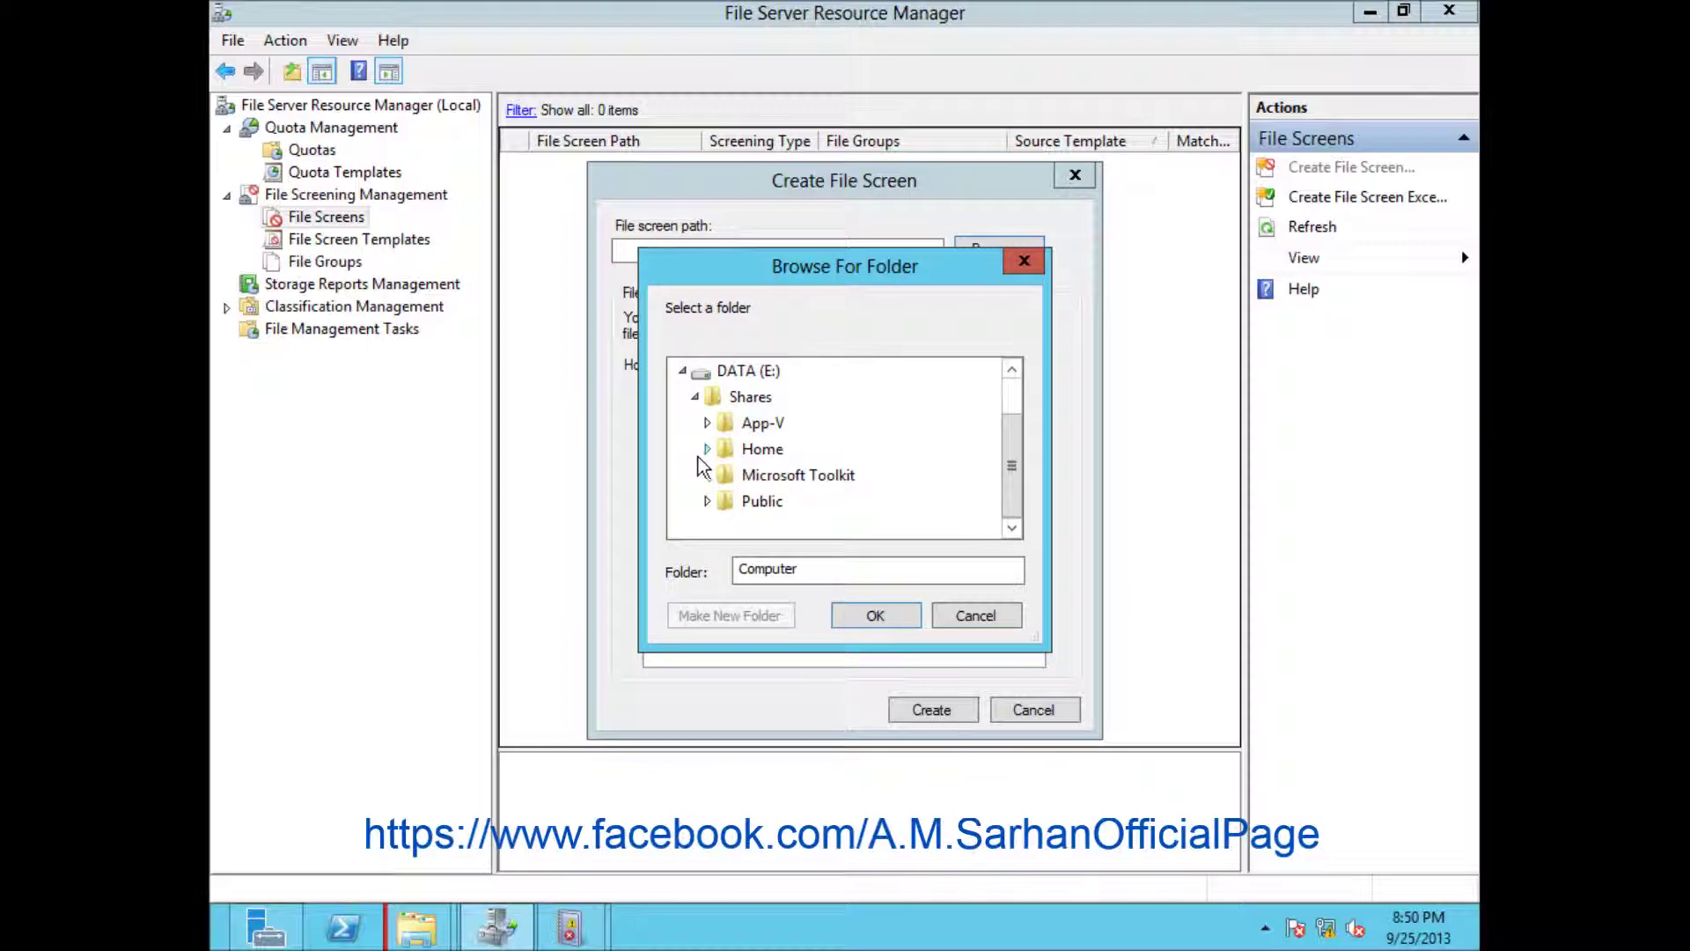
{"action": "left_click", "coordinate": [707, 501]}
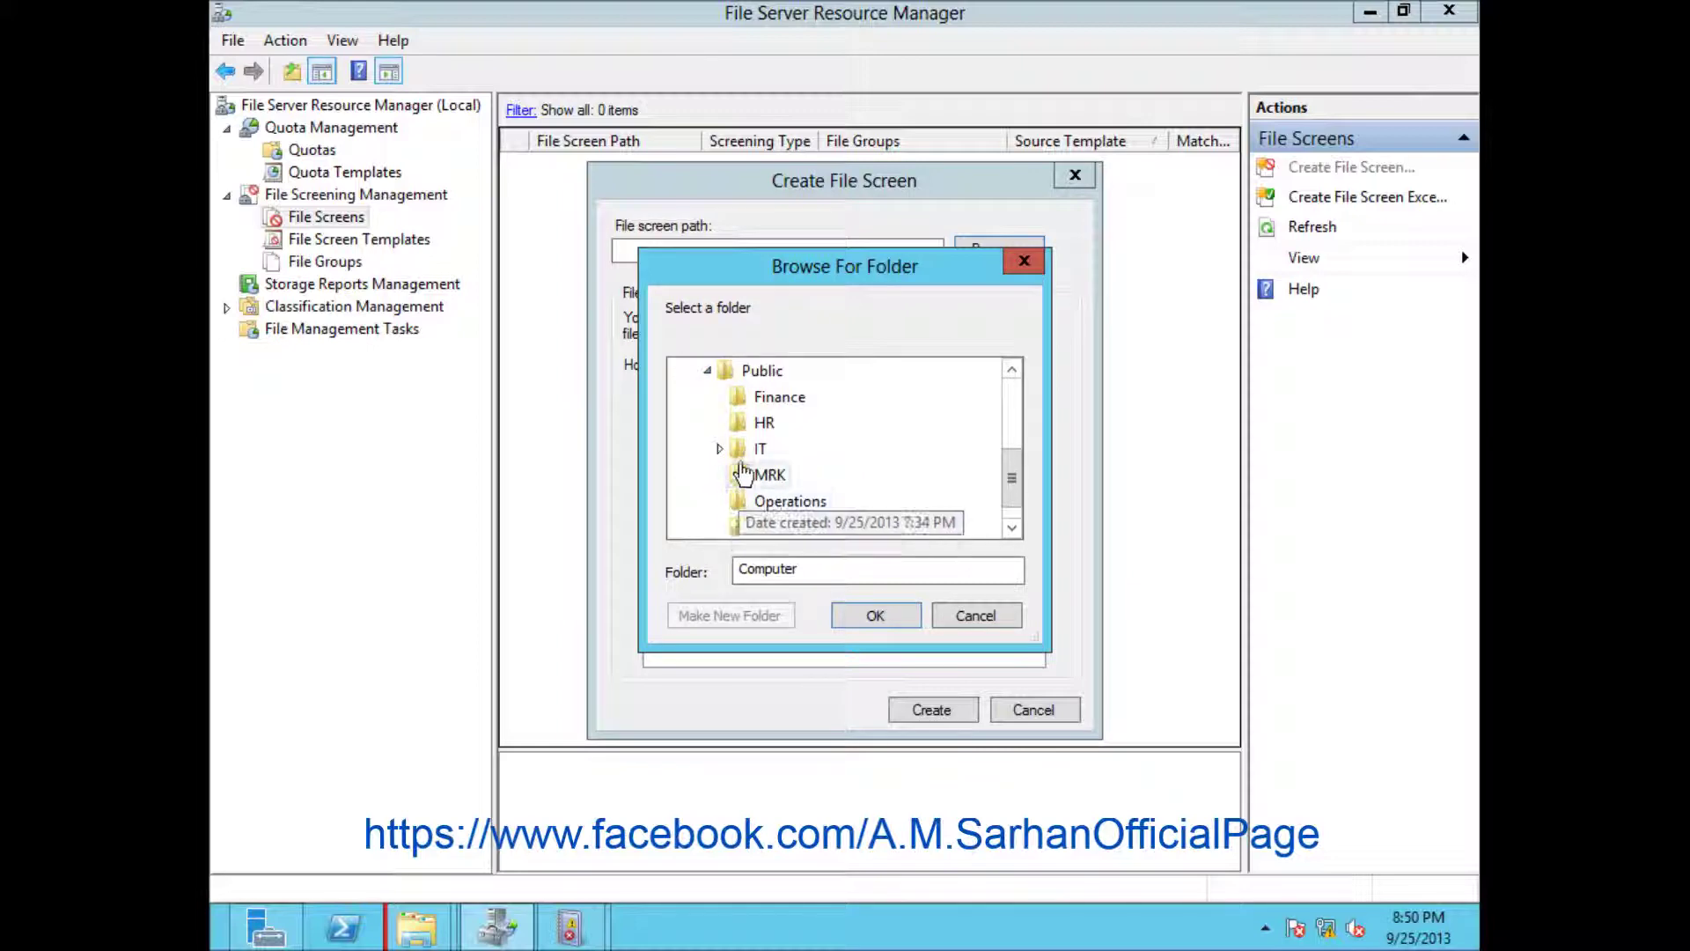
{"action": "double_click", "coordinate": [758, 445]}
{"action": "left_click", "coordinate": [872, 616]}
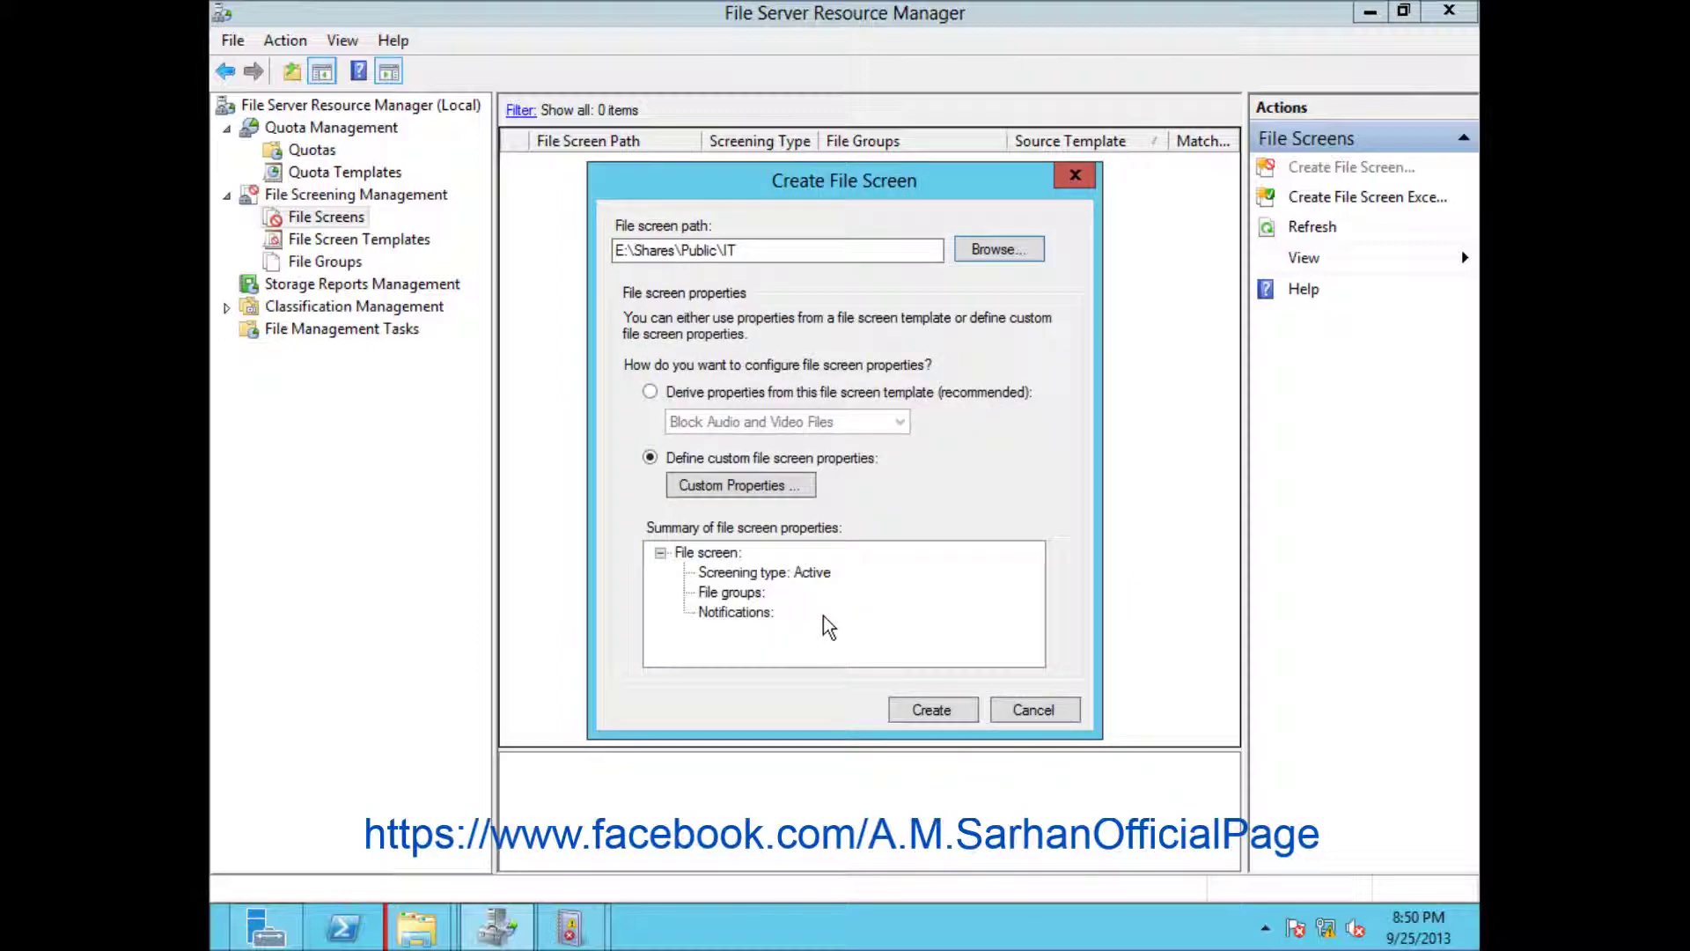
{"action": "left_click", "coordinate": [759, 489]}
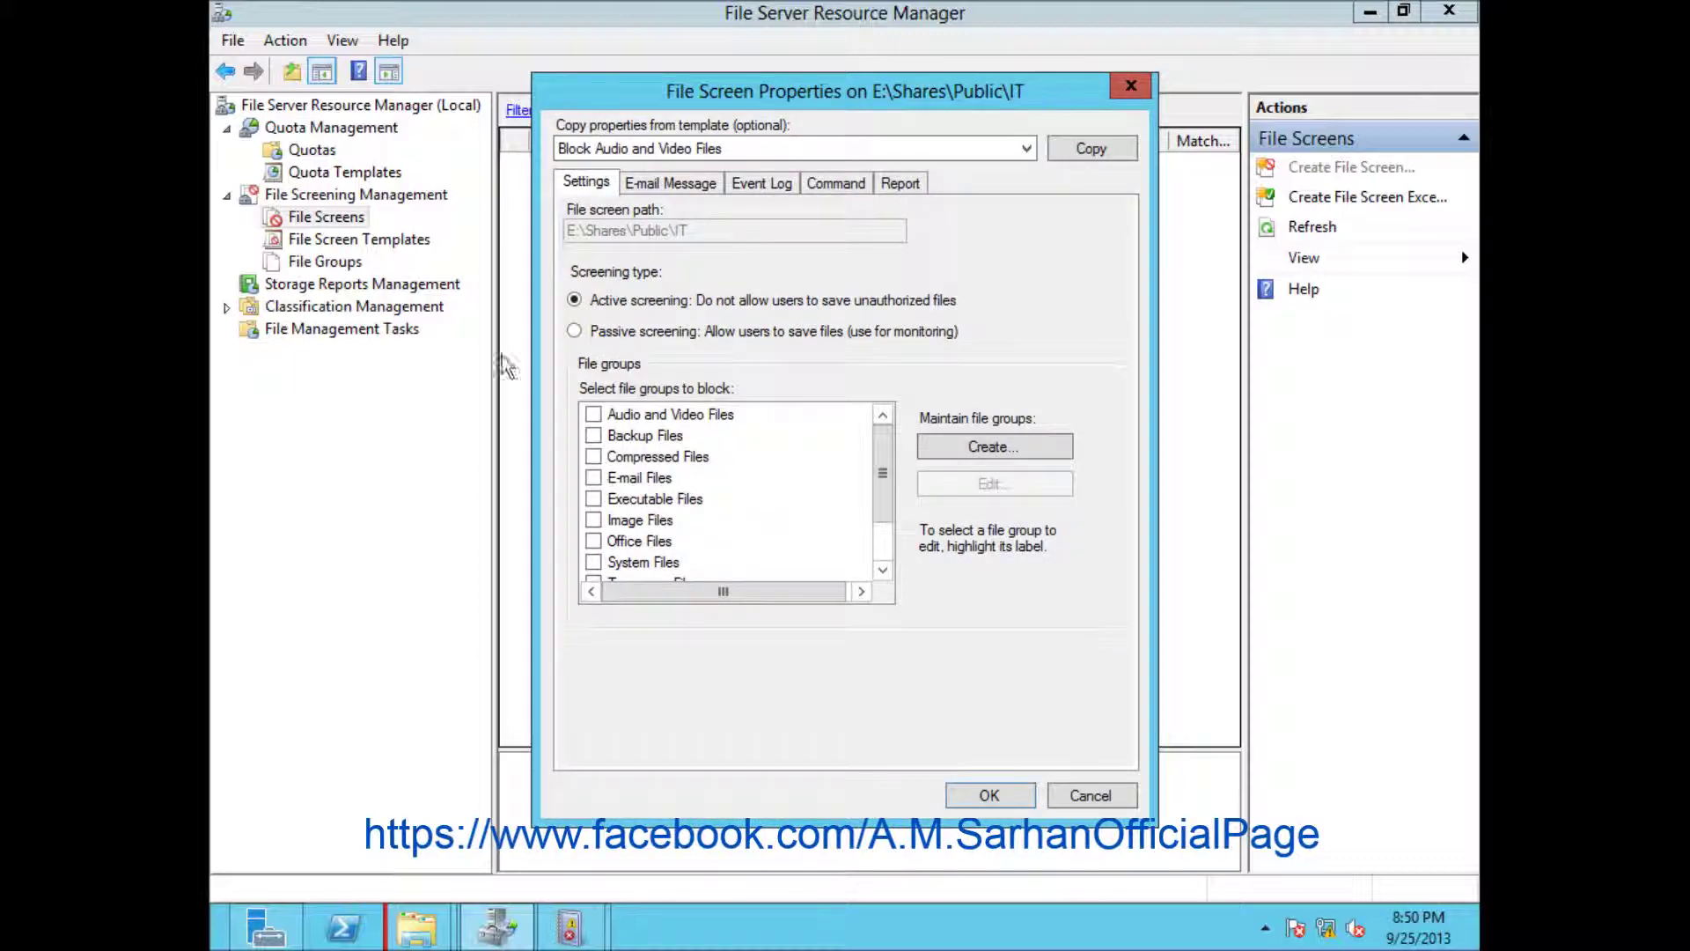
- Create a new file group named 'Test' that includes the *.mp3 pattern
{"action": "left_click", "coordinate": [666, 457]}
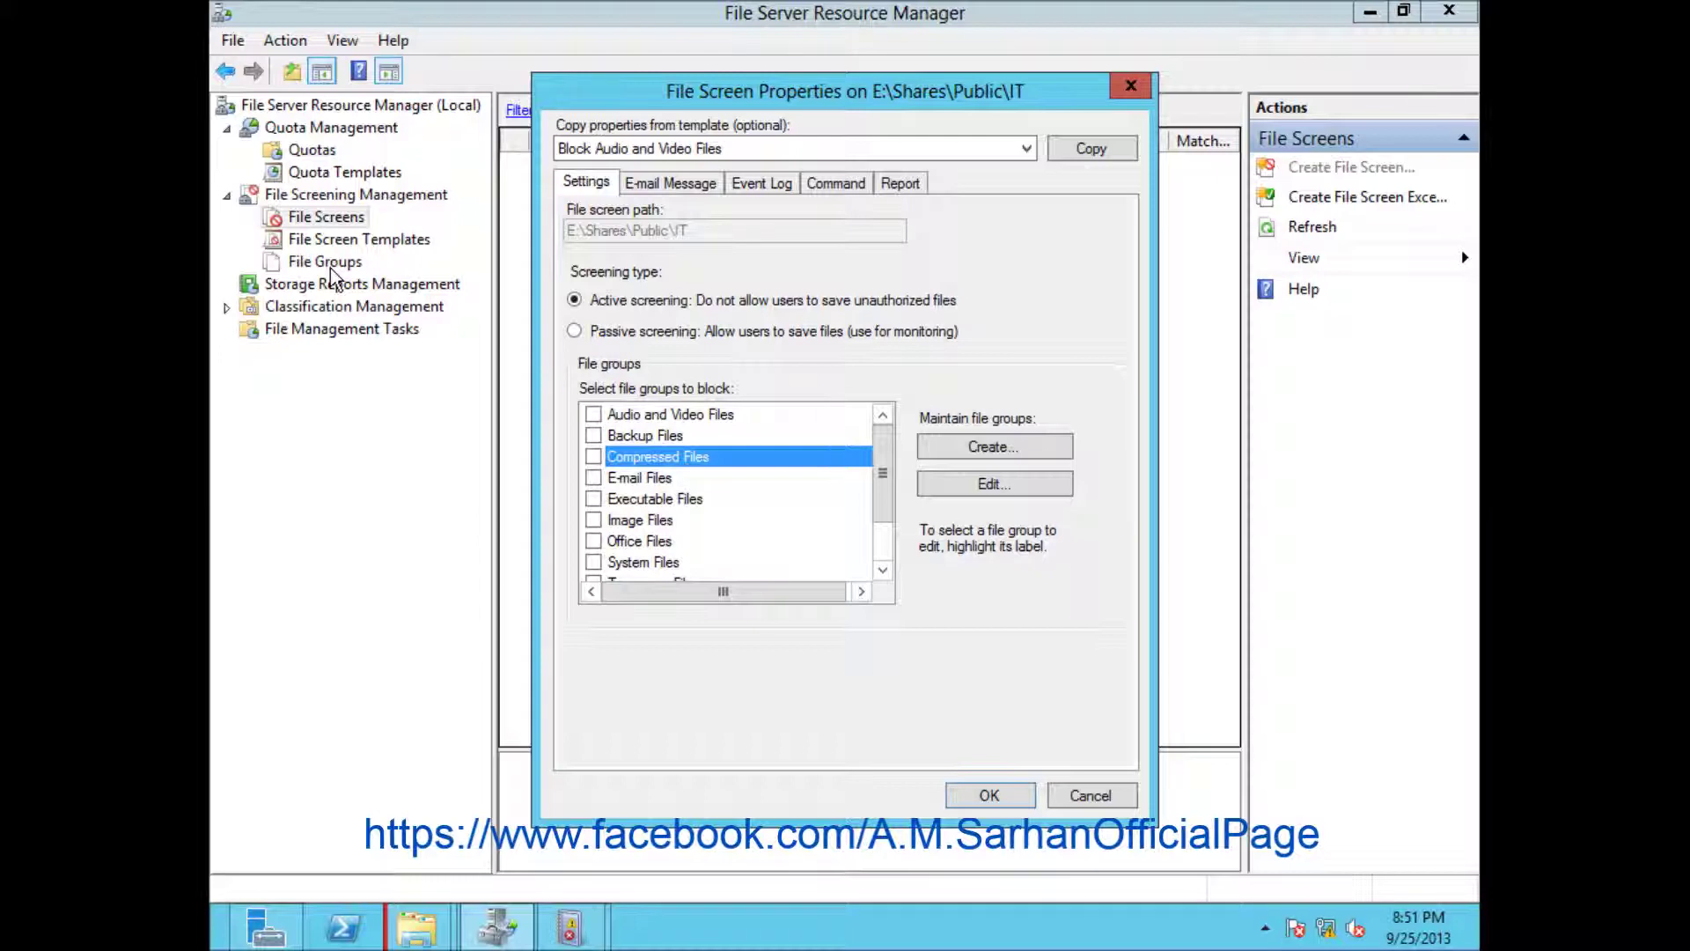
{"action": "left_click", "coordinate": [987, 447]}
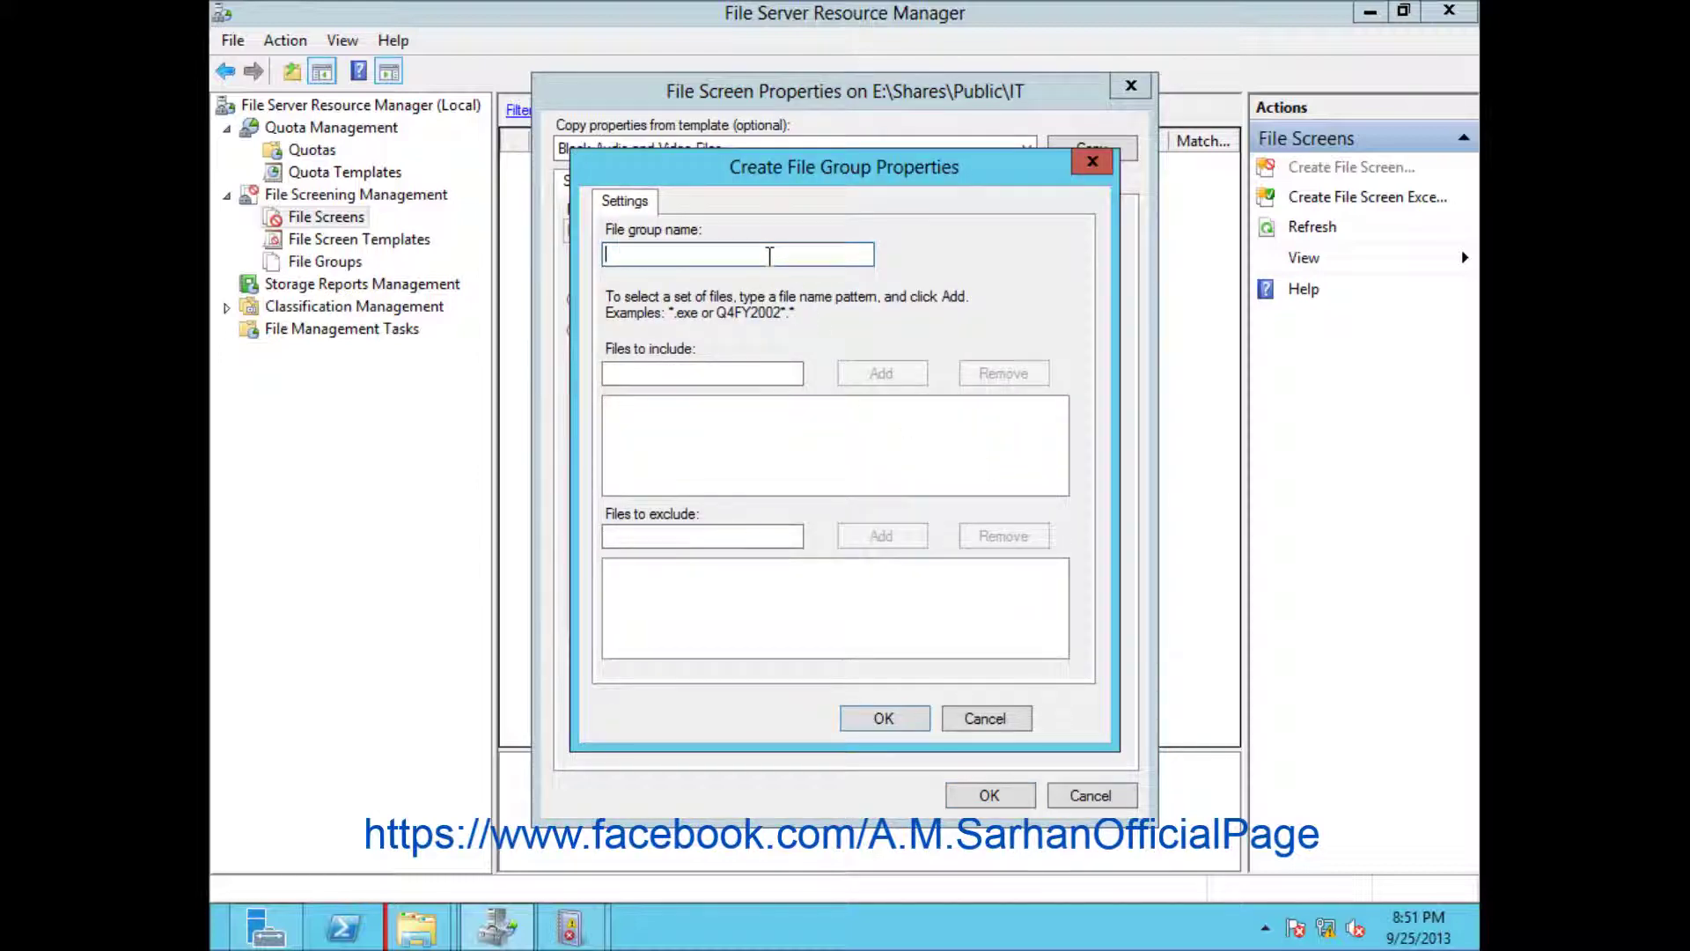
{"action": "left_click", "coordinate": [801, 375]}
{"action": "type", "text": "*"}
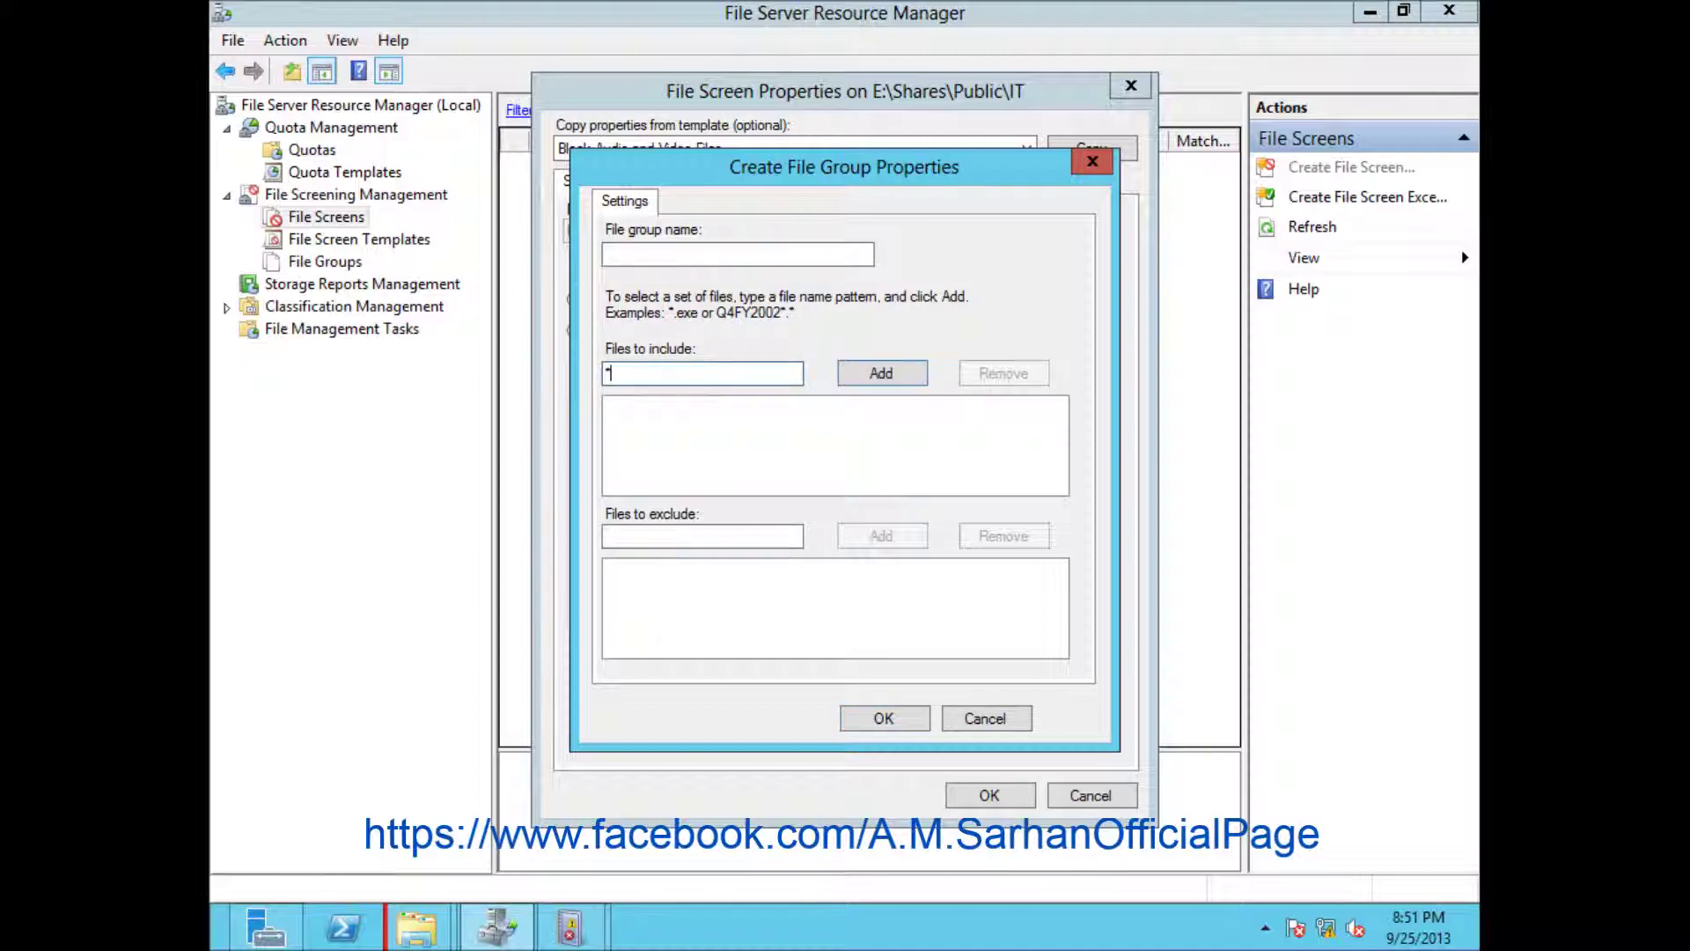
{"action": "type", "text": ".mp3"}
{"action": "left_click", "coordinate": [861, 377]}
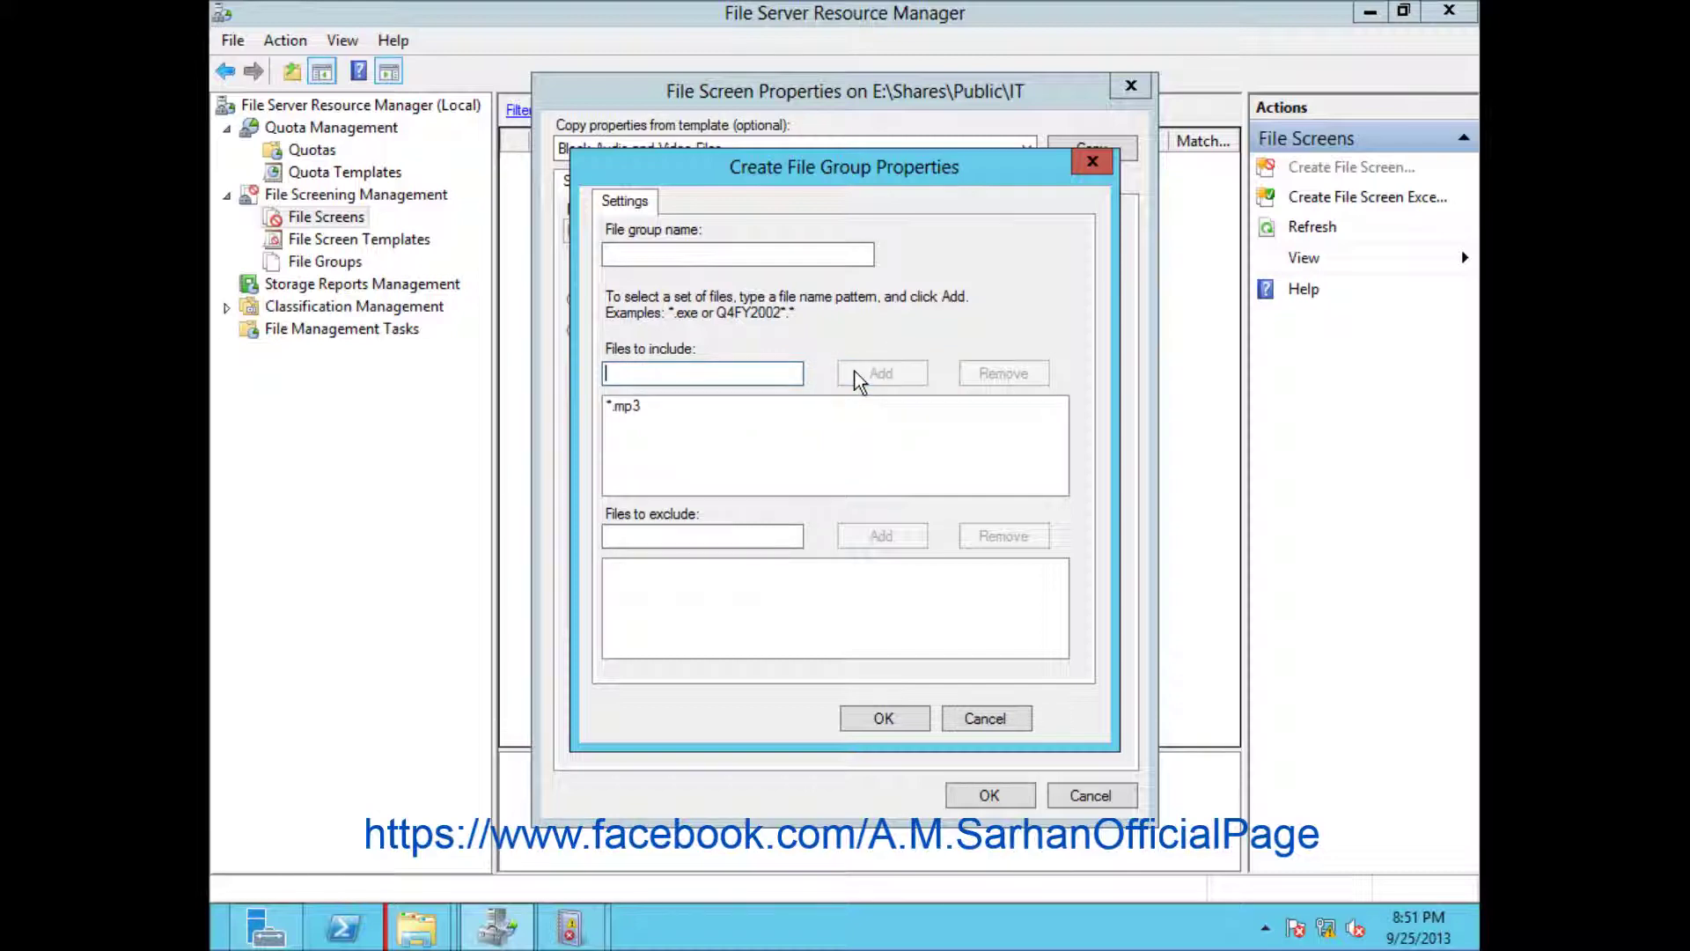
{"action": "left_click", "coordinate": [718, 254]}
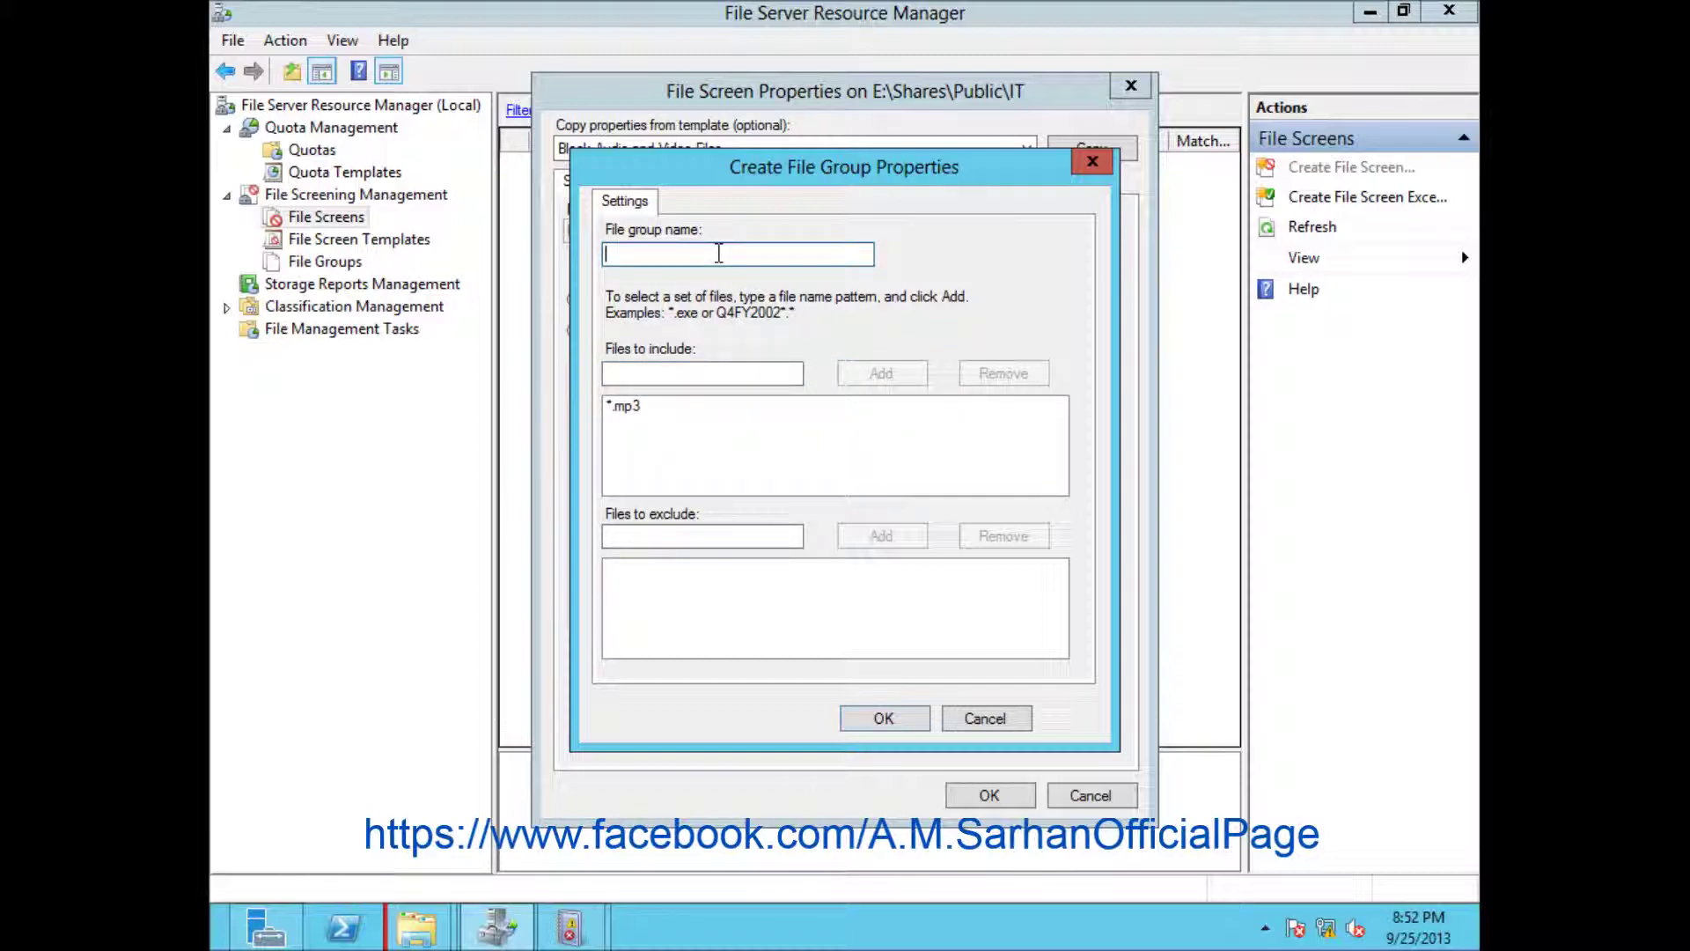
{"action": "type", "text": "Test"}
{"action": "left_click", "coordinate": [915, 720]}
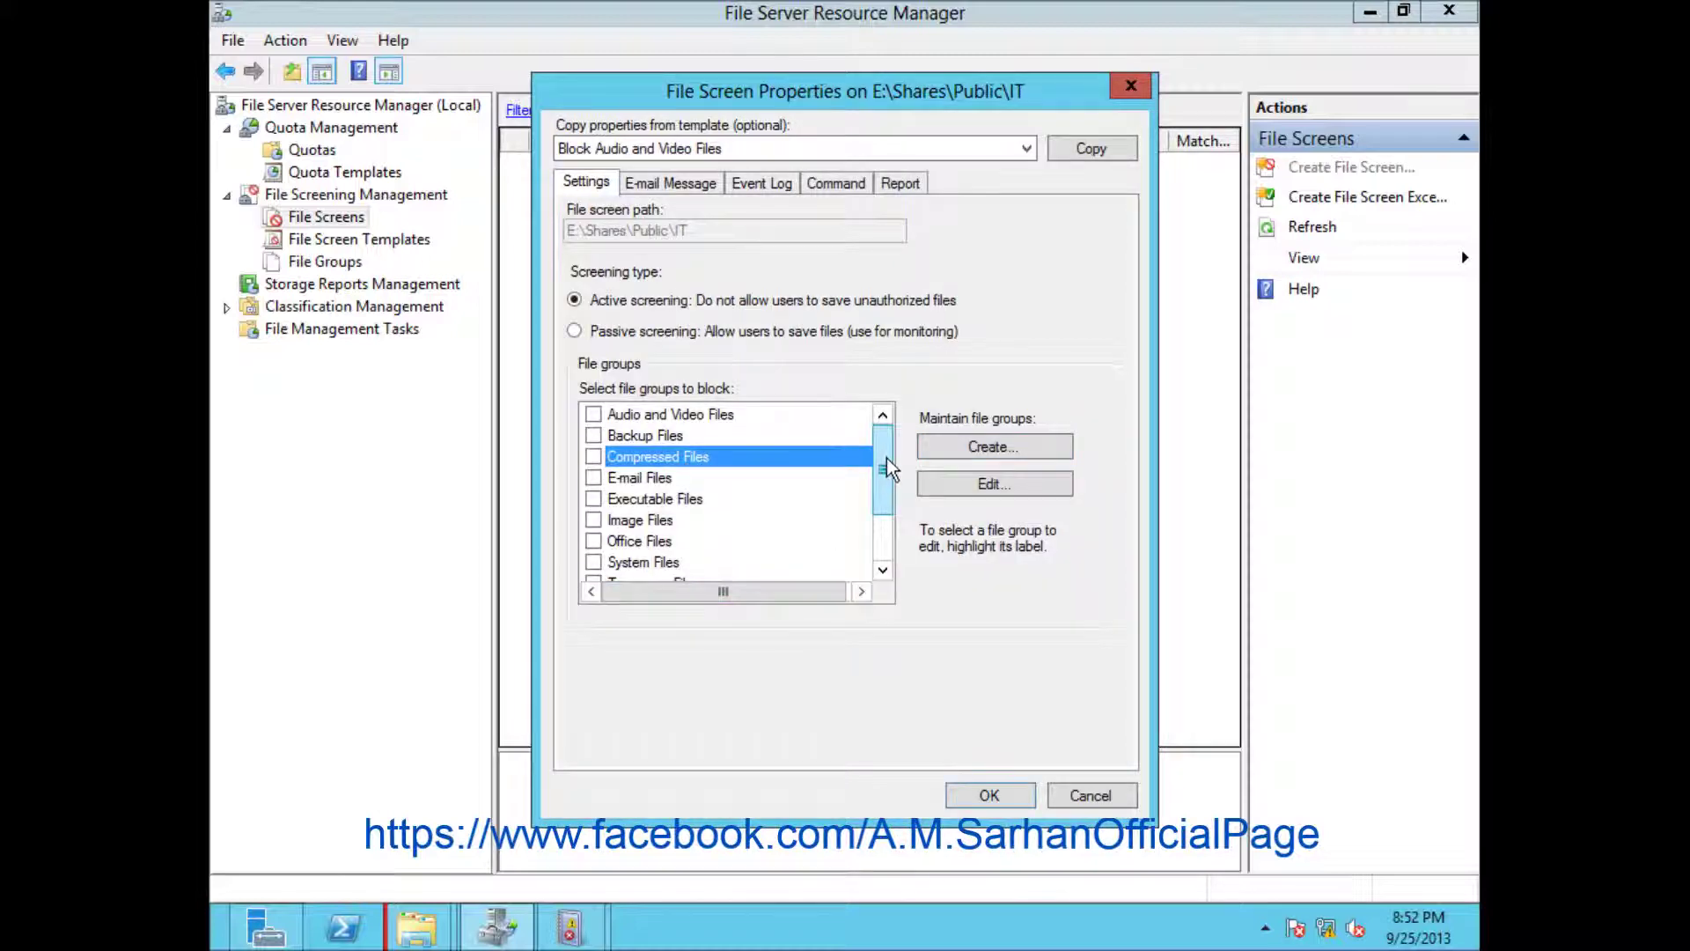
{"action": "left_click_drag", "start_coordinate": [884, 460], "coordinate": [882, 577]}
- Block the Test file group and turn on event log warnings for the screen
{"action": "left_click", "coordinate": [616, 521]}
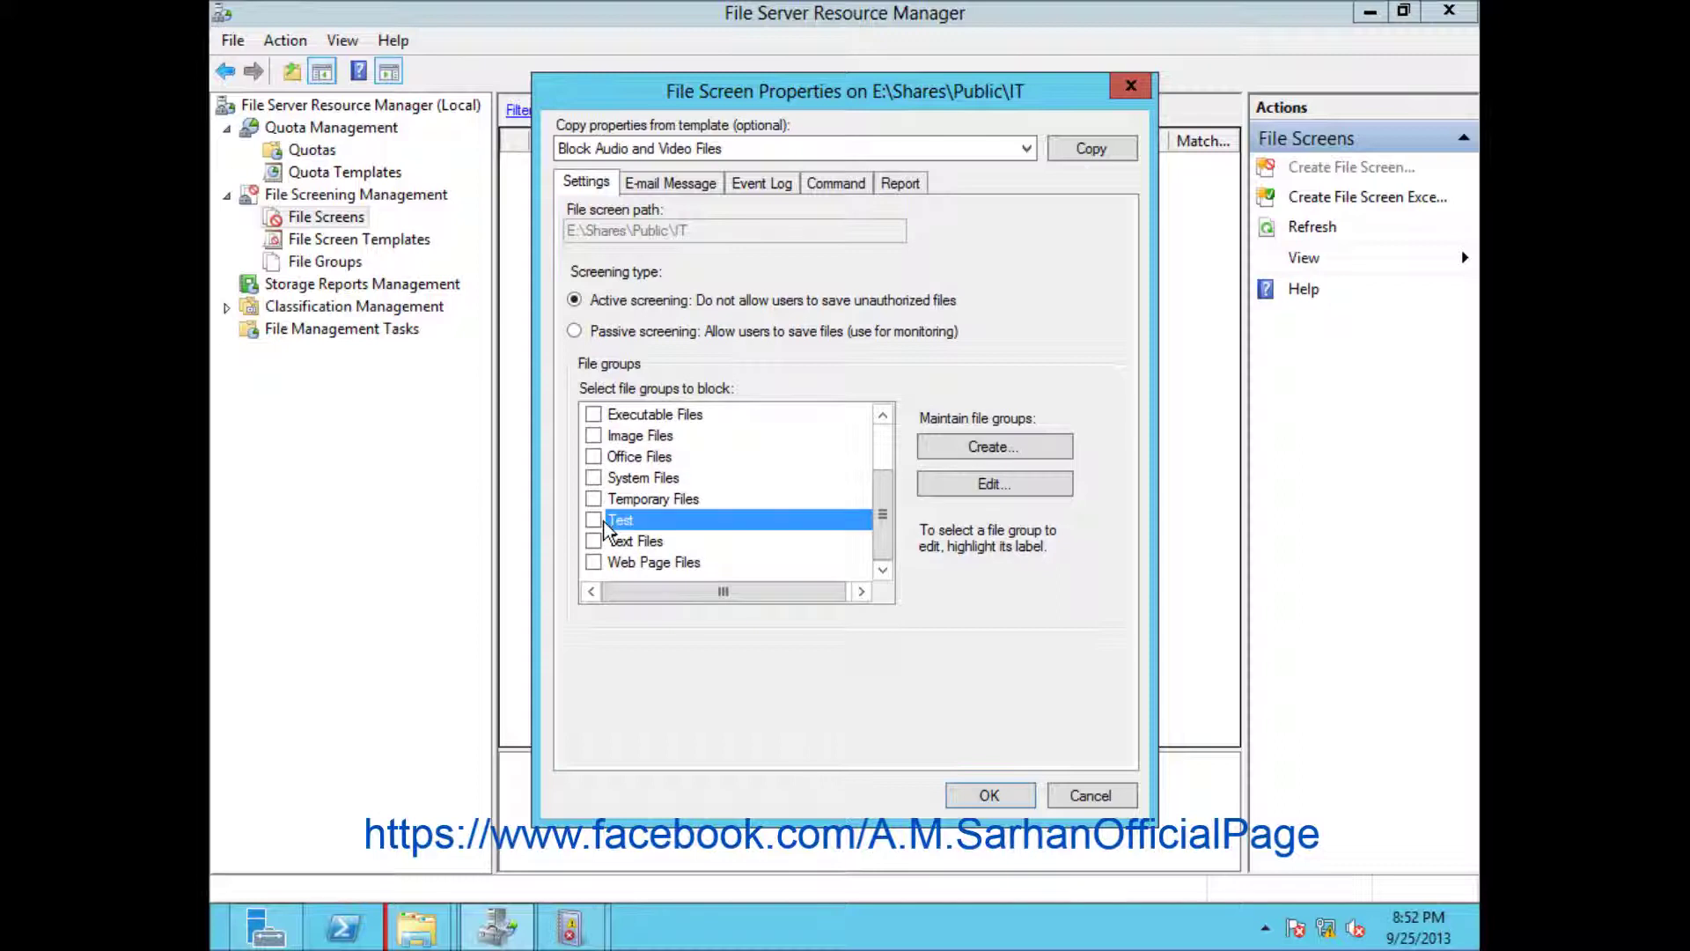
{"action": "left_click", "coordinate": [593, 520]}
{"action": "left_click", "coordinate": [702, 186]}
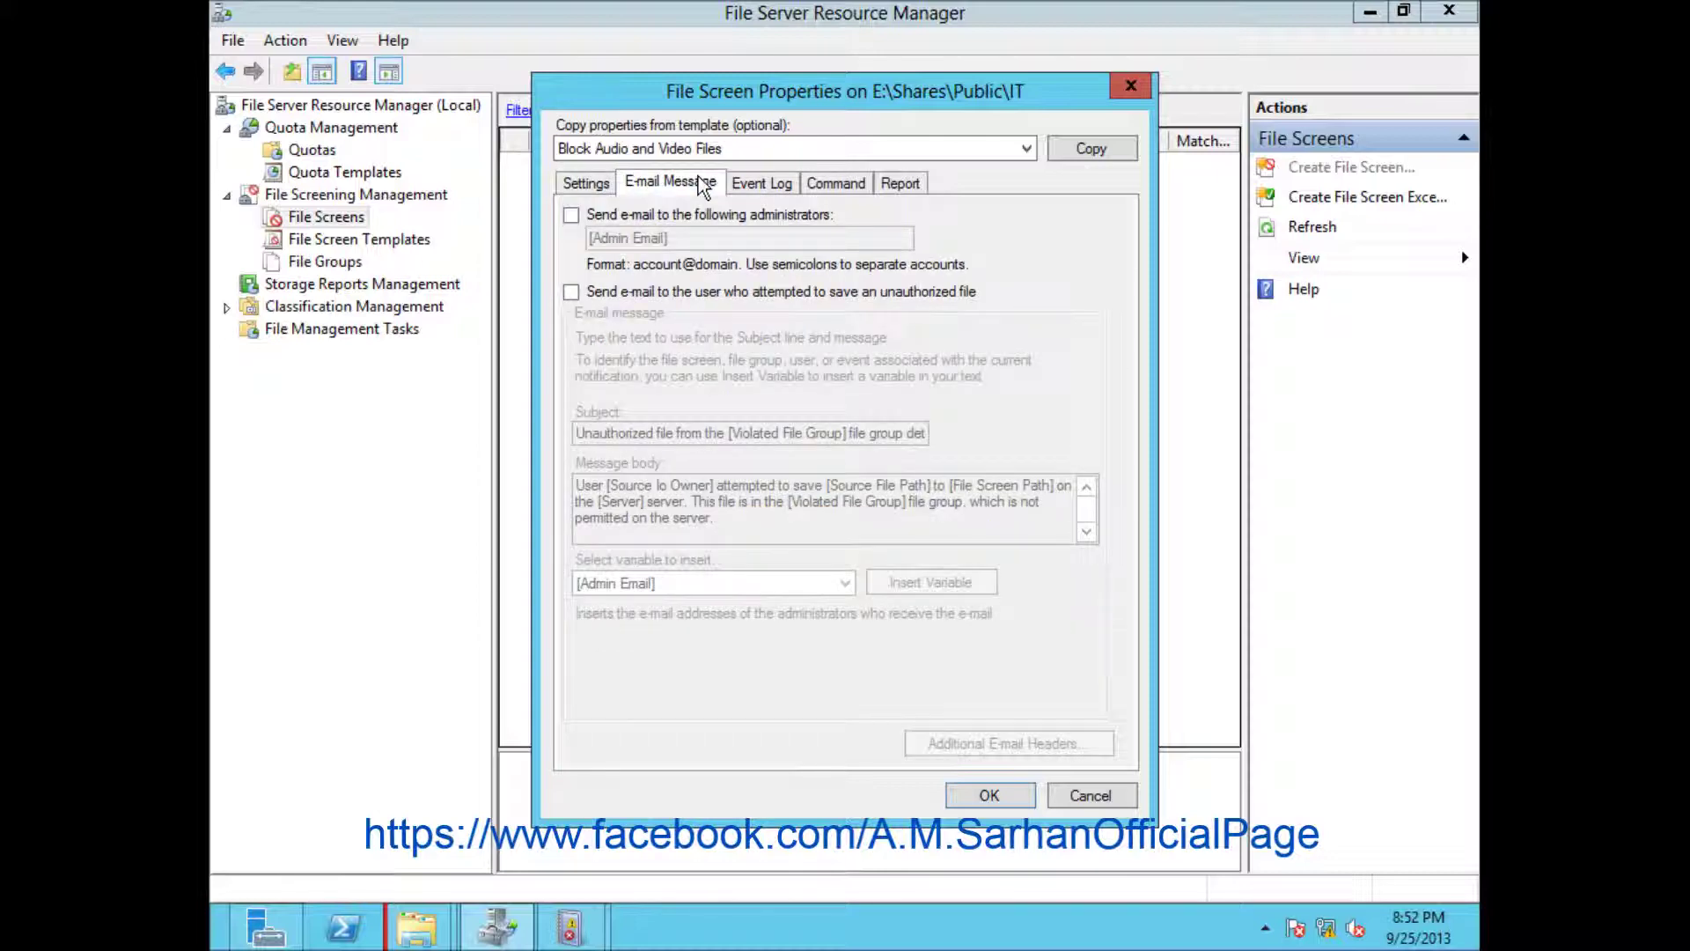
{"action": "left_click", "coordinate": [755, 185]}
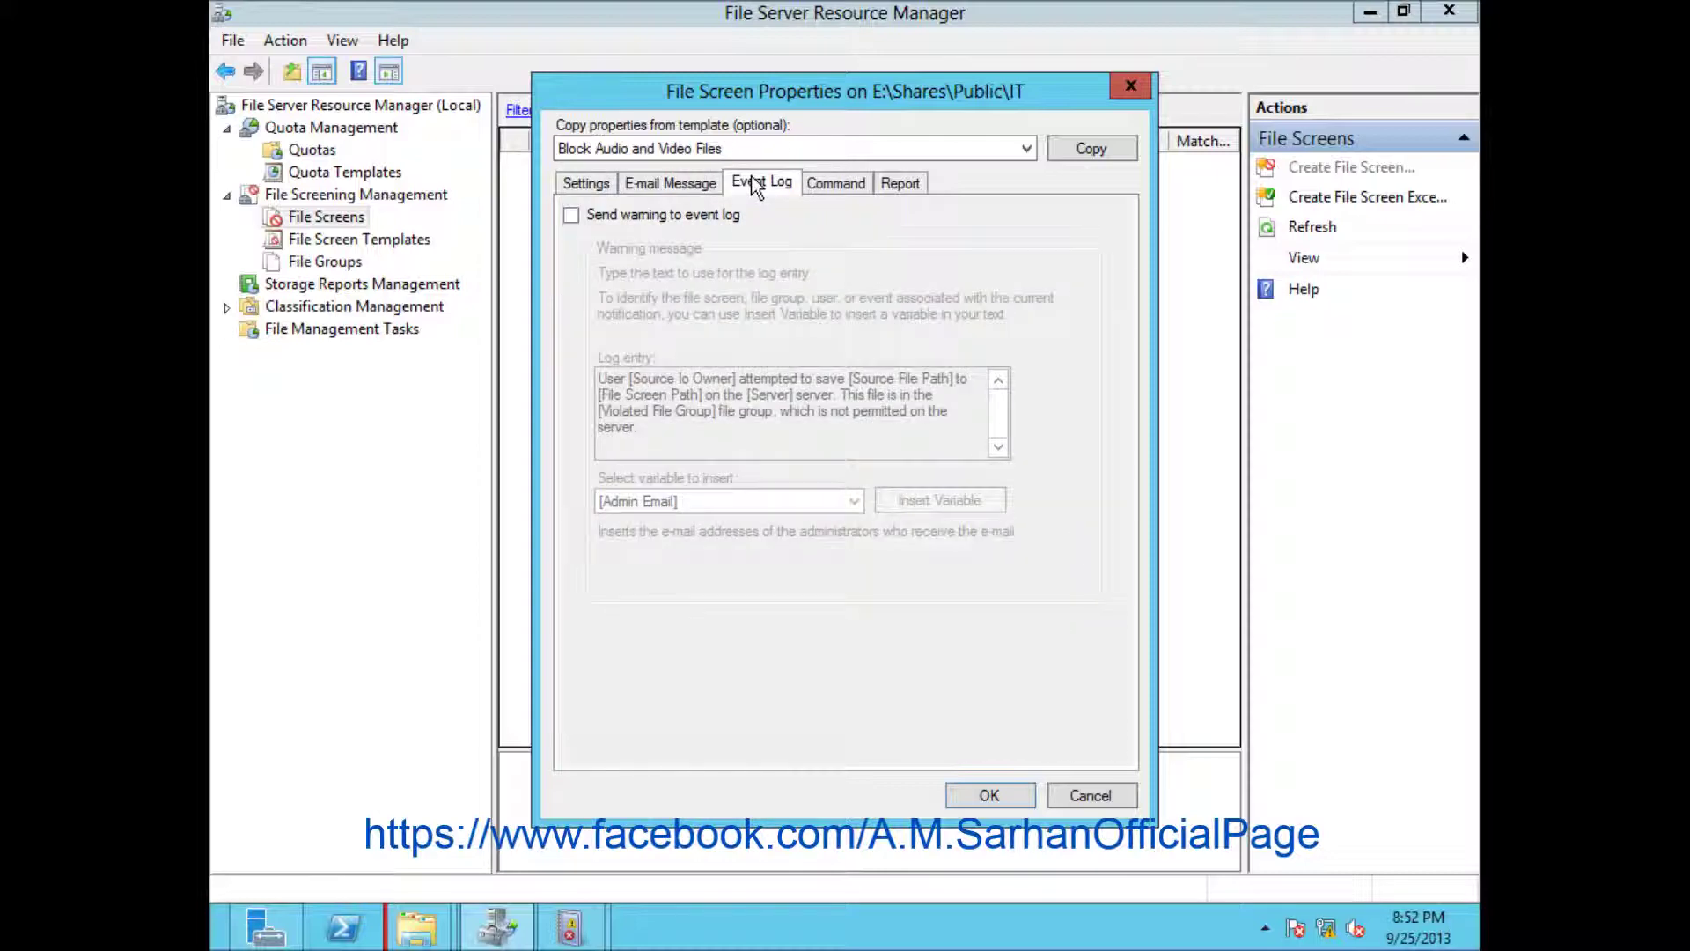
{"action": "left_click", "coordinate": [698, 217]}
- Review the command and report options, then confirm the custom file screen properties
{"action": "left_click", "coordinate": [837, 185]}
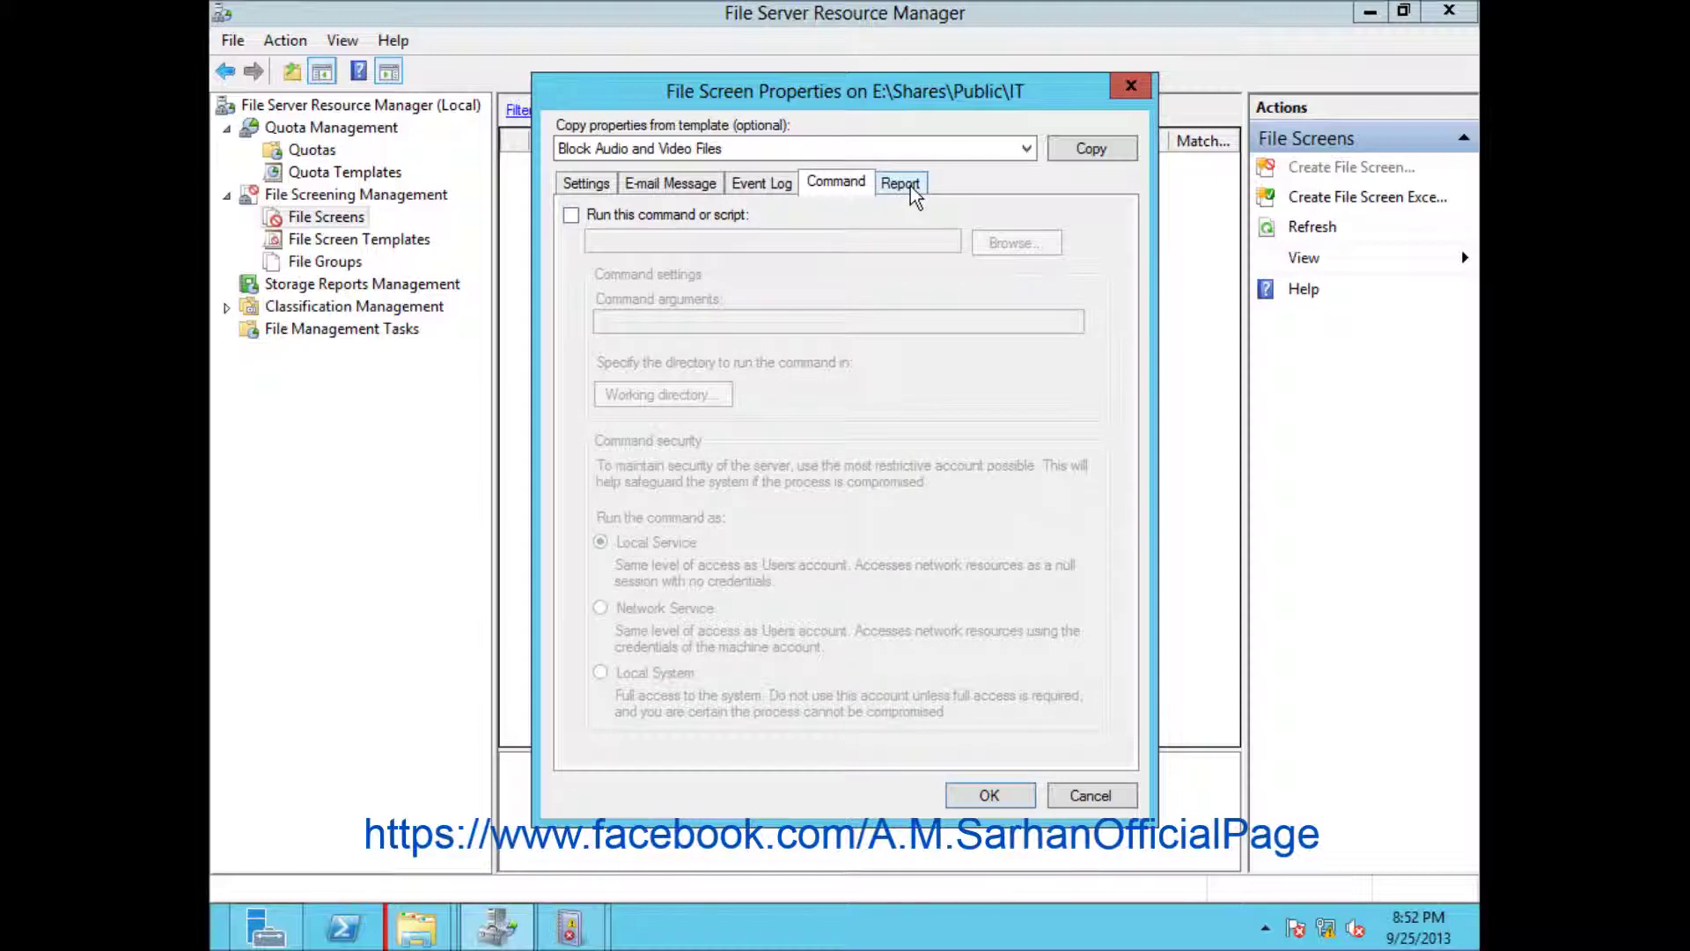
{"action": "left_click", "coordinate": [901, 185]}
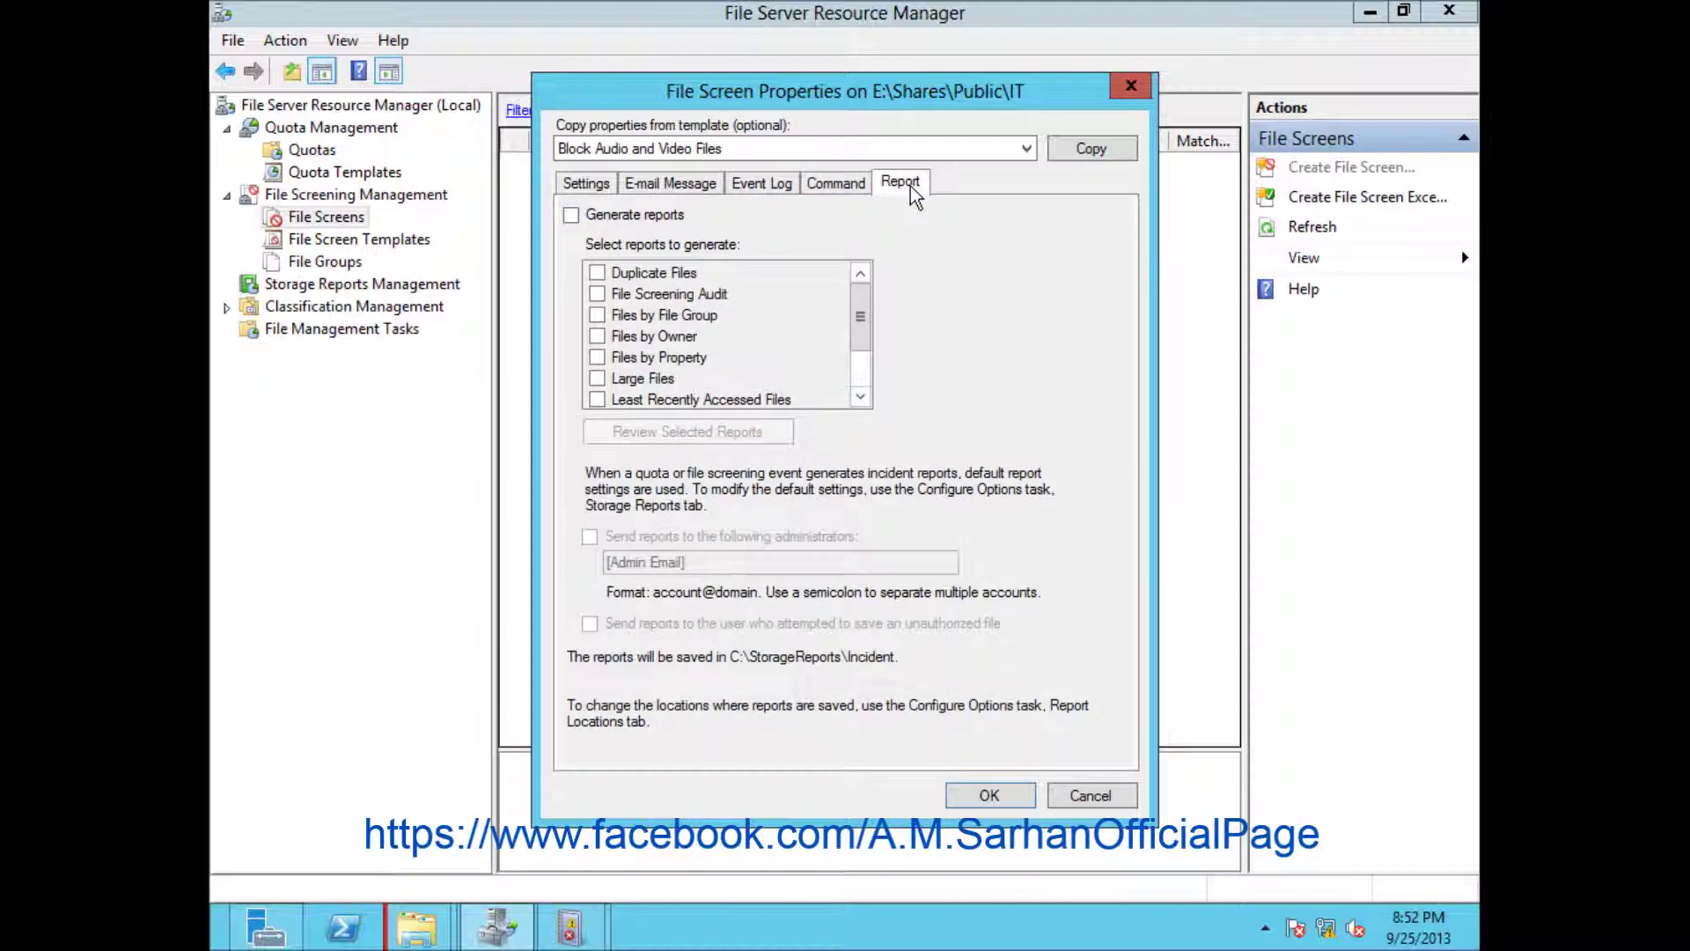
{"action": "left_click", "coordinate": [634, 184]}
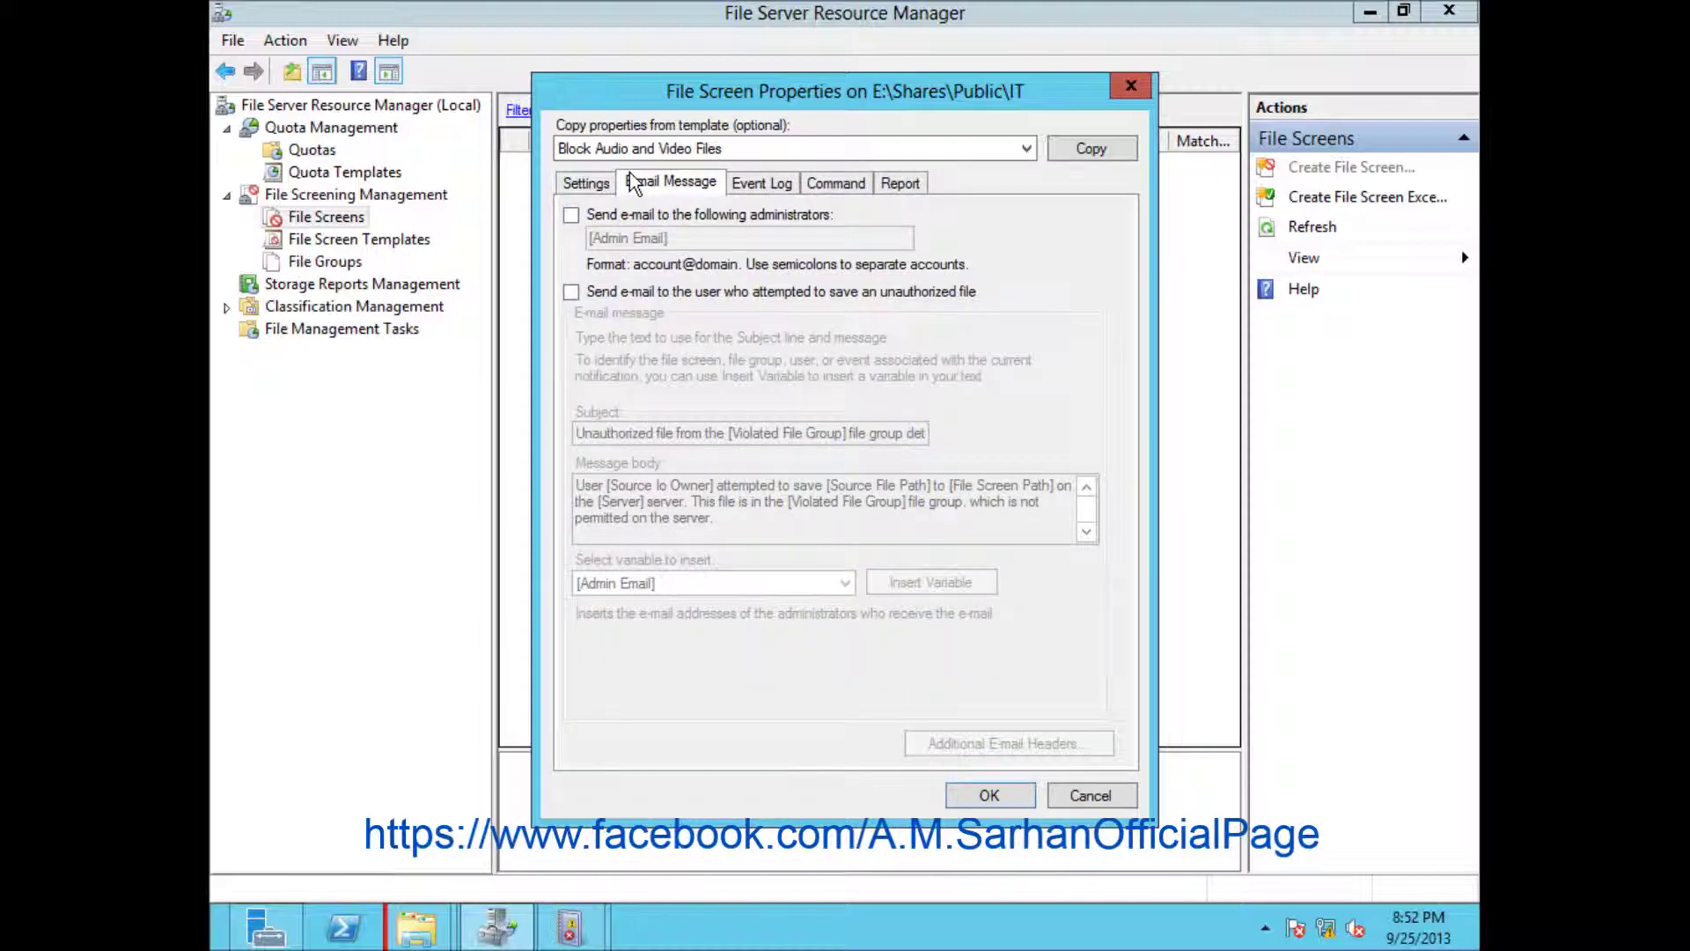
{"action": "left_click", "coordinate": [584, 182]}
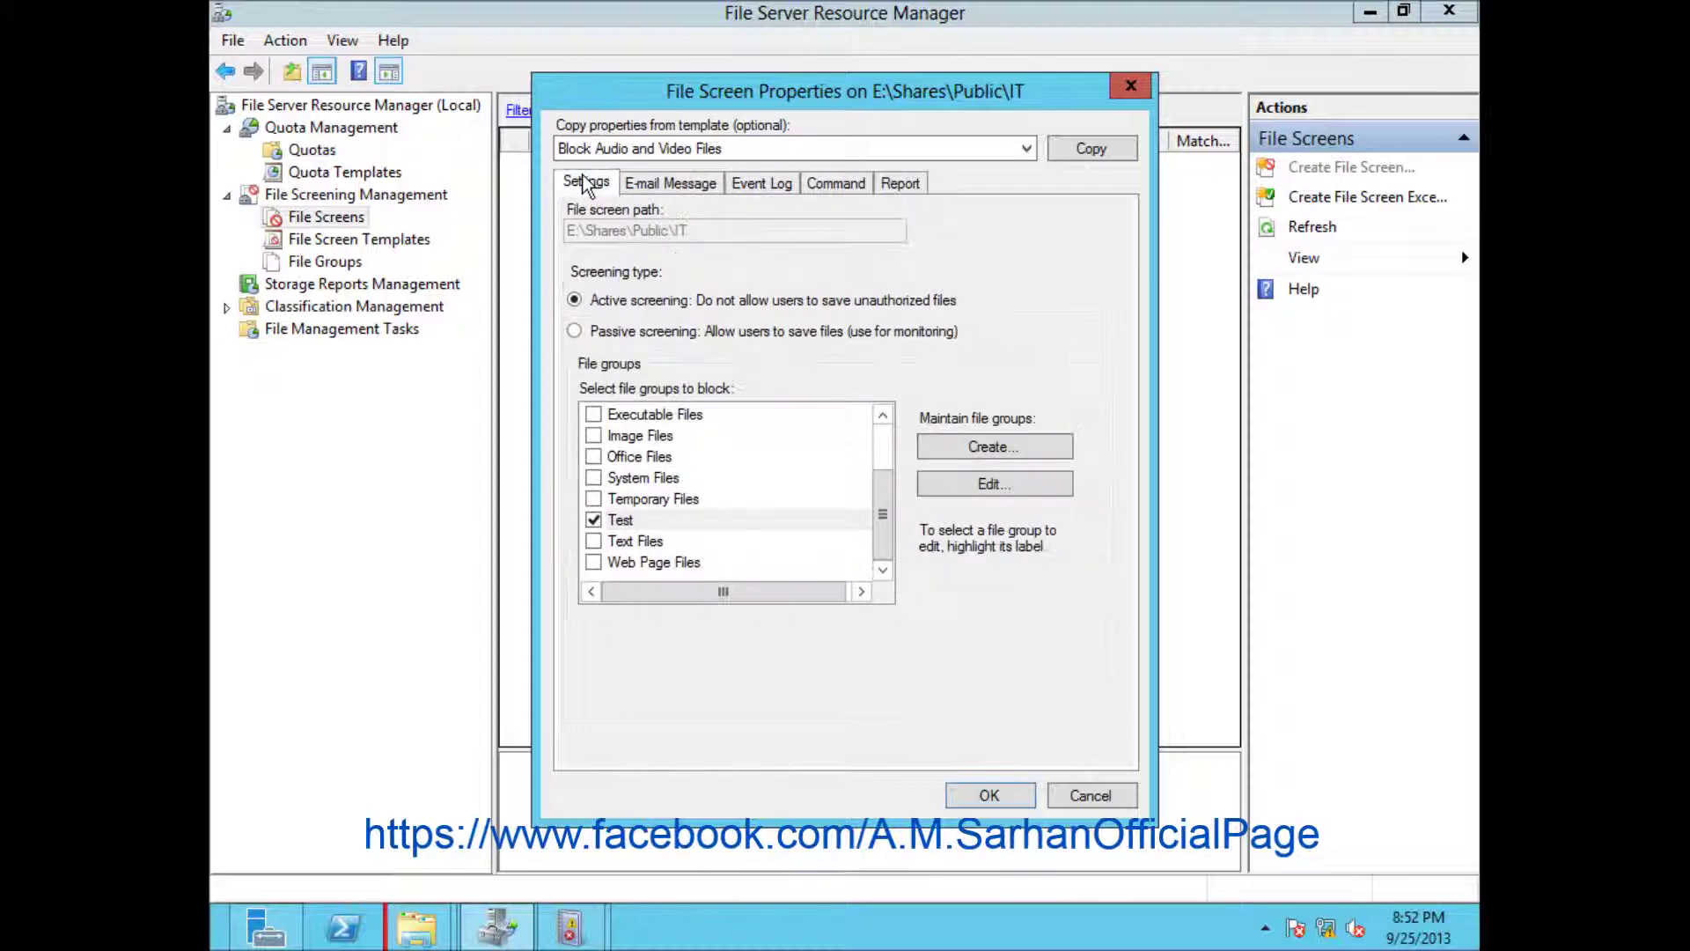
{"action": "left_click", "coordinate": [987, 795]}
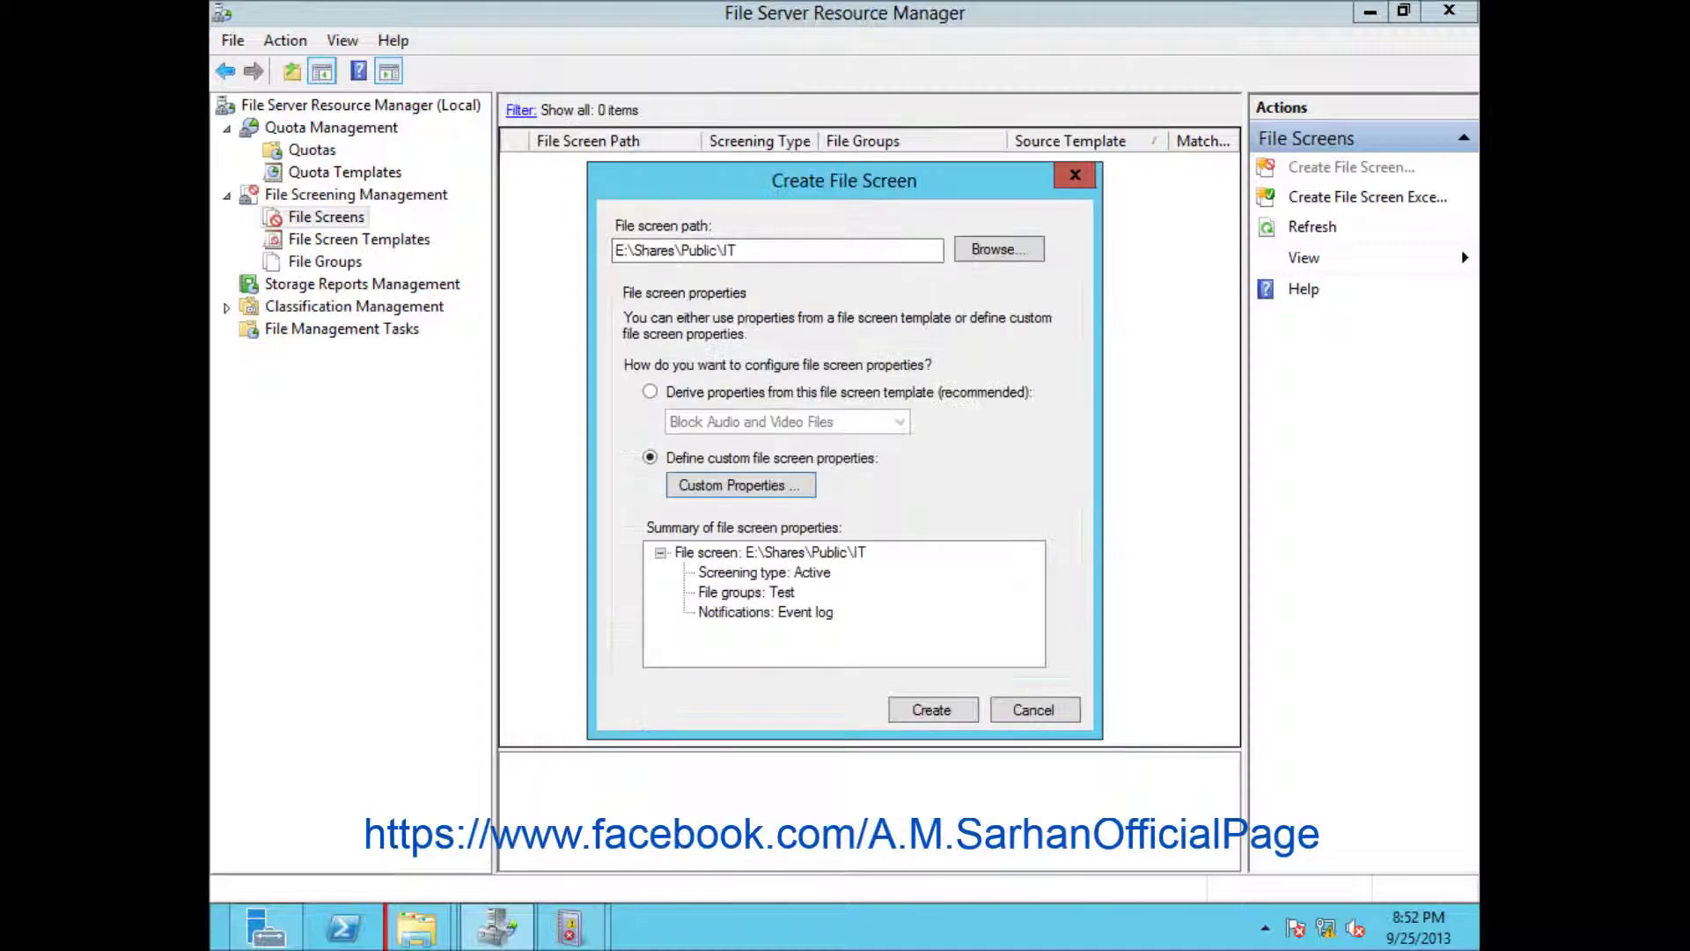
- Create the IT file screen without saving a template, then reopen its properties
{"action": "left_click", "coordinate": [932, 710]}
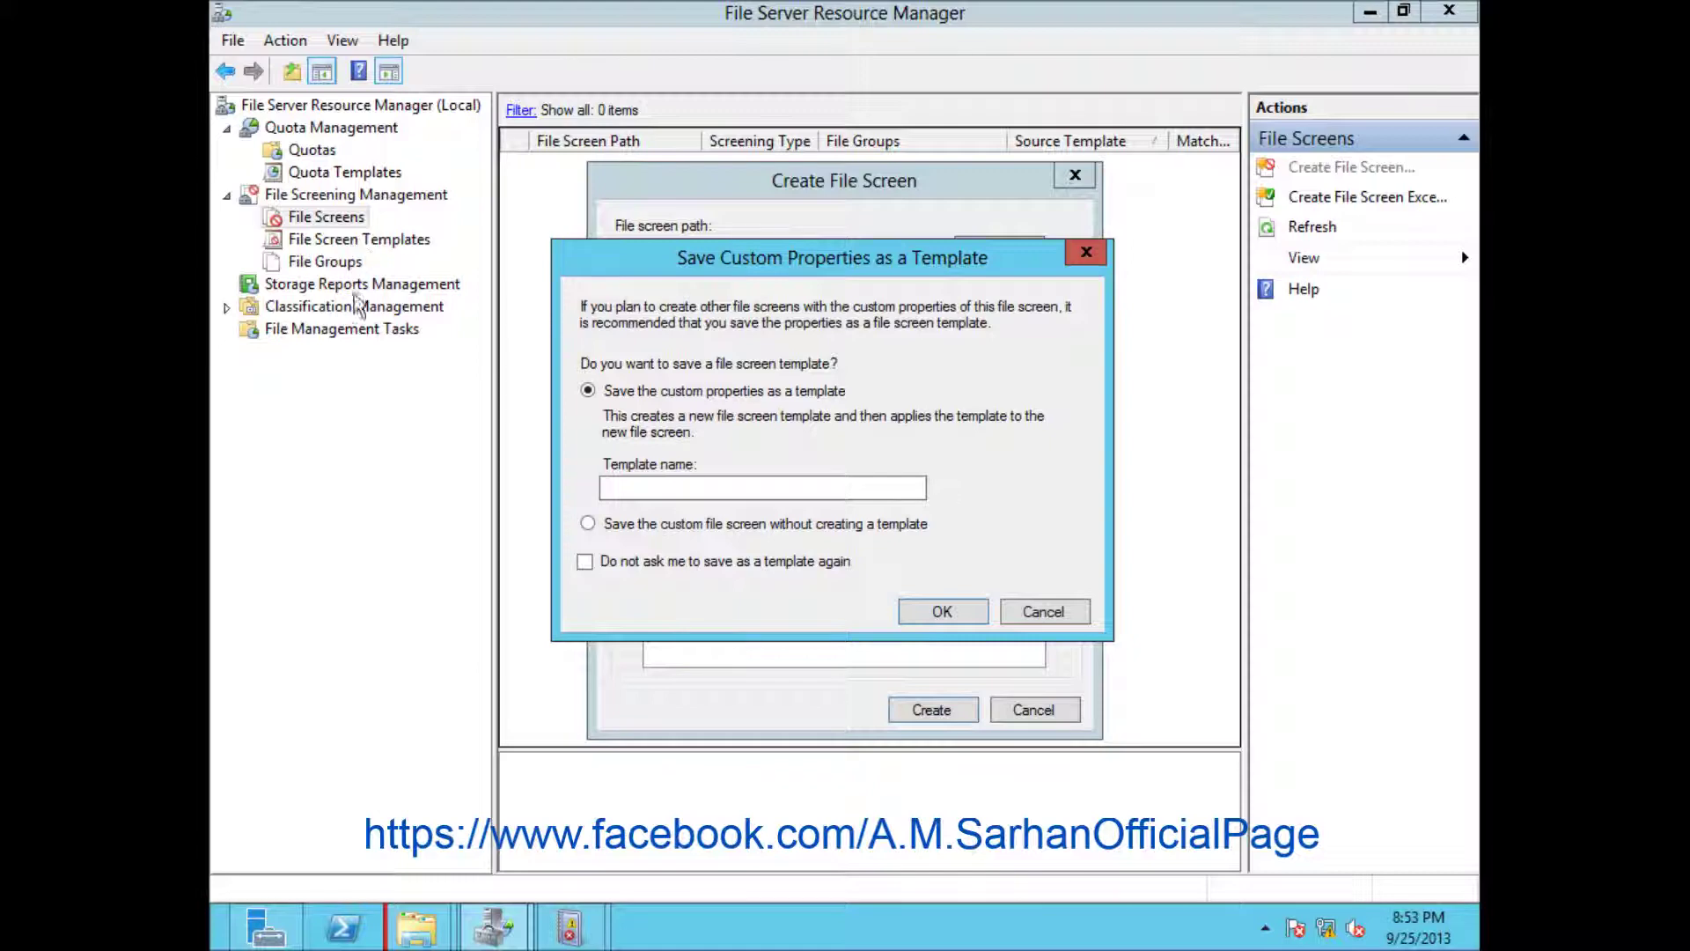
{"action": "left_click", "coordinate": [636, 528]}
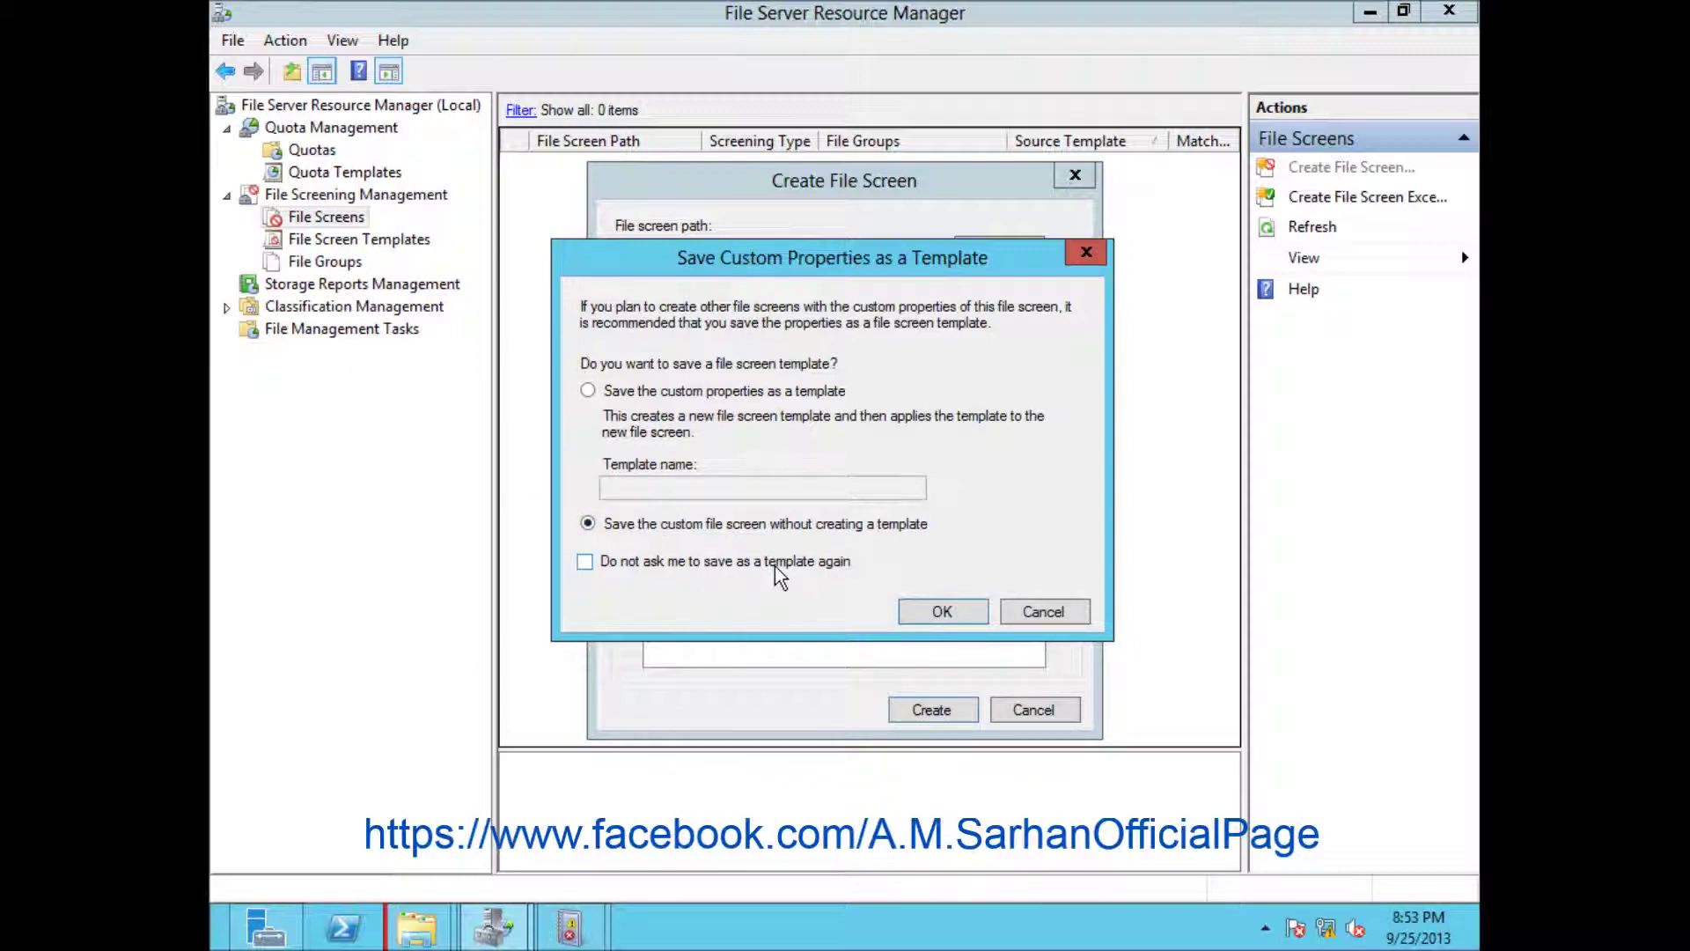
{"action": "left_click", "coordinate": [942, 611]}
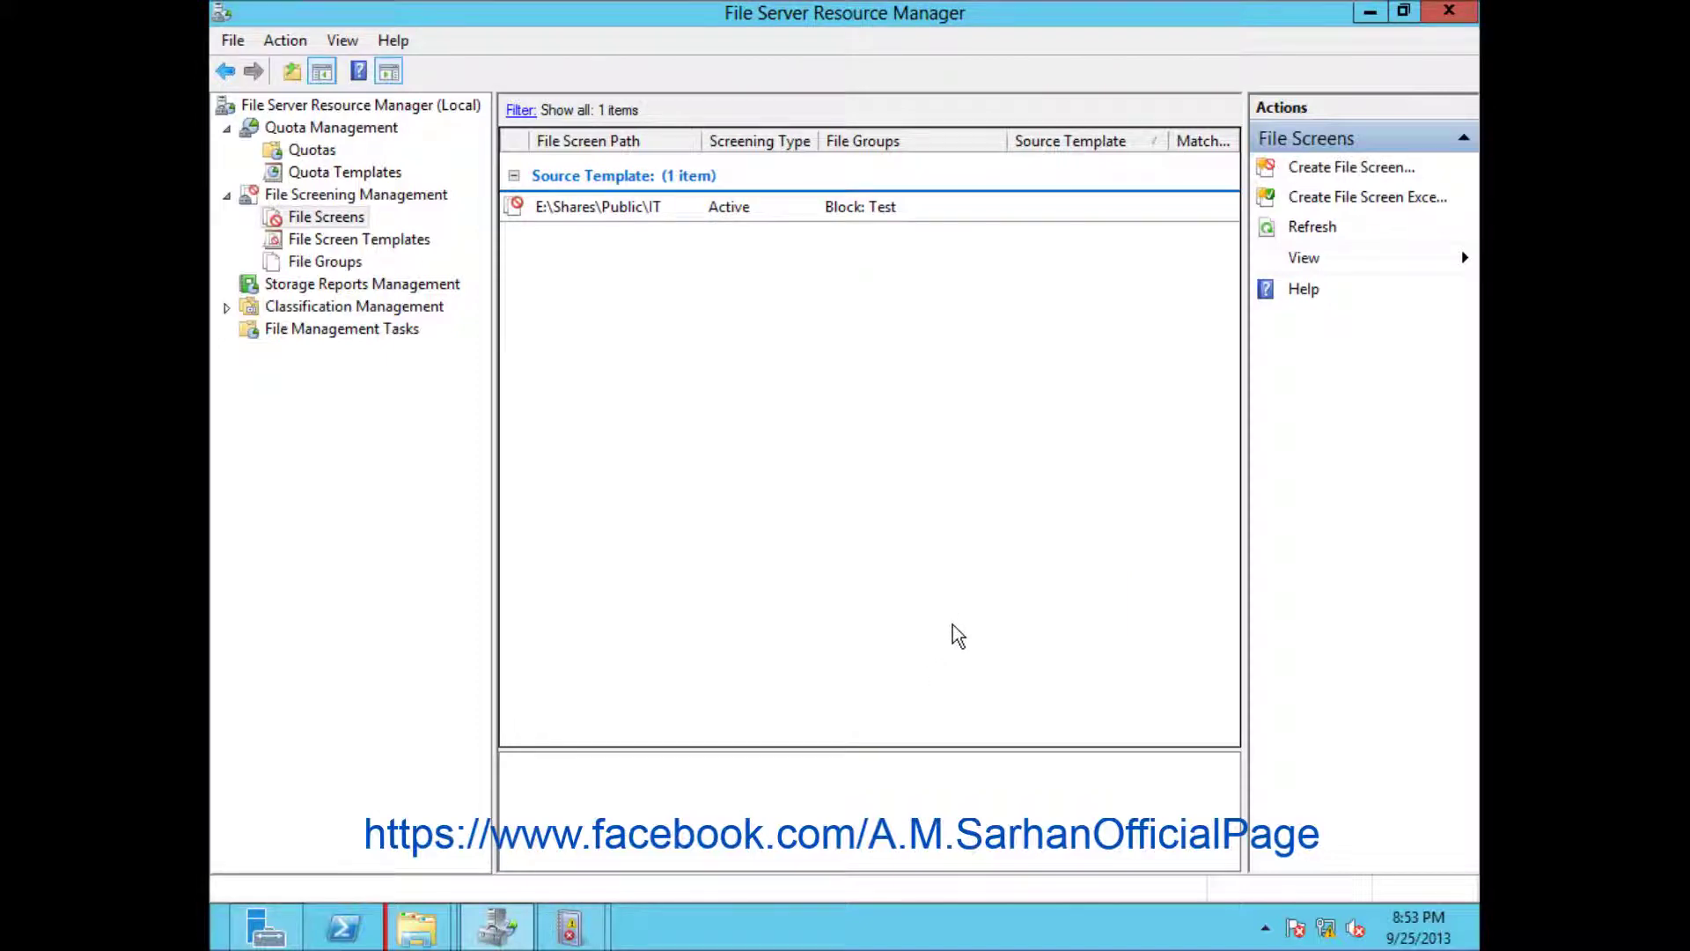
{"action": "double_click", "coordinate": [736, 216]}
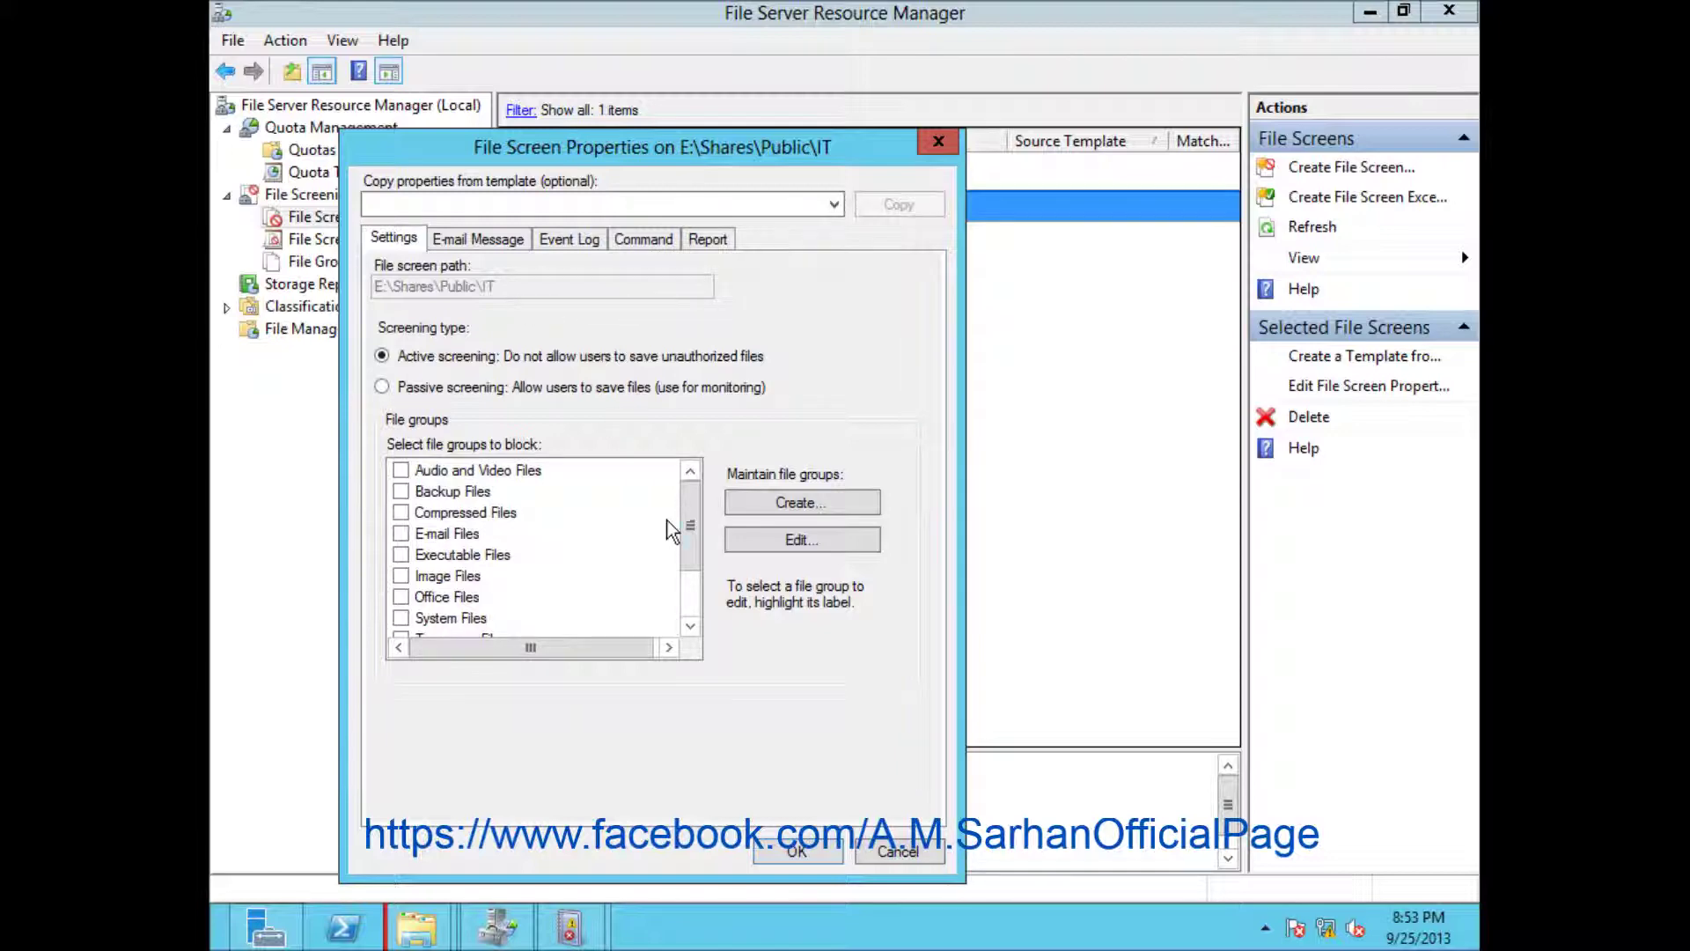
{"action": "left_click_drag", "start_coordinate": [691, 520], "coordinate": [692, 572]}
{"action": "left_click", "coordinate": [436, 575]}
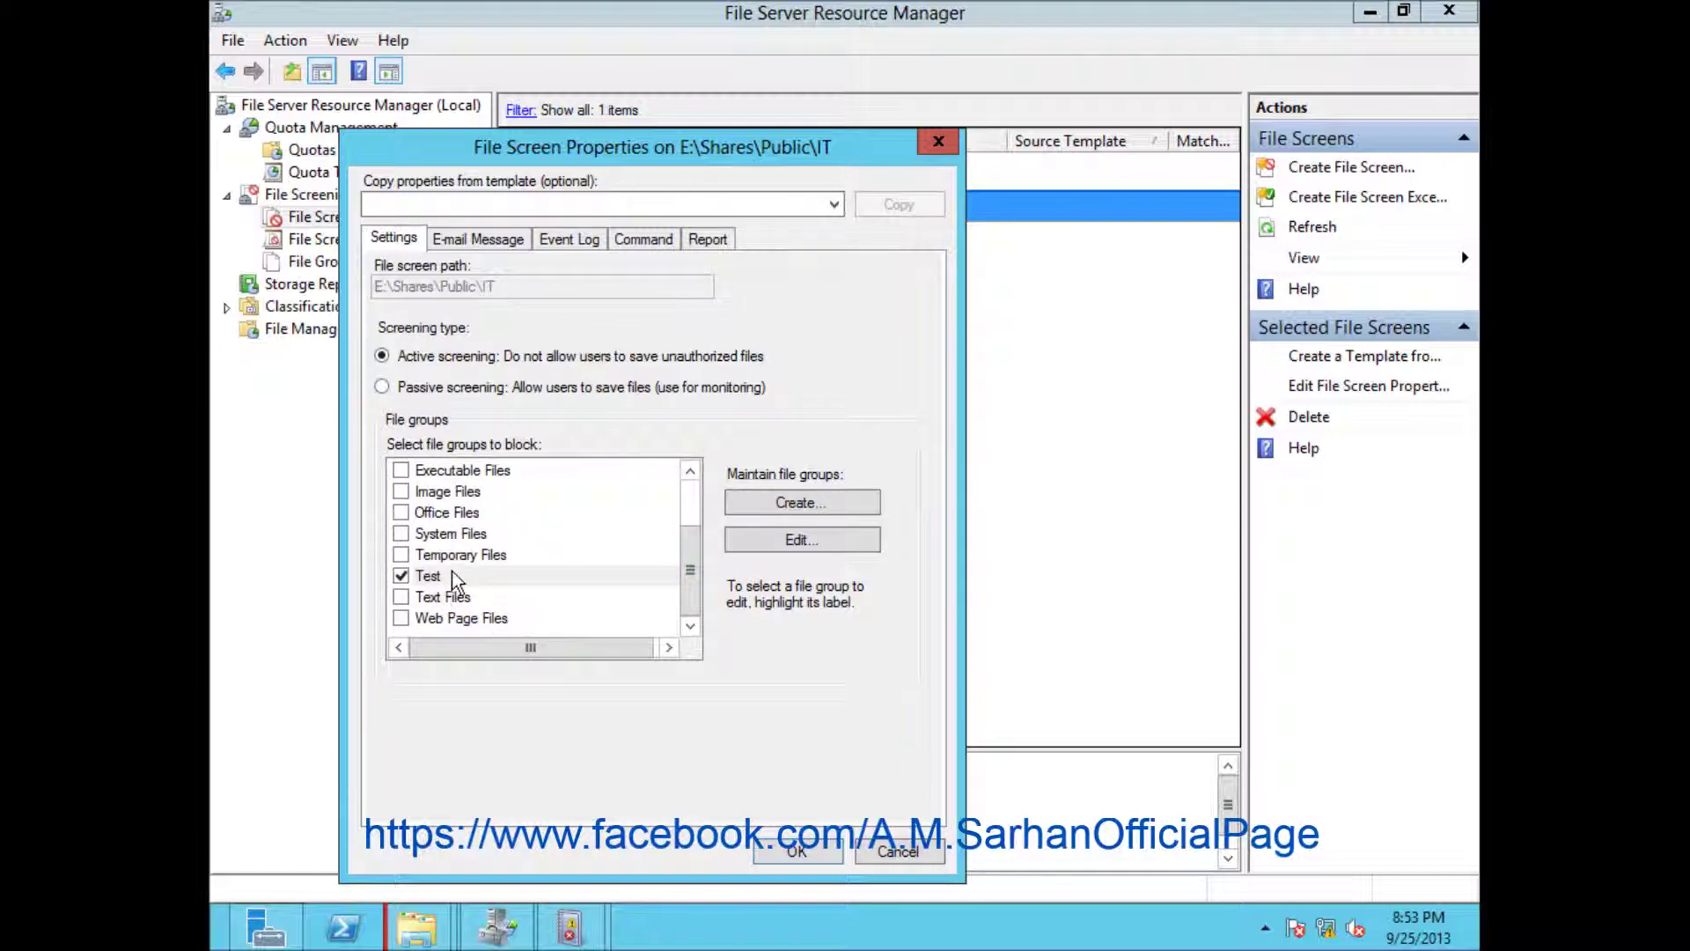
{"action": "left_click", "coordinate": [782, 541]}
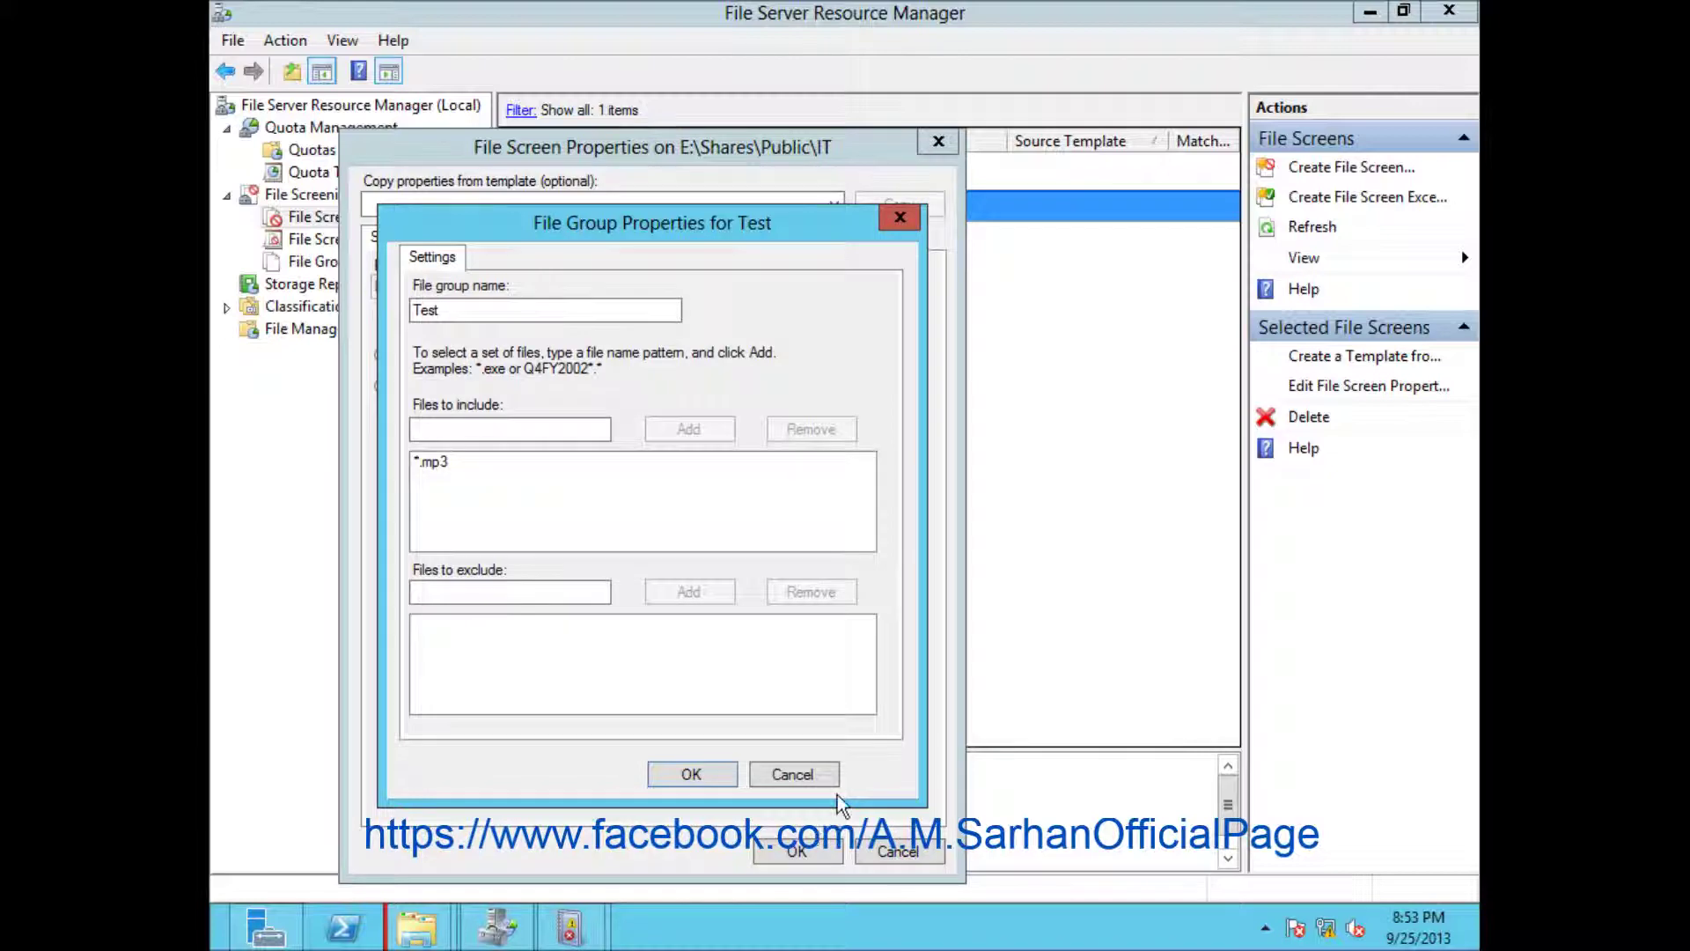
{"action": "left_click", "coordinate": [793, 774]}
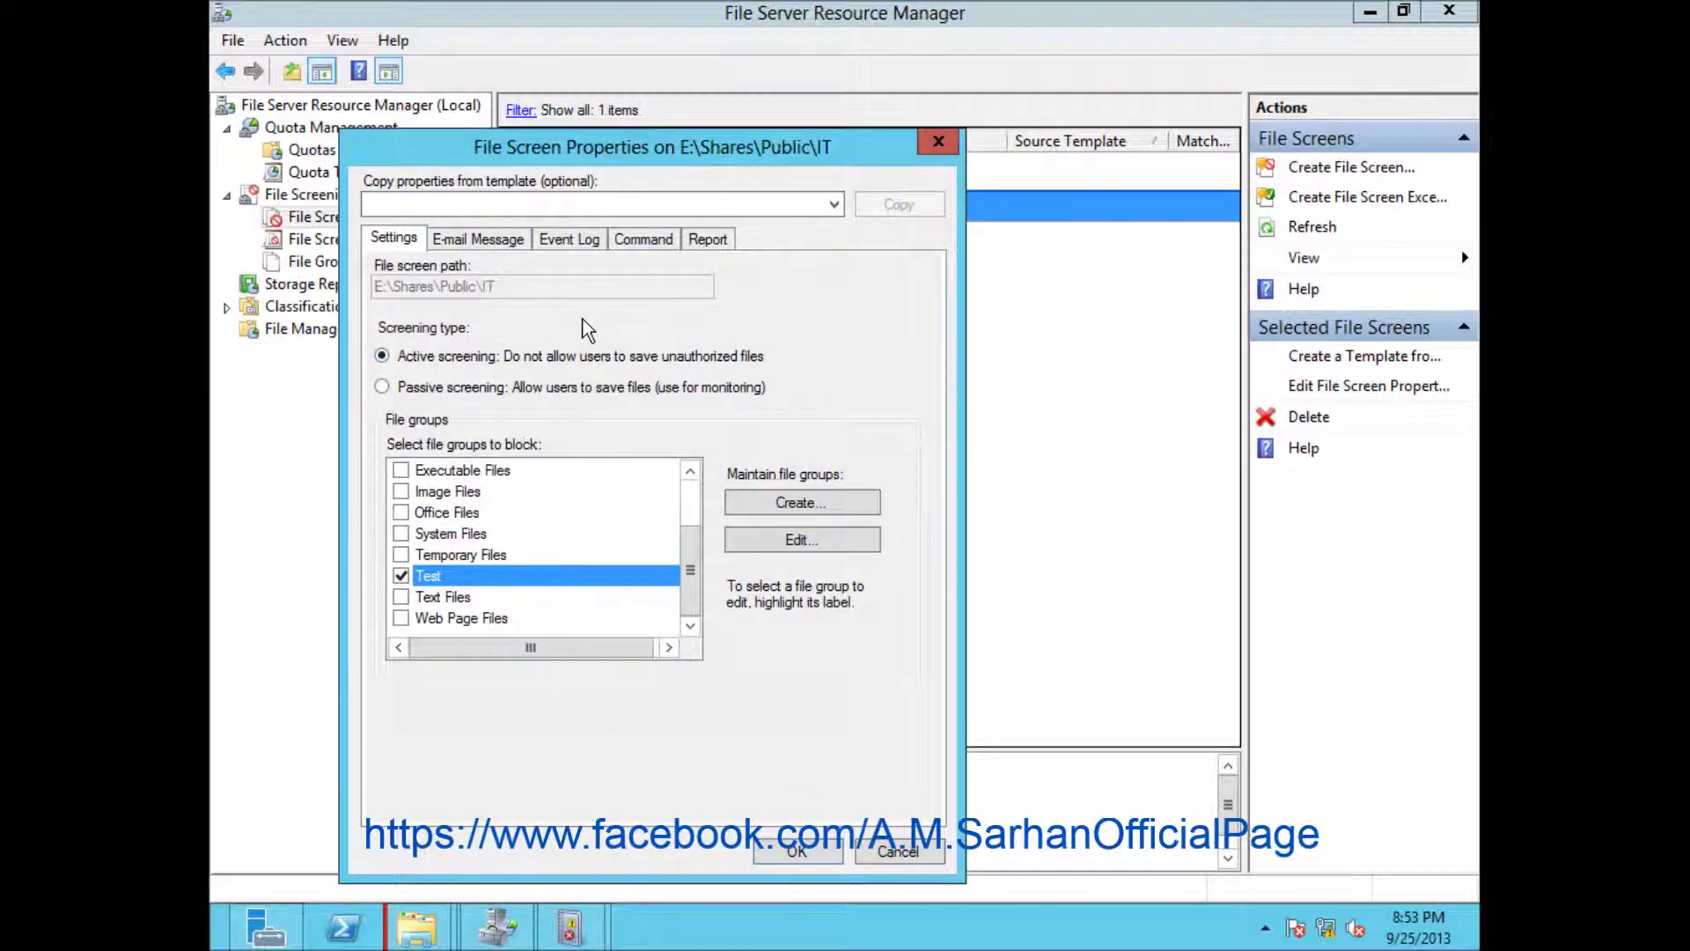
{"action": "left_click", "coordinate": [493, 241]}
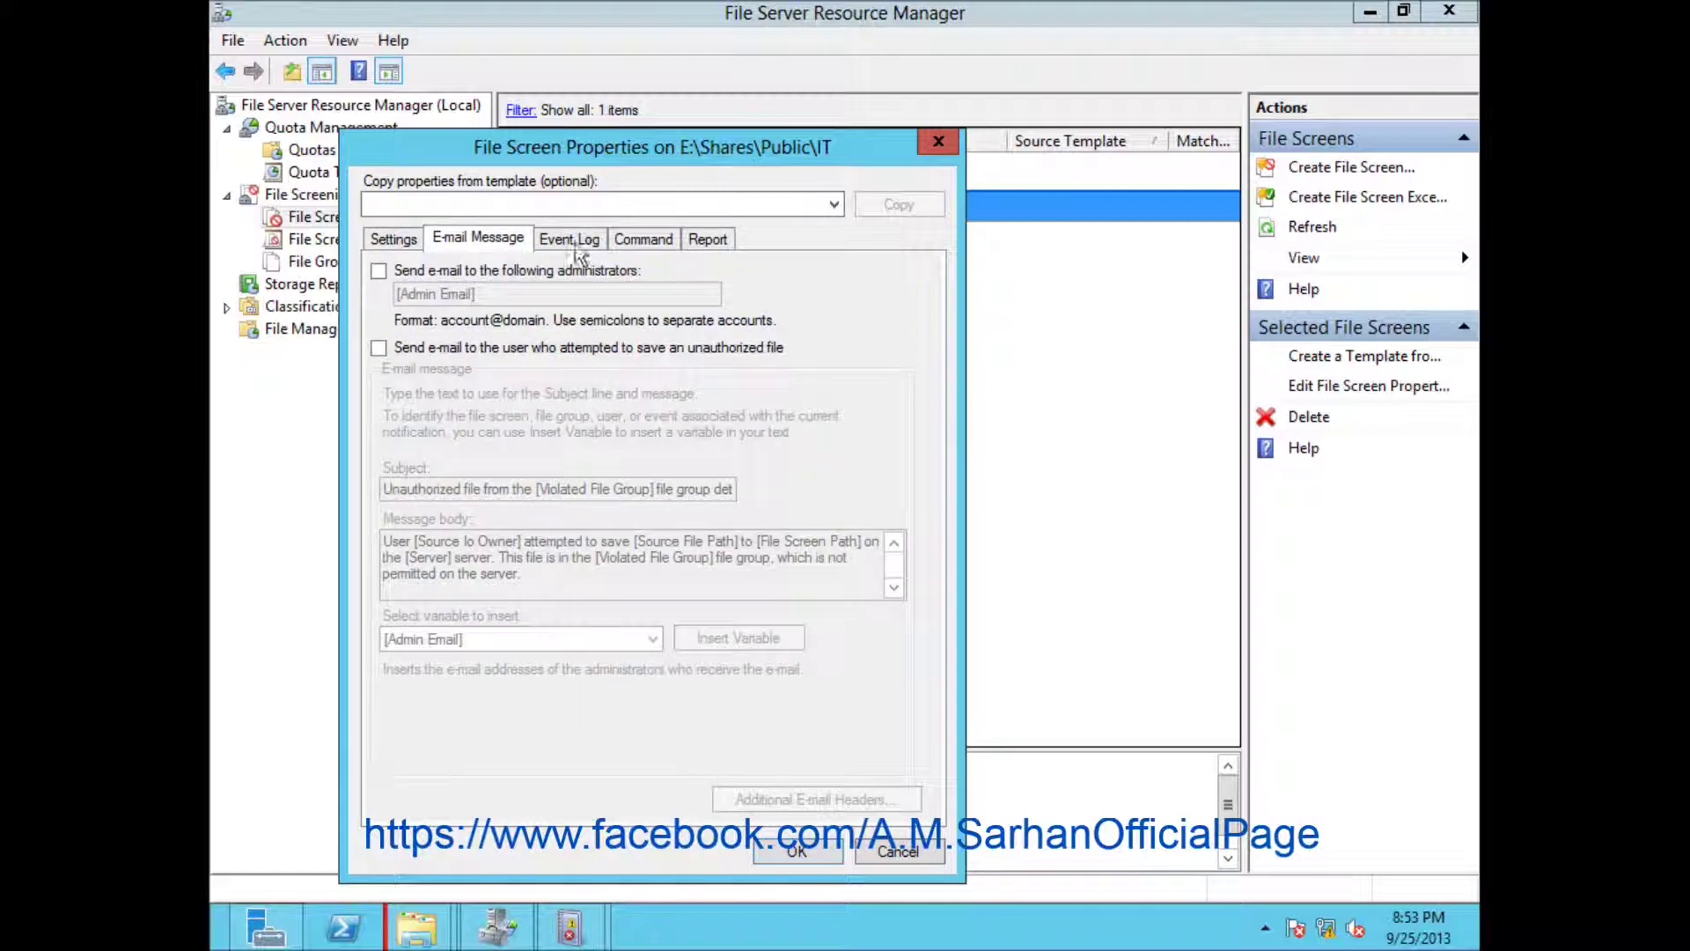
{"action": "left_click", "coordinate": [572, 239]}
{"action": "left_click", "coordinate": [625, 245]}
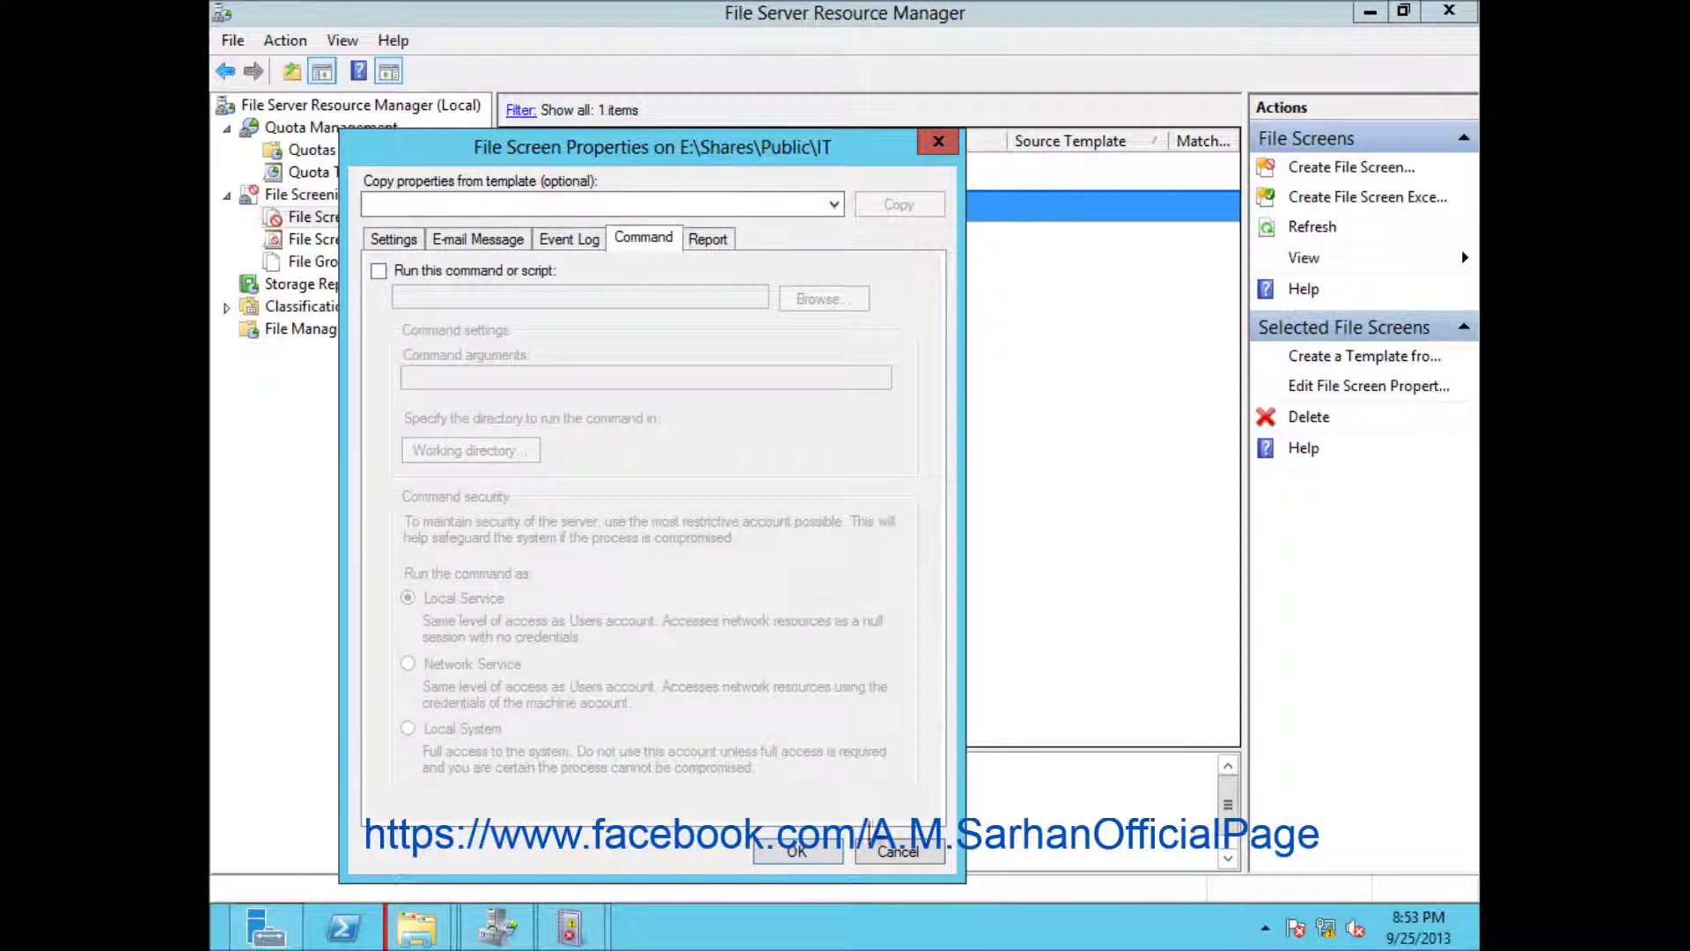
{"action": "left_click", "coordinate": [898, 851]}
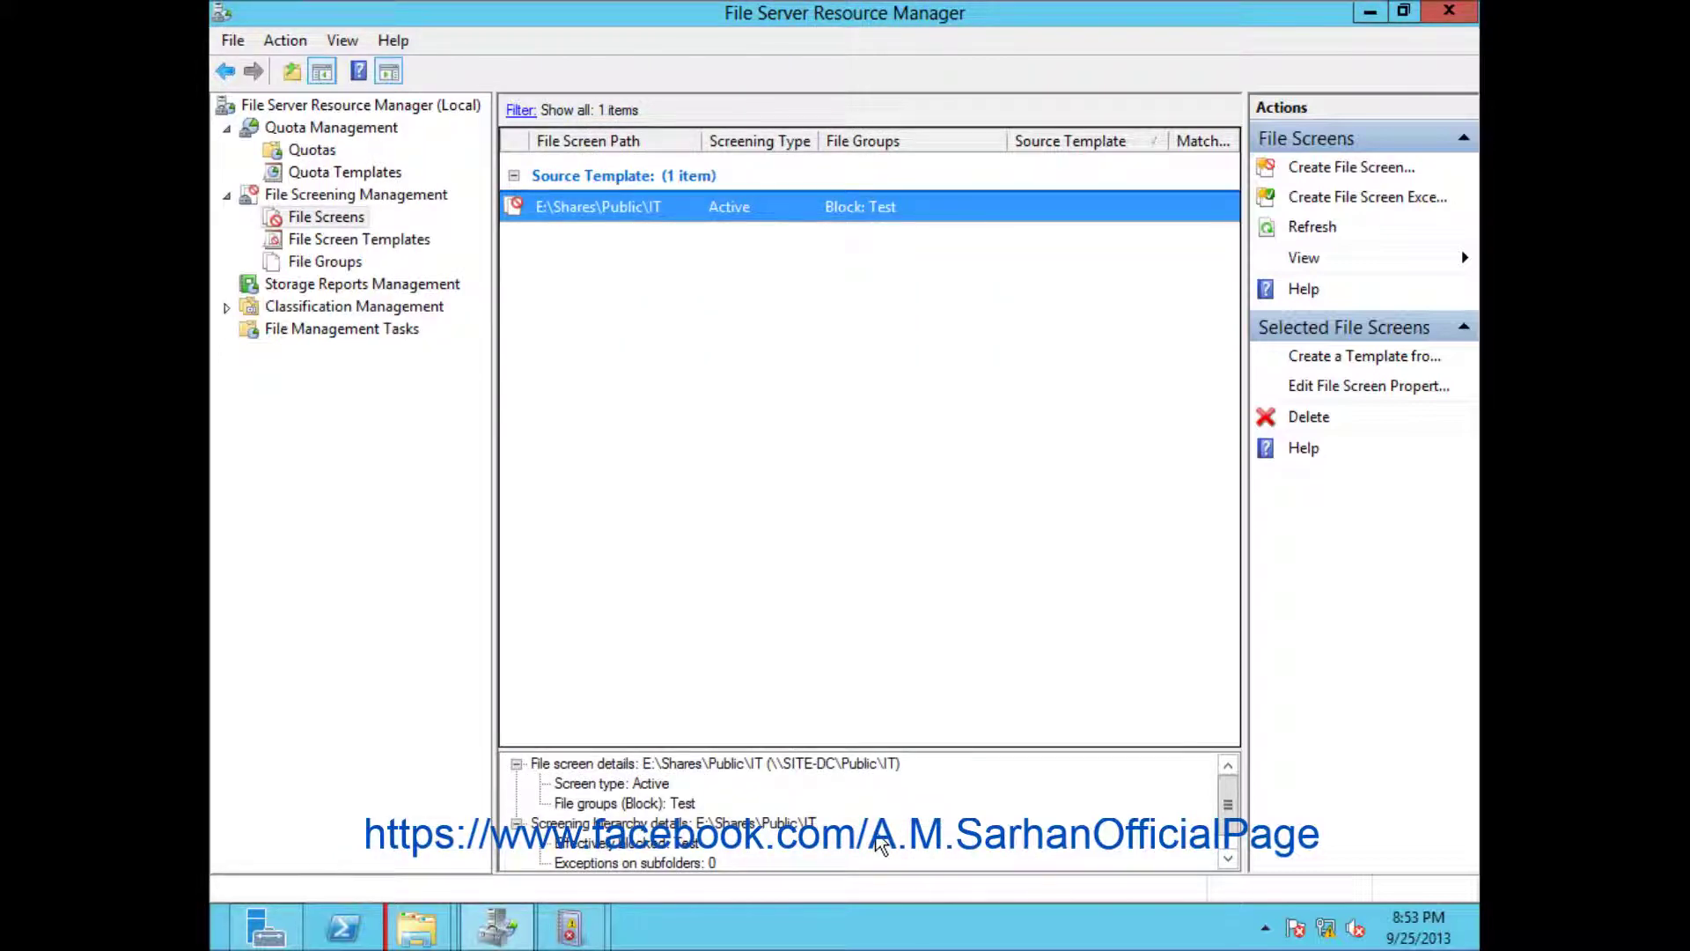
- Copy Kalimba.mp3 from the host's Music > Sample Music folder, then close that window
{"action": "mouse_move", "coordinate": [920, 9]}
{"action": "left_click", "coordinate": [1290, 17]}
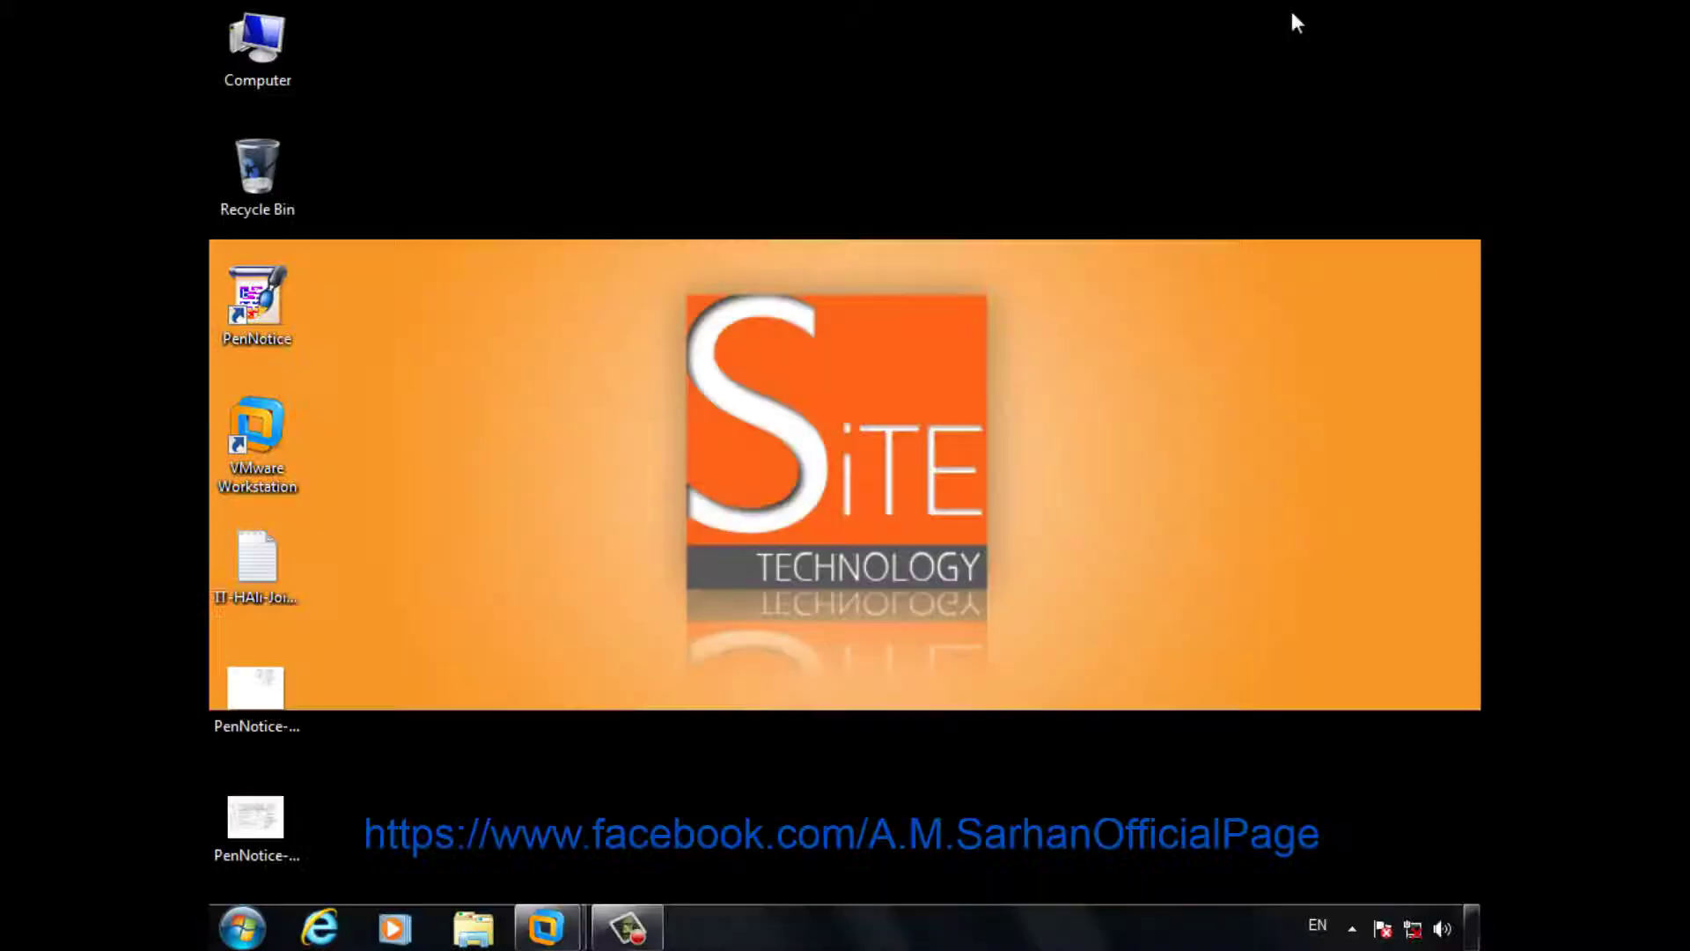
{"action": "key", "text": "super"}
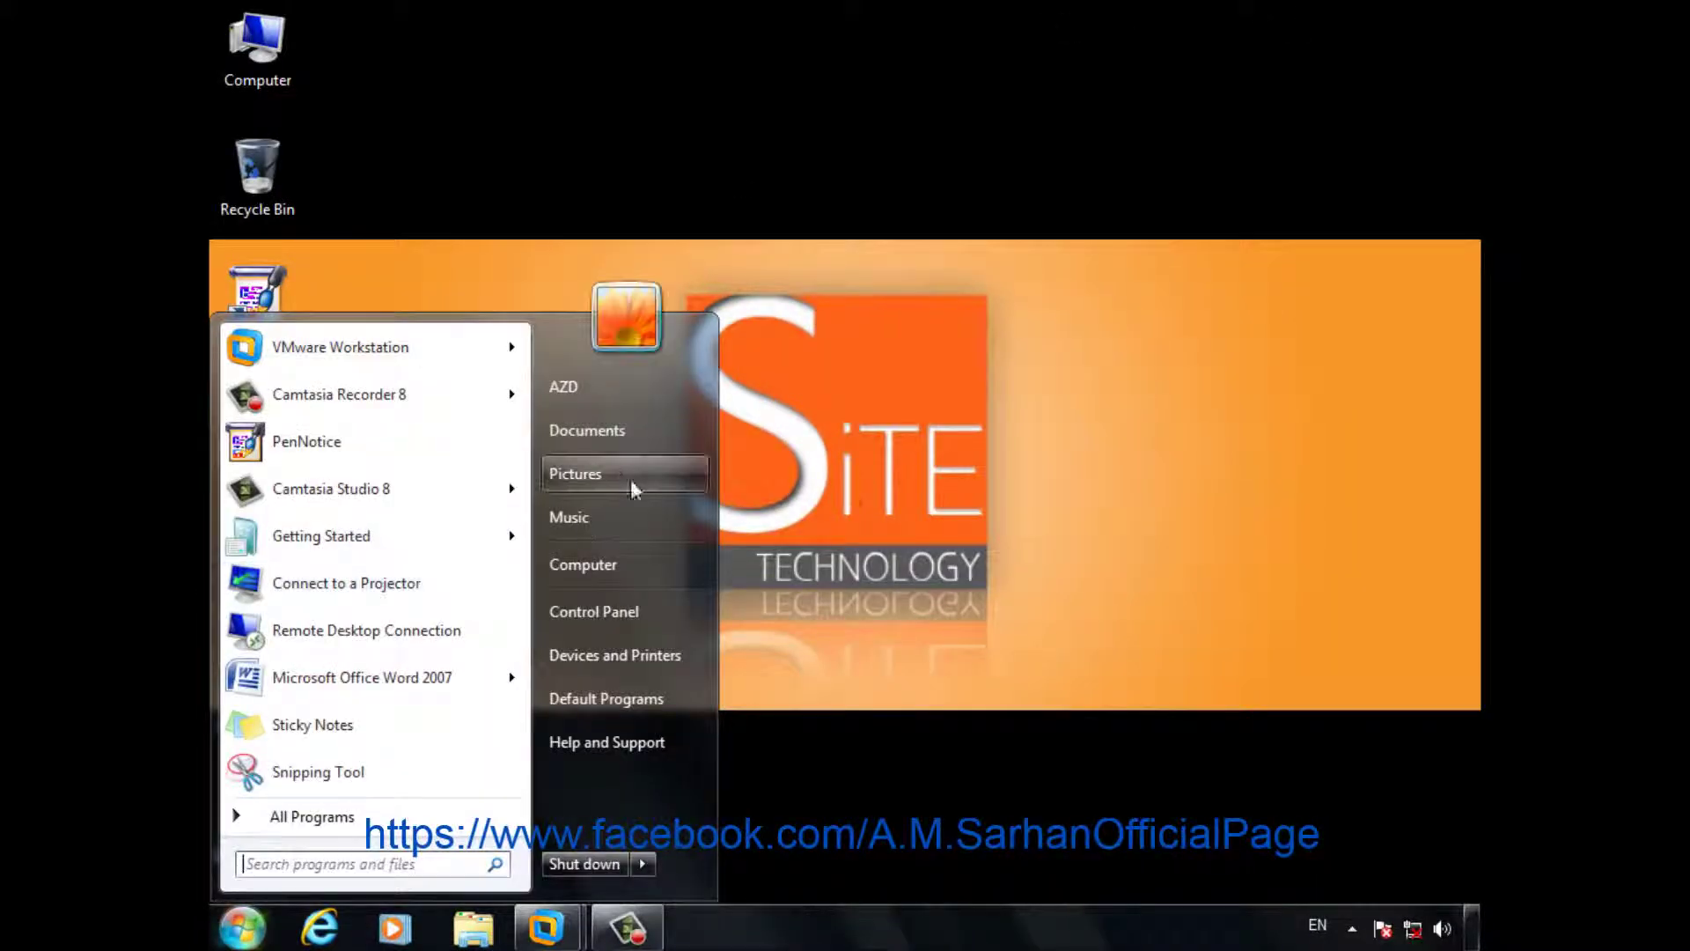
{"action": "left_click", "coordinate": [651, 523]}
{"action": "double_click", "coordinate": [487, 257]}
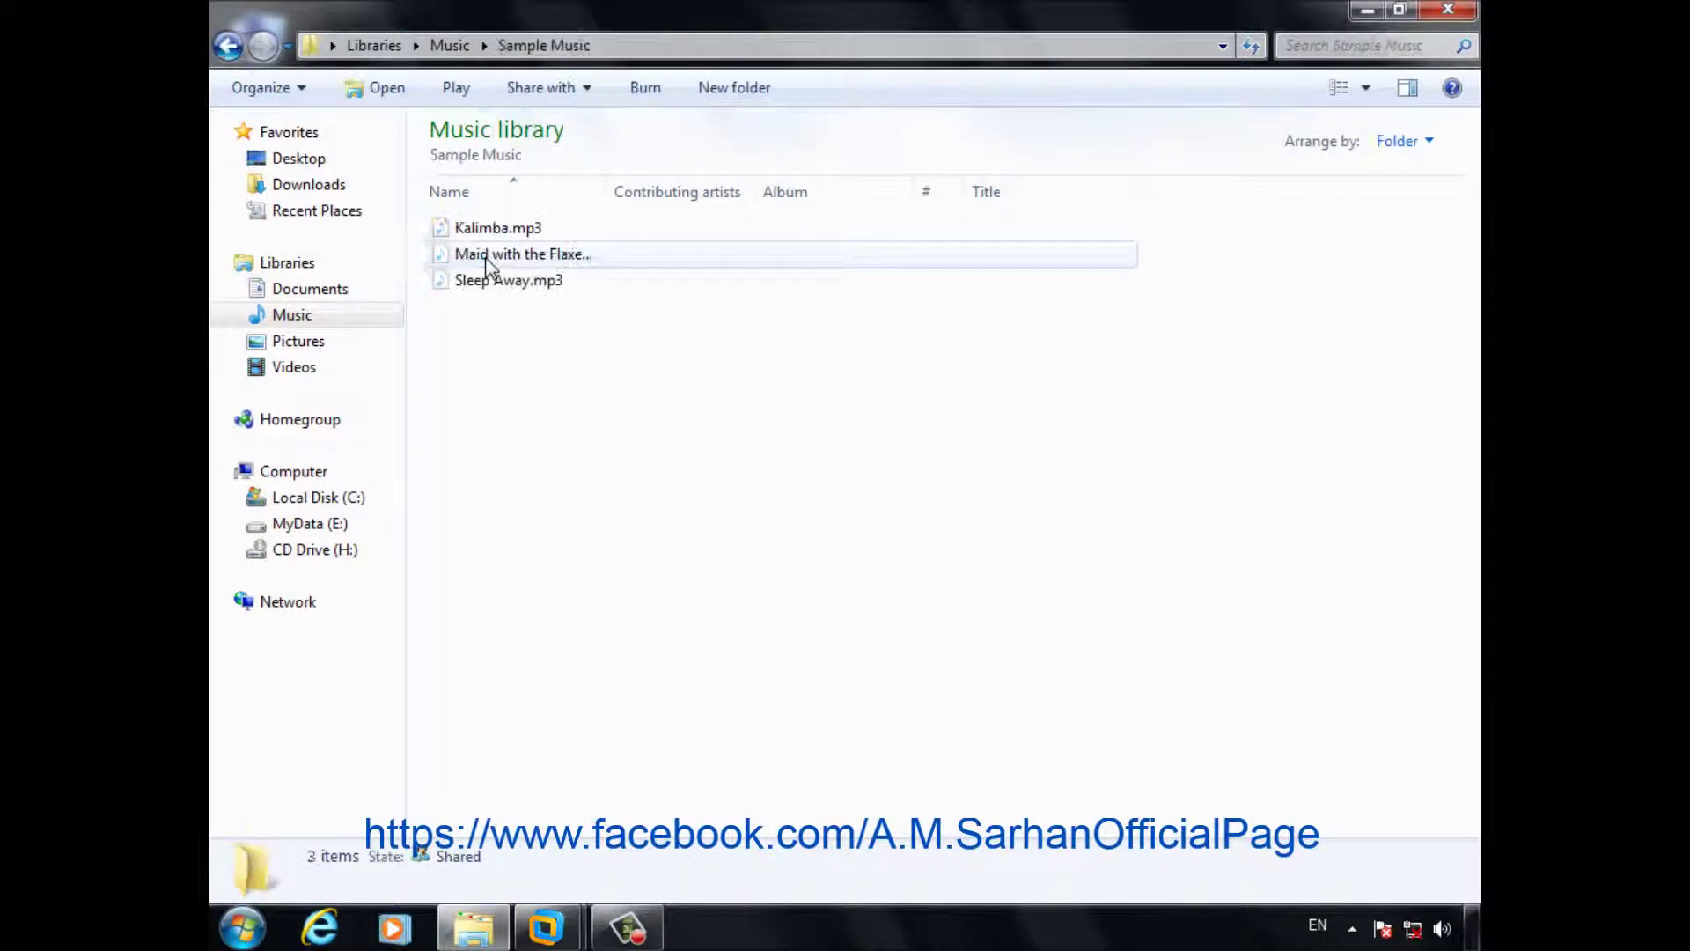
{"action": "left_click", "coordinate": [496, 231]}
{"action": "right_click", "coordinate": [496, 231]}
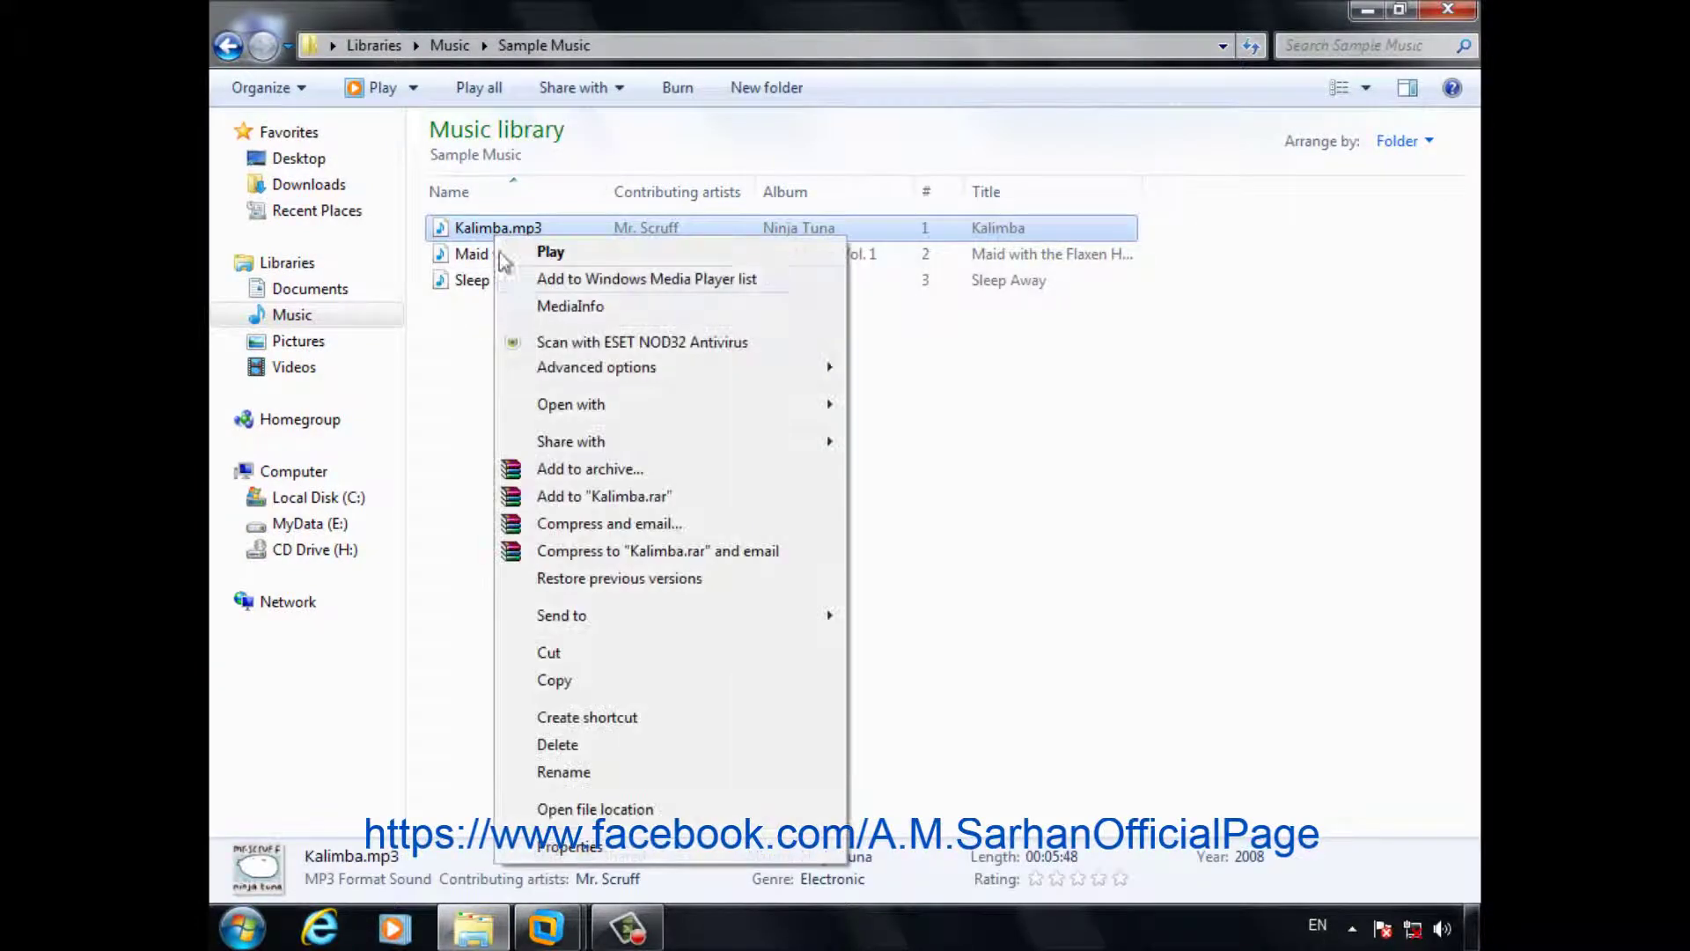
{"action": "left_click", "coordinate": [588, 684]}
{"action": "left_click", "coordinate": [1448, 10]}
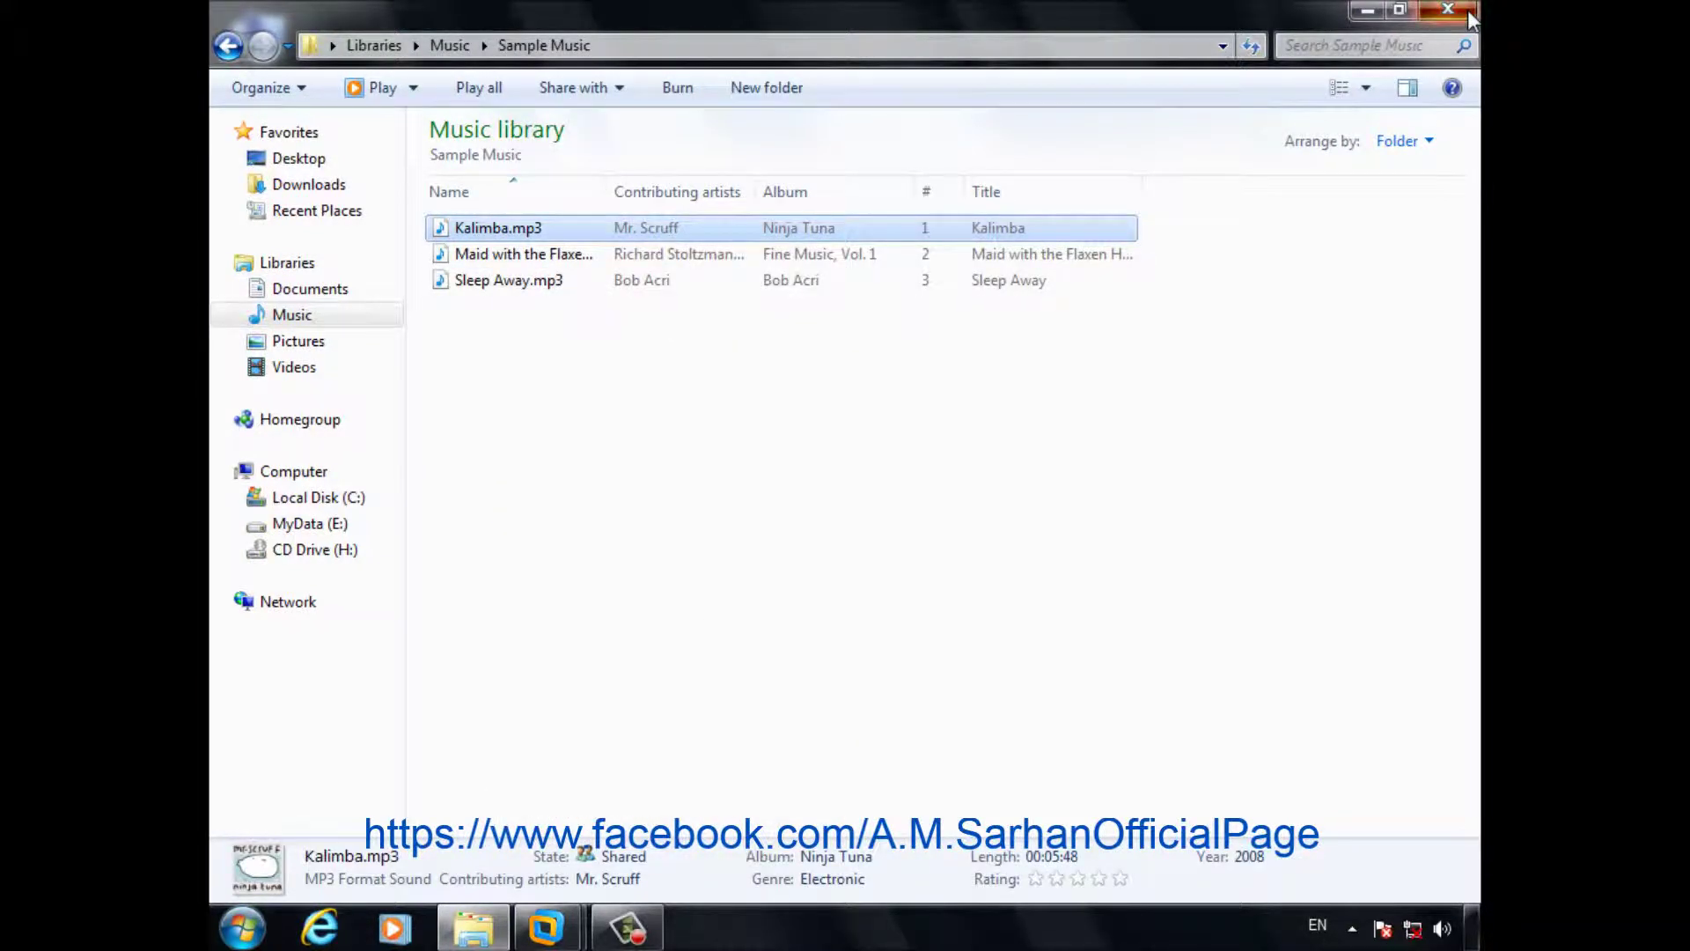
- Cut the App-V, Microsoft Toolkit and Systems Config folders out of the IT folder
{"action": "mouse_move", "coordinate": [554, 931]}
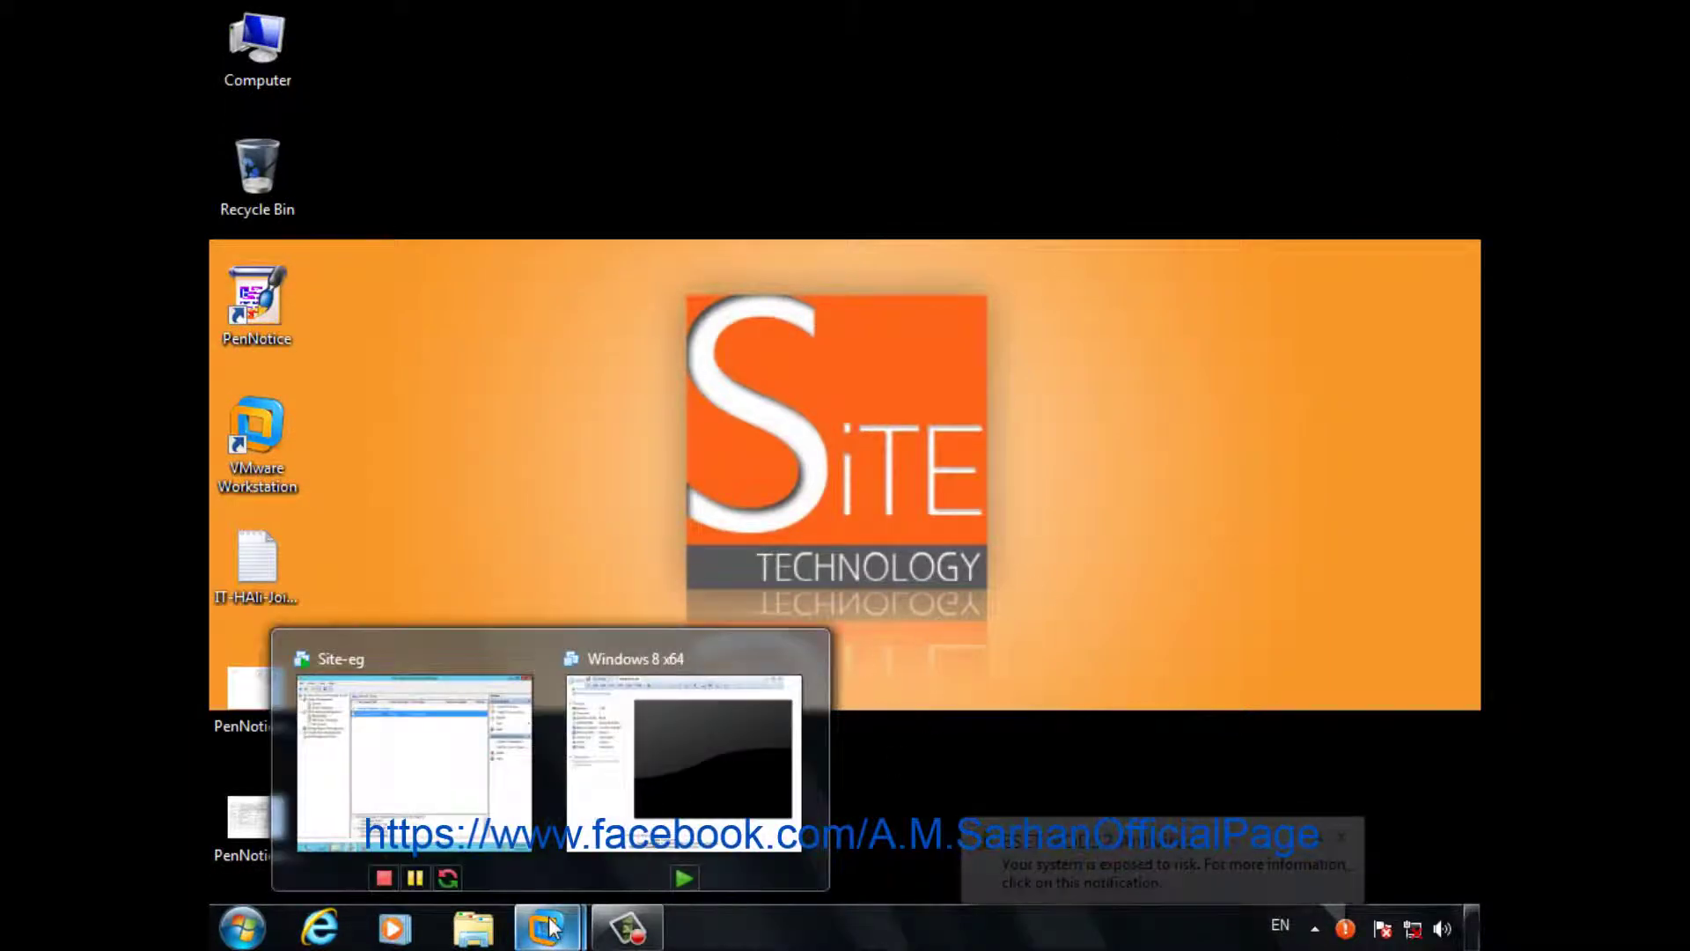
{"action": "left_click", "coordinate": [414, 757]}
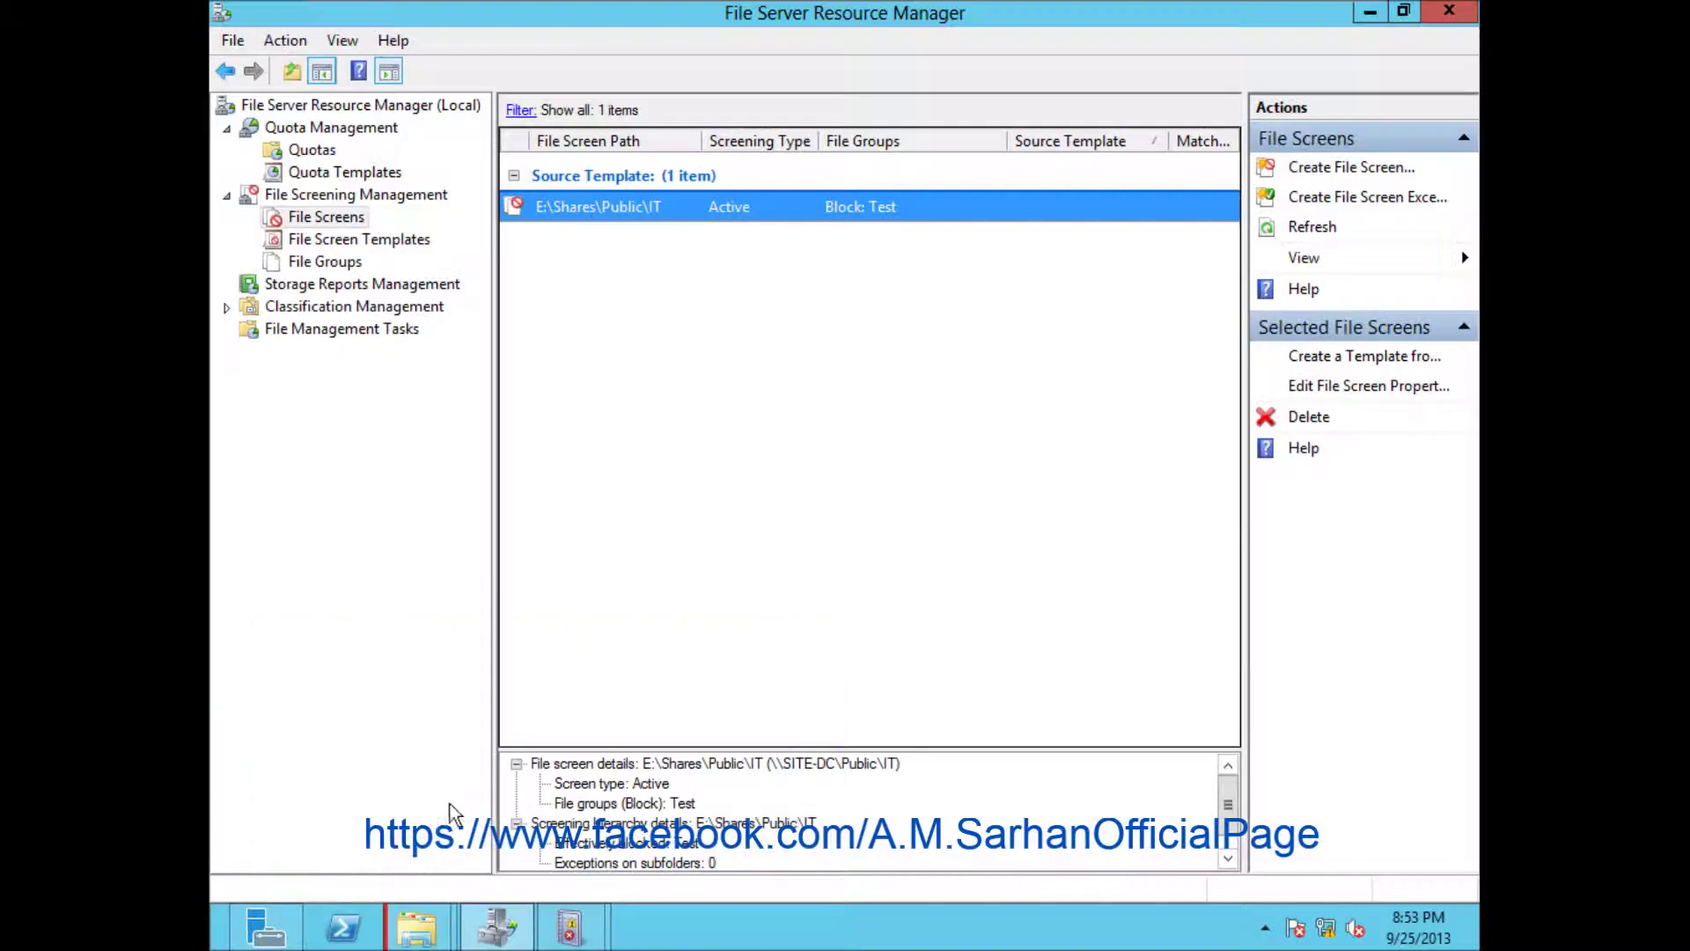
{"action": "left_click", "coordinate": [1370, 13]}
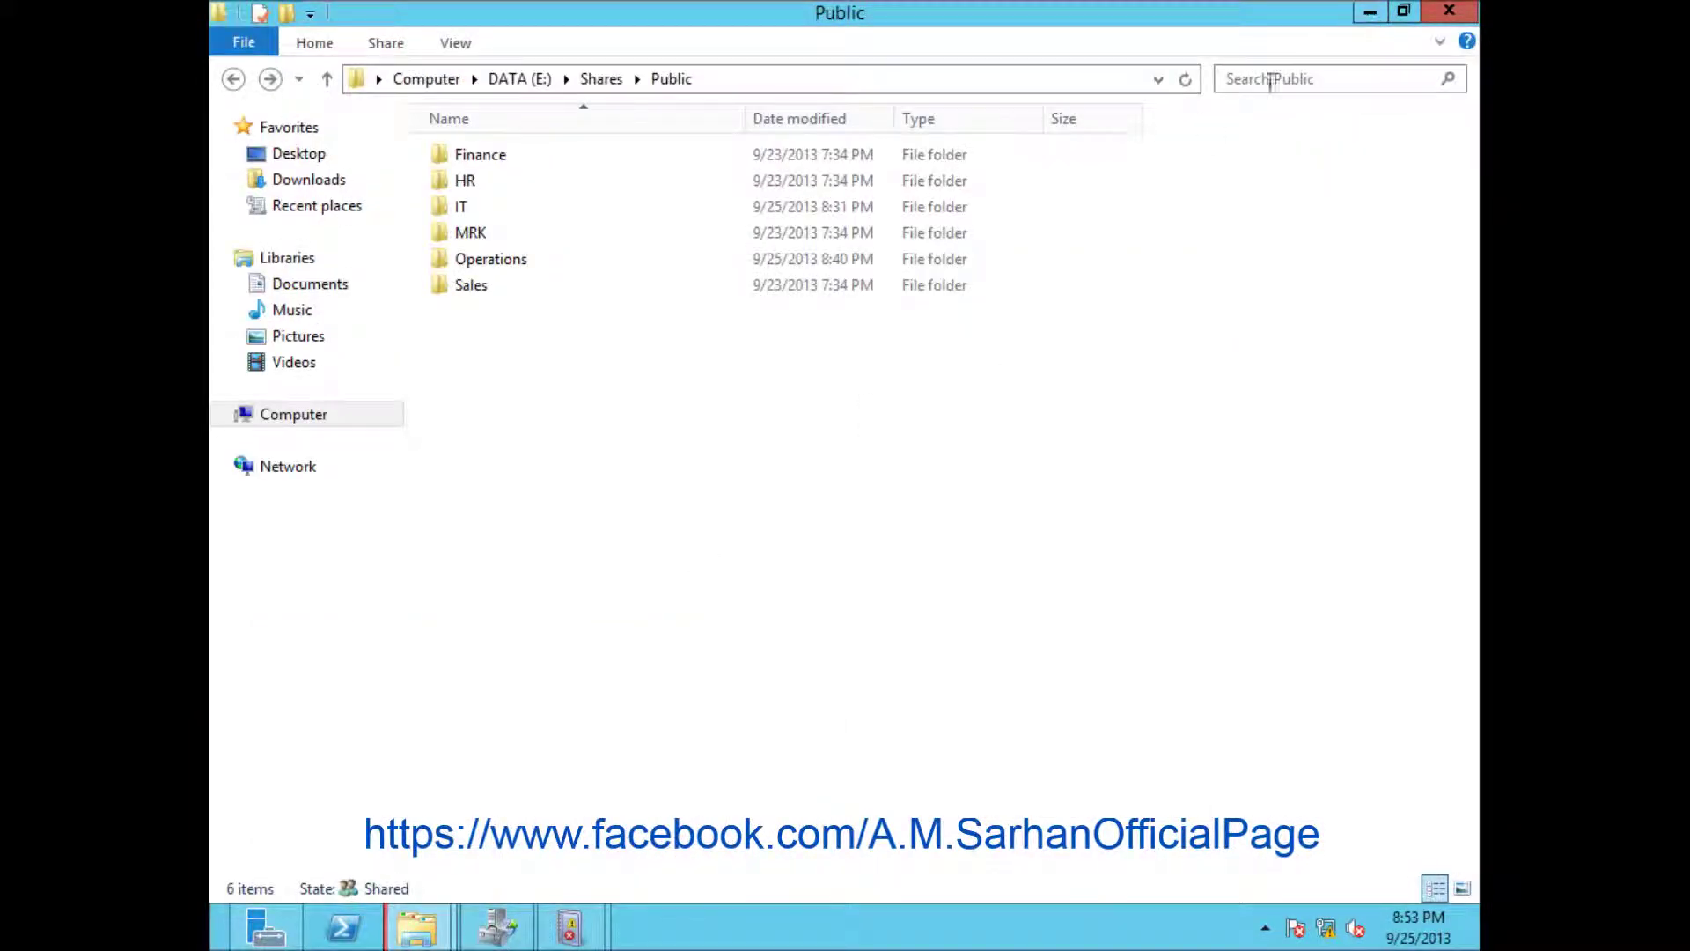
{"action": "double_click", "coordinate": [588, 210]}
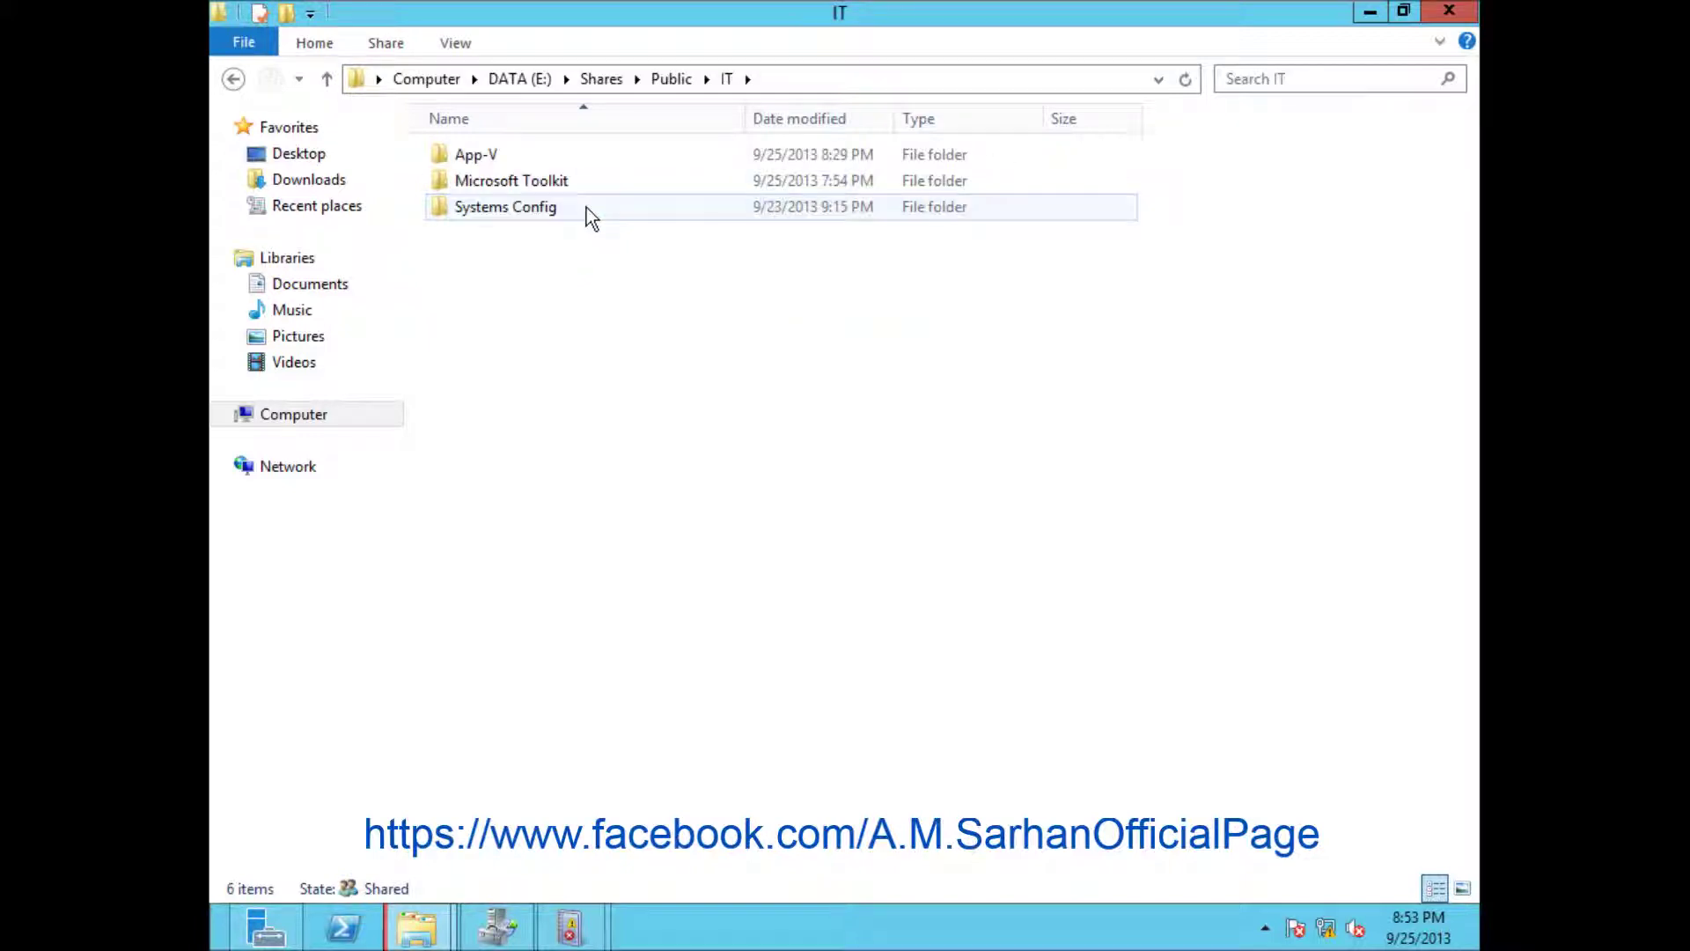
{"action": "left_click", "coordinate": [516, 155]}
{"action": "left_click", "coordinate": [516, 179], "text": "ctrl"}
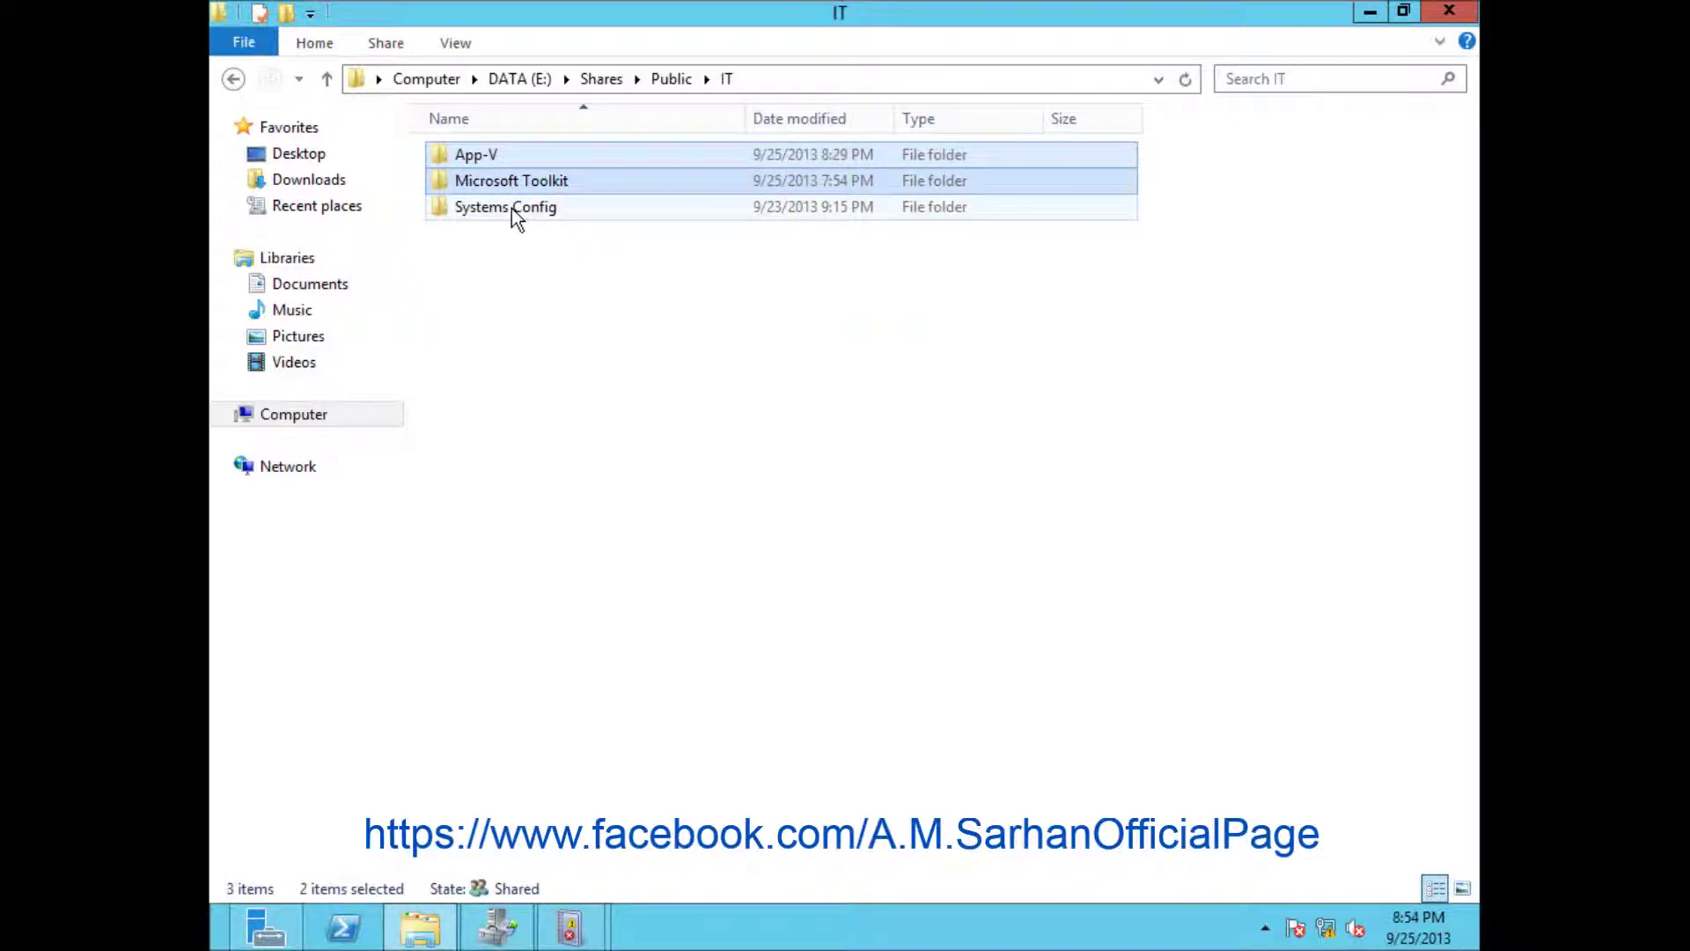
{"action": "left_click", "coordinate": [510, 208], "text": "ctrl"}
{"action": "key", "text": "ctrl+x"}
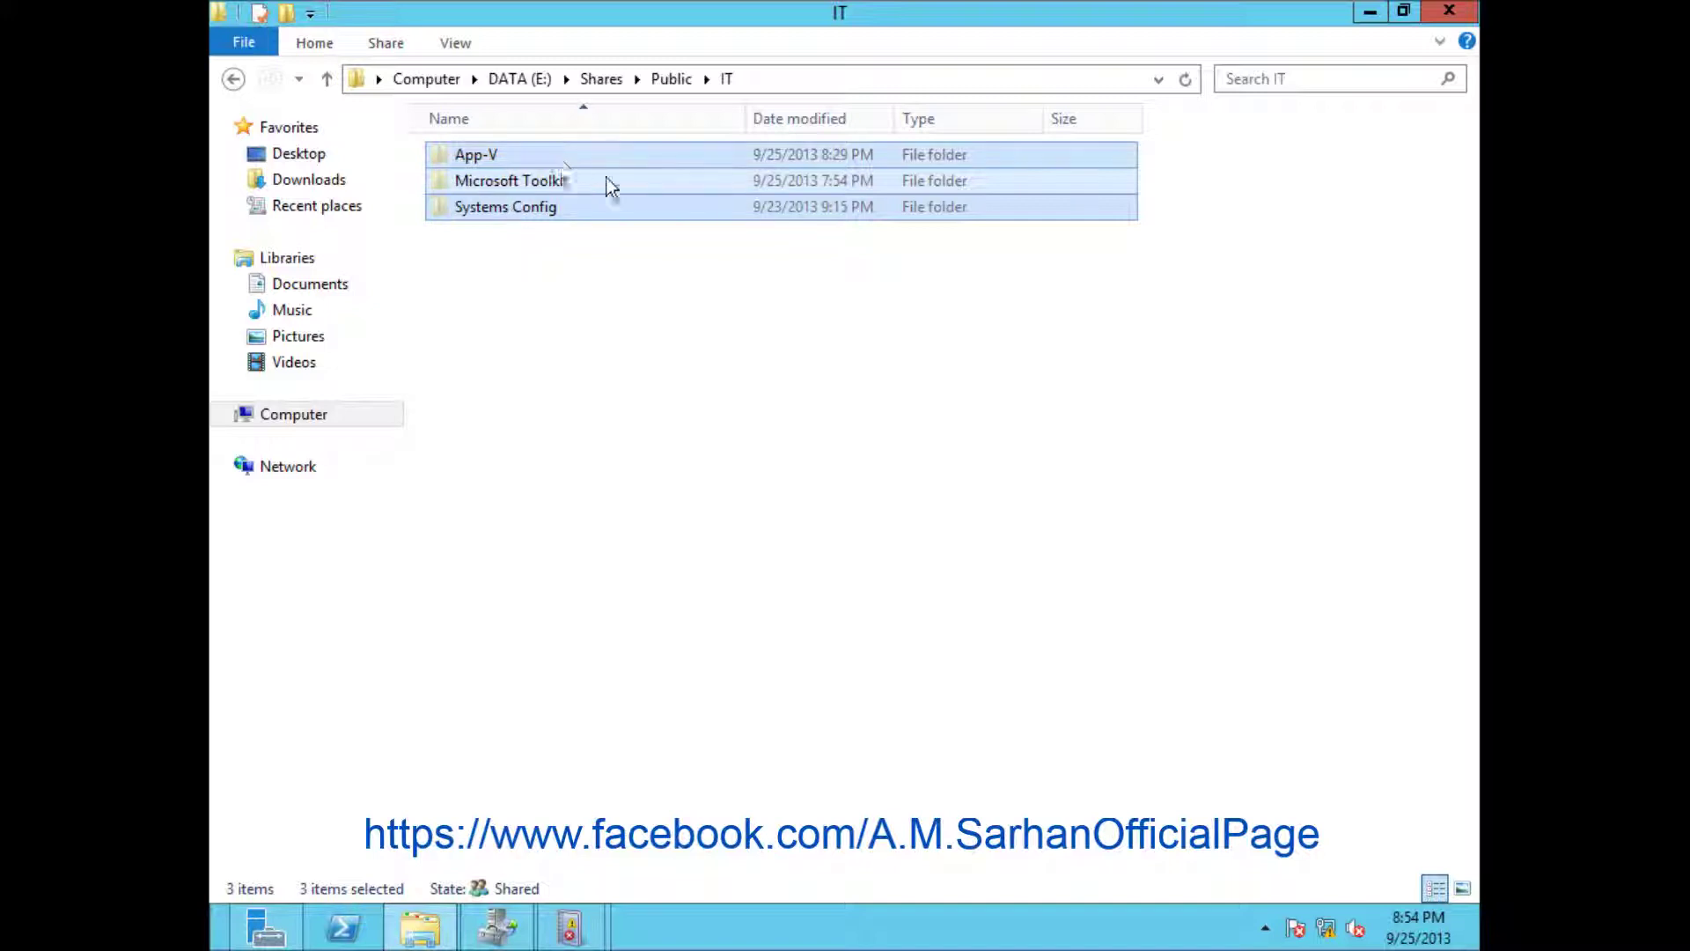
- Paste the moved items into Public, then into Shares, replacing same-named files
{"action": "left_click", "coordinate": [233, 79]}
{"action": "right_click", "coordinate": [647, 398]}
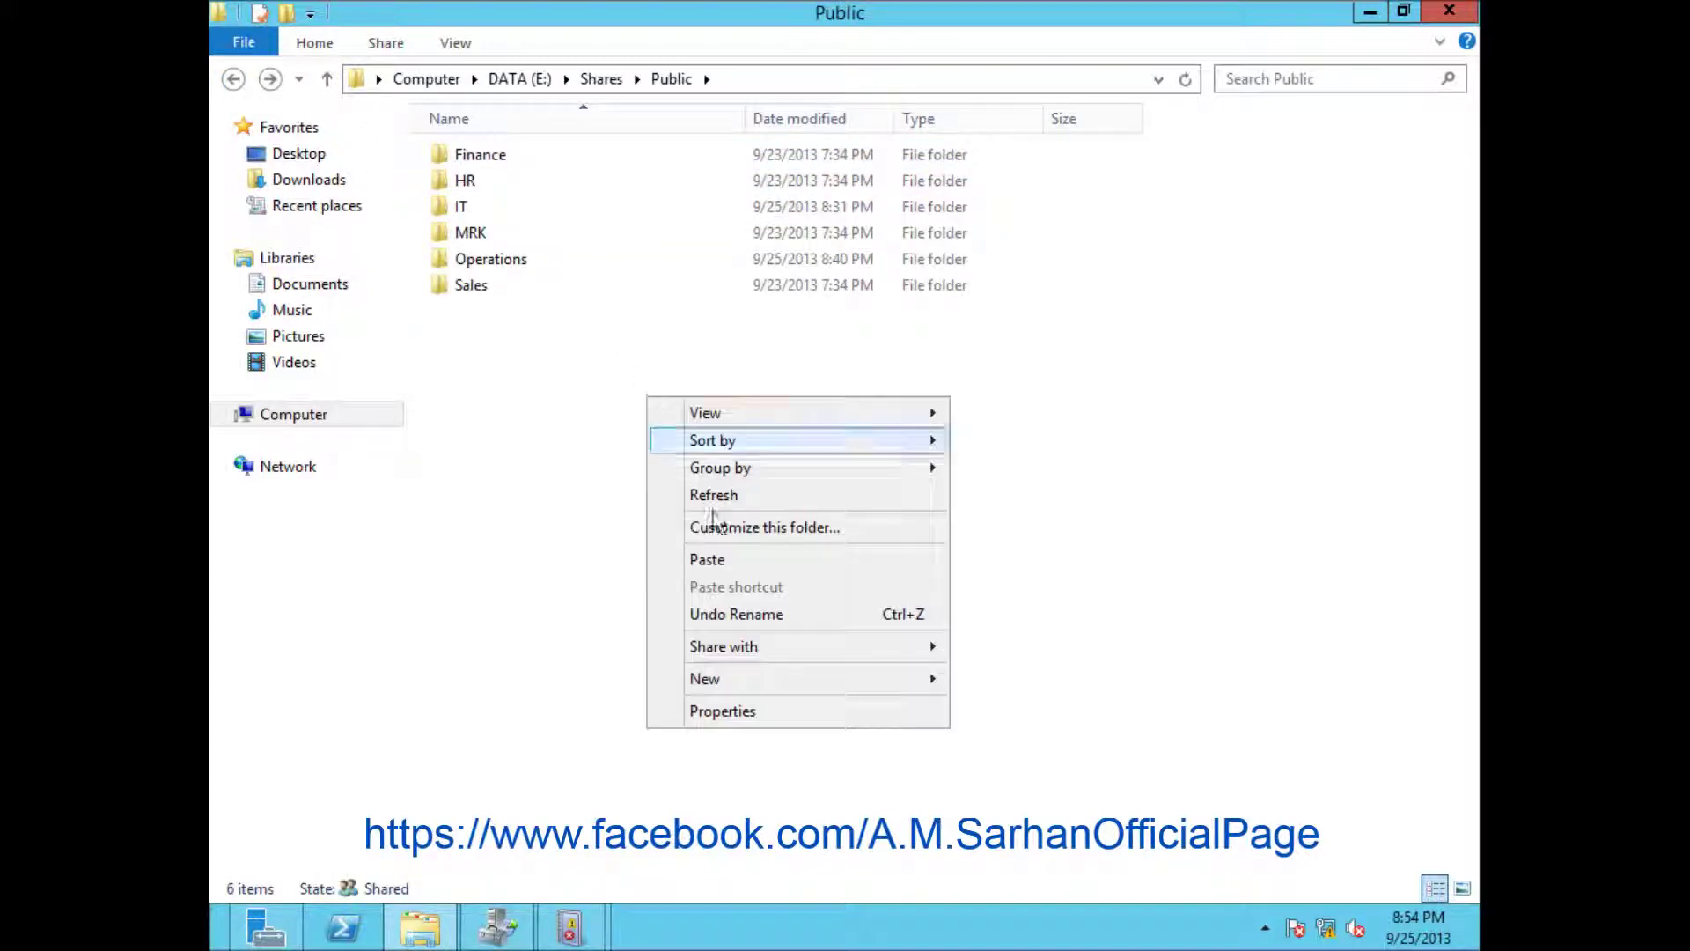
{"action": "left_click", "coordinate": [739, 562]}
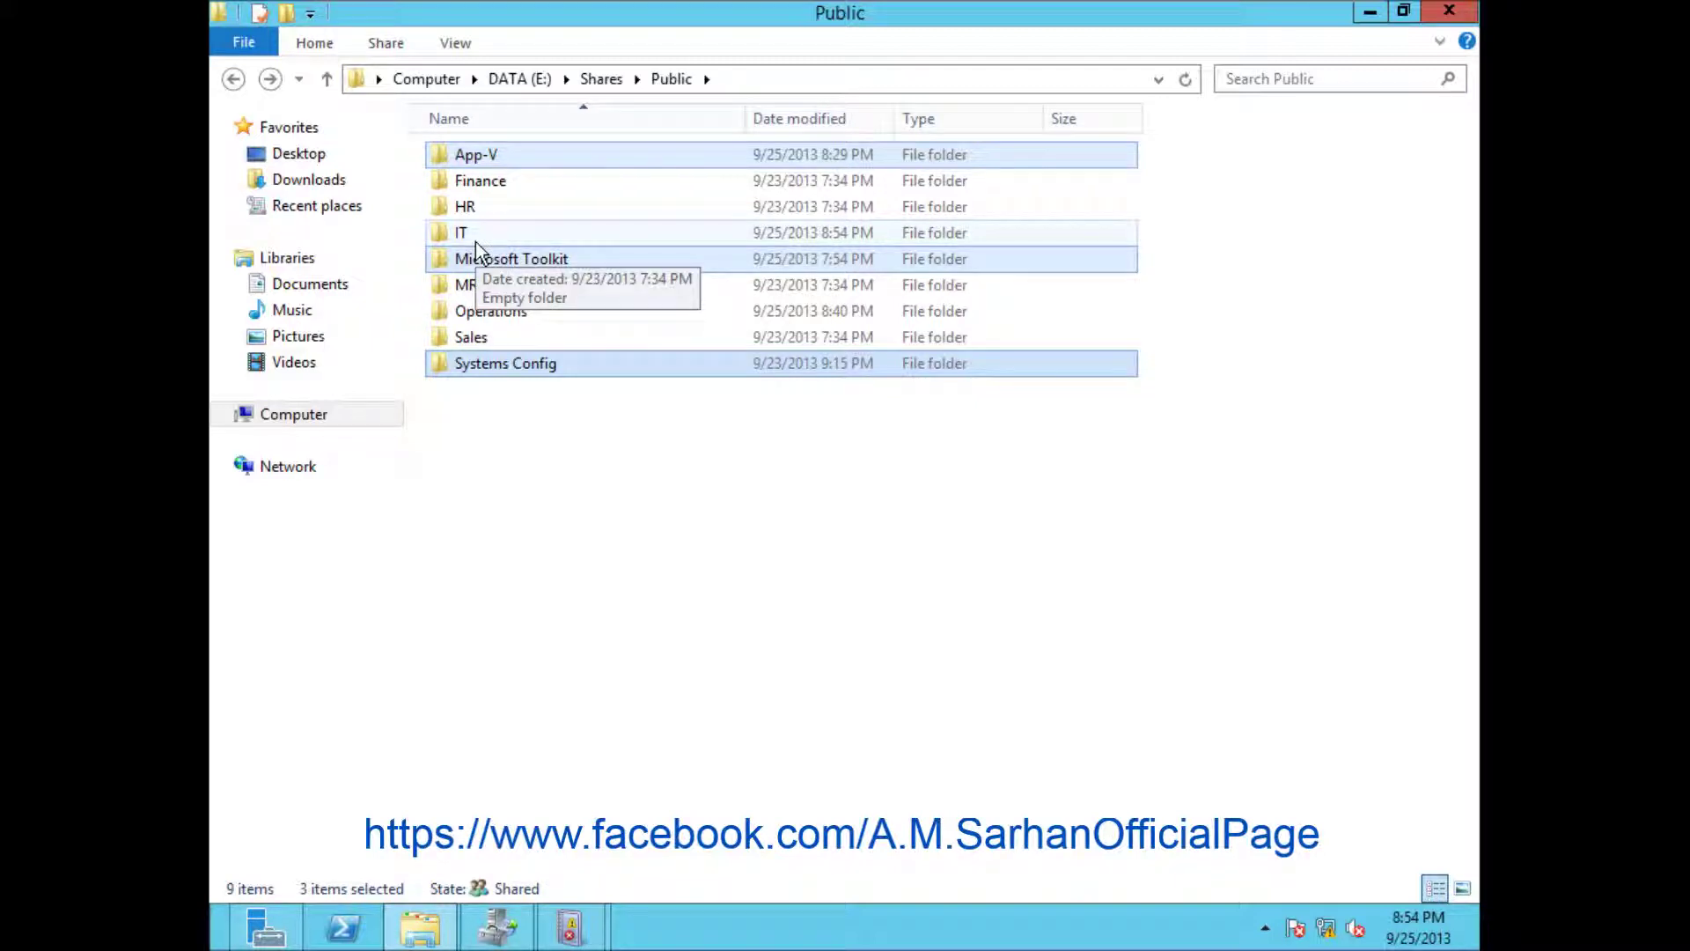
{"action": "left_click", "coordinate": [233, 79]}
{"action": "right_click", "coordinate": [608, 351]}
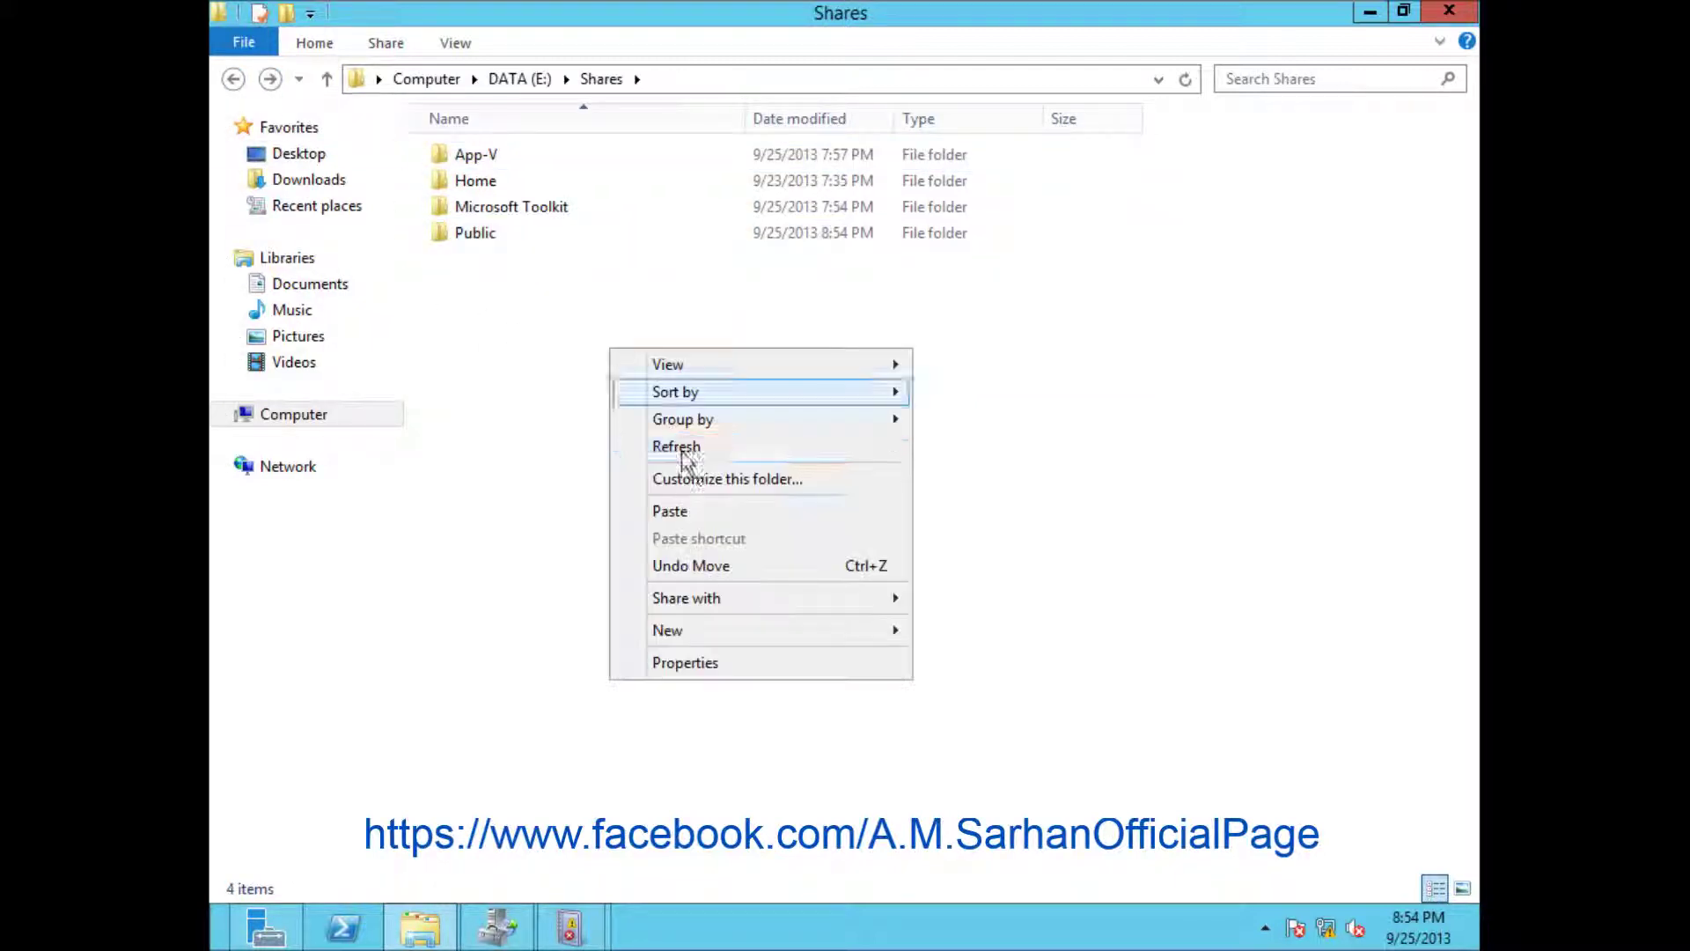
{"action": "left_click", "coordinate": [702, 513]}
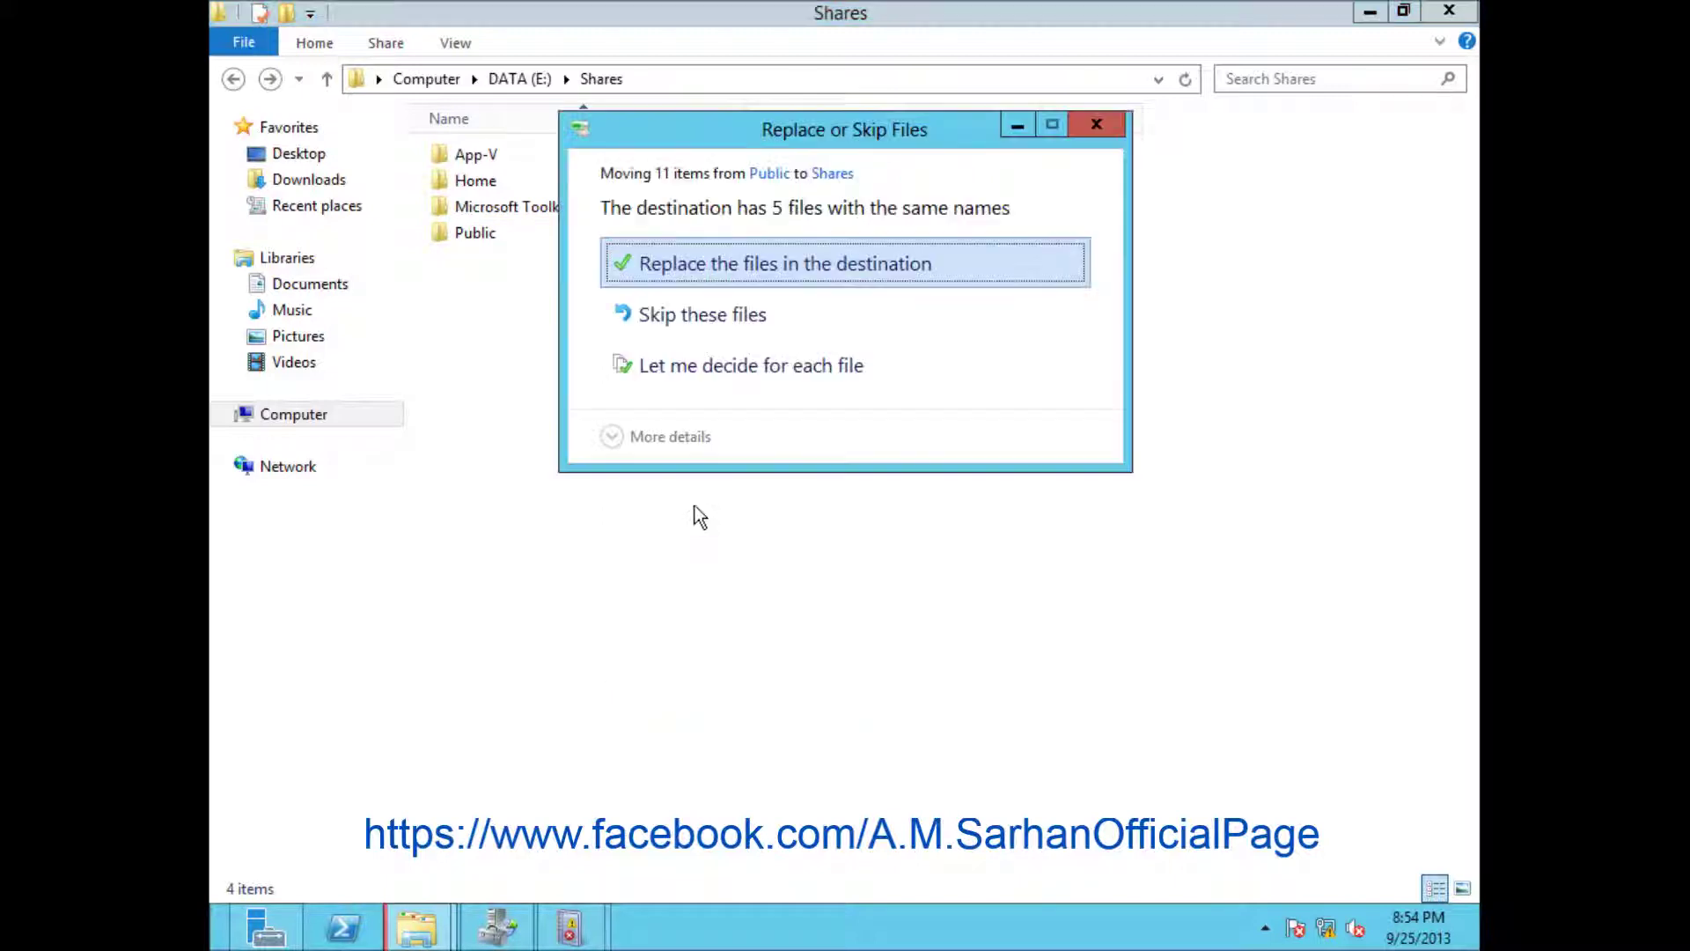
{"action": "left_click", "coordinate": [713, 261]}
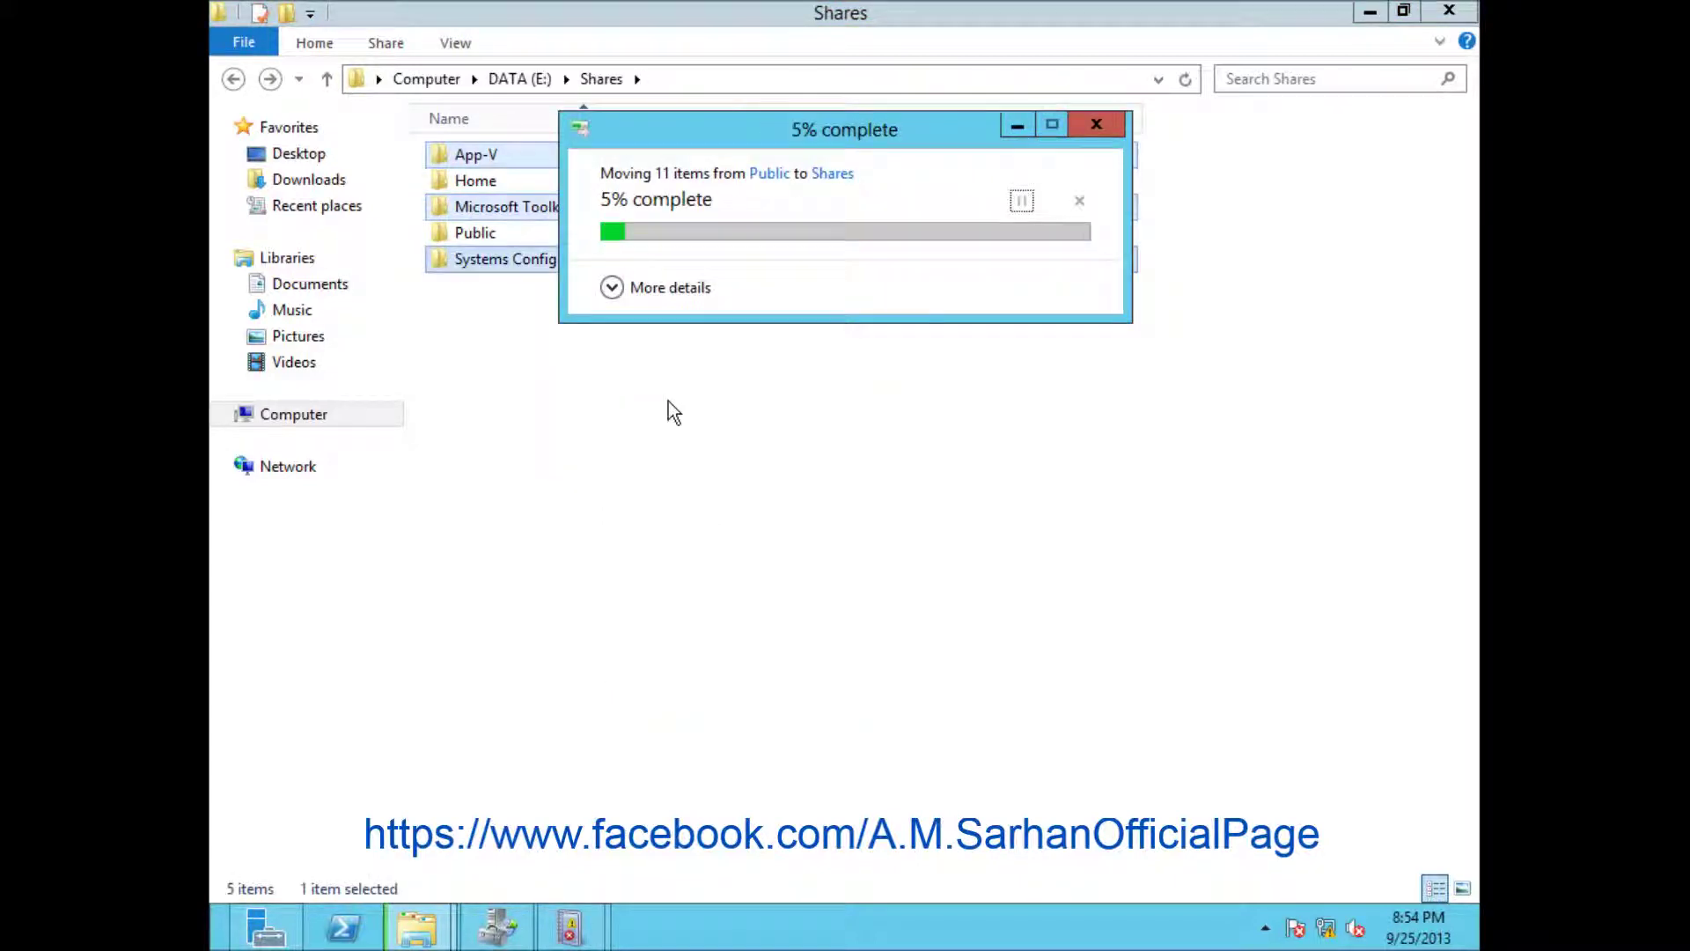
- Open the now-empty Public\IT folder and check its paste options without choosing one
{"action": "double_click", "coordinate": [487, 236]}
{"action": "double_click", "coordinate": [481, 208]}
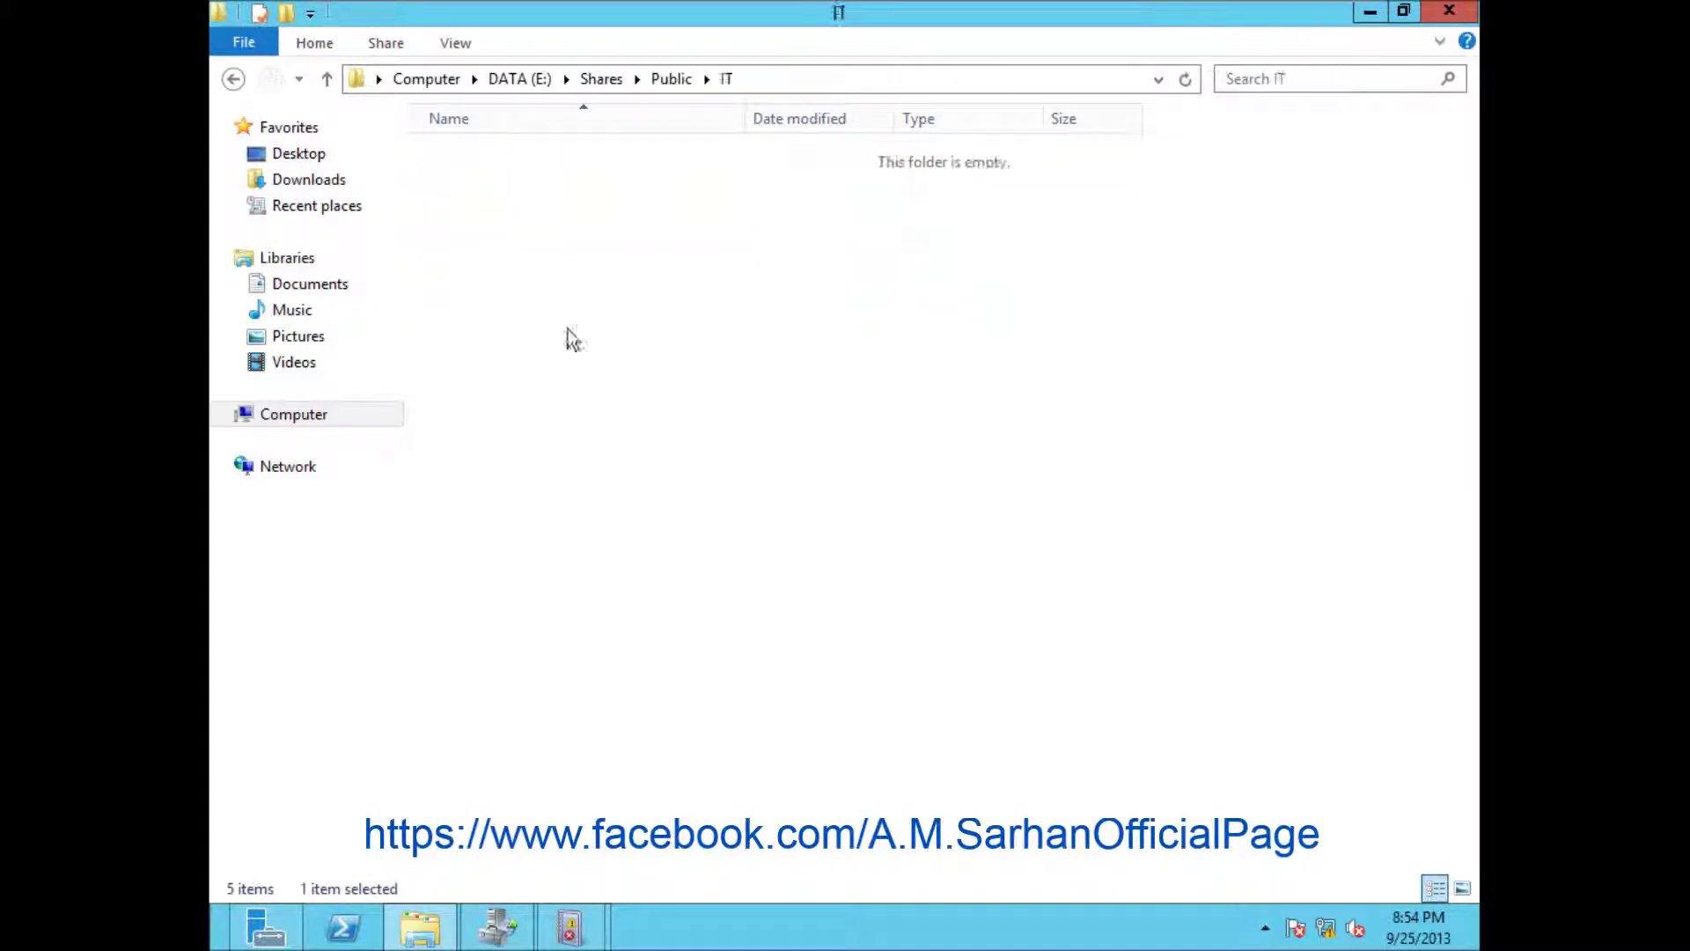
{"action": "right_click", "coordinate": [598, 390]}
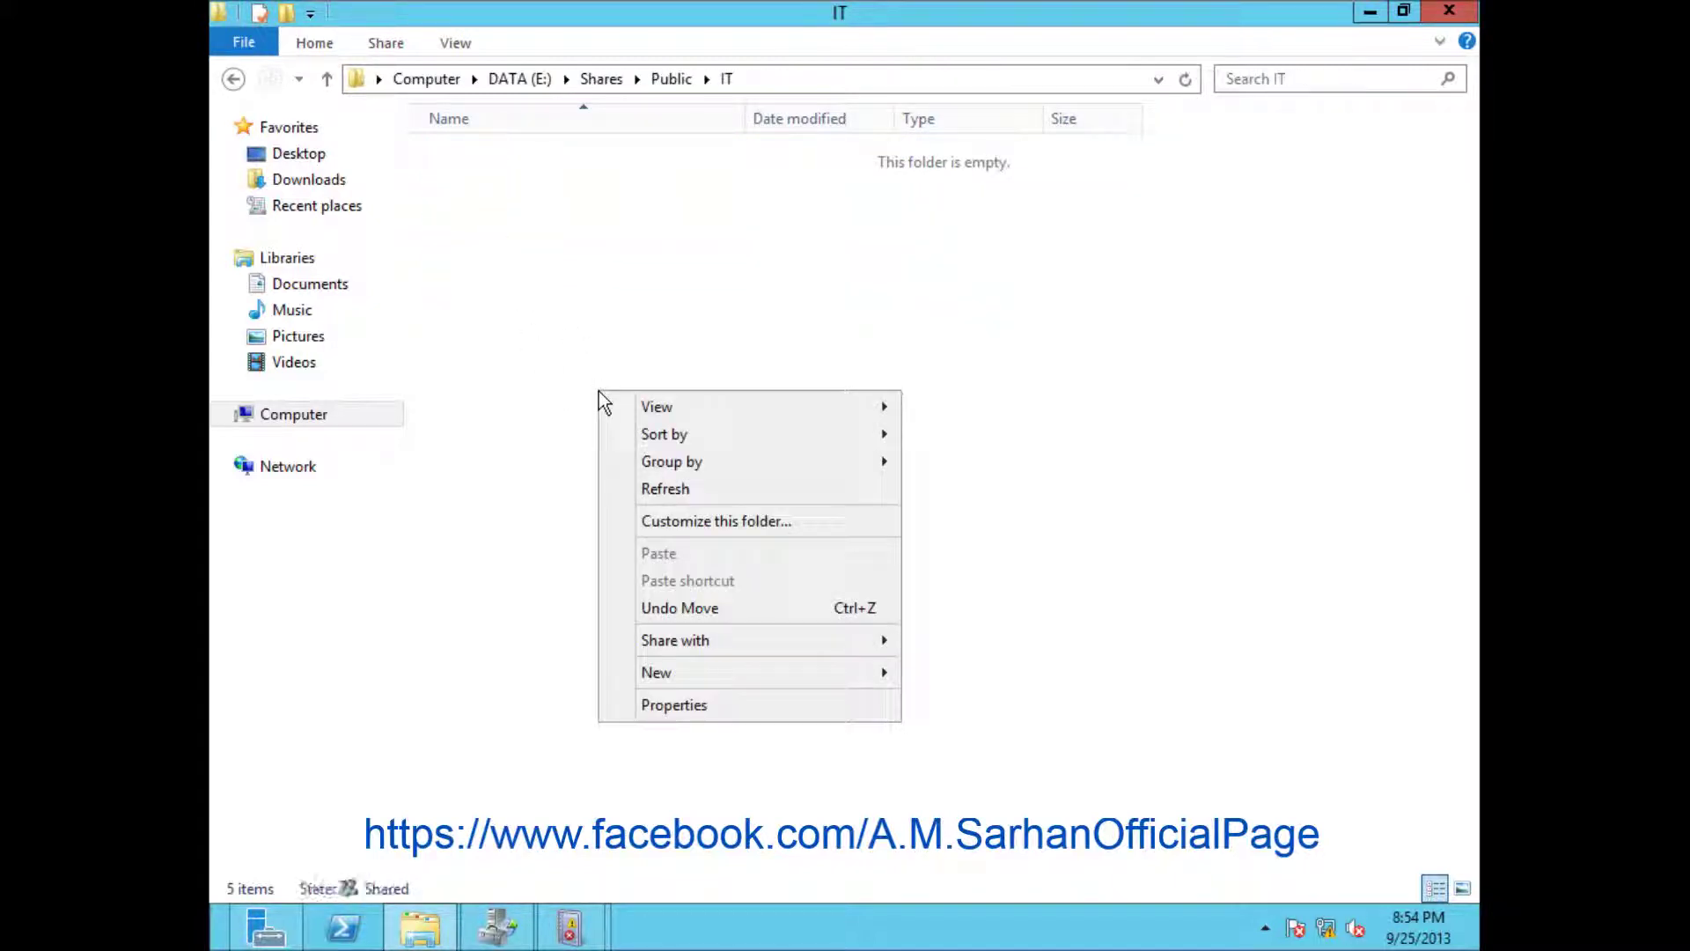
{"action": "left_click", "coordinate": [551, 299]}
- On the host, select Kalimba.mp3 in Music > Sample Music, then close the Music window
{"action": "mouse_move", "coordinate": [1230, 26]}
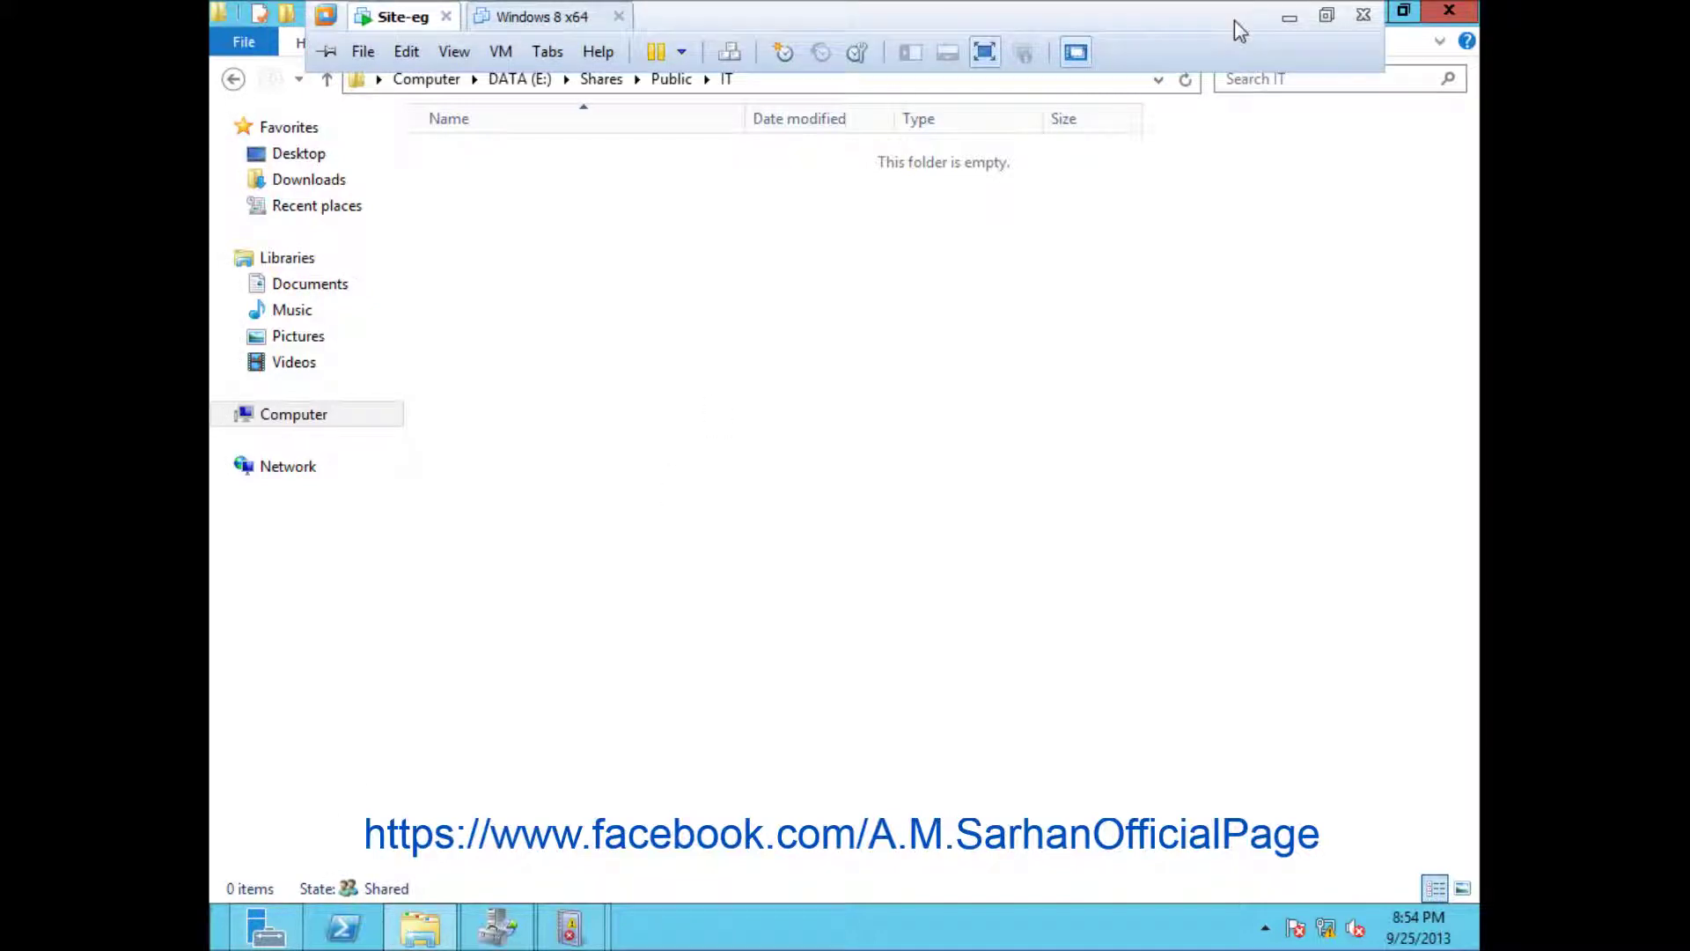
{"action": "left_click", "coordinate": [1287, 13]}
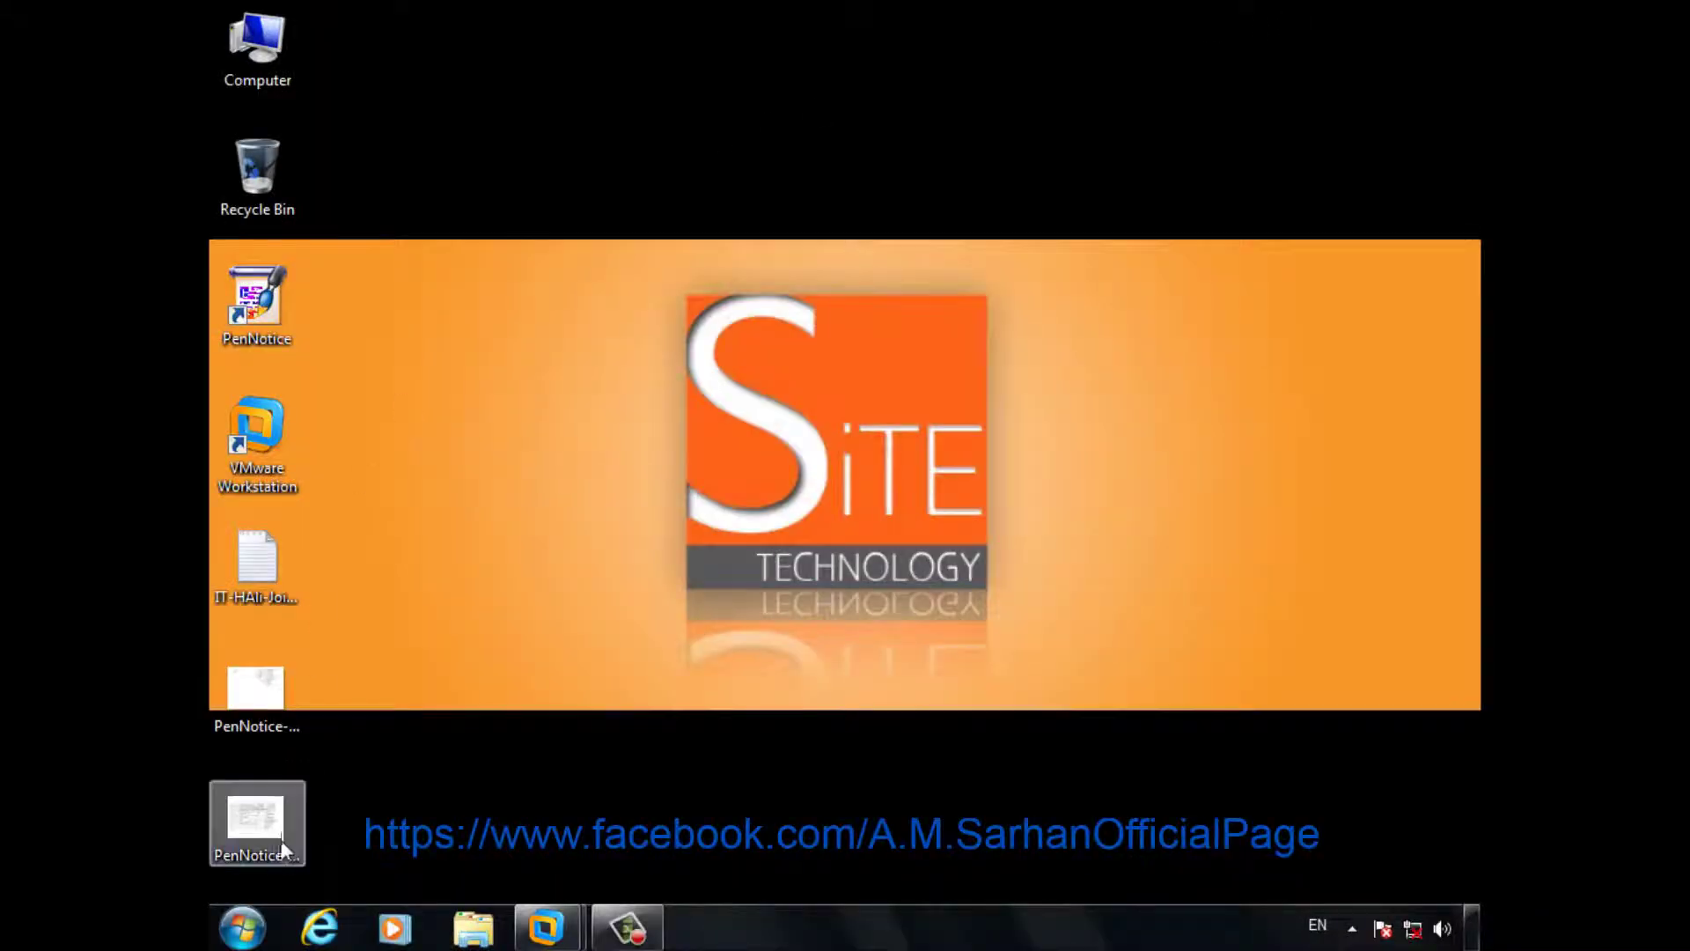
{"action": "left_click", "coordinate": [242, 927]}
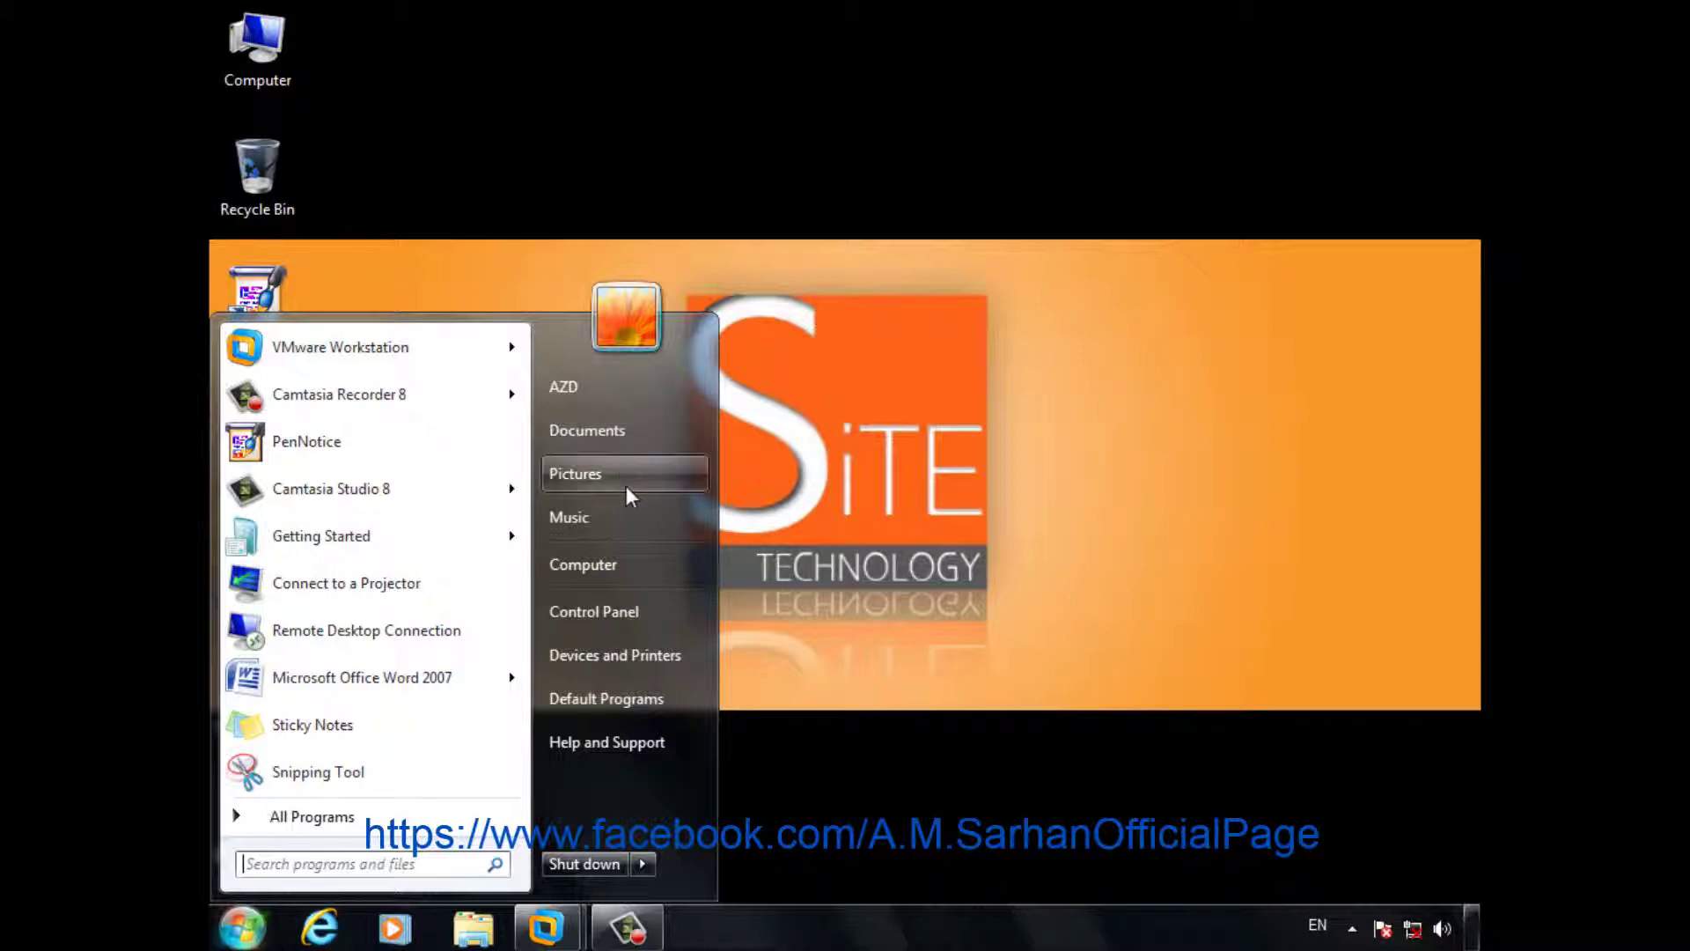
{"action": "left_click", "coordinate": [607, 542]}
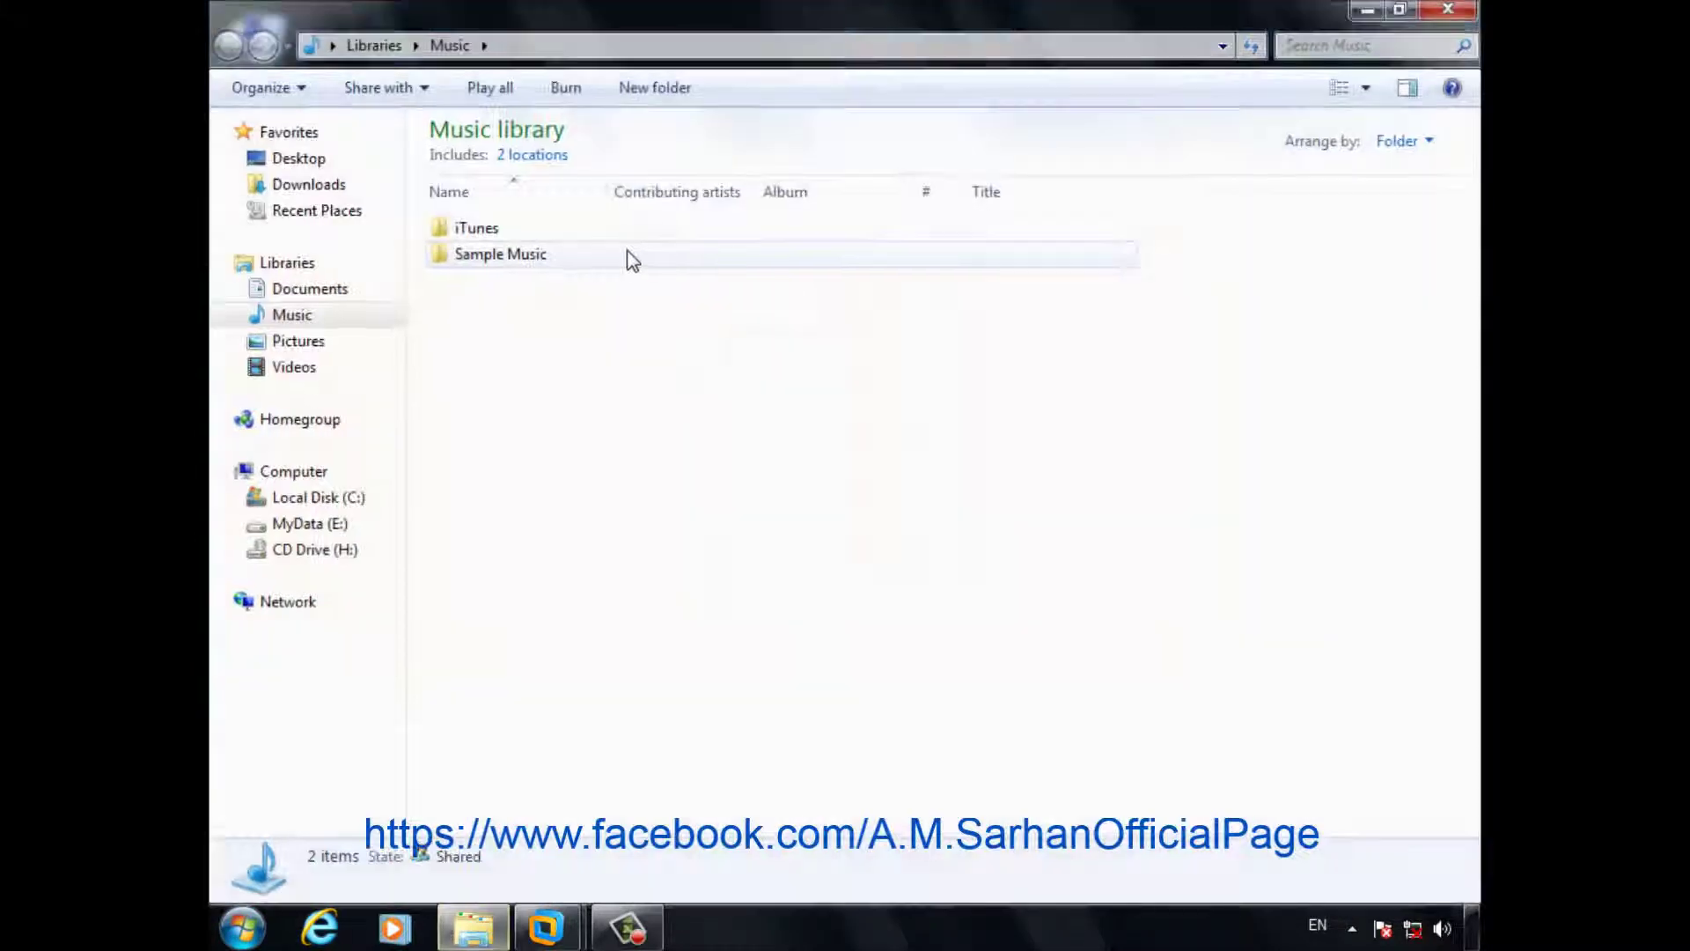
{"action": "double_click", "coordinate": [503, 255]}
{"action": "left_click", "coordinate": [492, 232]}
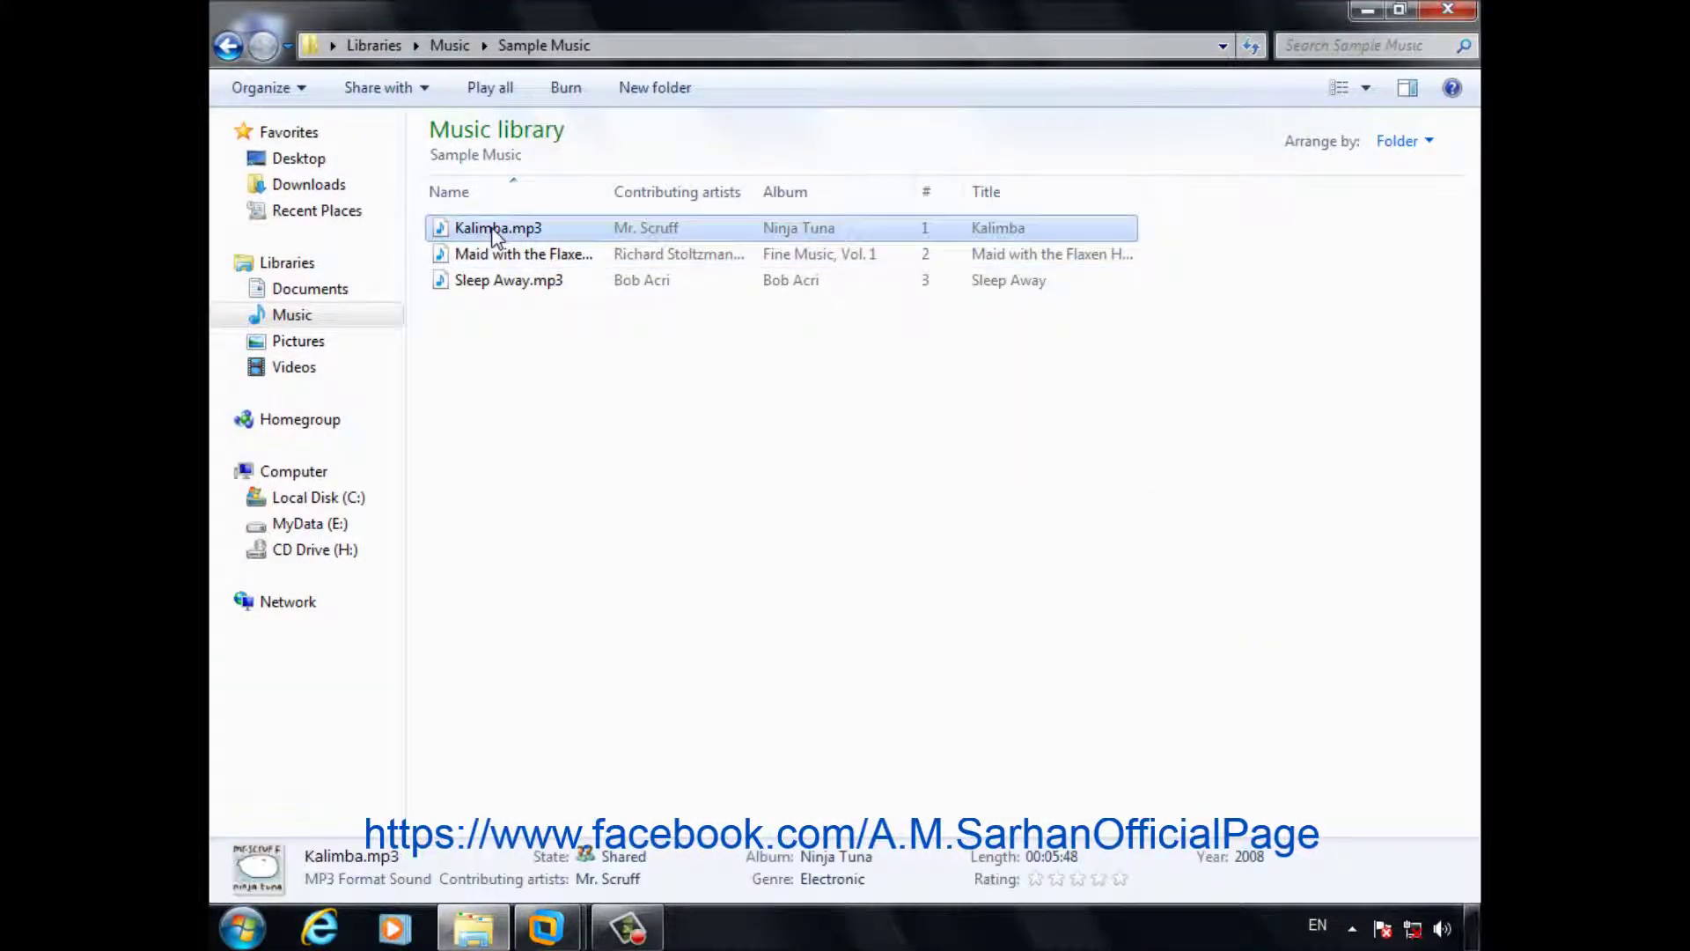
{"action": "left_click", "coordinate": [1457, 10]}
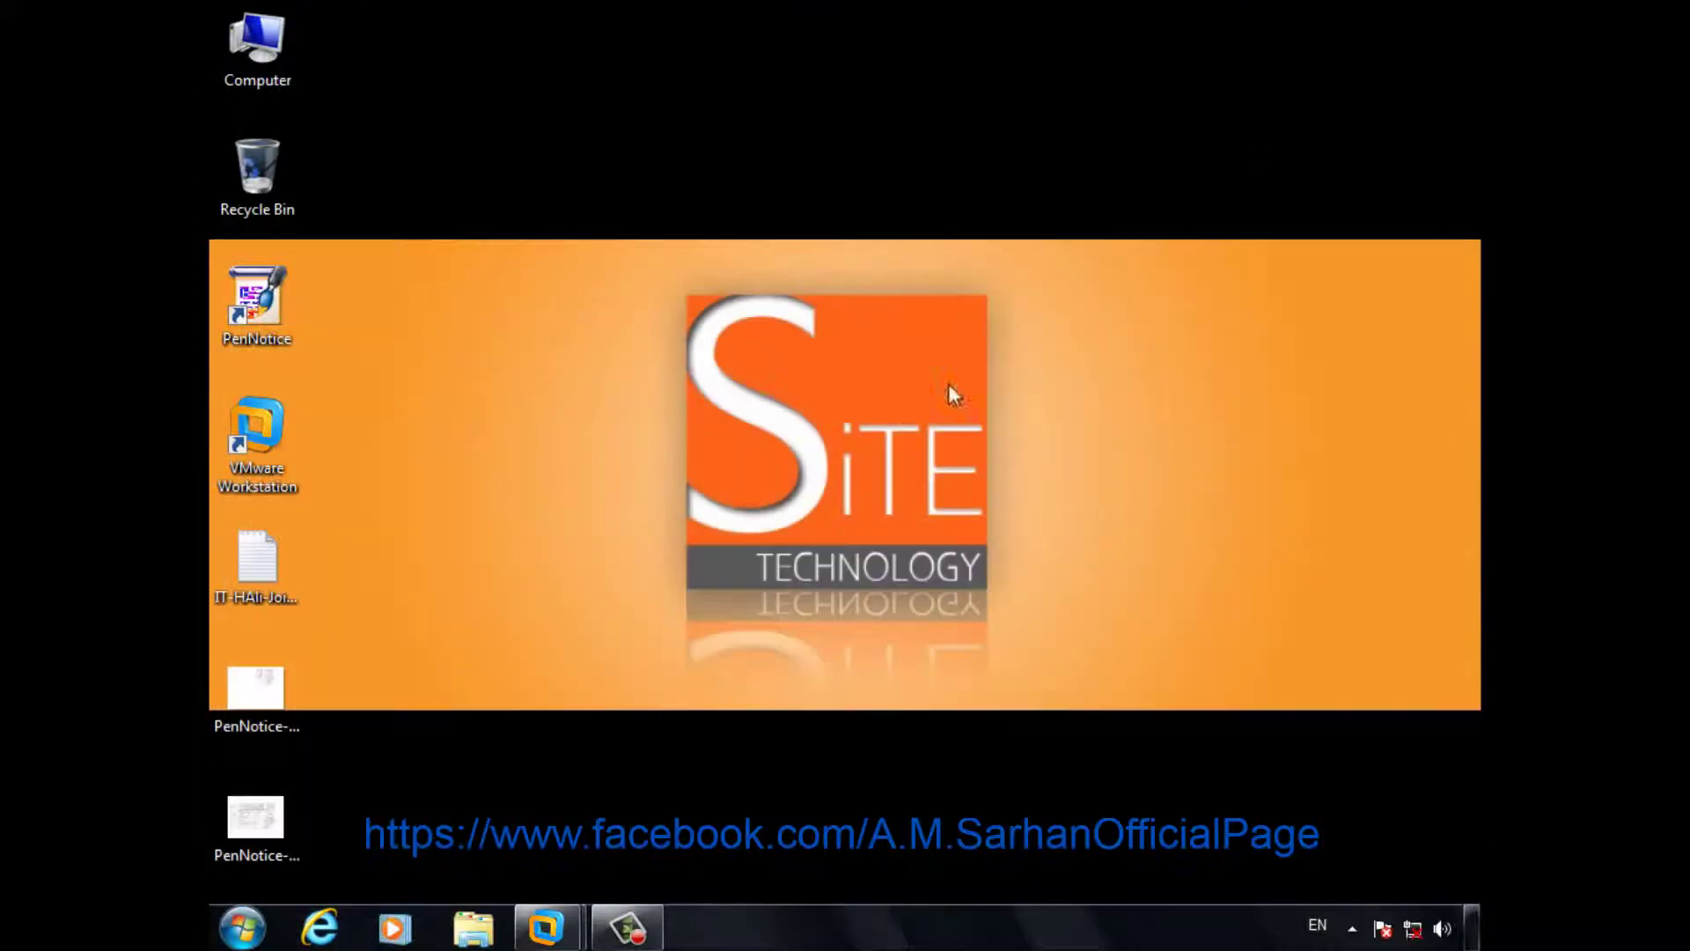
- Back in the Windows 8 VM, paste Kalimba.mp3 into the empty IT folder
{"action": "mouse_move", "coordinate": [545, 926]}
{"action": "left_click", "coordinate": [604, 872]}
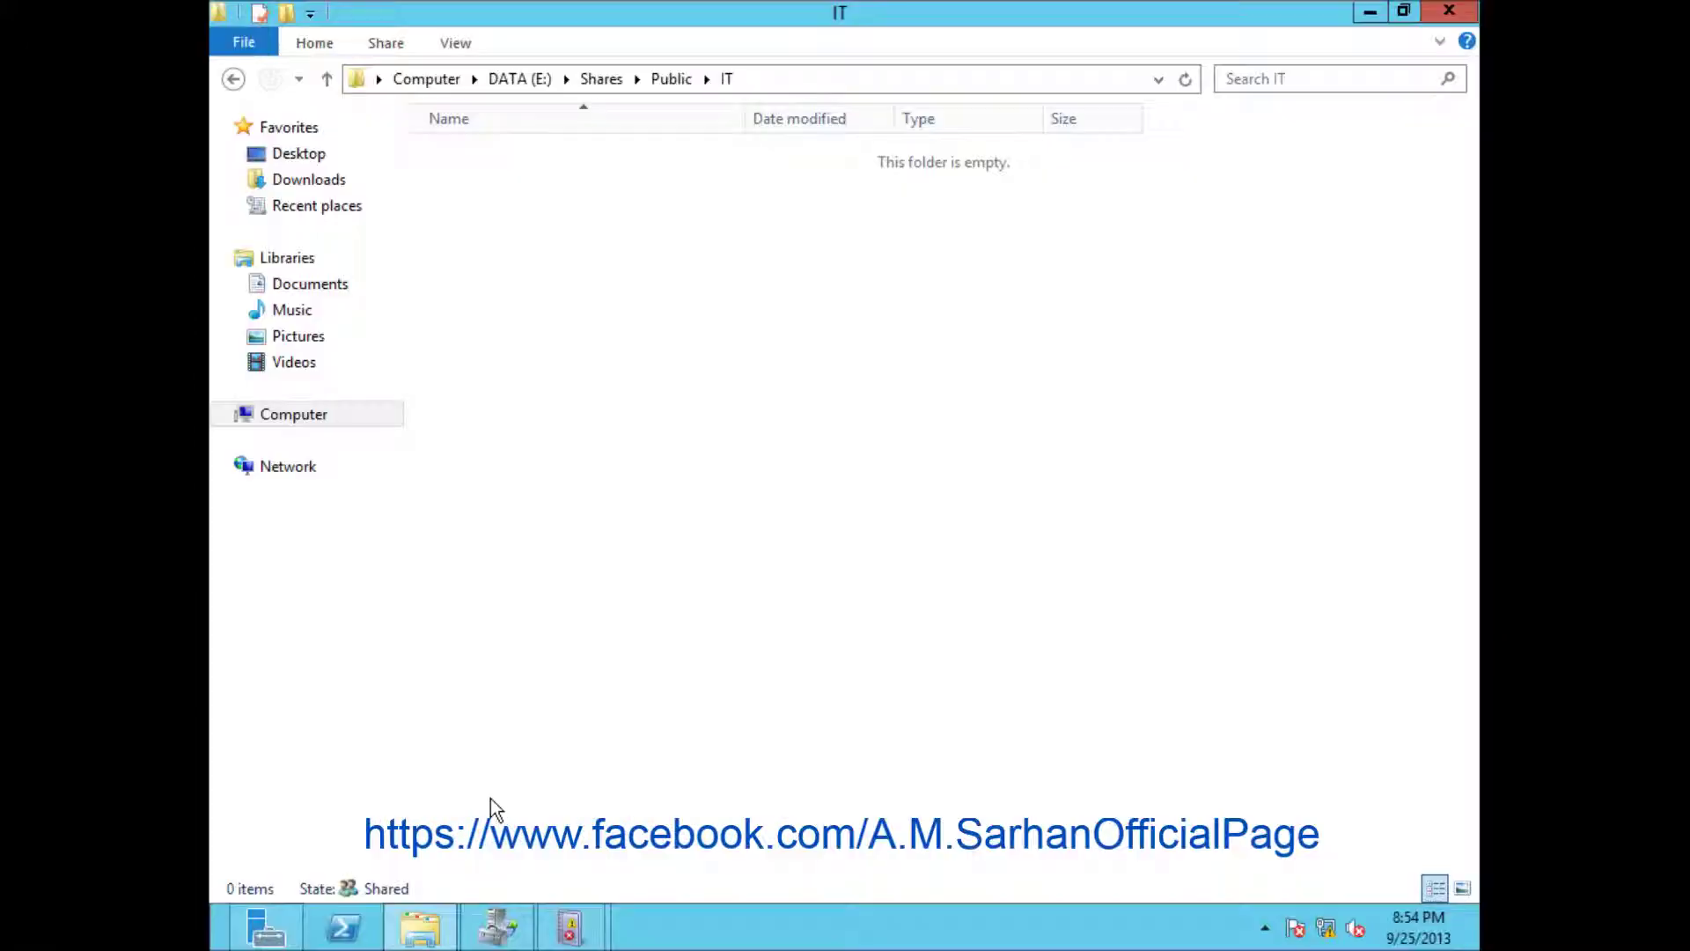
{"action": "right_click", "coordinate": [621, 236]}
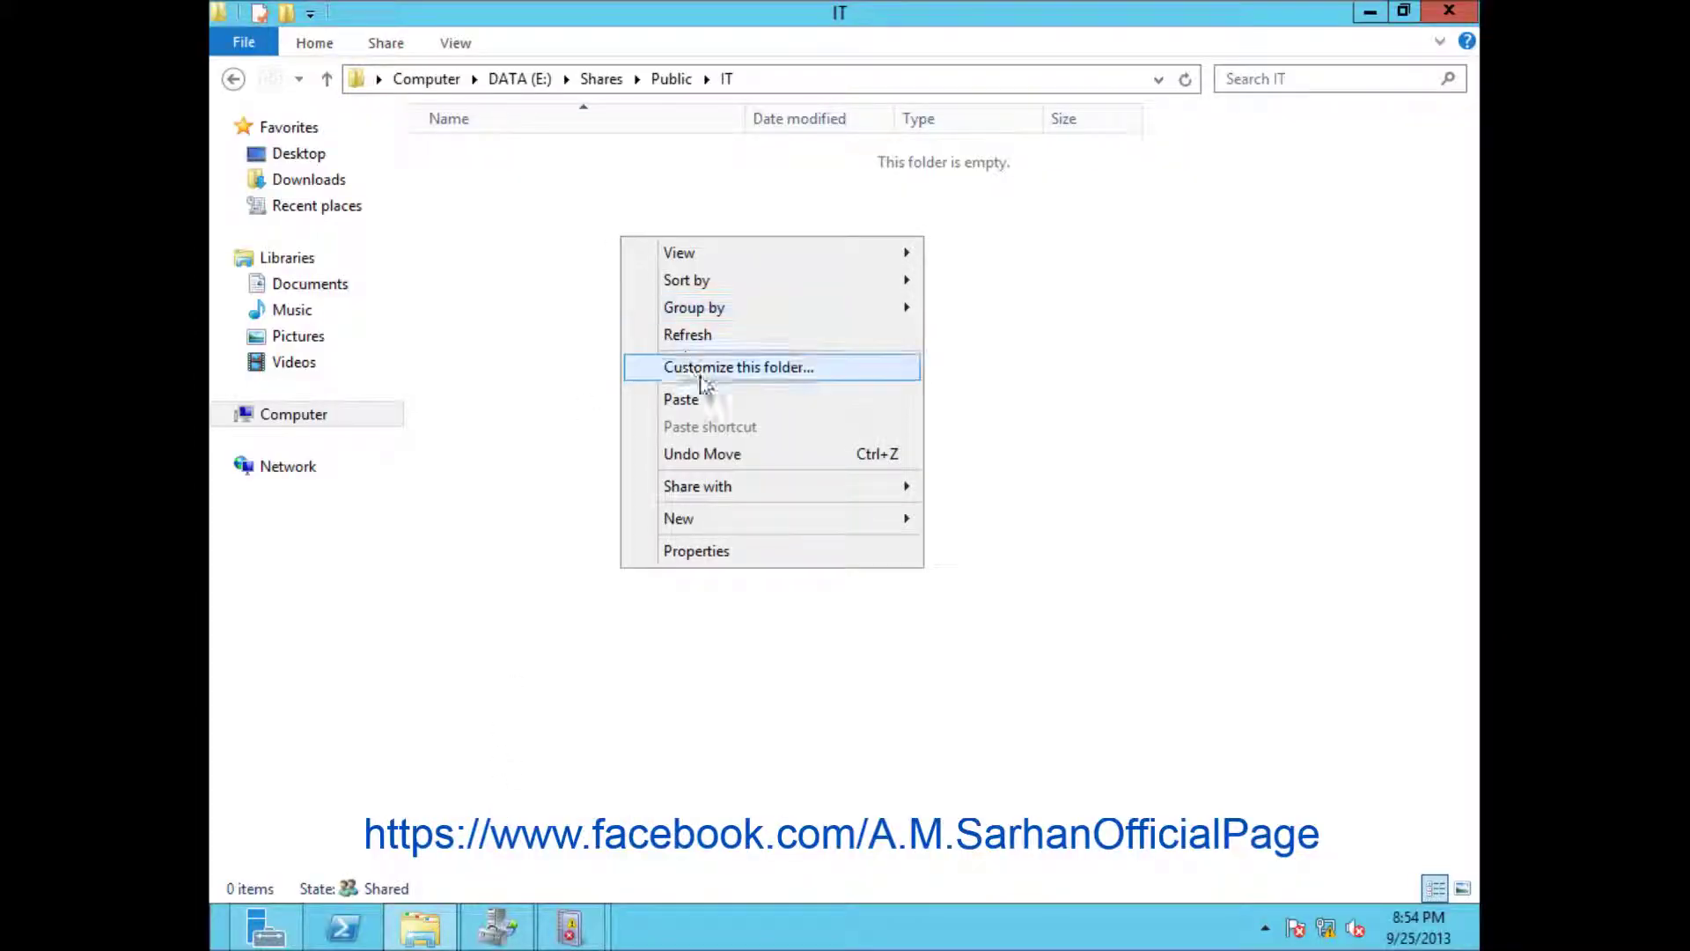
{"action": "left_click", "coordinate": [711, 399]}
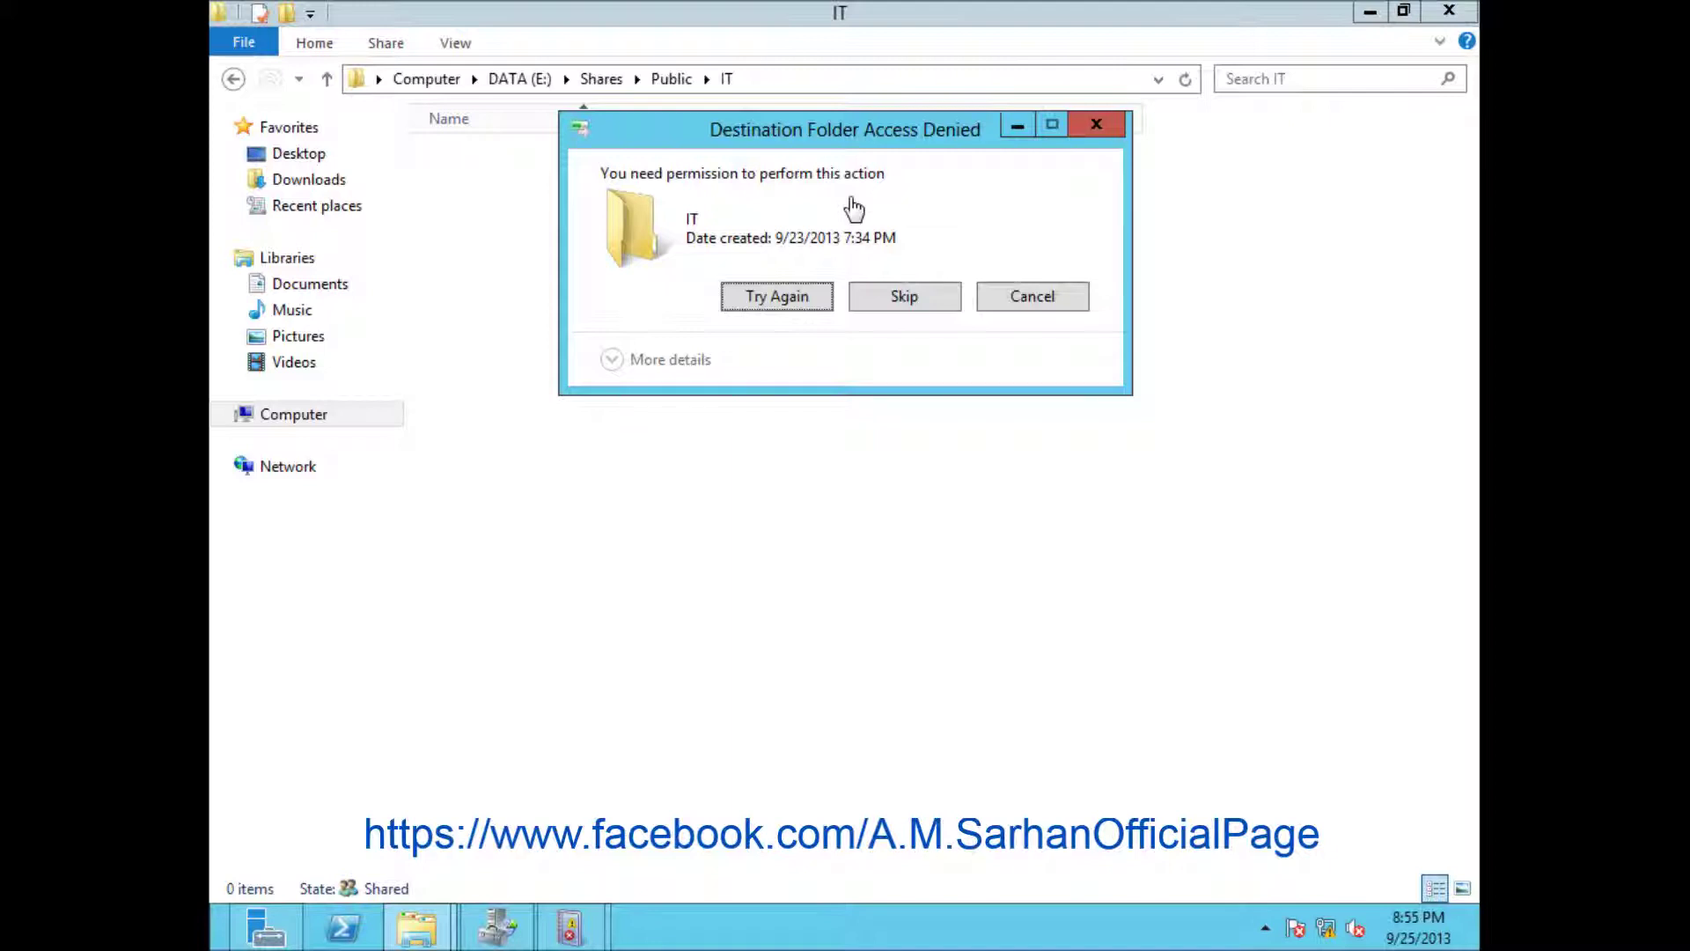
- Close the old quota event, refresh the Application log, and open the newest SRMSVC warning 8215
{"action": "mouse_move", "coordinate": [568, 947]}
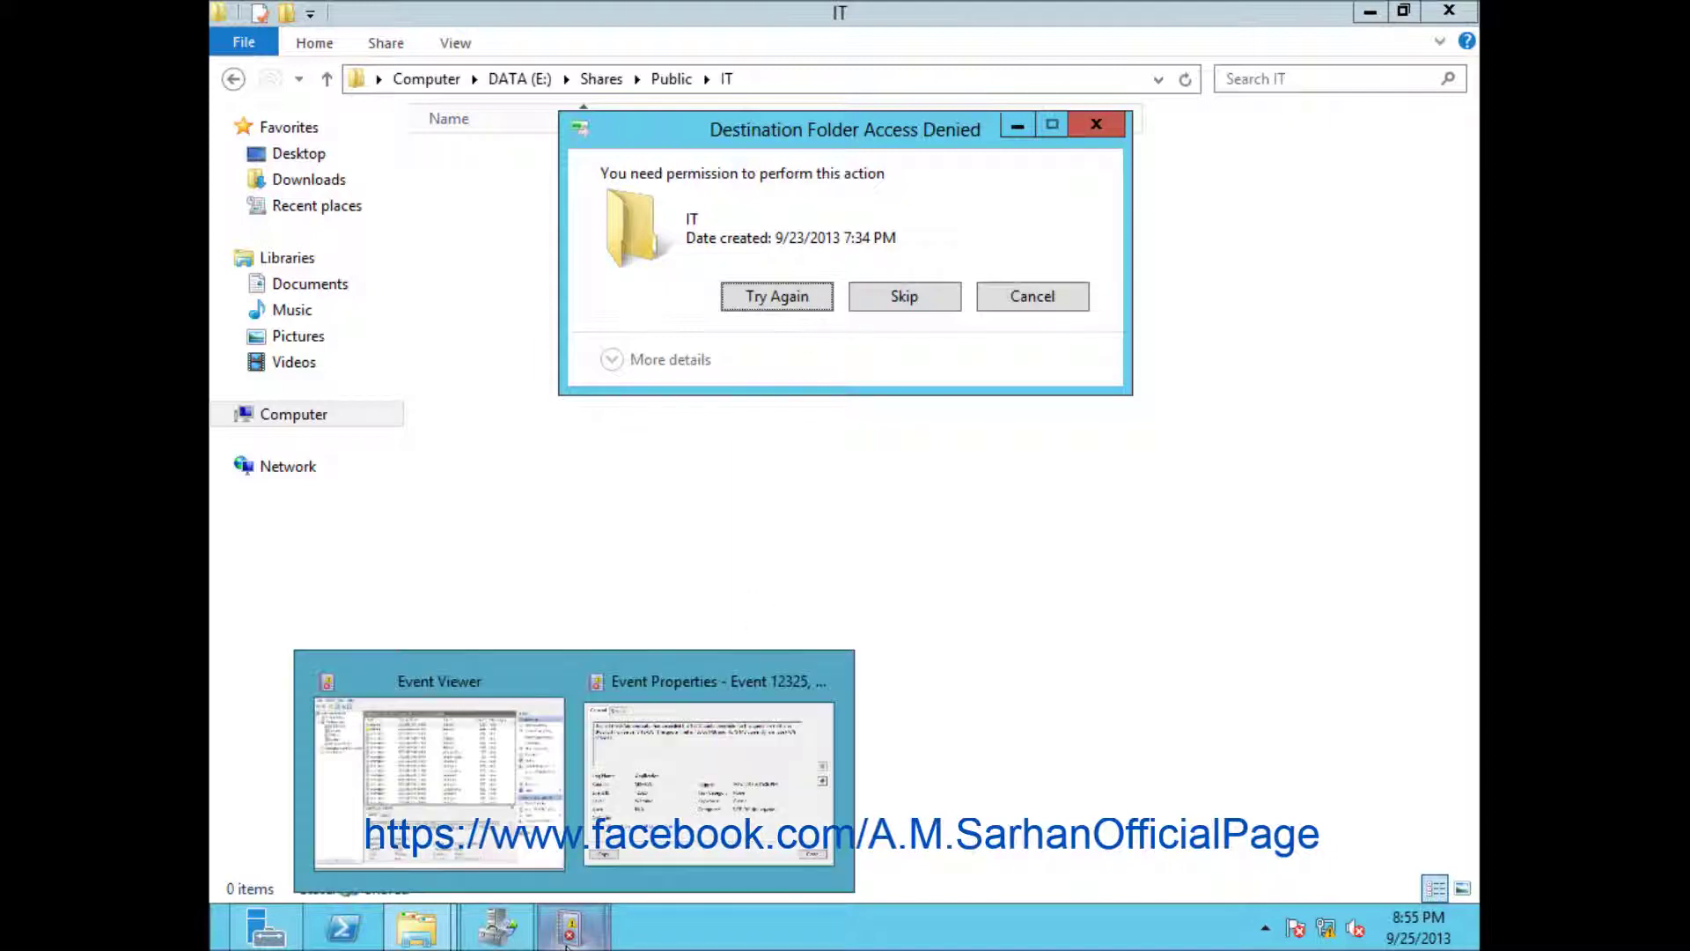
{"action": "left_click", "coordinate": [610, 845]}
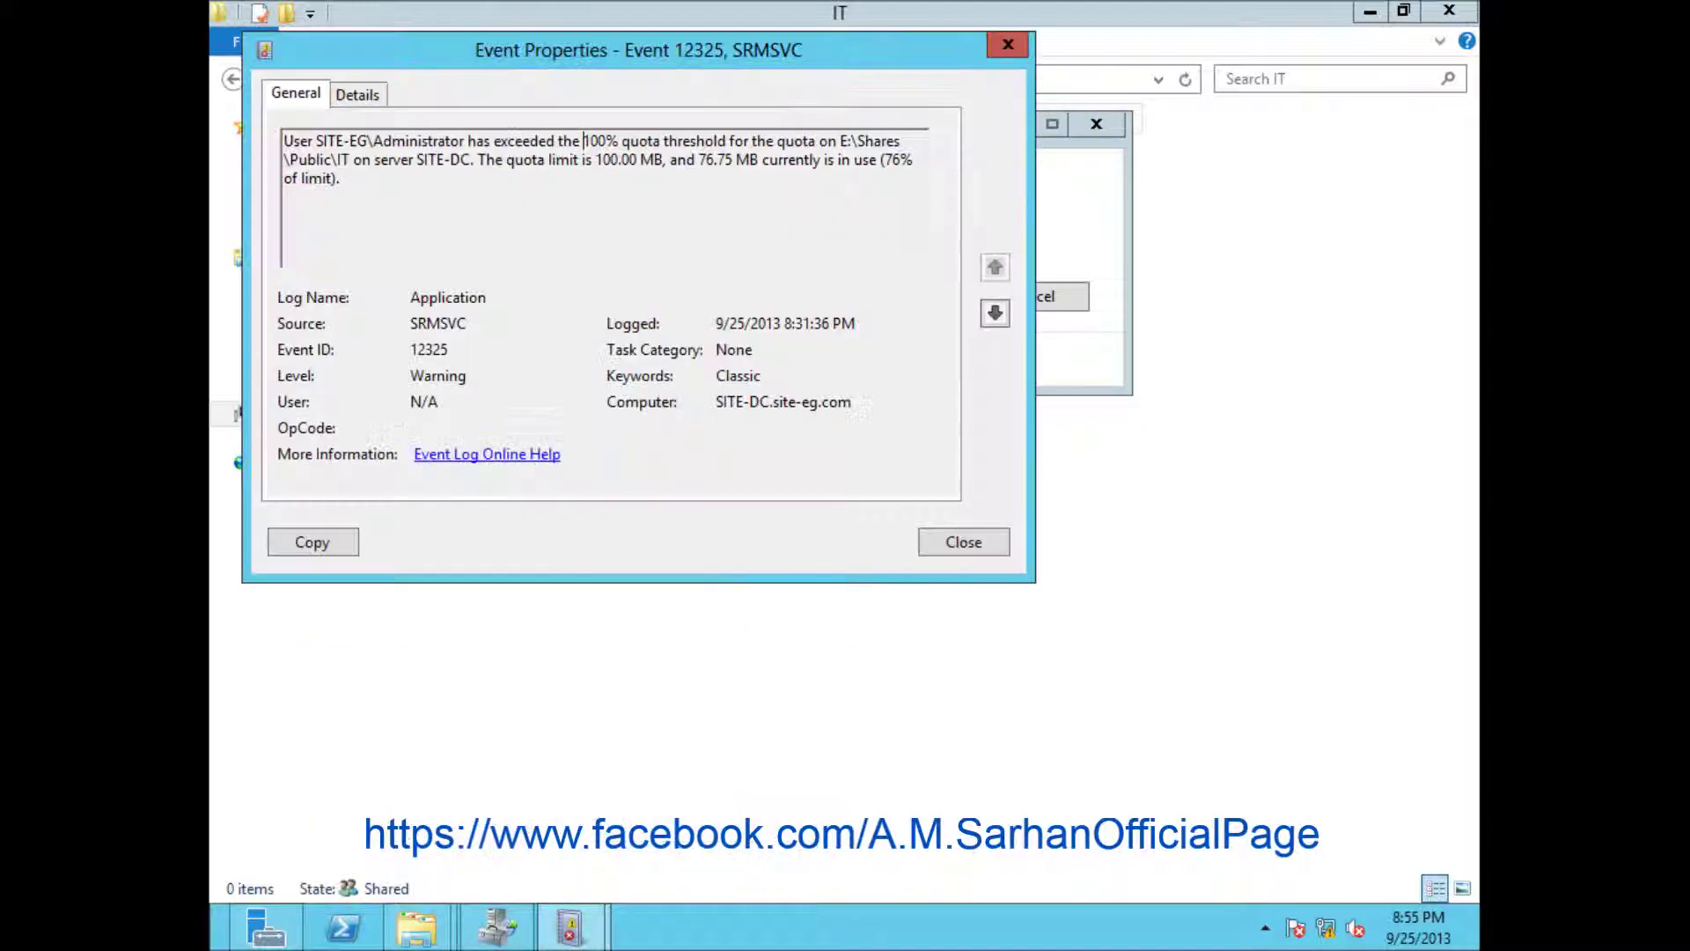
{"action": "left_click", "coordinate": [961, 553]}
{"action": "left_click", "coordinate": [569, 926]}
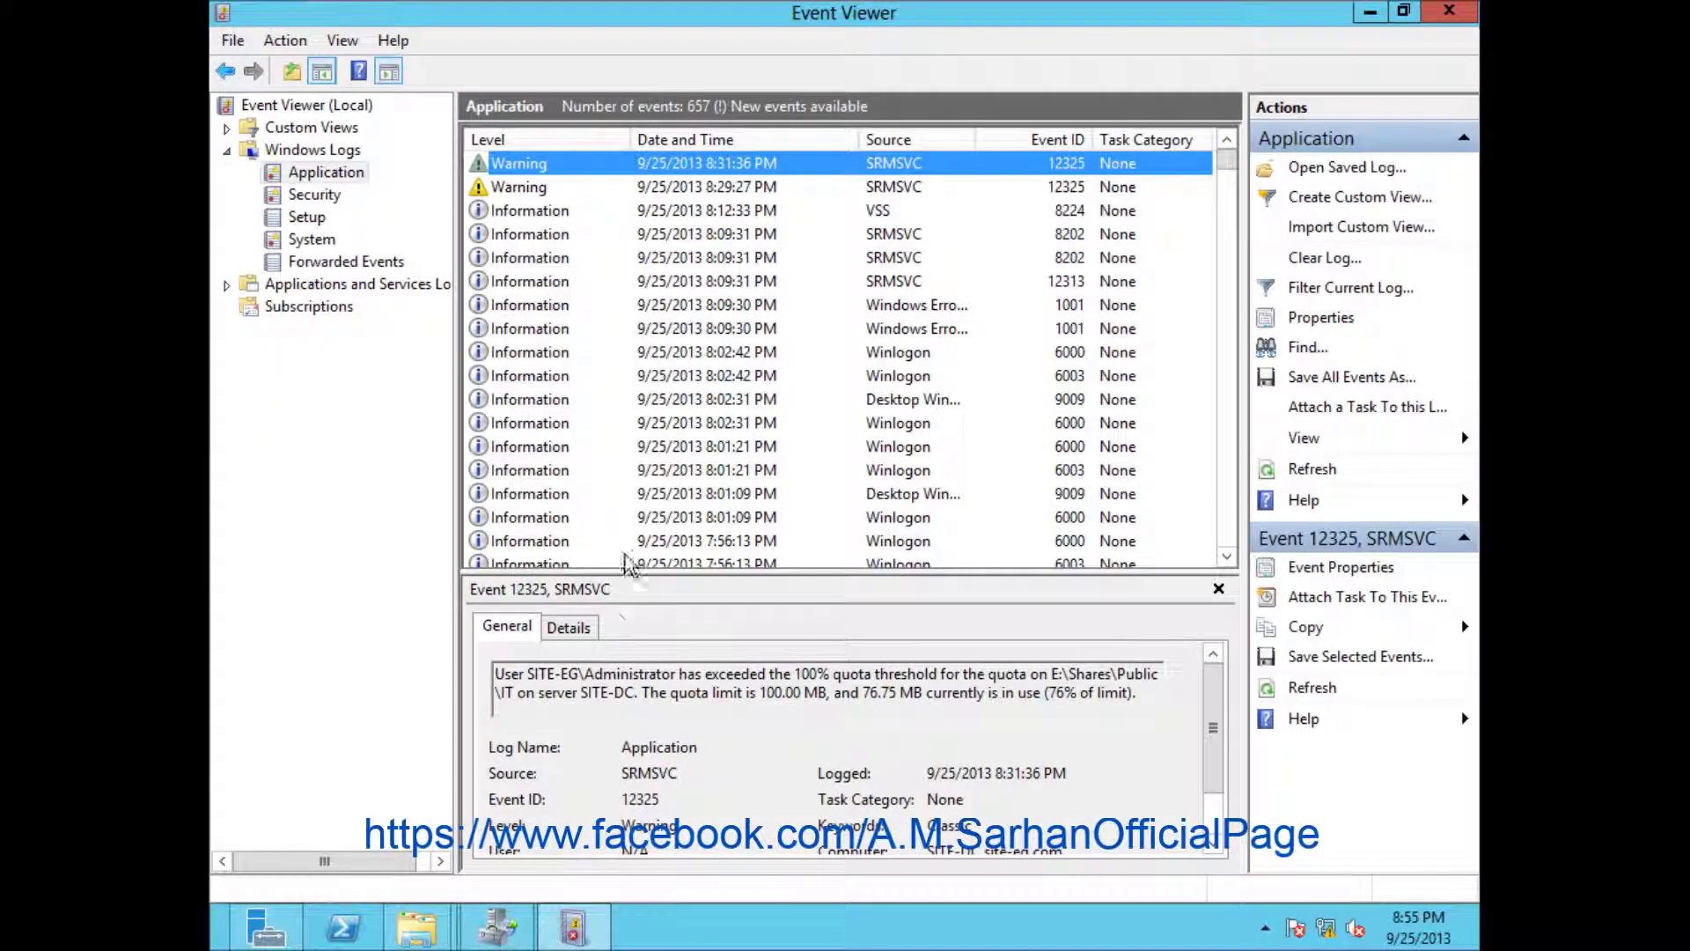
{"action": "key", "text": "F5"}
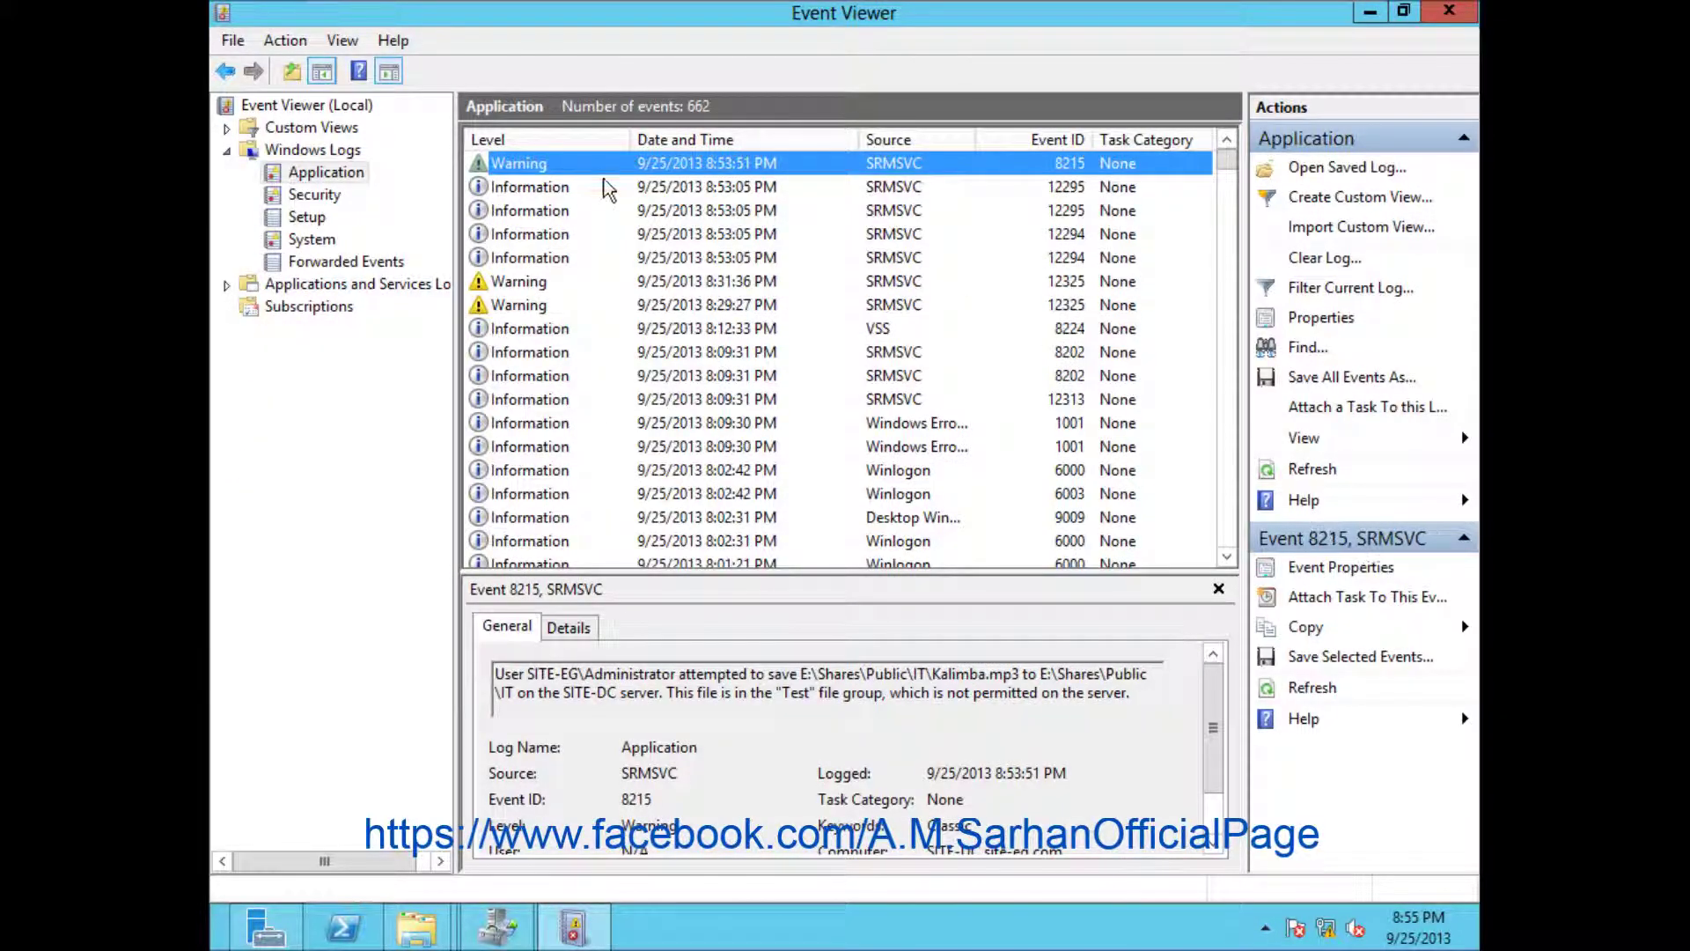
{"action": "double_click", "coordinate": [607, 171]}
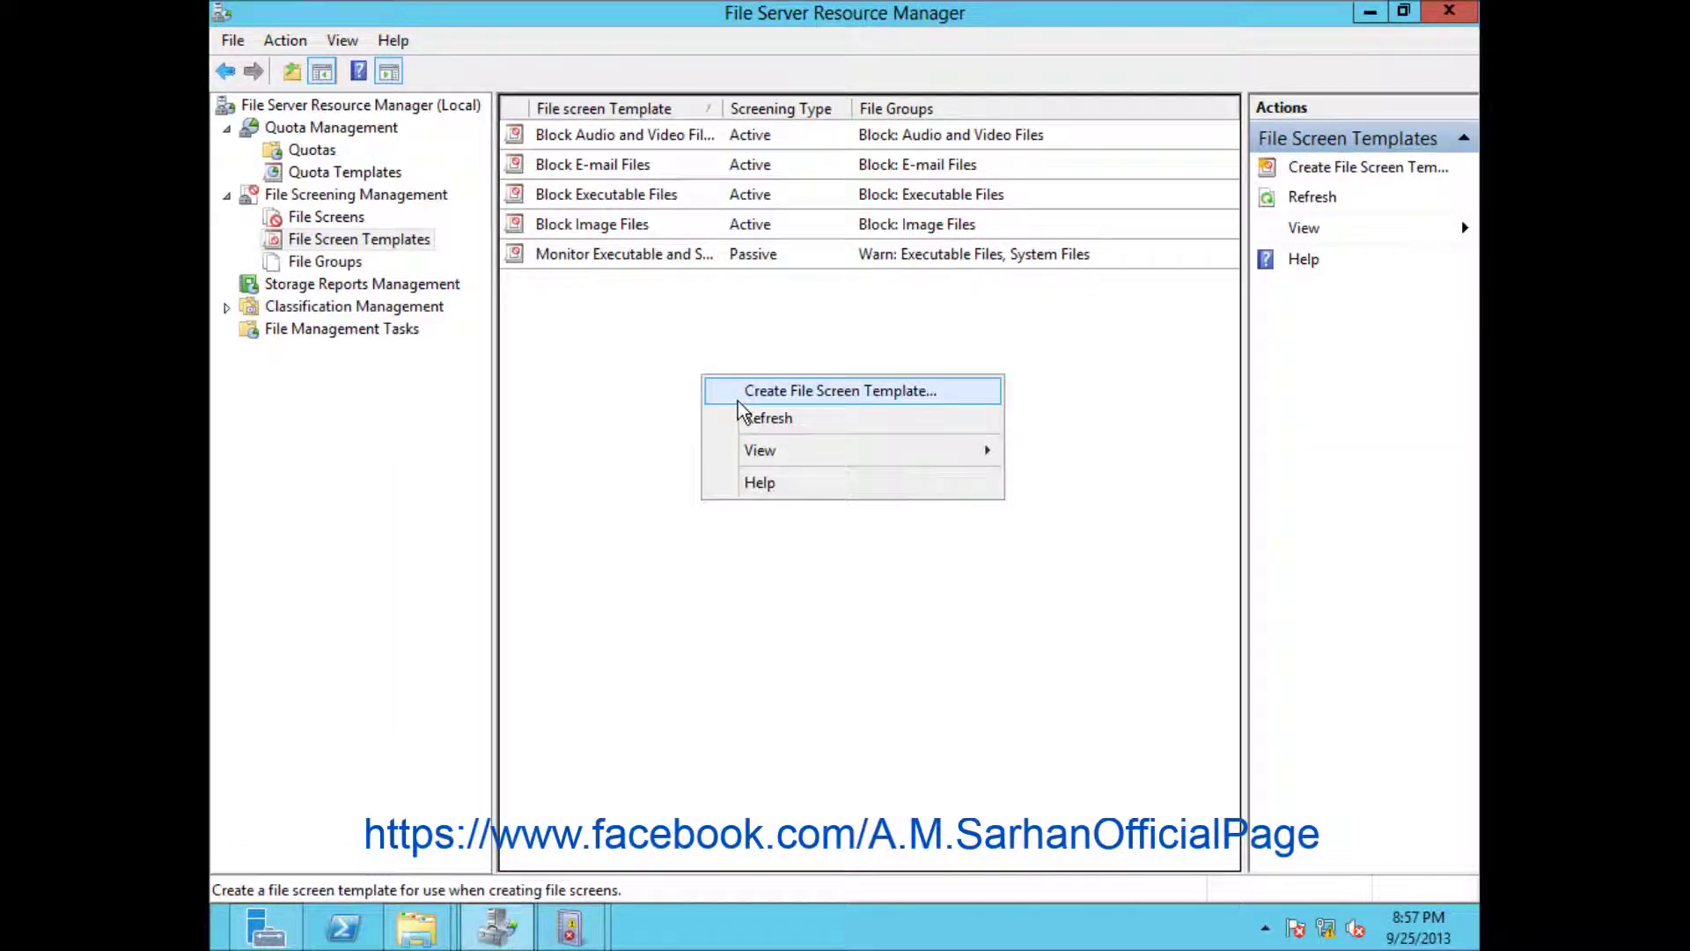
- Abandon the new file screen template and return to the File Screens list
{"action": "left_click", "coordinate": [739, 394]}
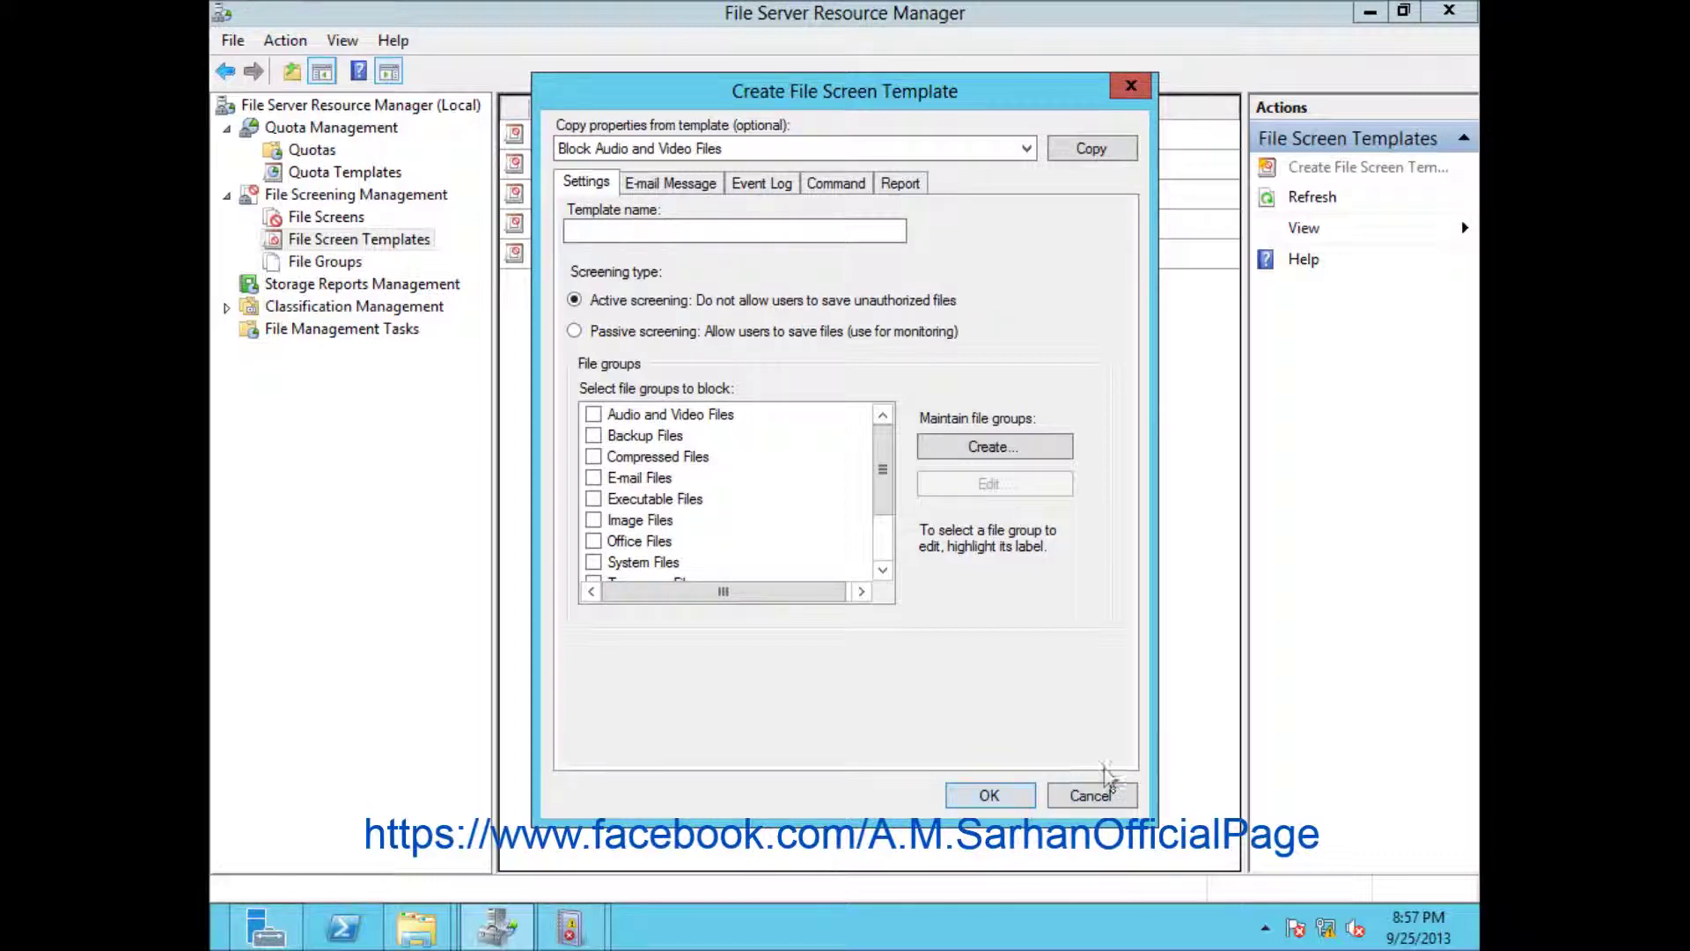
{"action": "left_click", "coordinate": [1090, 795]}
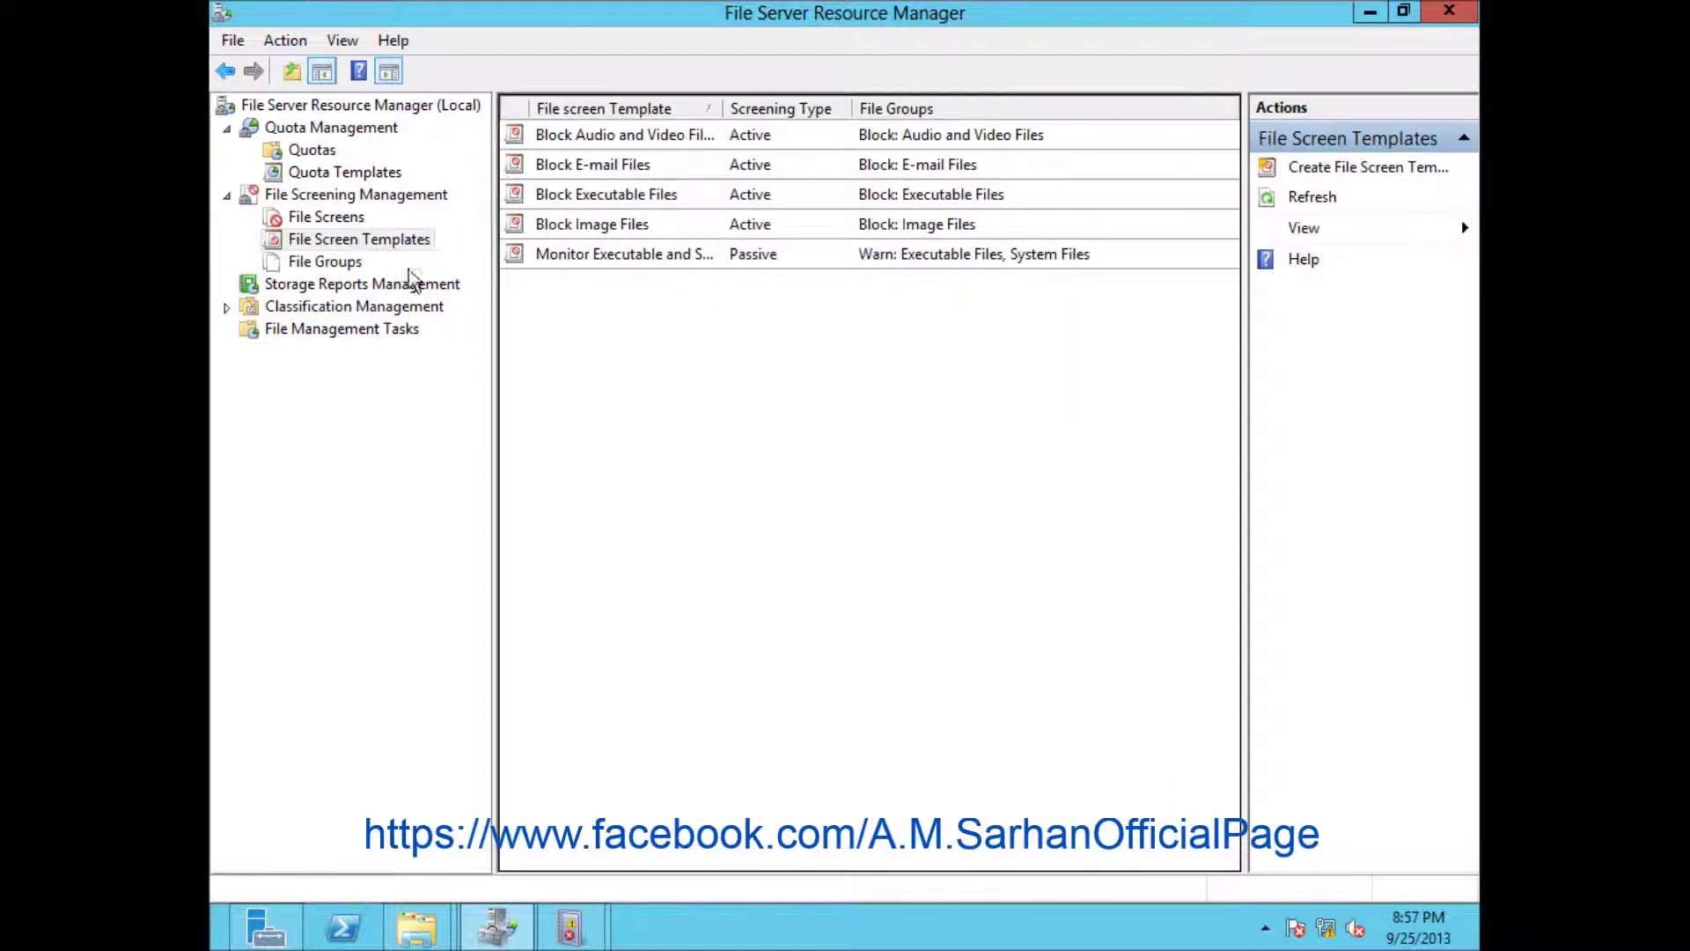
{"action": "left_click", "coordinate": [326, 216]}
- Browse the templates in Create File Screen, then cancel without adding a screen
{"action": "right_click", "coordinate": [795, 459]}
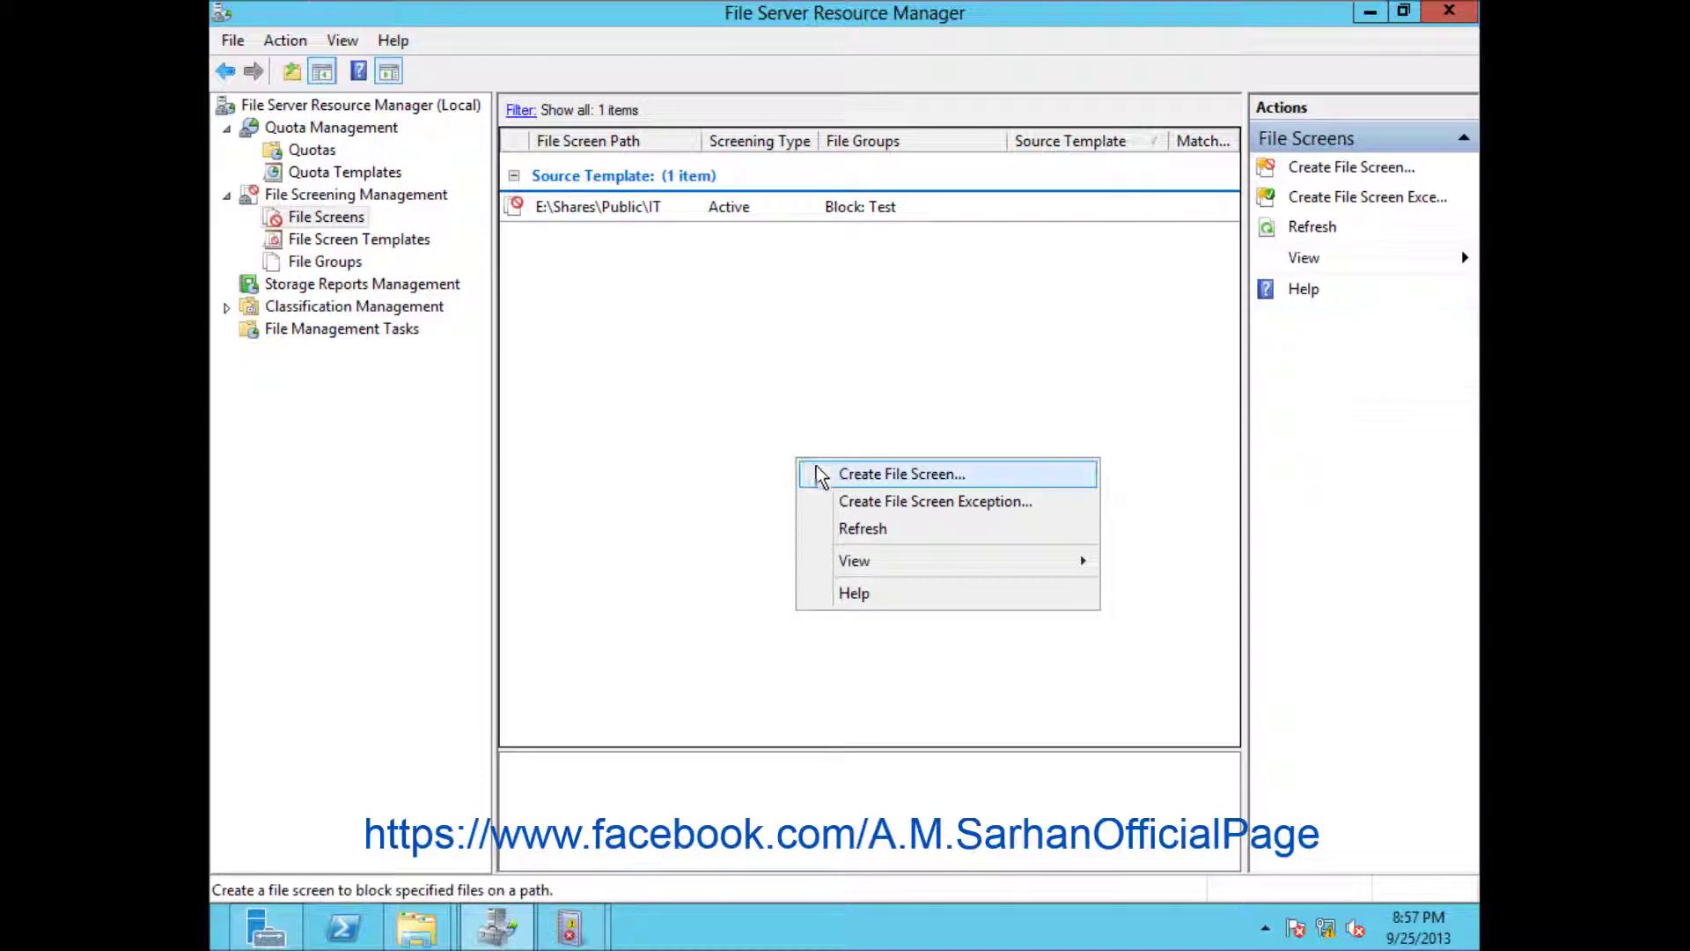
{"action": "left_click", "coordinate": [902, 474]}
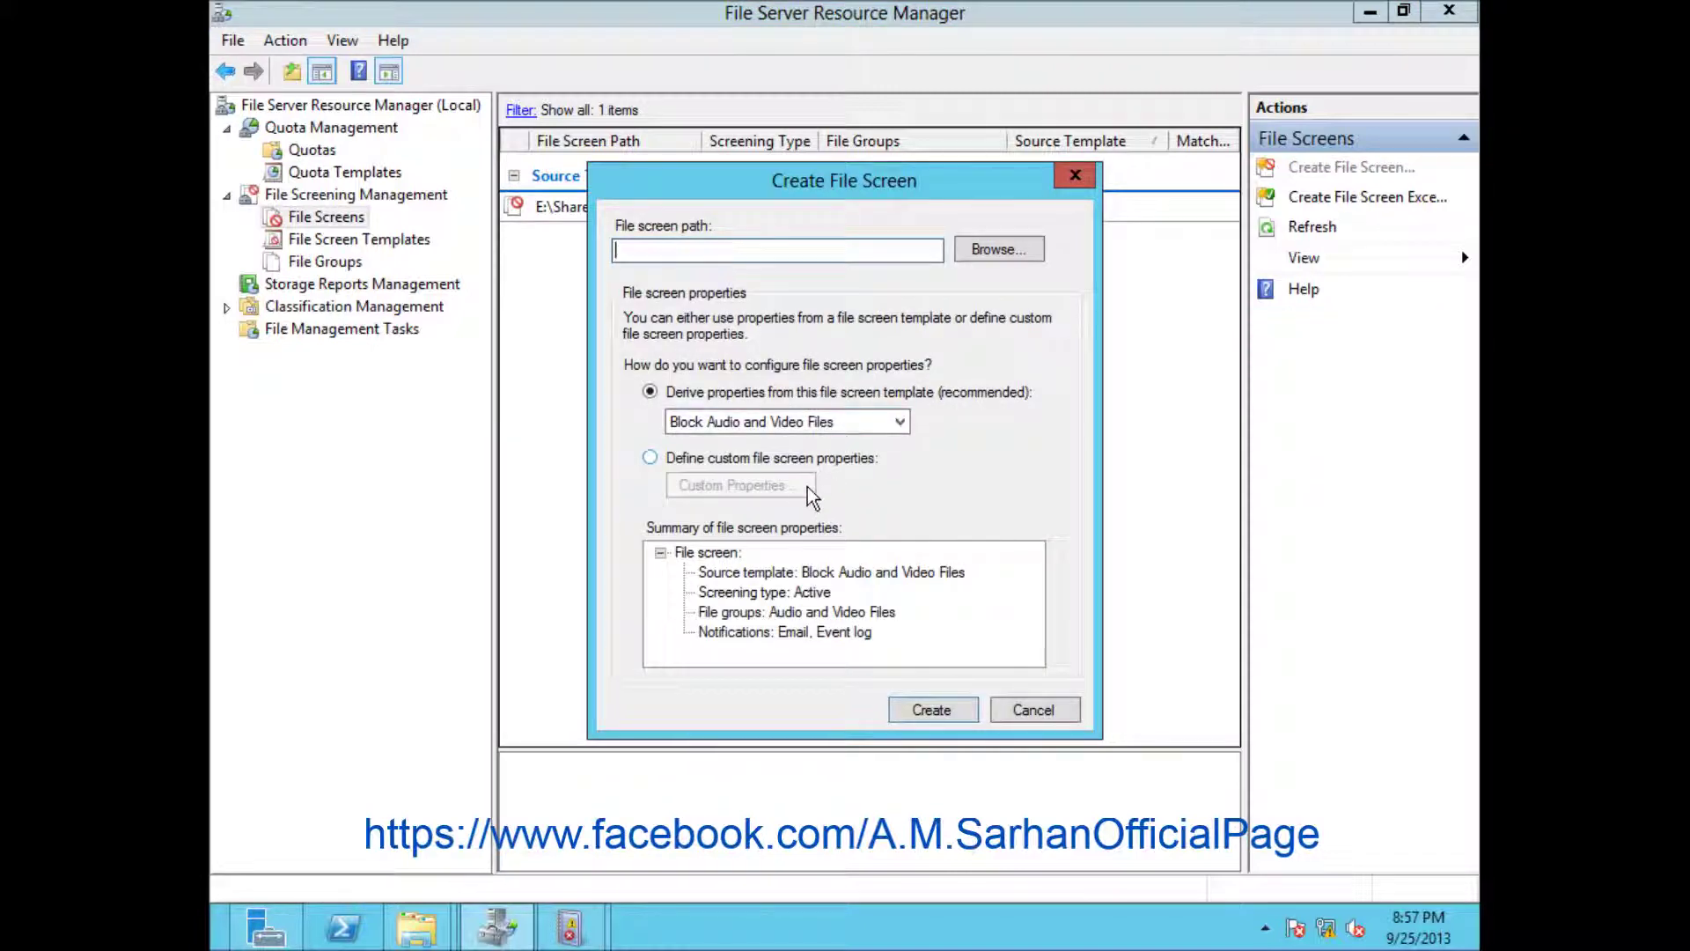
{"action": "left_click", "coordinate": [821, 424]}
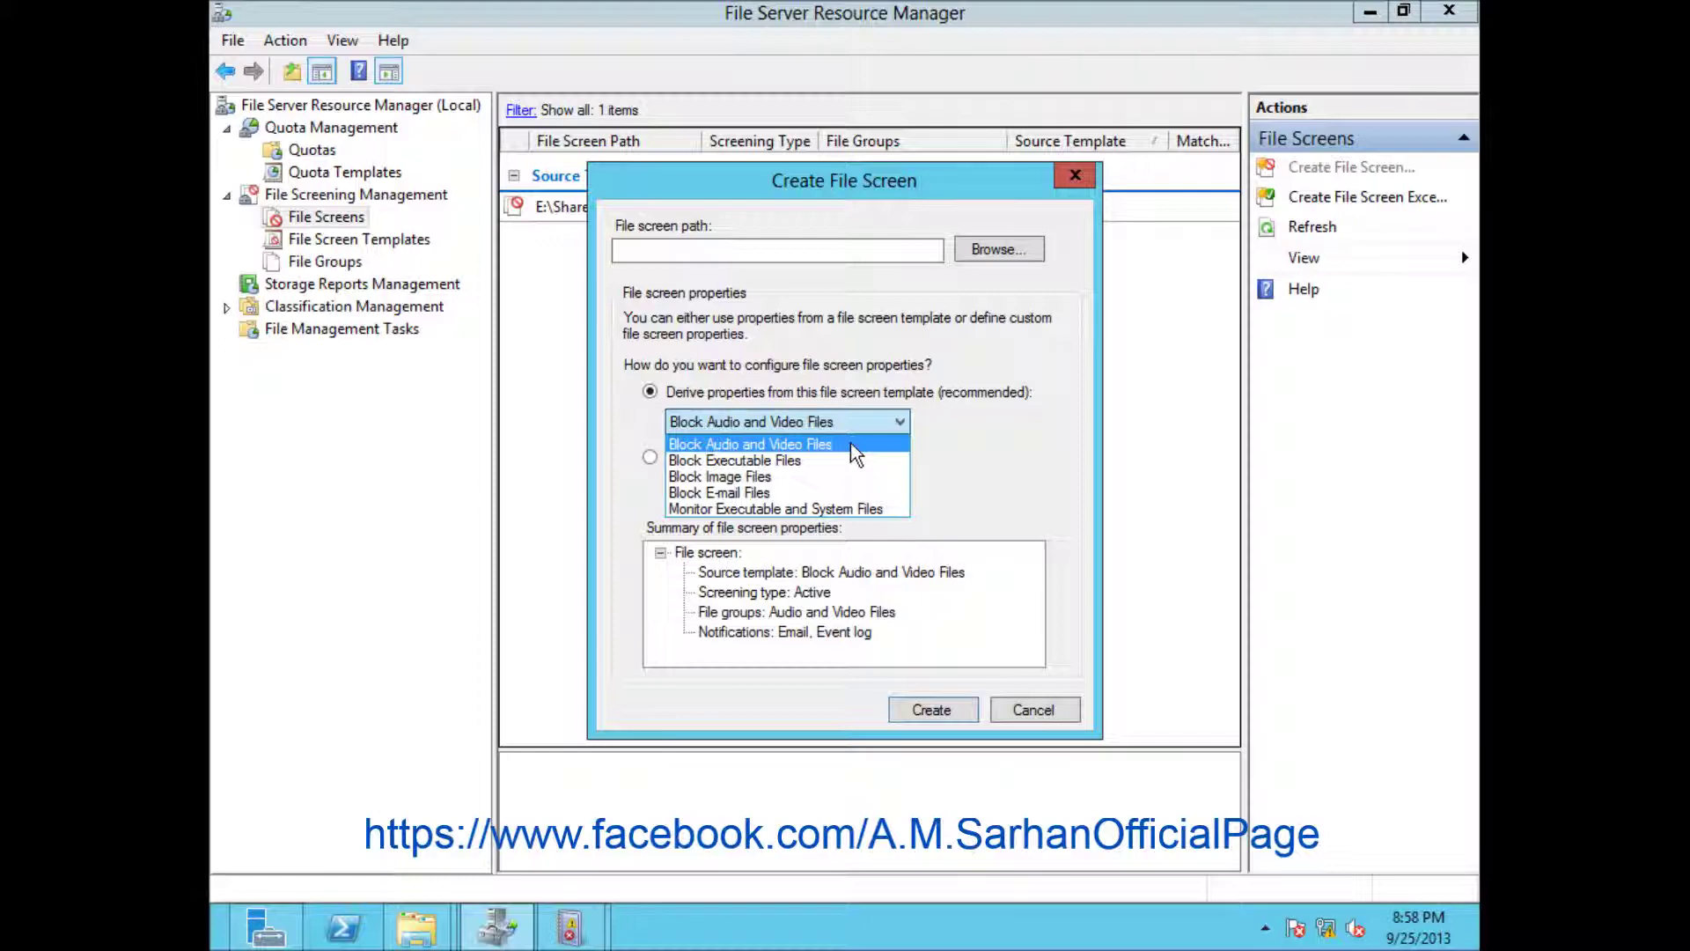
{"action": "left_click", "coordinate": [1053, 706]}
{"action": "left_click", "coordinate": [1053, 709]}
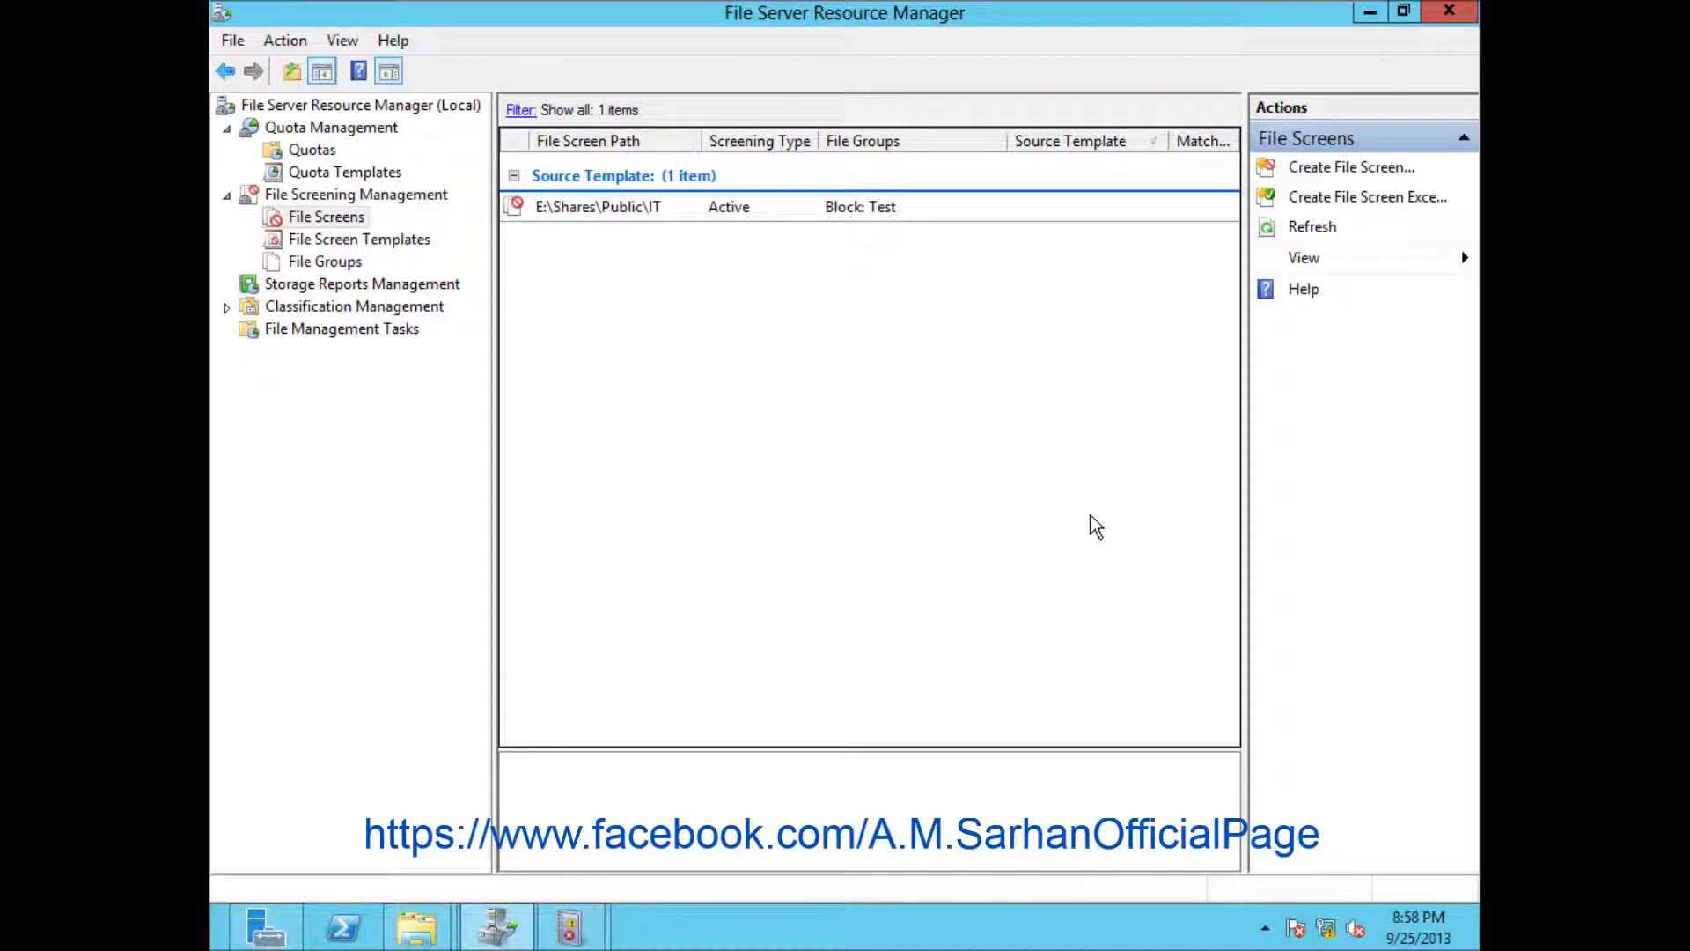
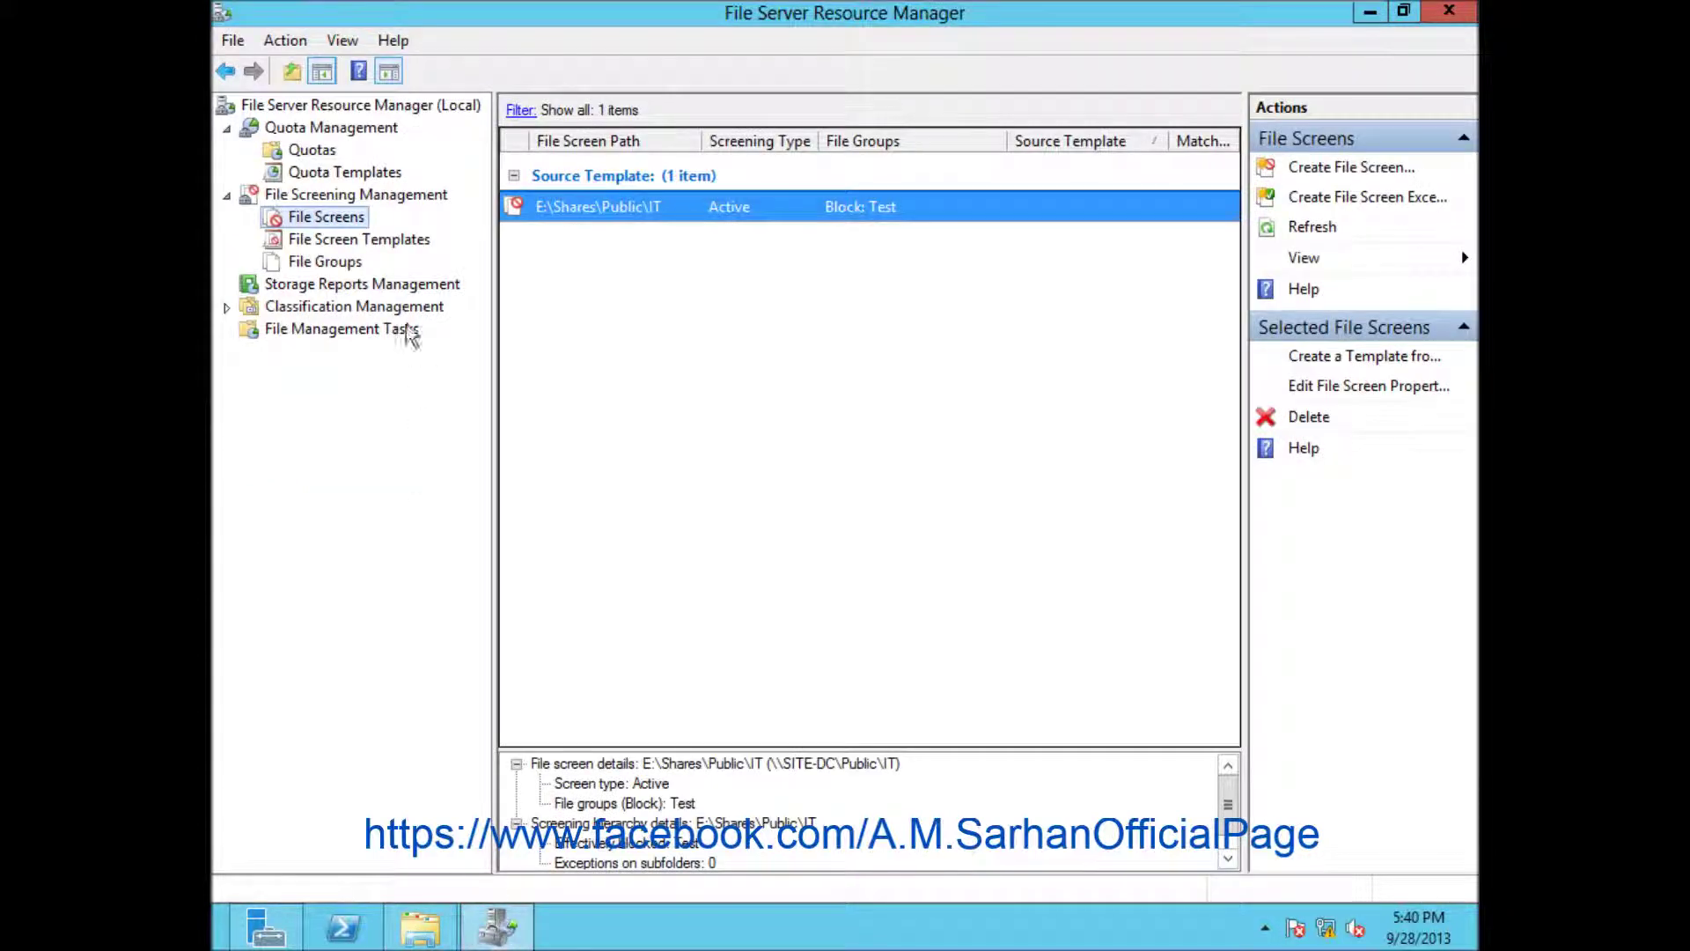
- Review the Report Locations tab in the server's Configure Options, then cancel without changes
{"action": "left_click", "coordinate": [351, 107]}
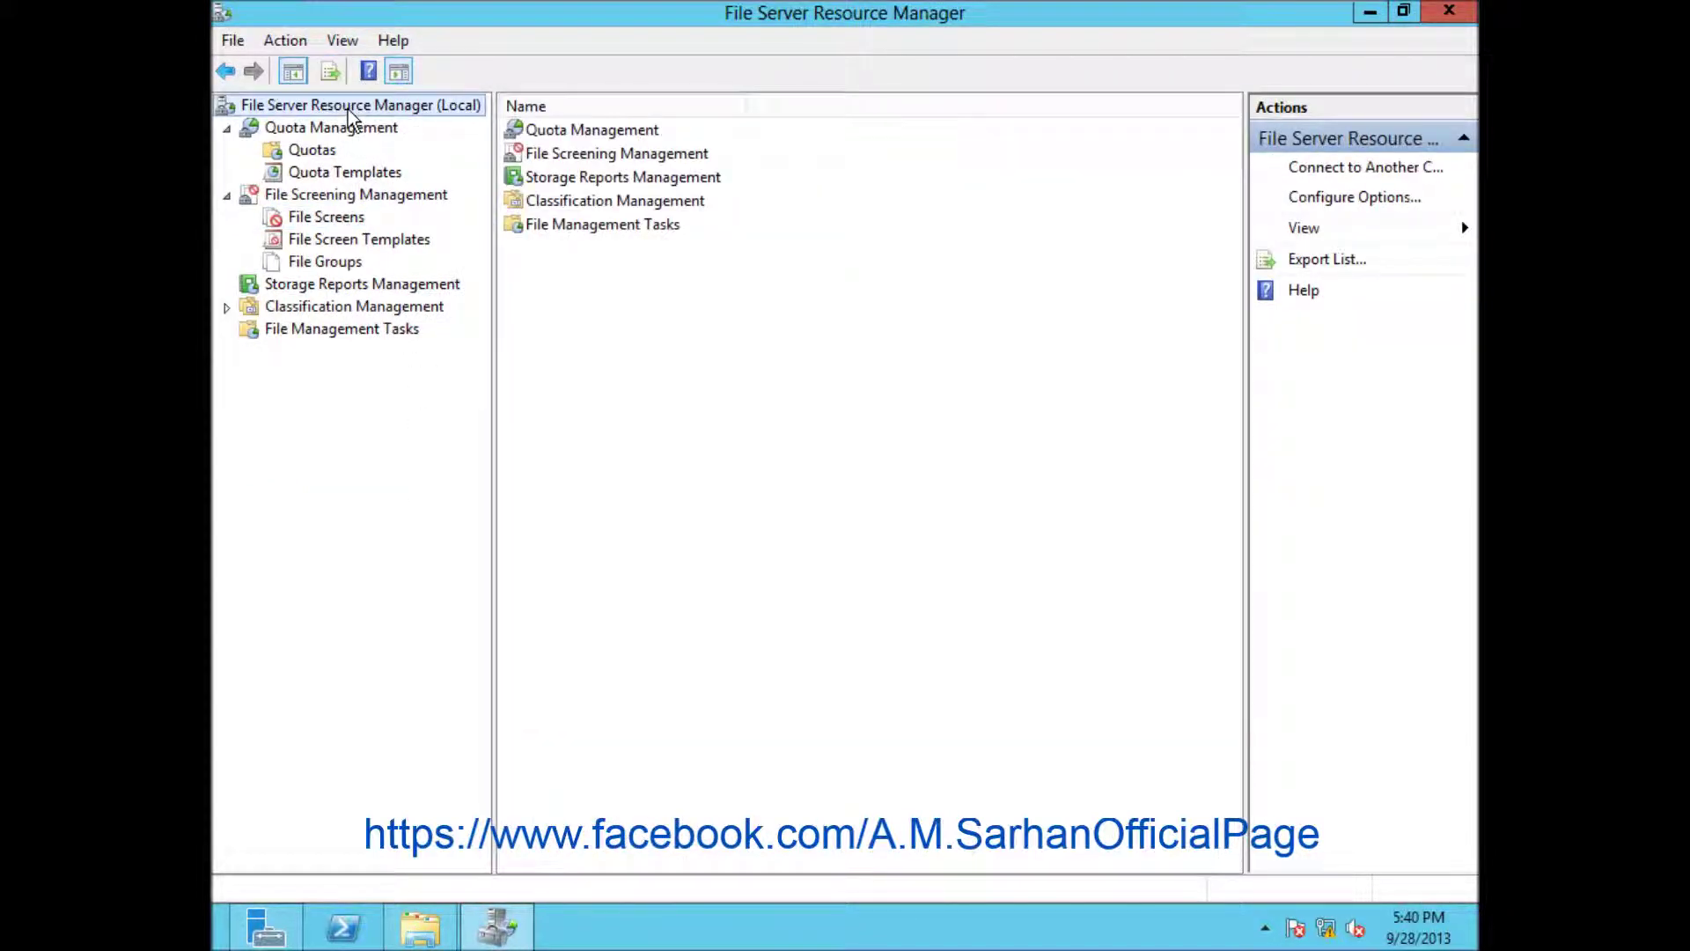
{"action": "right_click", "coordinate": [338, 110]}
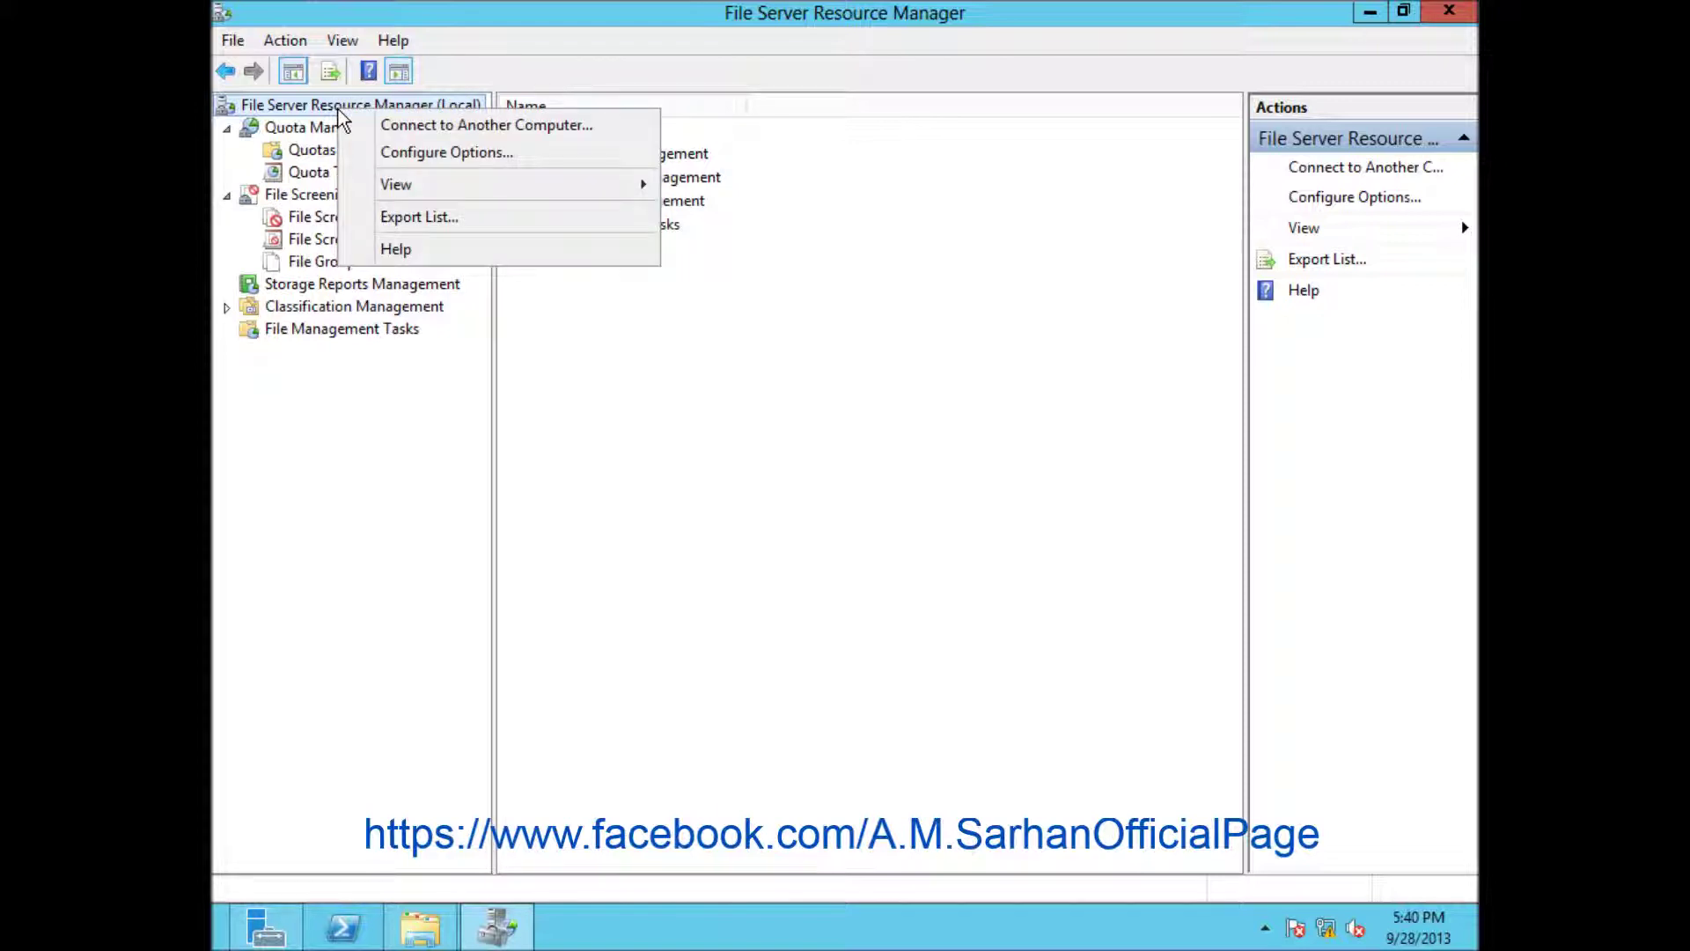
{"action": "left_click", "coordinate": [445, 152]}
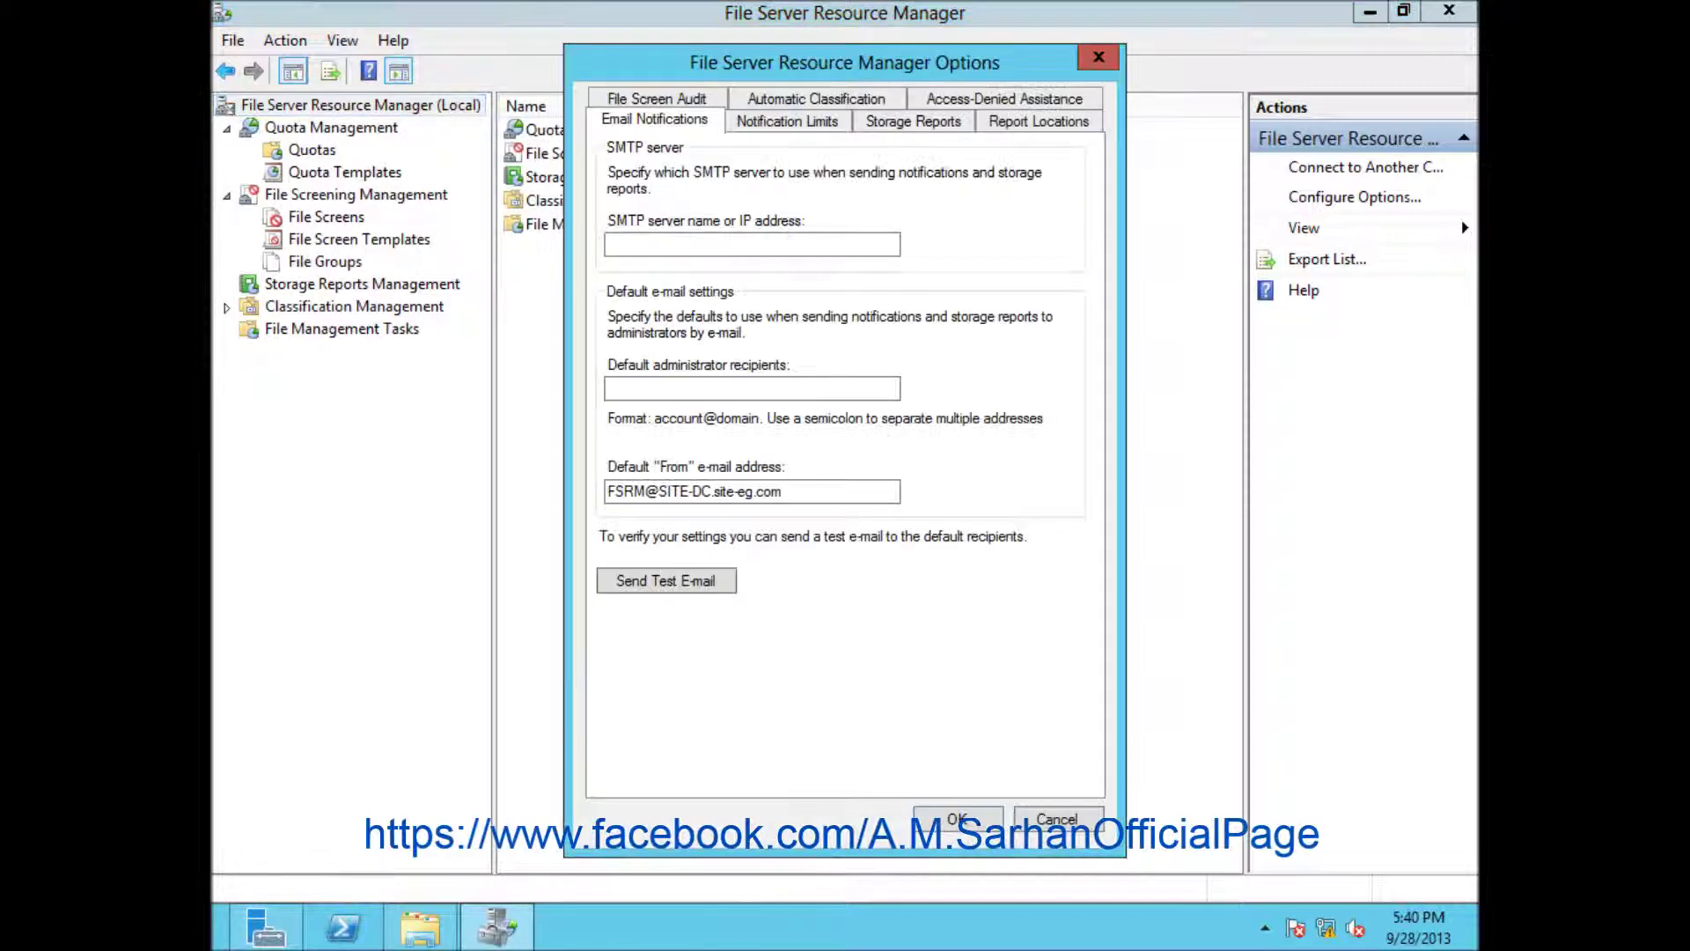
{"action": "left_click", "coordinate": [1054, 133]}
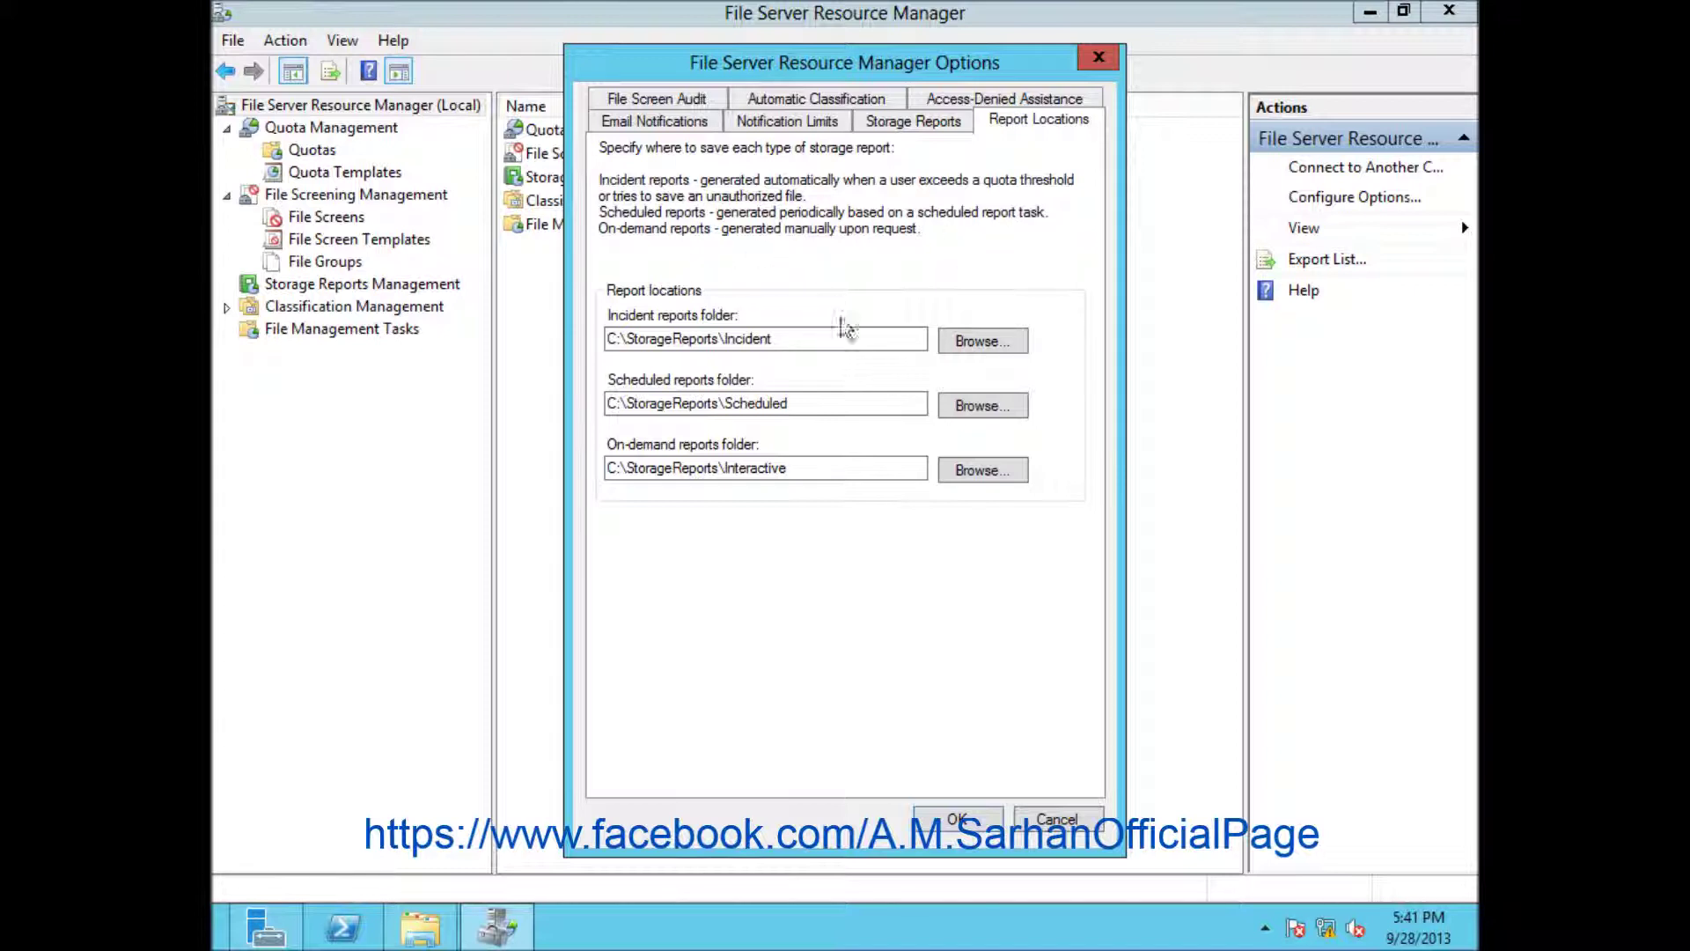
{"action": "left_click", "coordinate": [1057, 817]}
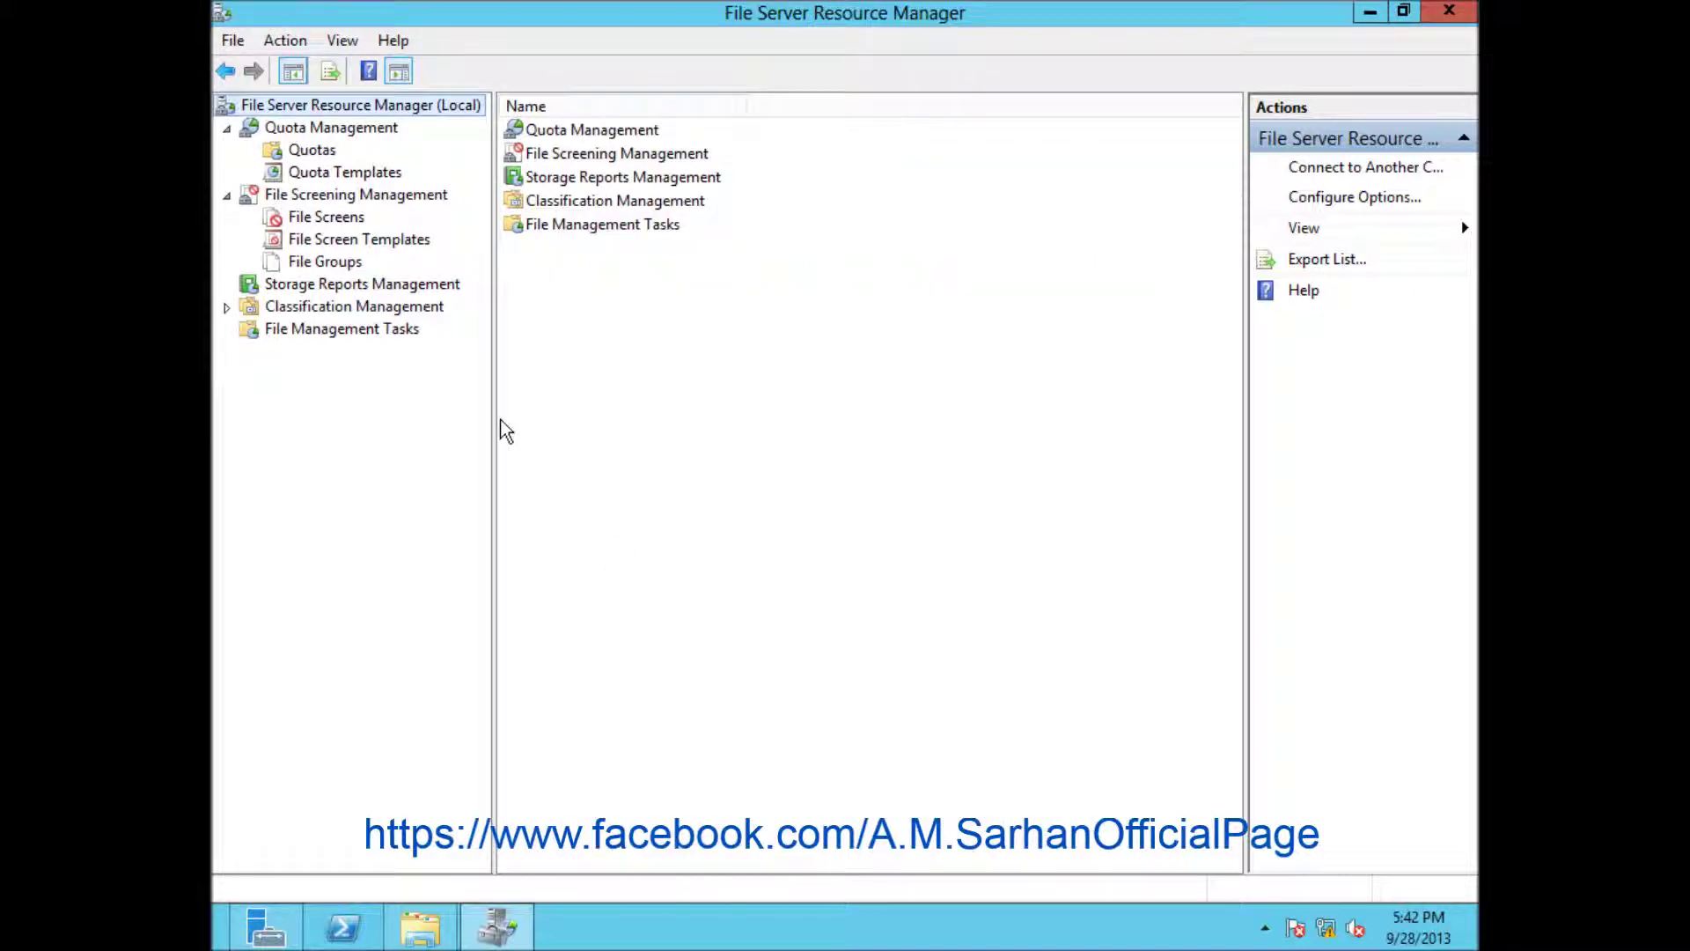
- Start Generate Reports Now from Storage Reports Management and move the task properties window up and left
{"action": "left_click", "coordinate": [414, 285]}
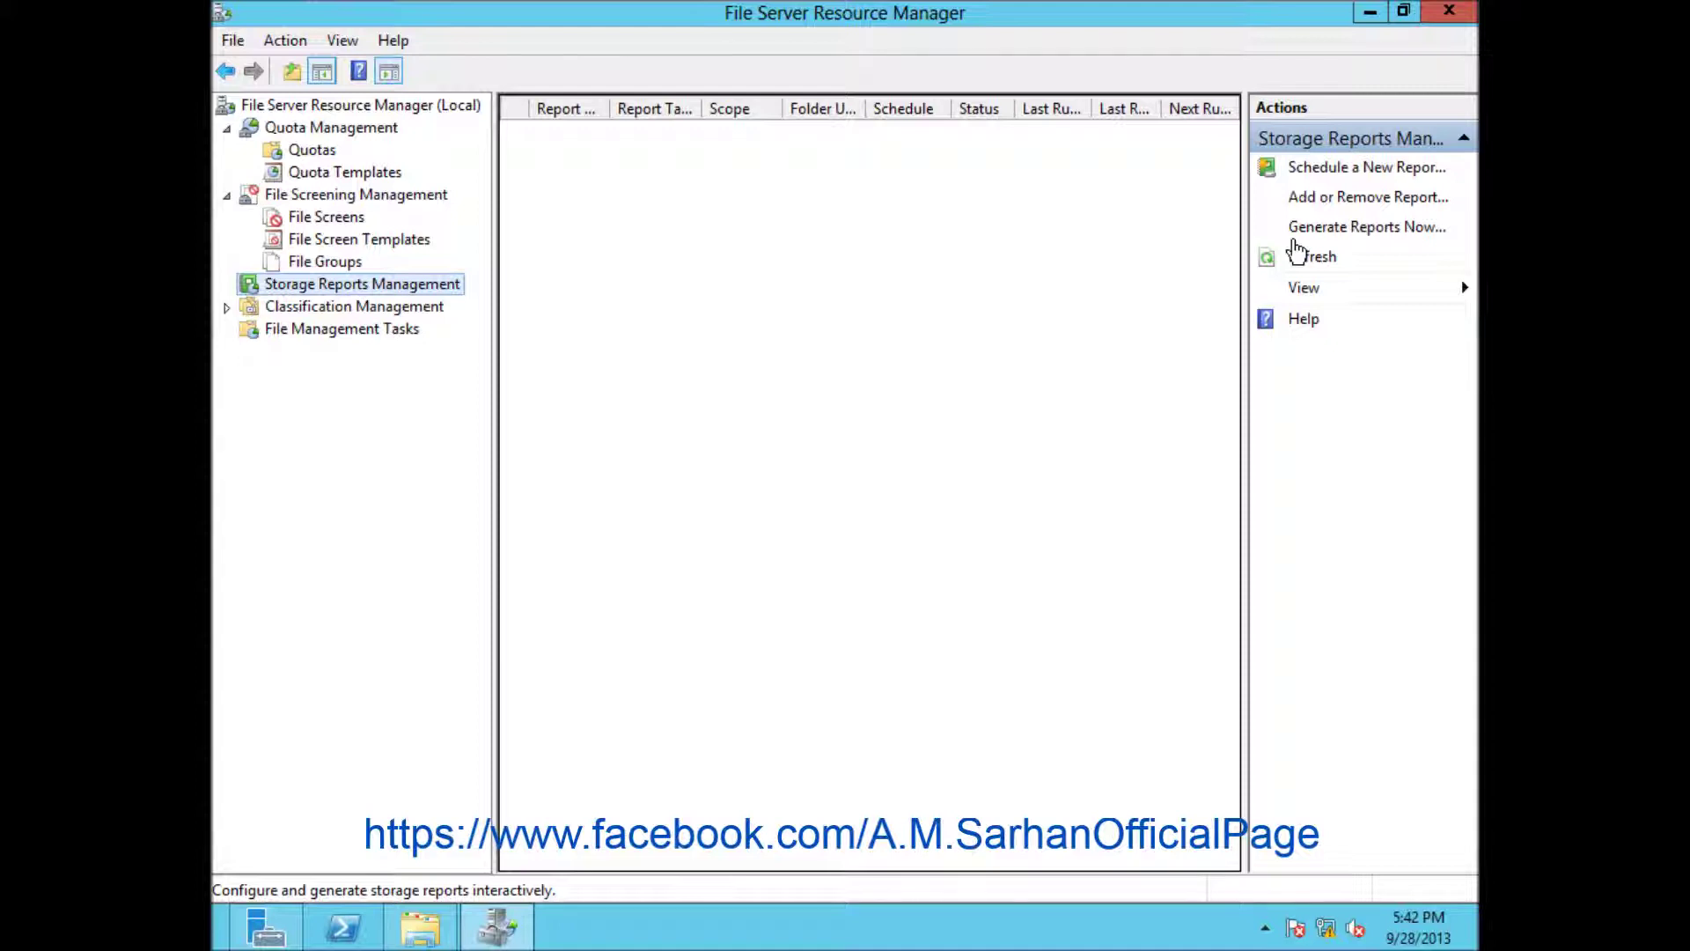
{"action": "left_click", "coordinate": [1339, 230]}
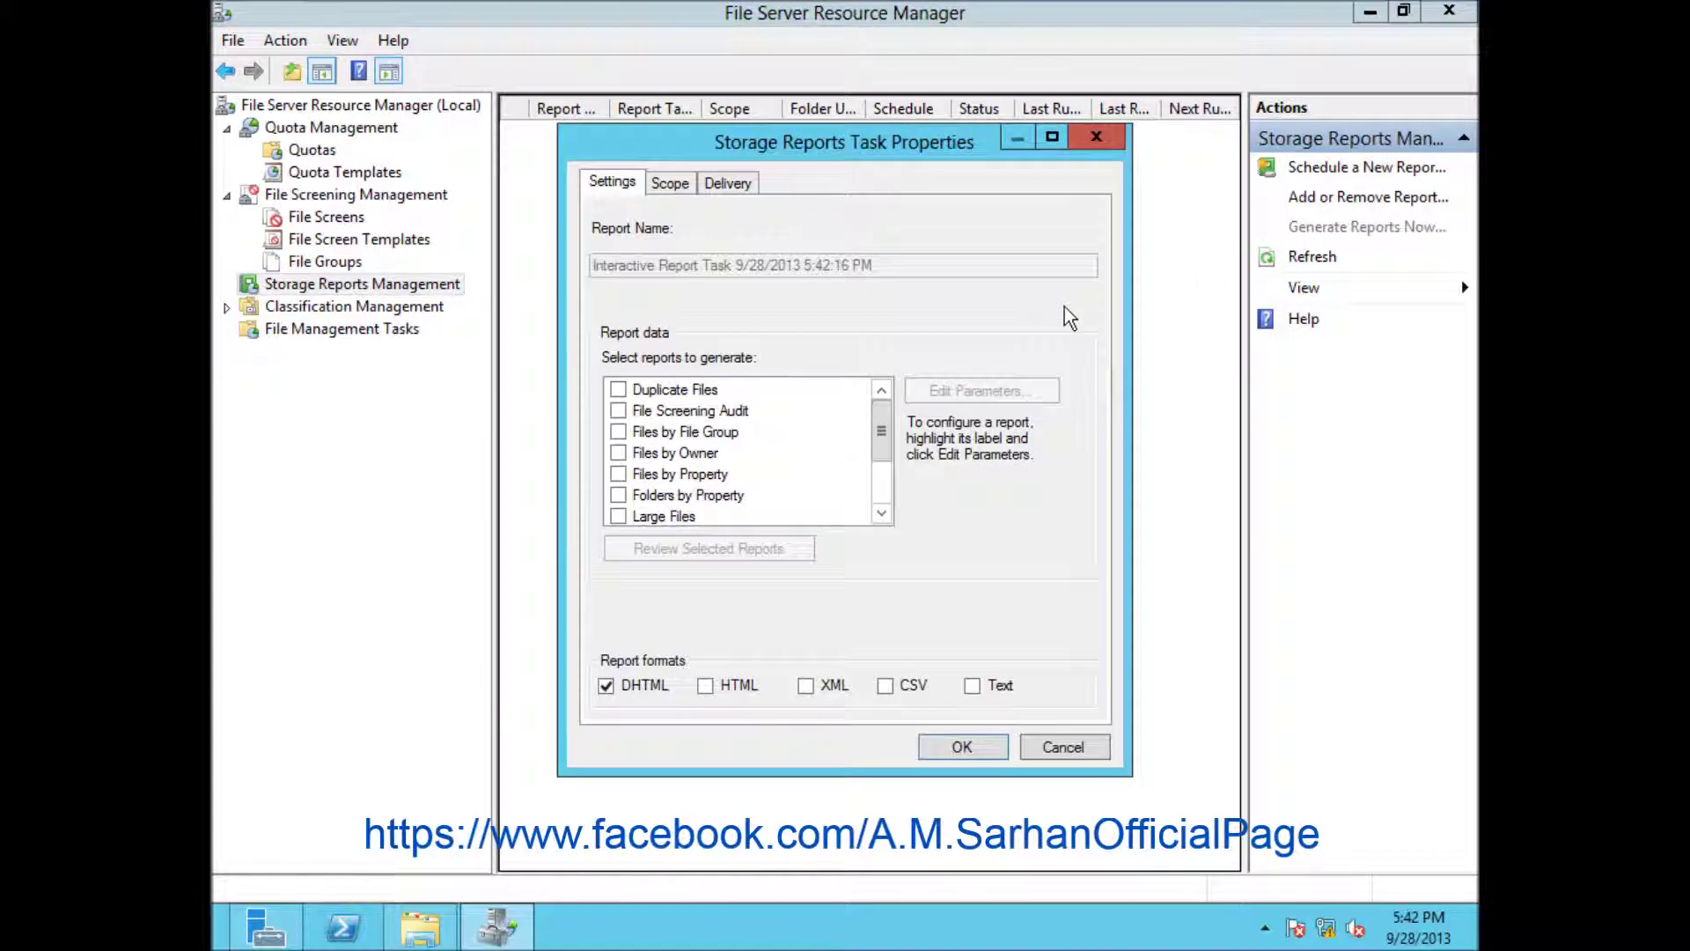
{"action": "left_click_drag", "start_coordinate": [666, 142], "coordinate": [636, 107]}
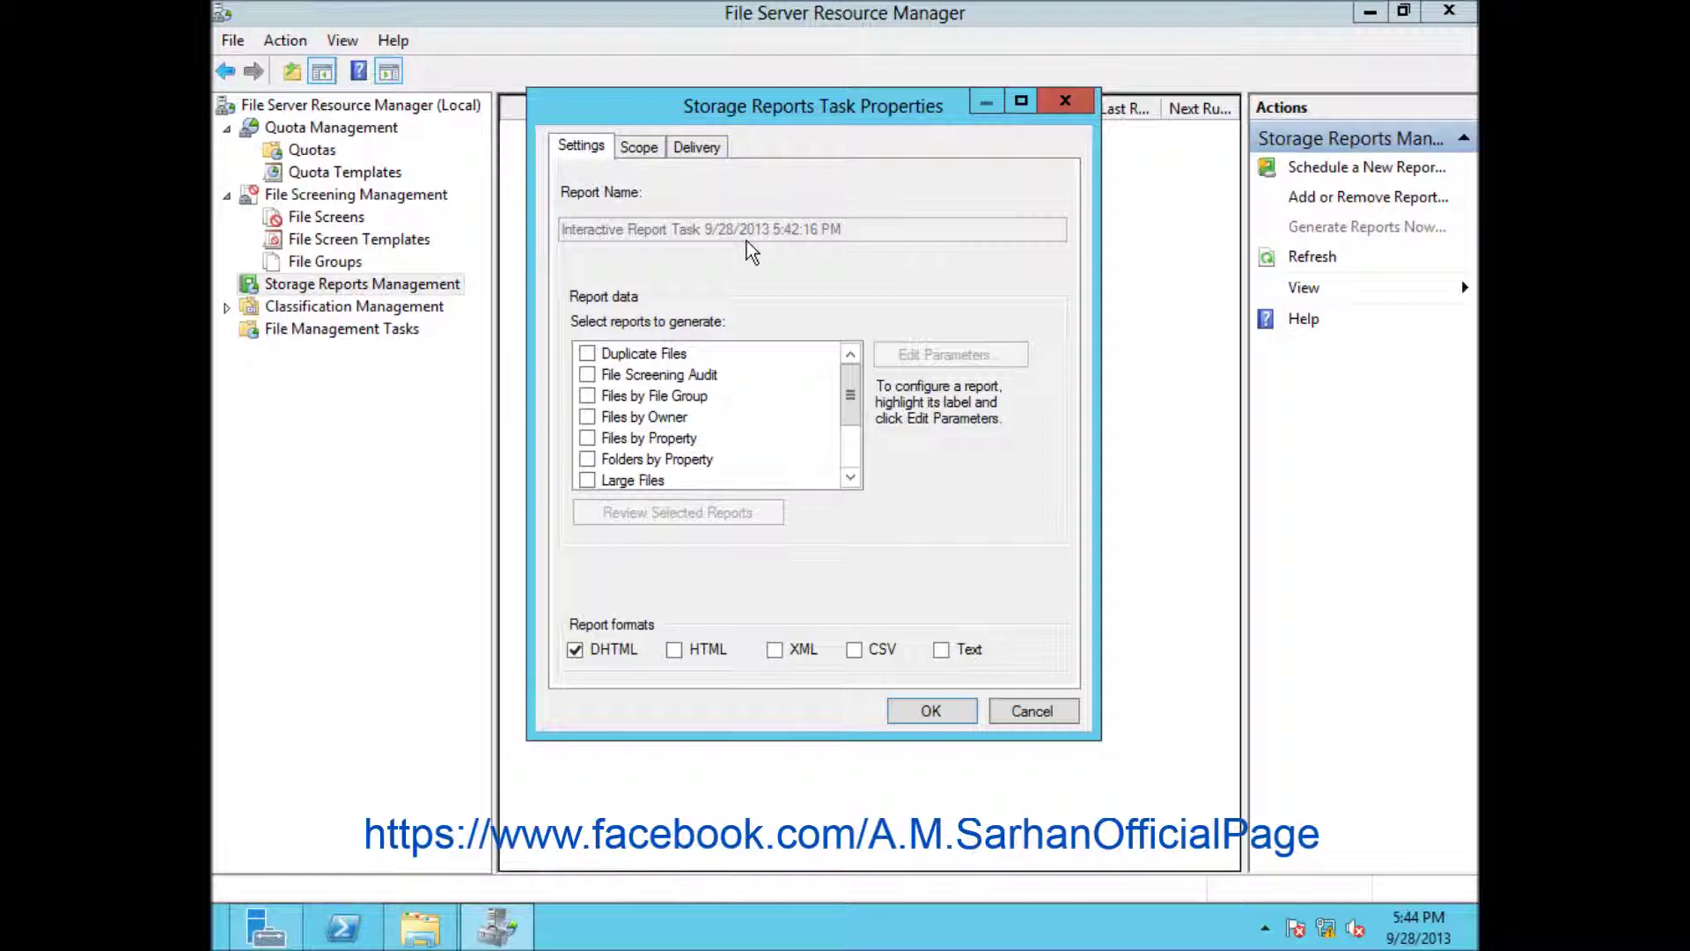
- Browse to E:\Shares\Public and check the Finance and HR folders
{"action": "left_click", "coordinate": [419, 926]}
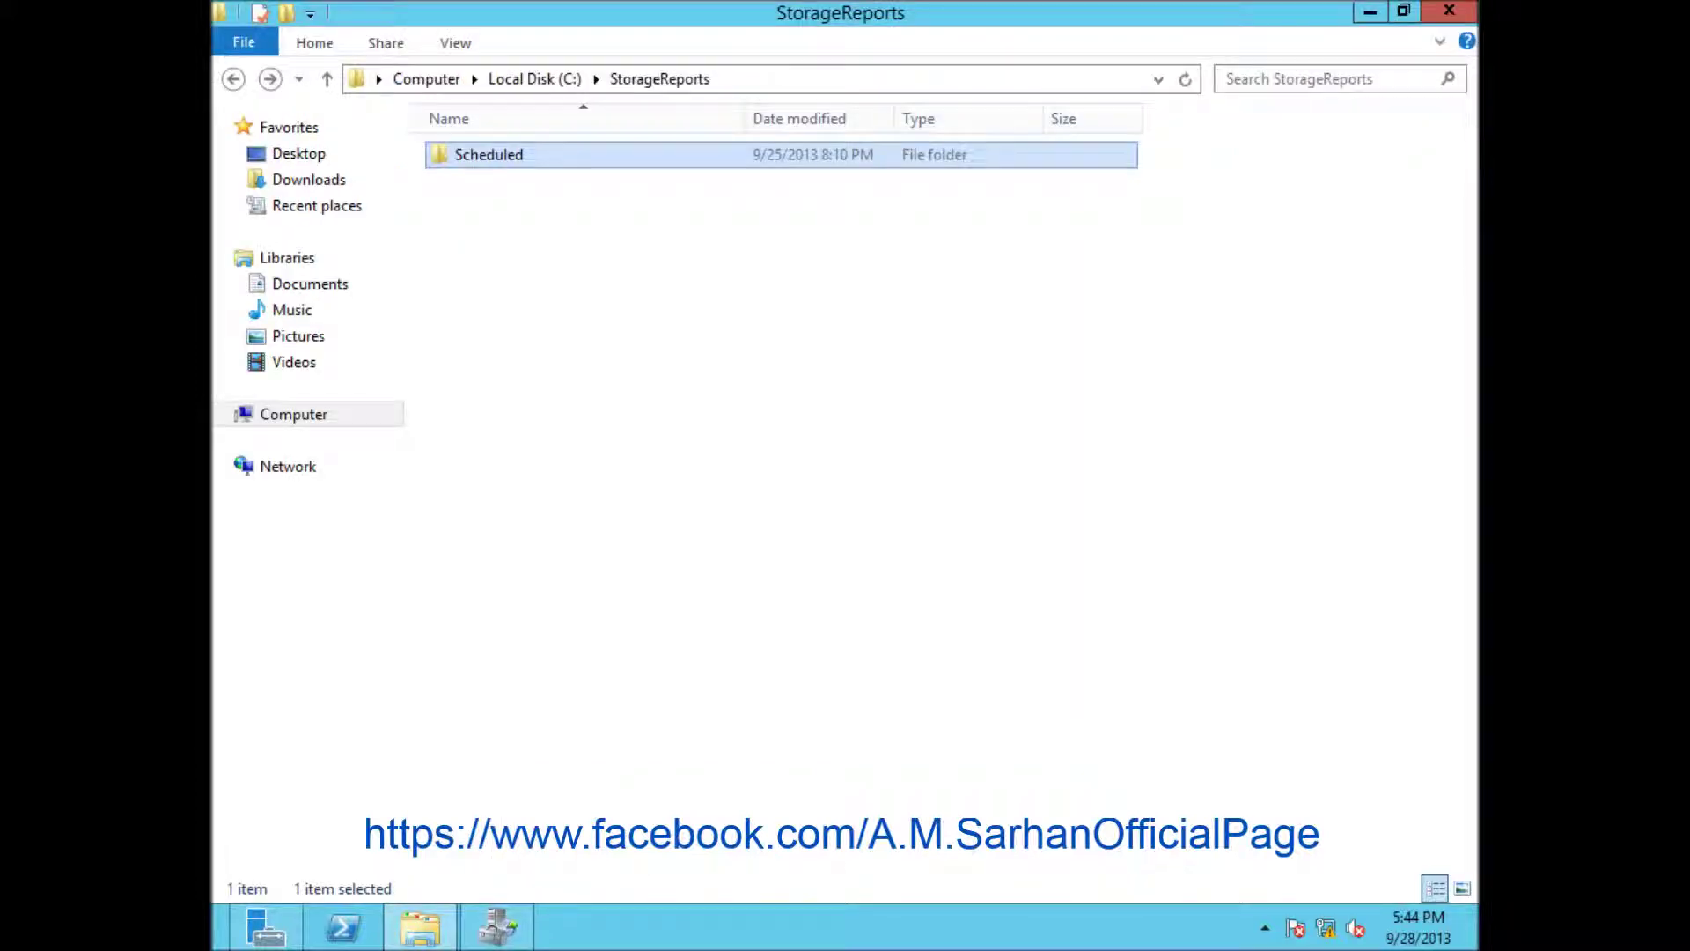
{"action": "left_click", "coordinate": [234, 80]}
{"action": "left_click", "coordinate": [234, 79]}
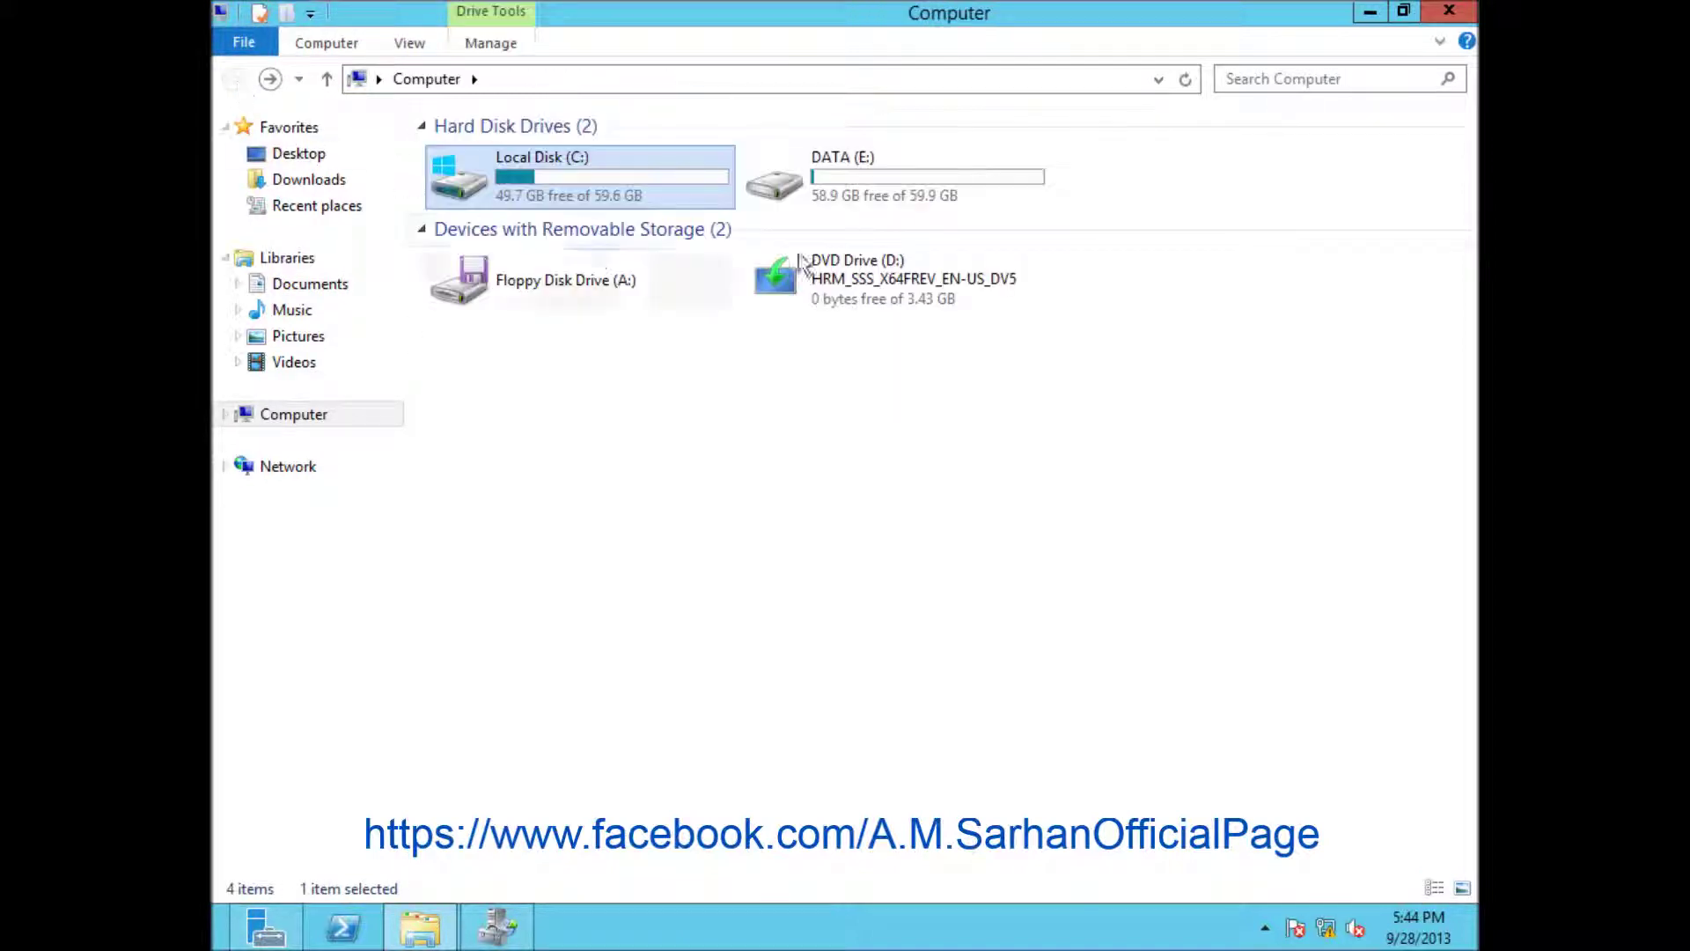
{"action": "double_click", "coordinate": [810, 216]}
{"action": "double_click", "coordinate": [493, 161]}
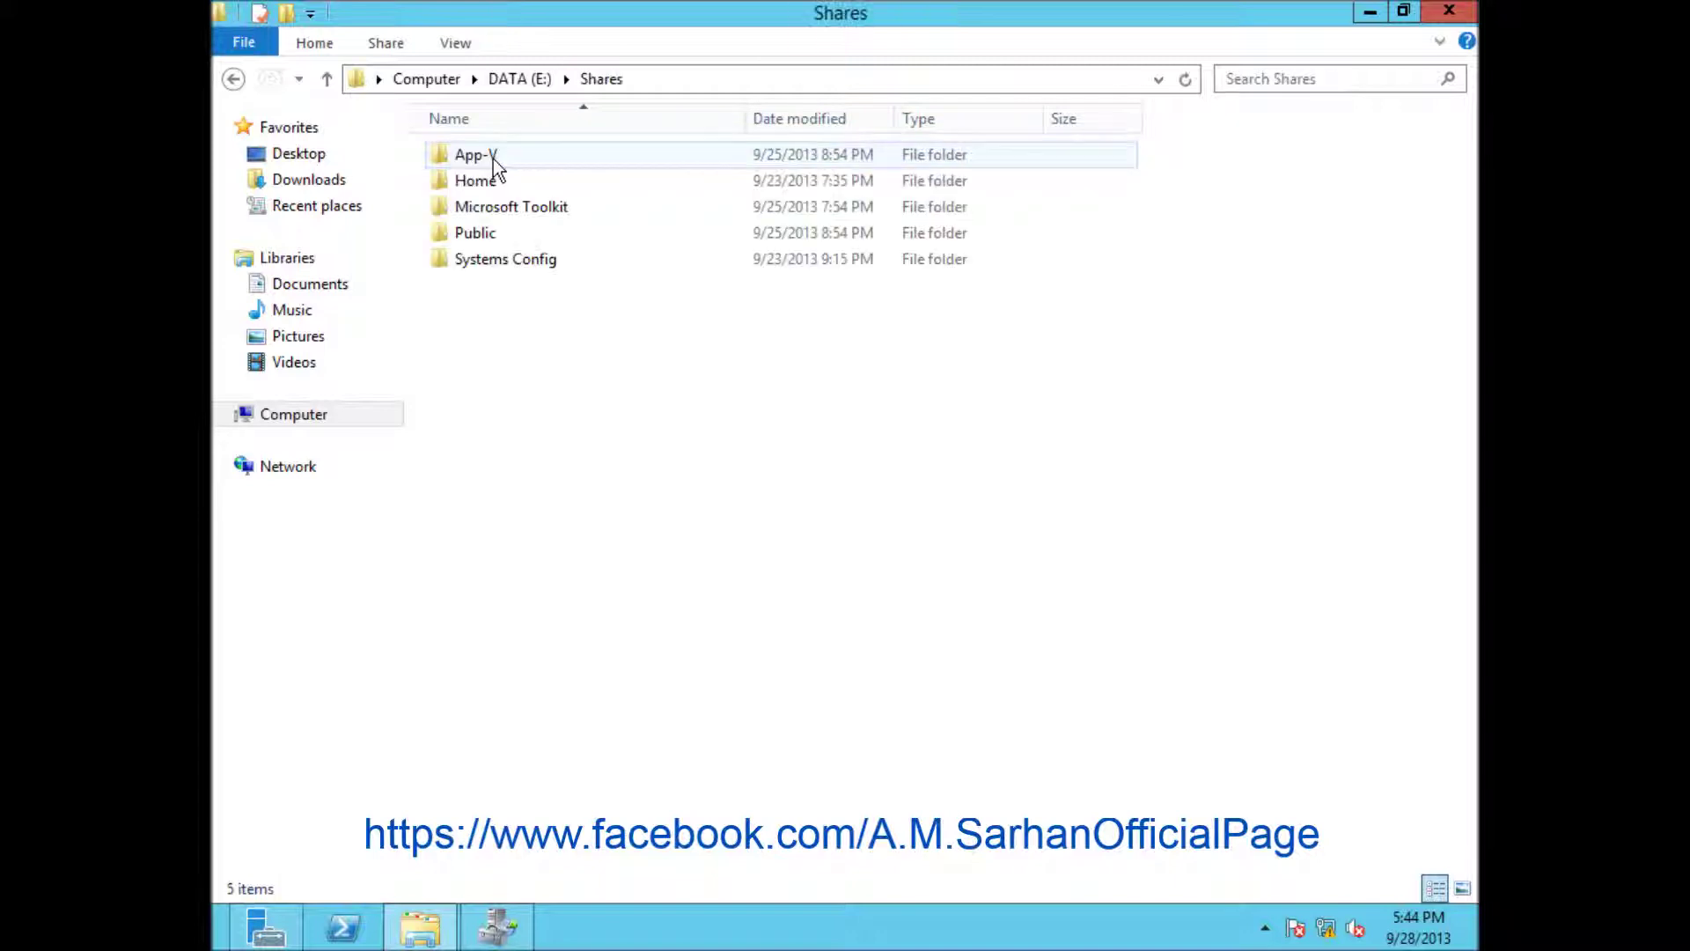
{"action": "double_click", "coordinate": [490, 242]}
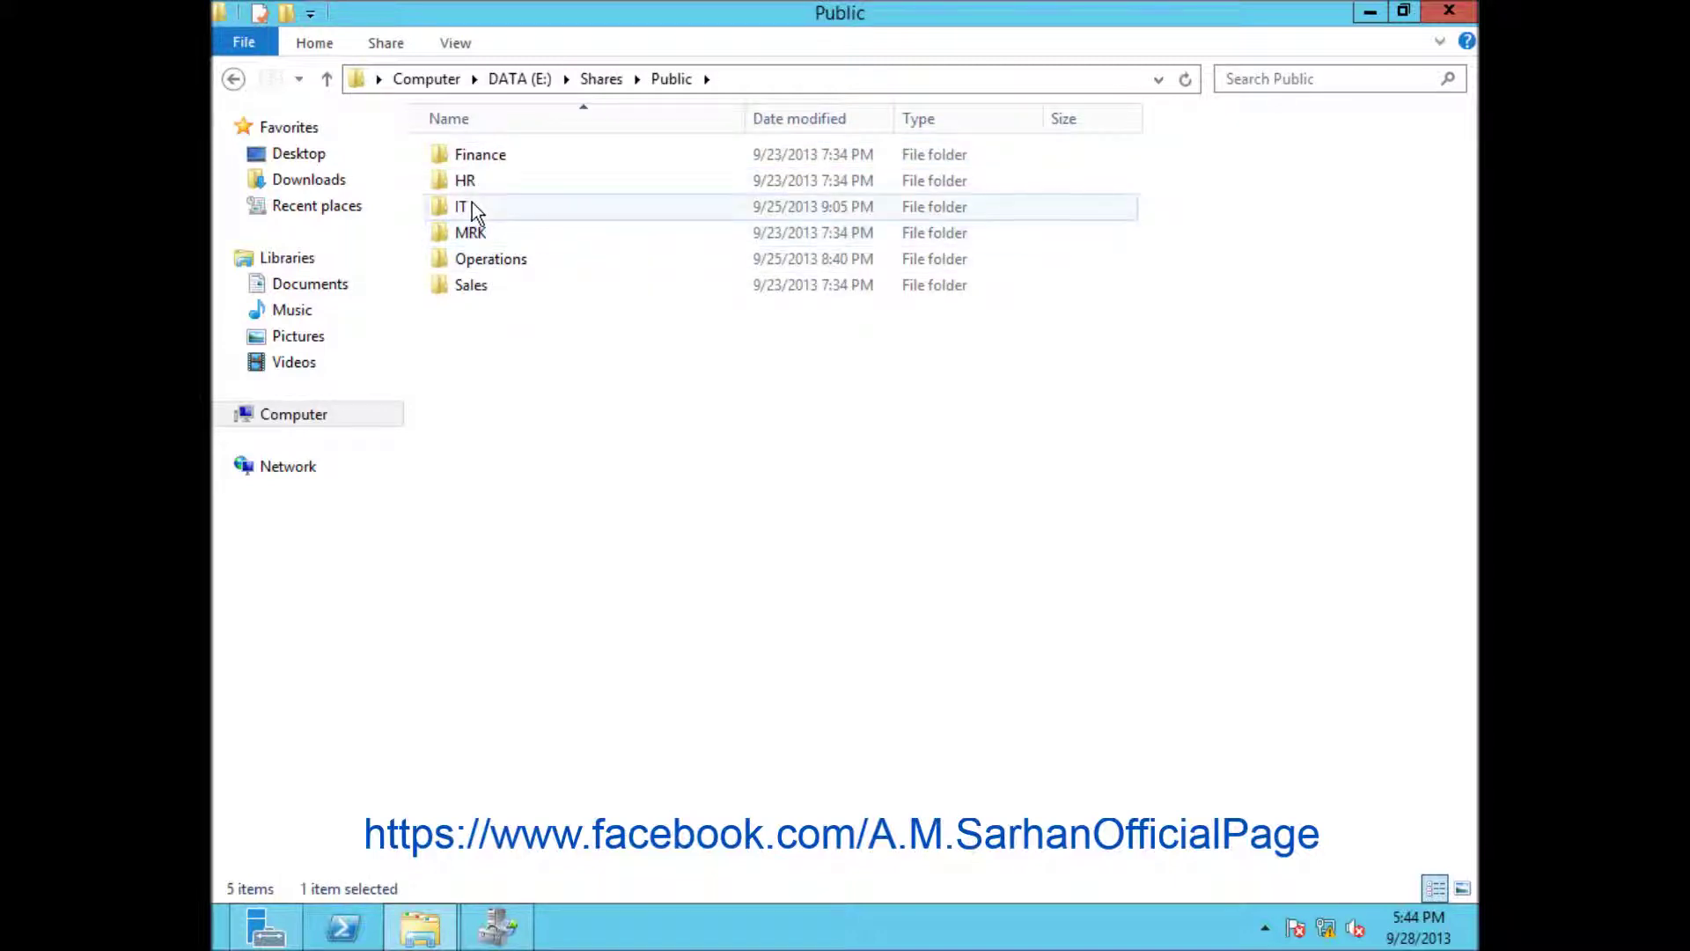
{"action": "double_click", "coordinate": [480, 159]}
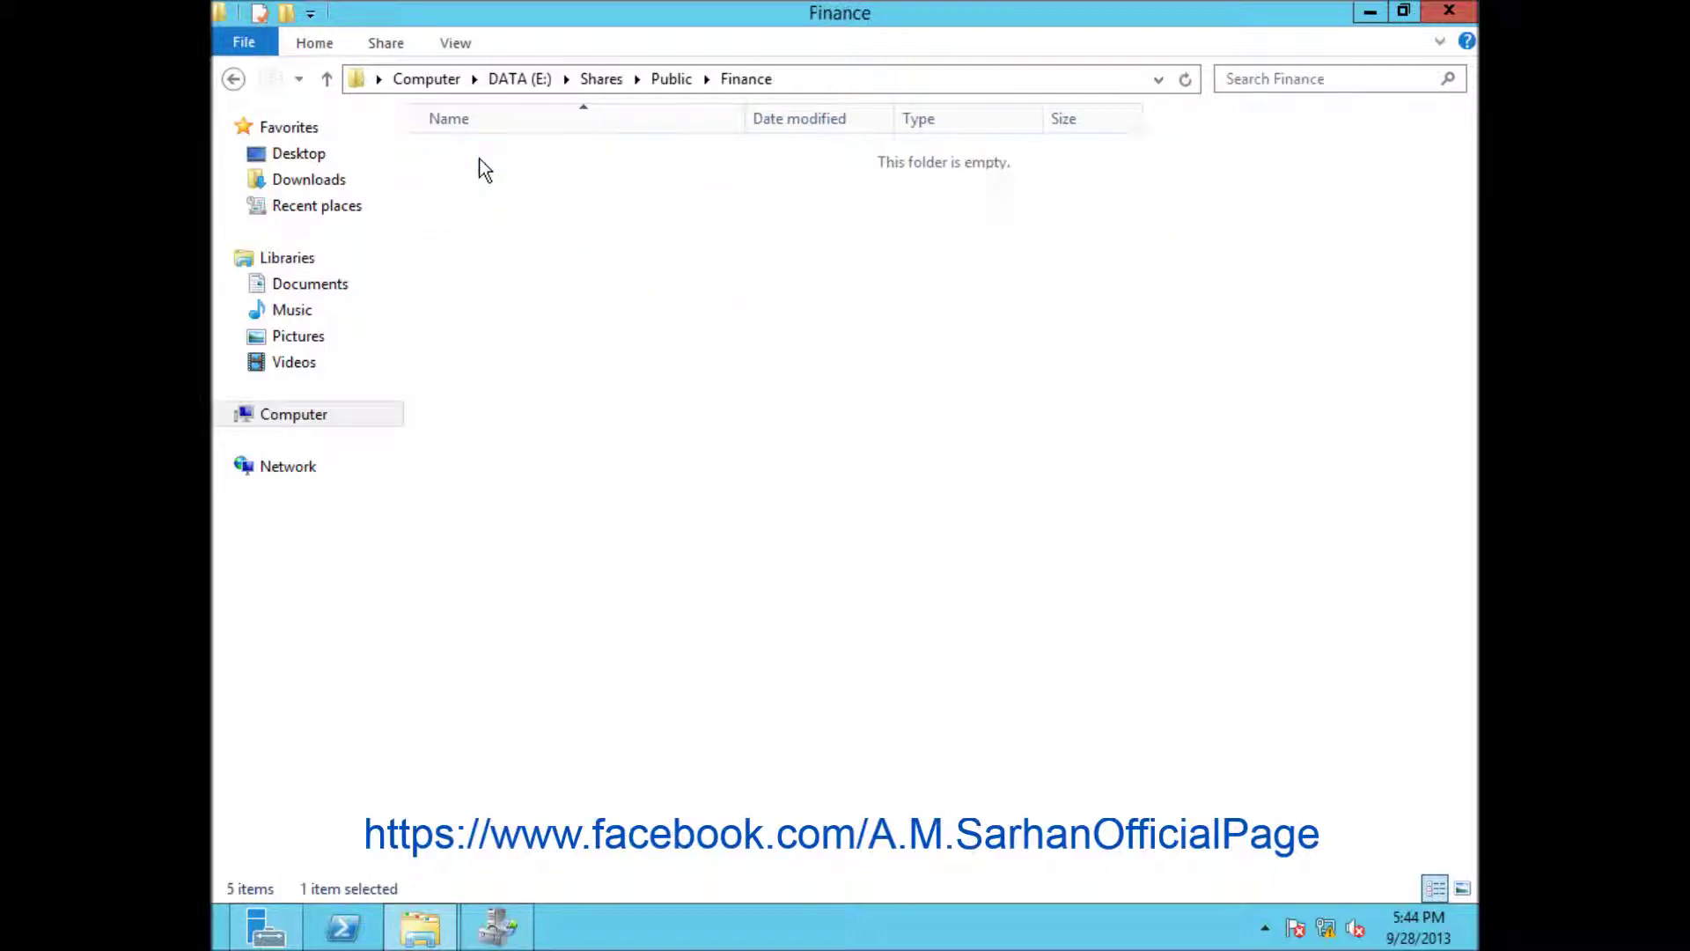
{"action": "left_click", "coordinate": [234, 79]}
{"action": "left_click", "coordinate": [436, 183]}
{"action": "double_click", "coordinate": [436, 183]}
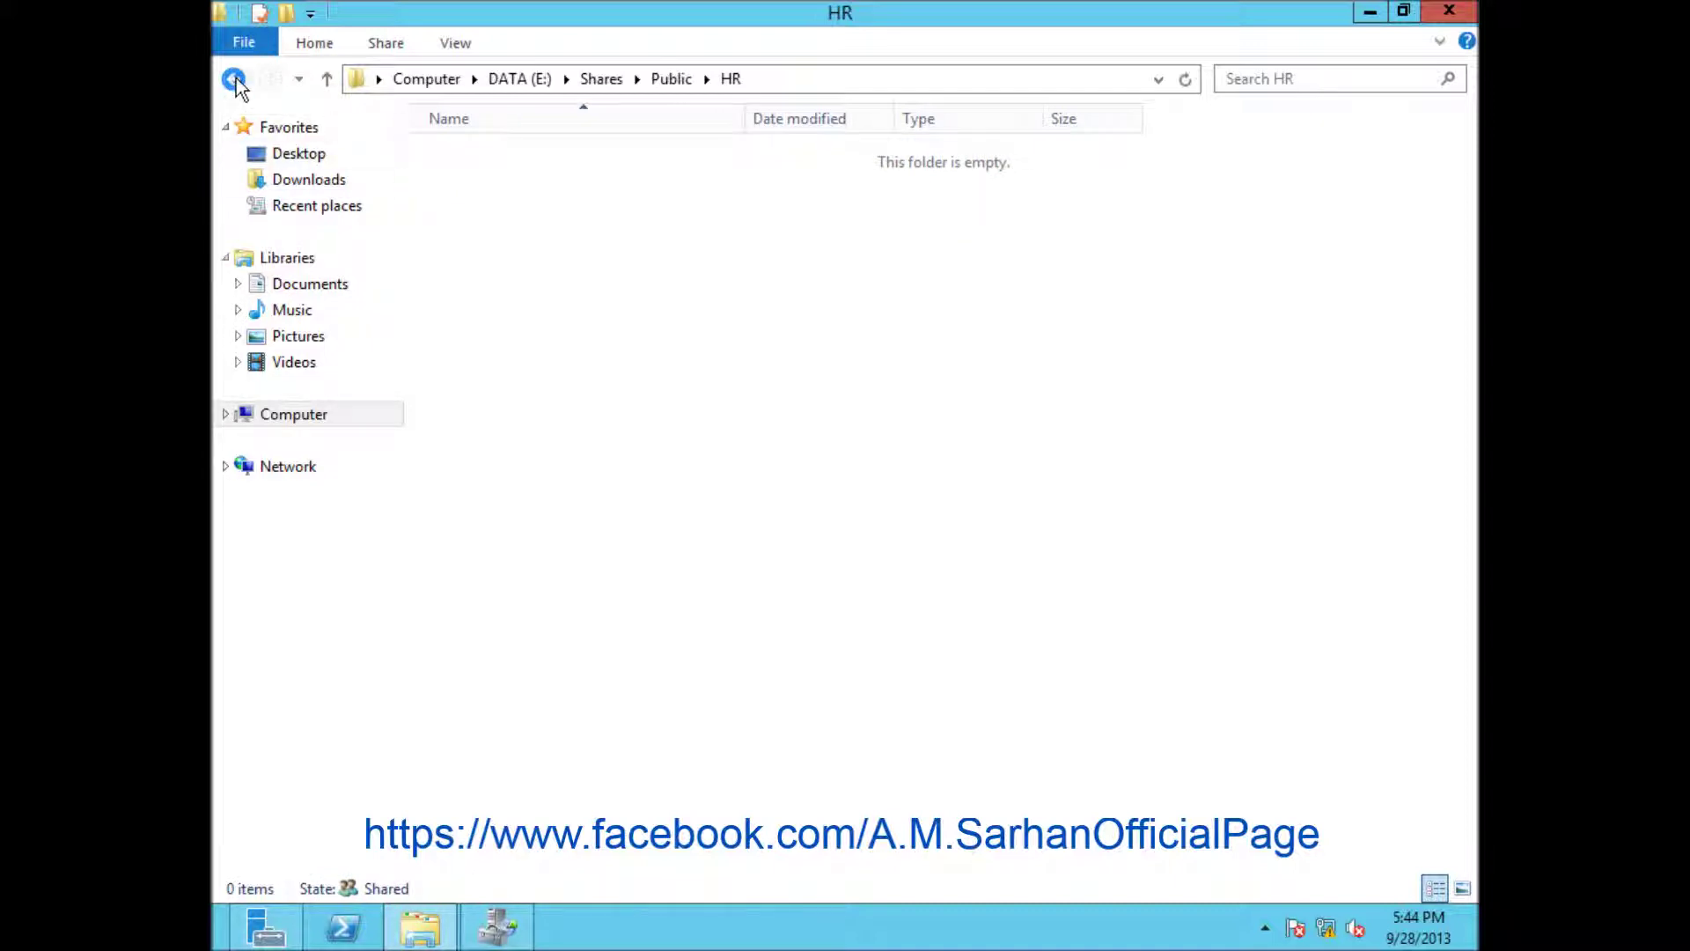
{"action": "left_click", "coordinate": [233, 78]}
- Permanently delete Kalimba.rar from the IT folder
{"action": "left_click", "coordinate": [472, 209]}
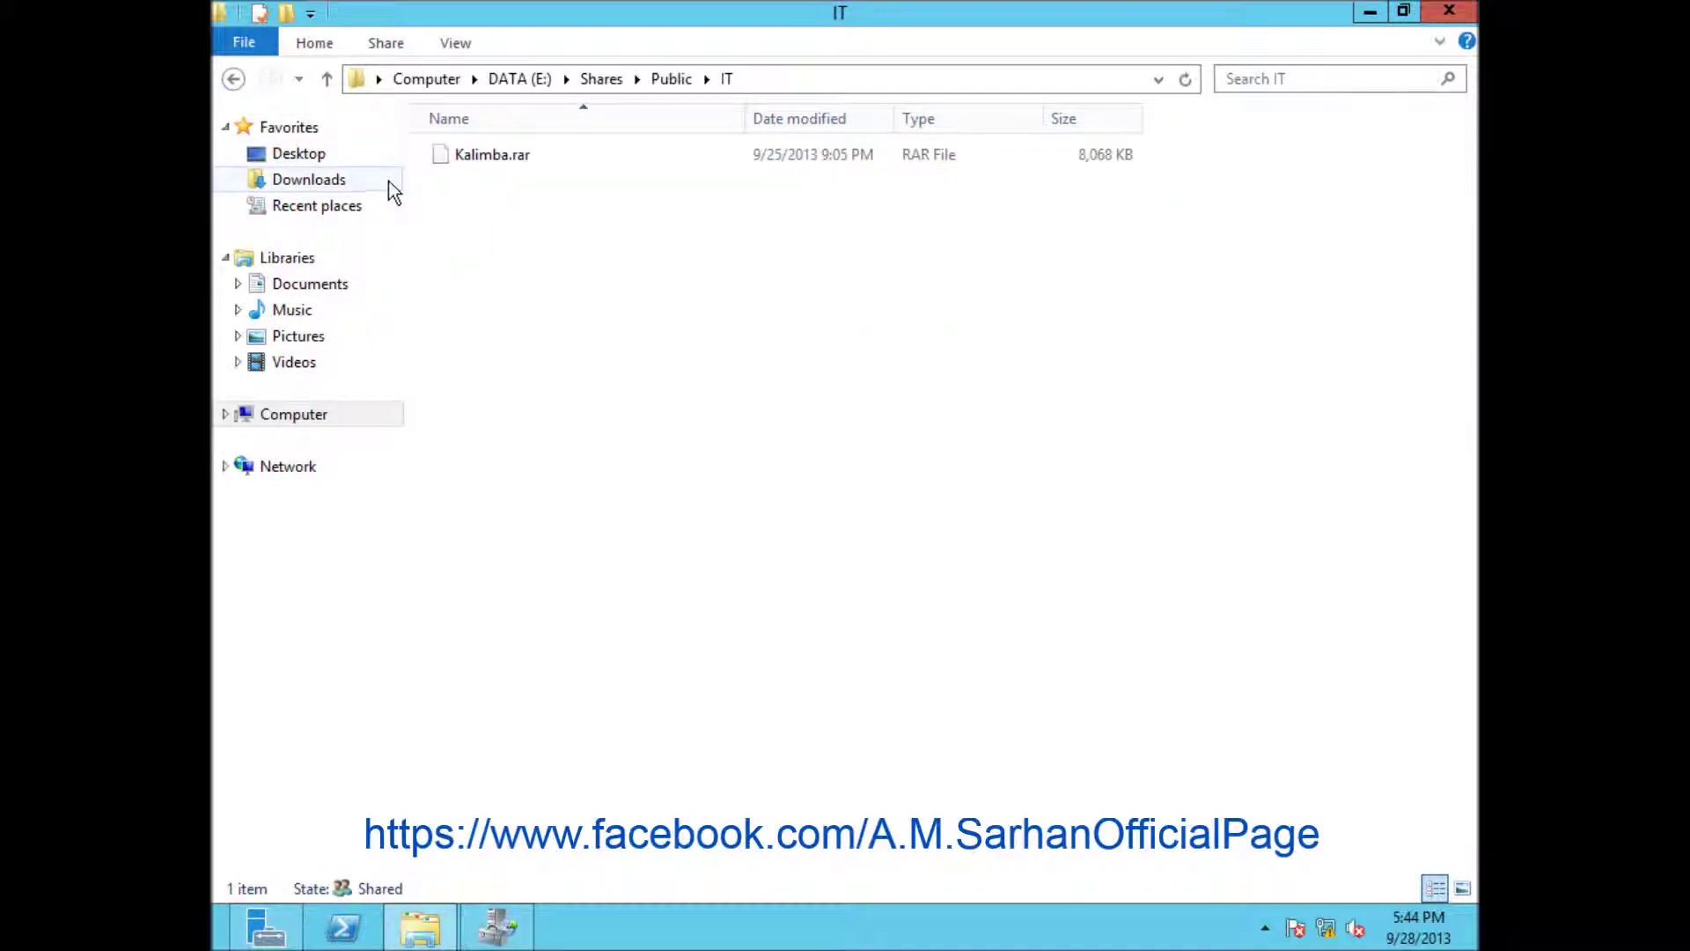
{"action": "left_click", "coordinate": [474, 162]}
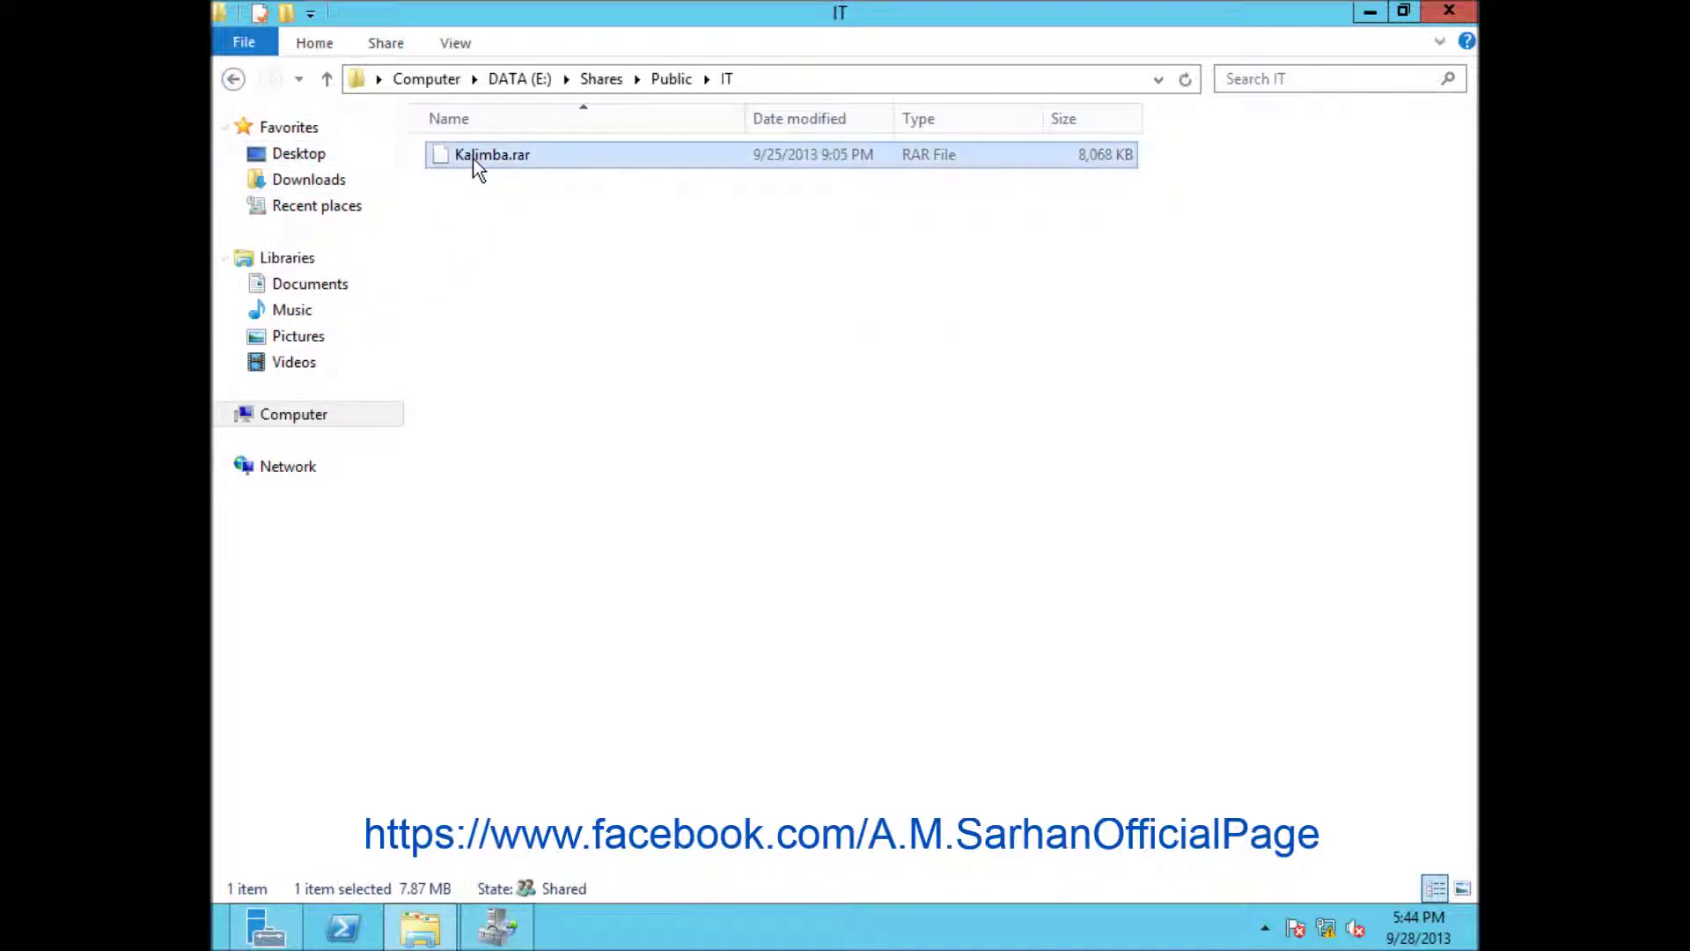
{"action": "key", "text": "shift+Delete"}
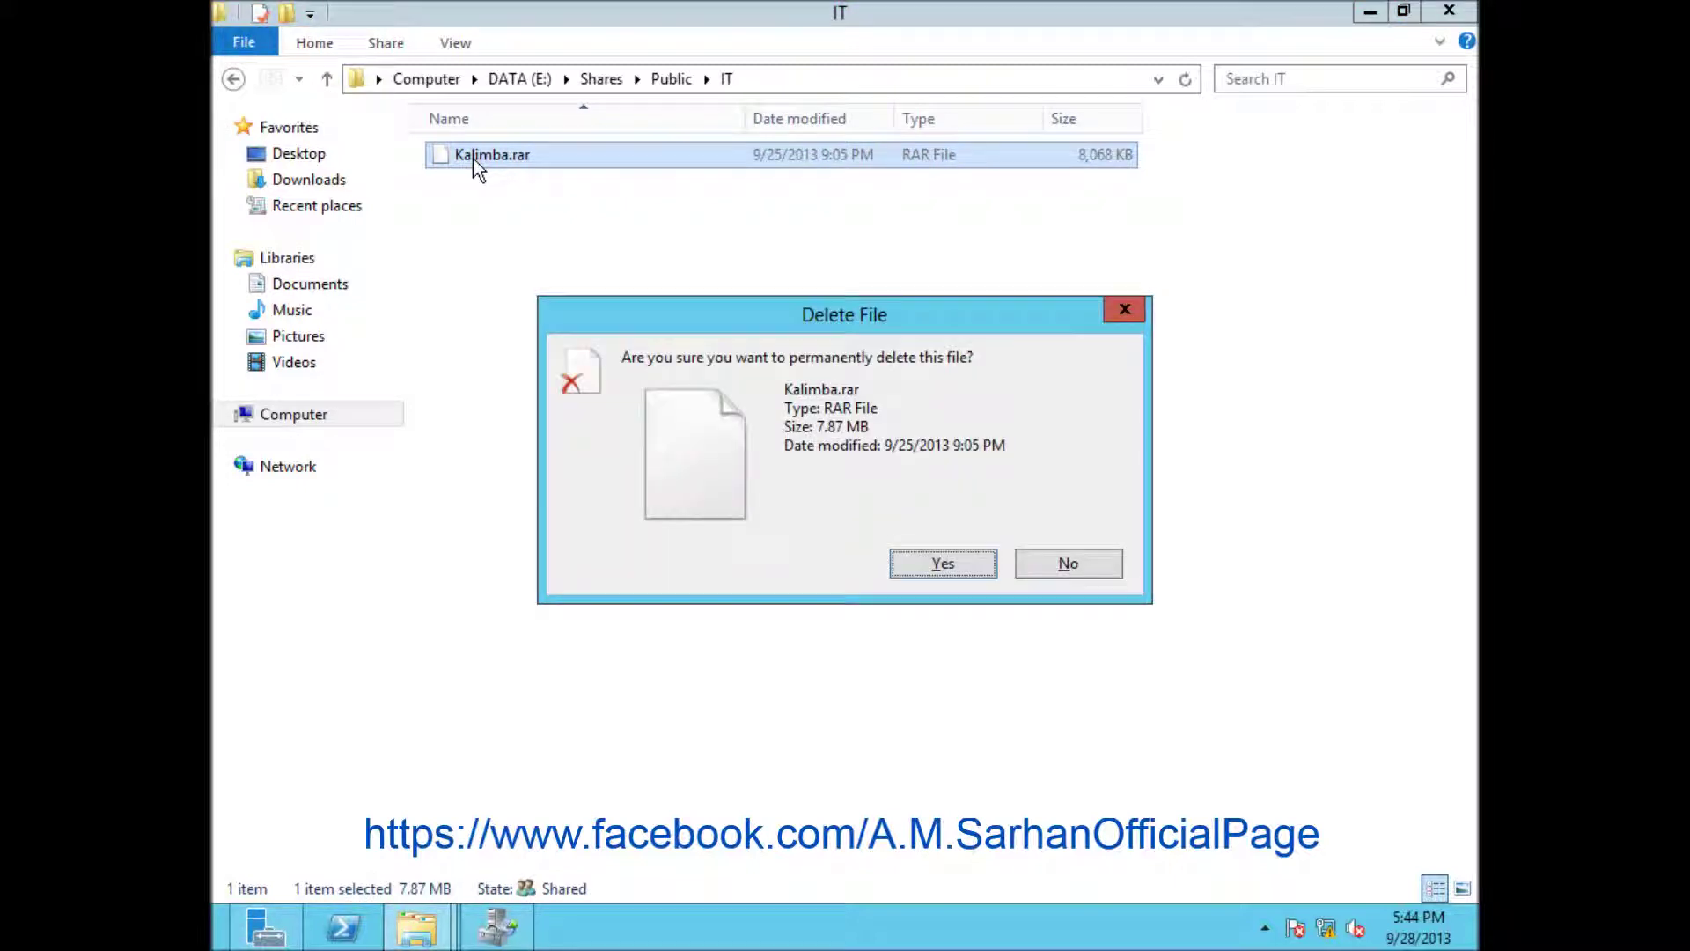
{"action": "key", "text": "Return"}
- Check that the MRK, Operations and Sales folders are empty
{"action": "left_click", "coordinate": [233, 78]}
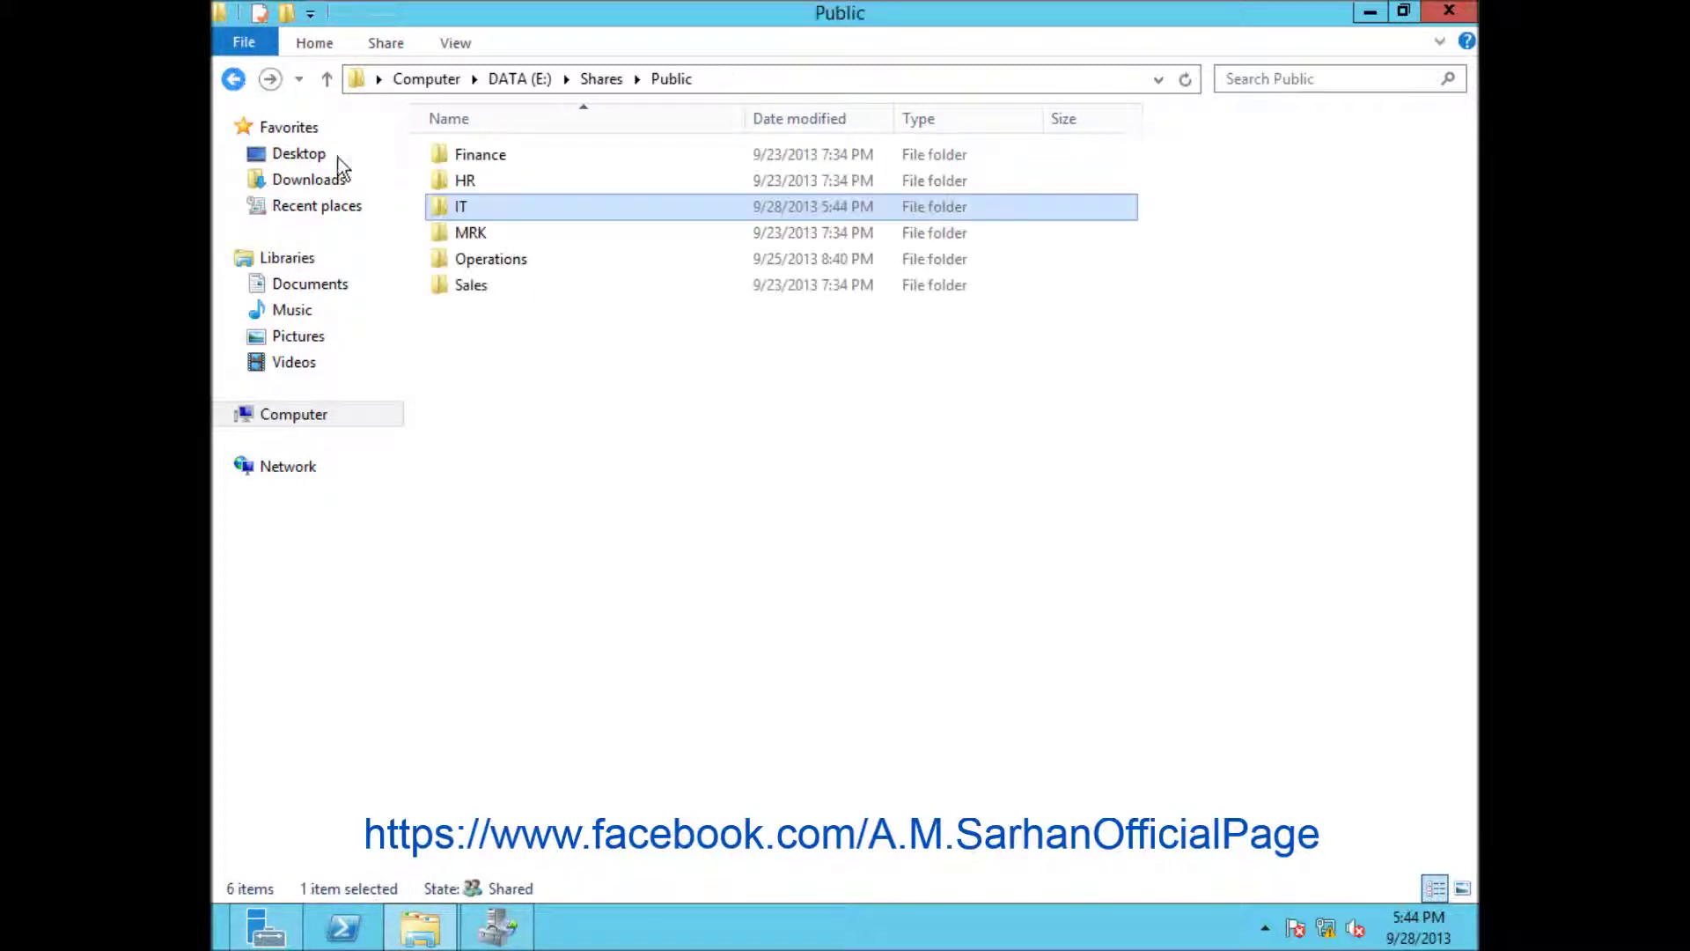
{"action": "double_click", "coordinate": [469, 232]}
{"action": "left_click", "coordinate": [233, 78]}
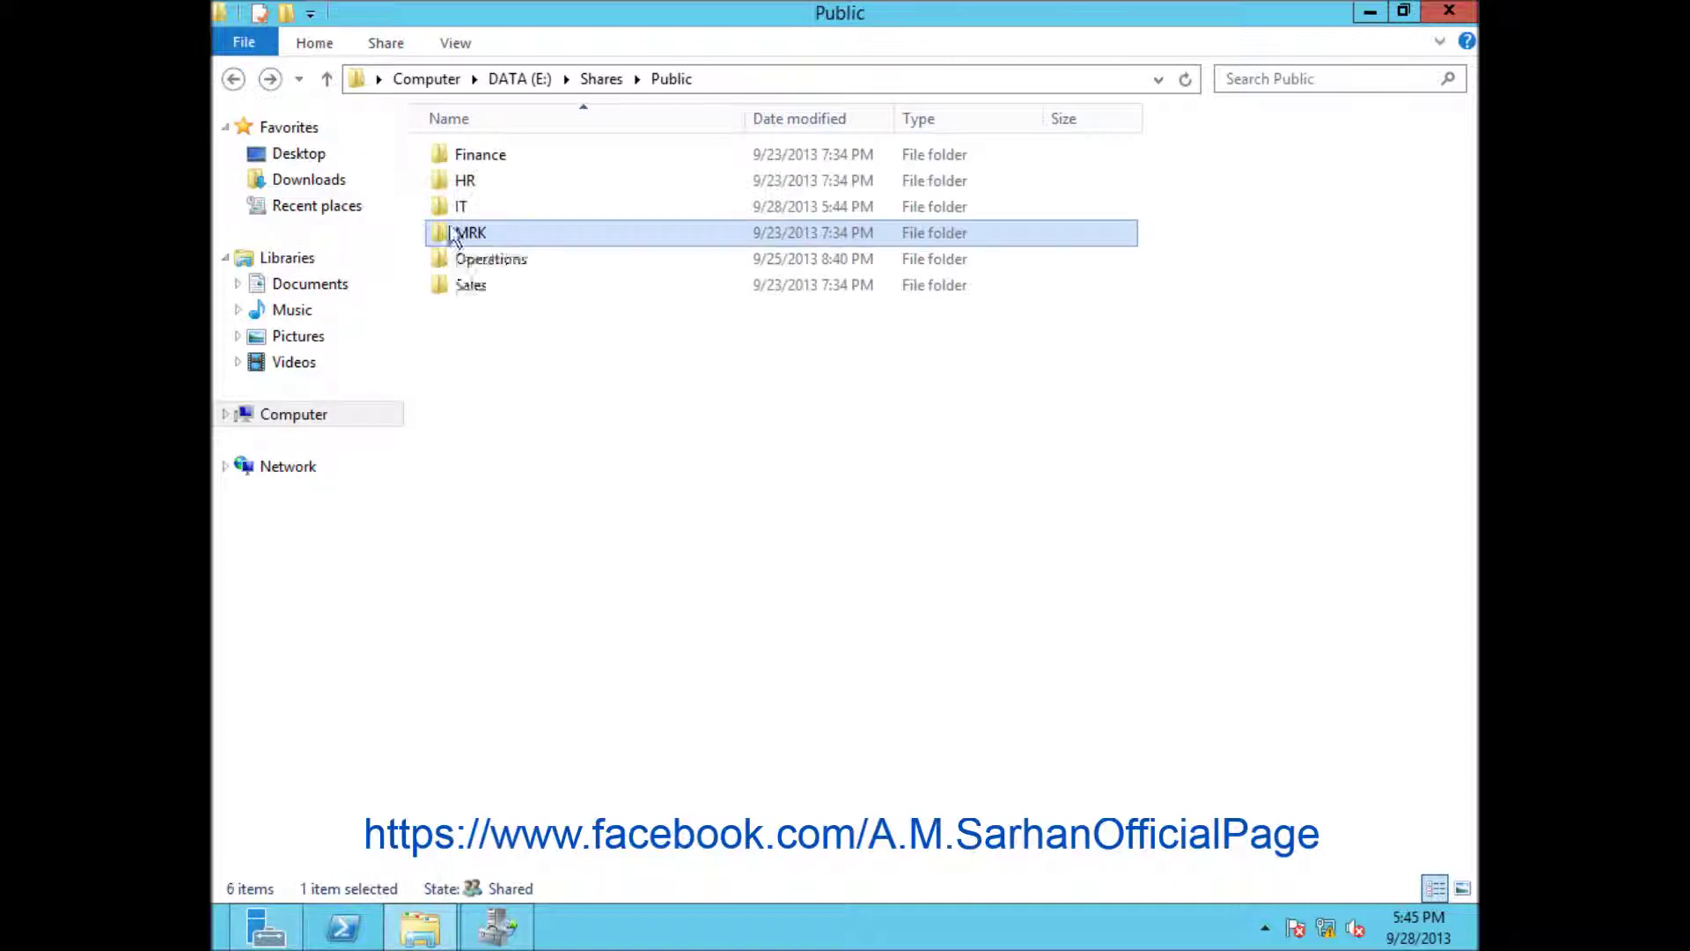
{"action": "double_click", "coordinate": [499, 263]}
{"action": "left_click", "coordinate": [233, 78]}
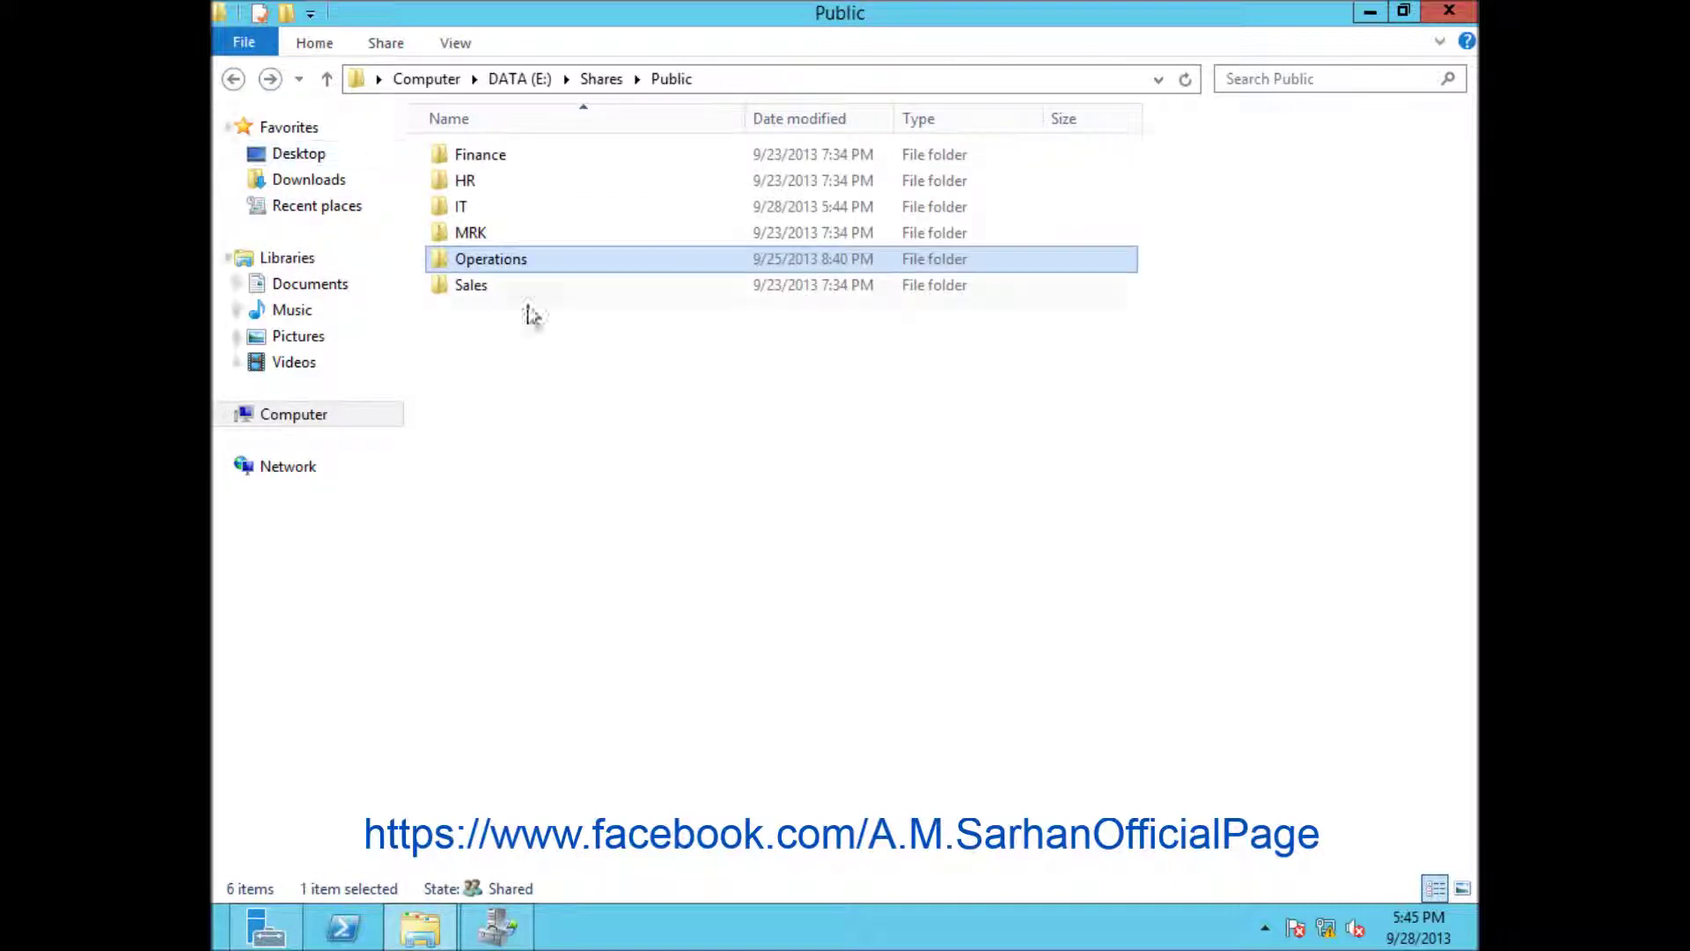
{"action": "double_click", "coordinate": [483, 285]}
{"action": "left_click", "coordinate": [233, 78]}
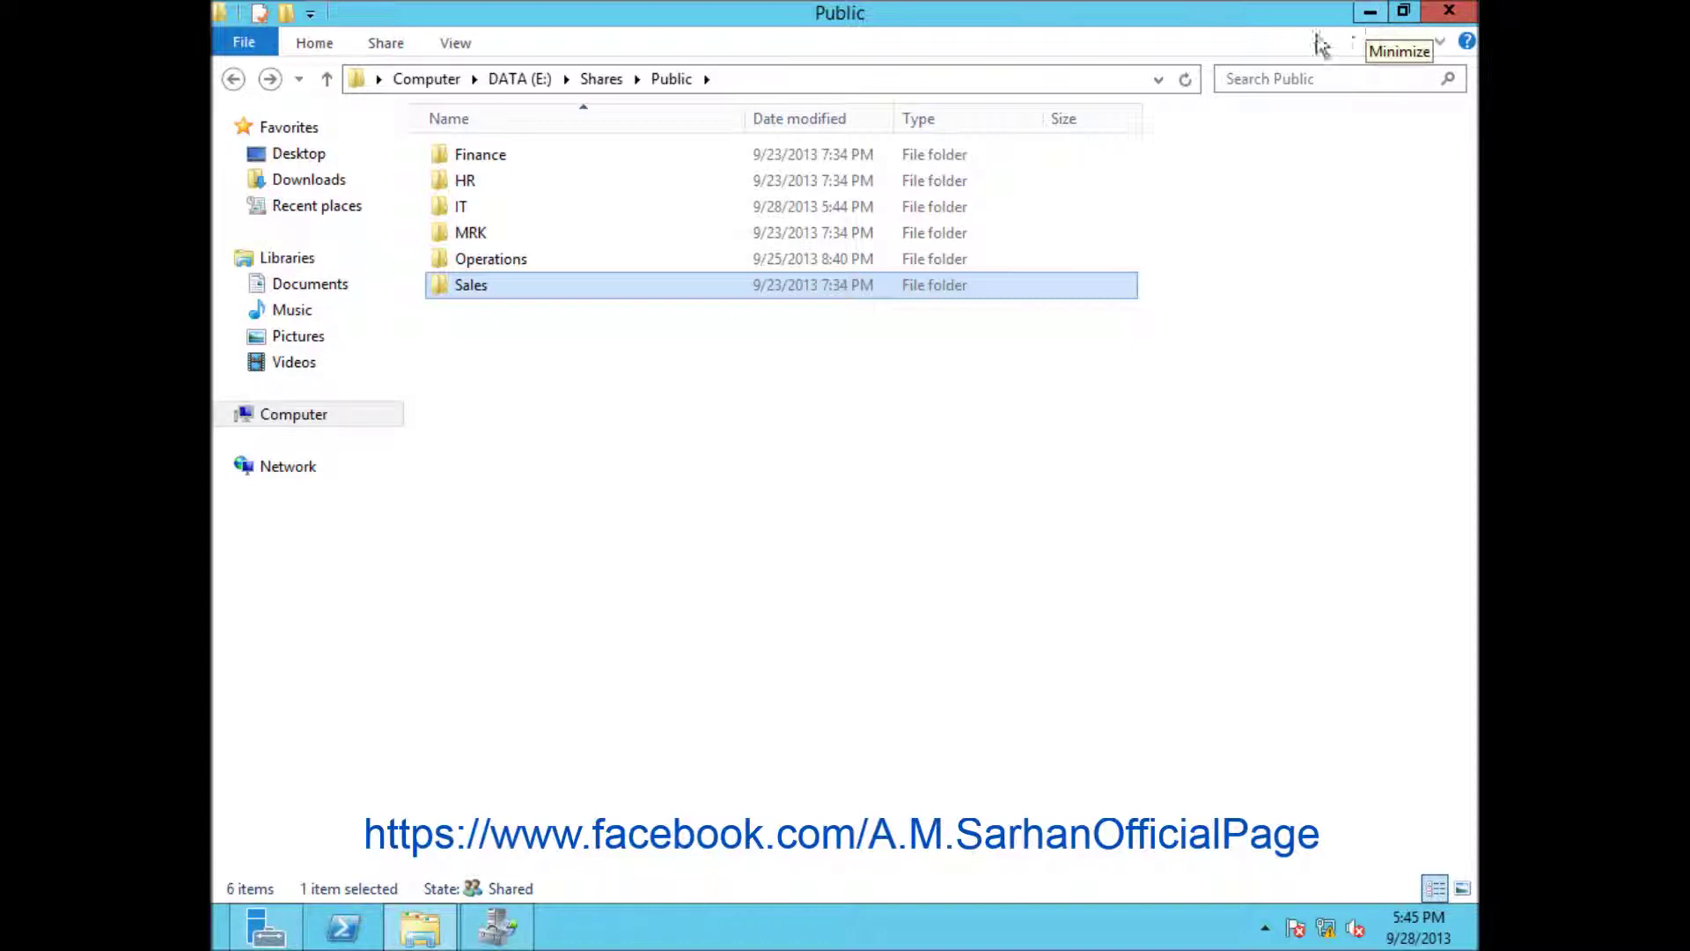
- On the host, copy Microsoft Toolkit.exe from MyData (E:)\2012\Microsoft Toolkit
{"action": "mouse_move", "coordinate": [1134, 9]}
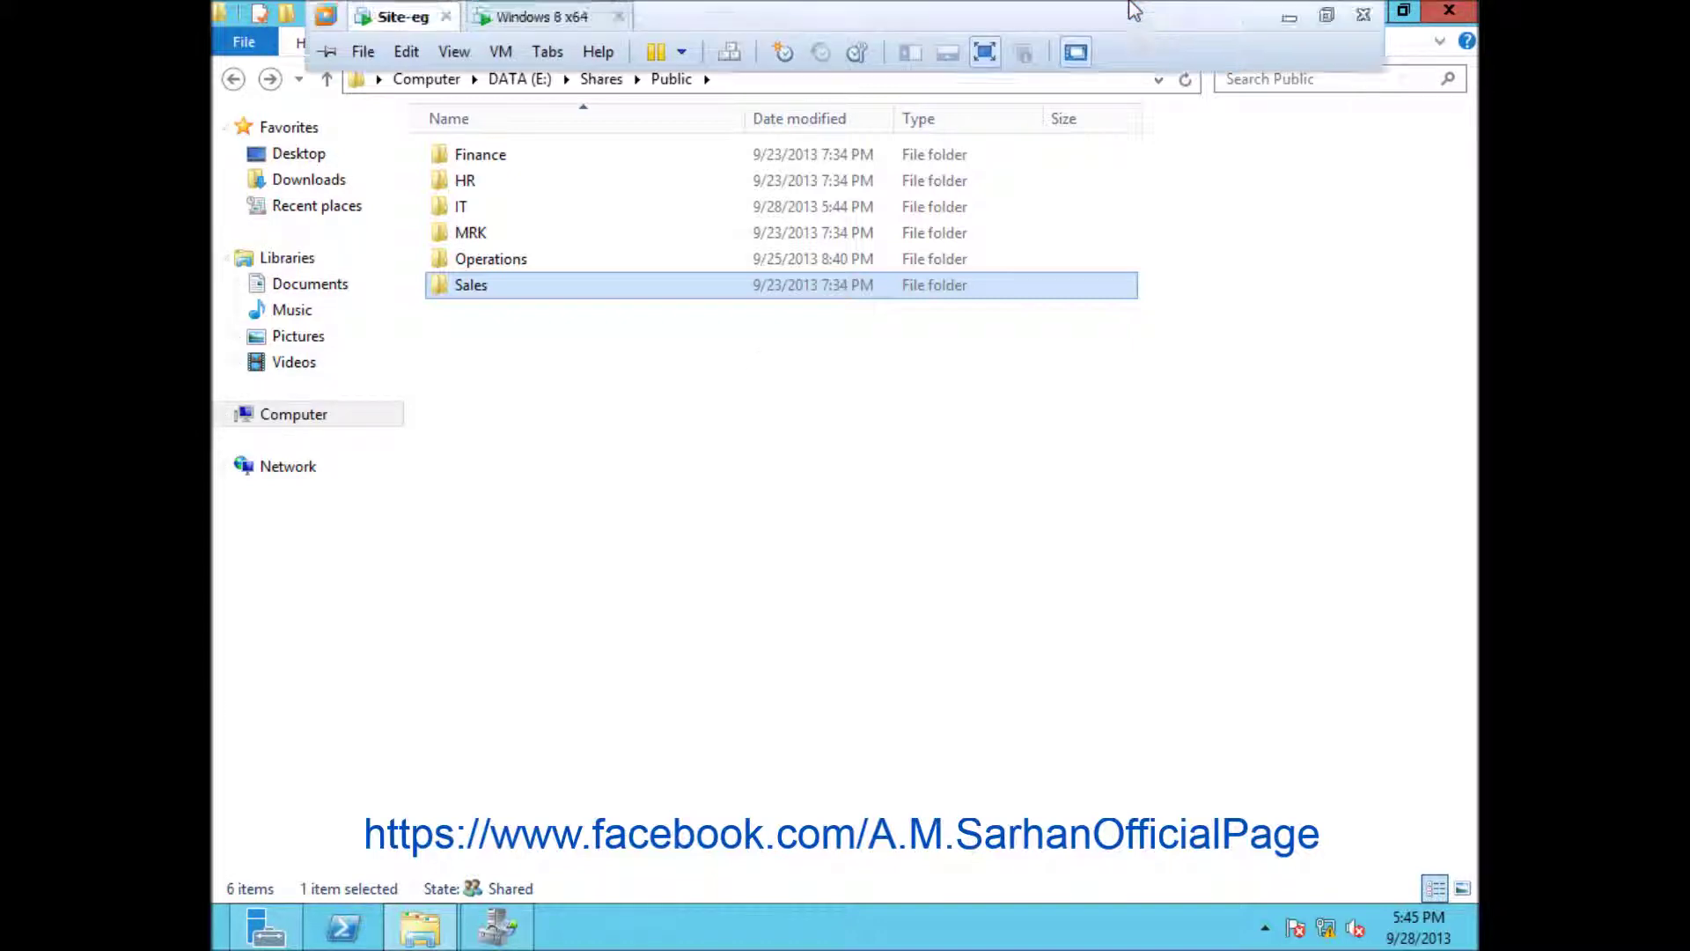
{"action": "left_click", "coordinate": [1291, 17]}
{"action": "left_click", "coordinate": [217, 940]}
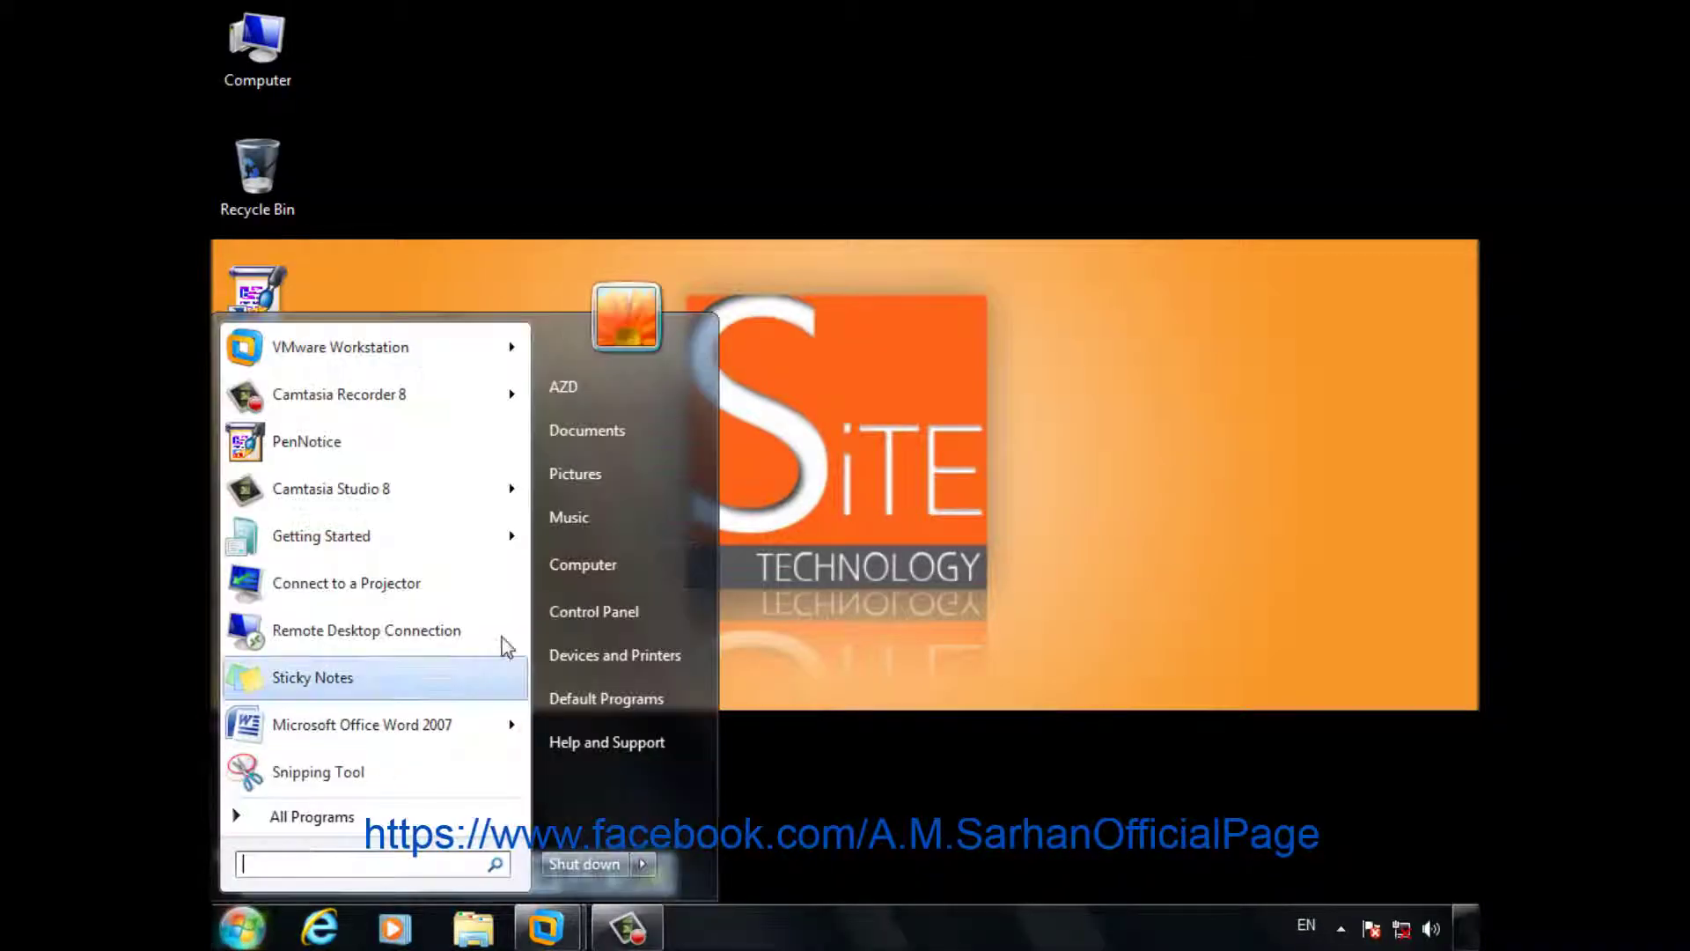
{"action": "left_click", "coordinate": [610, 555]}
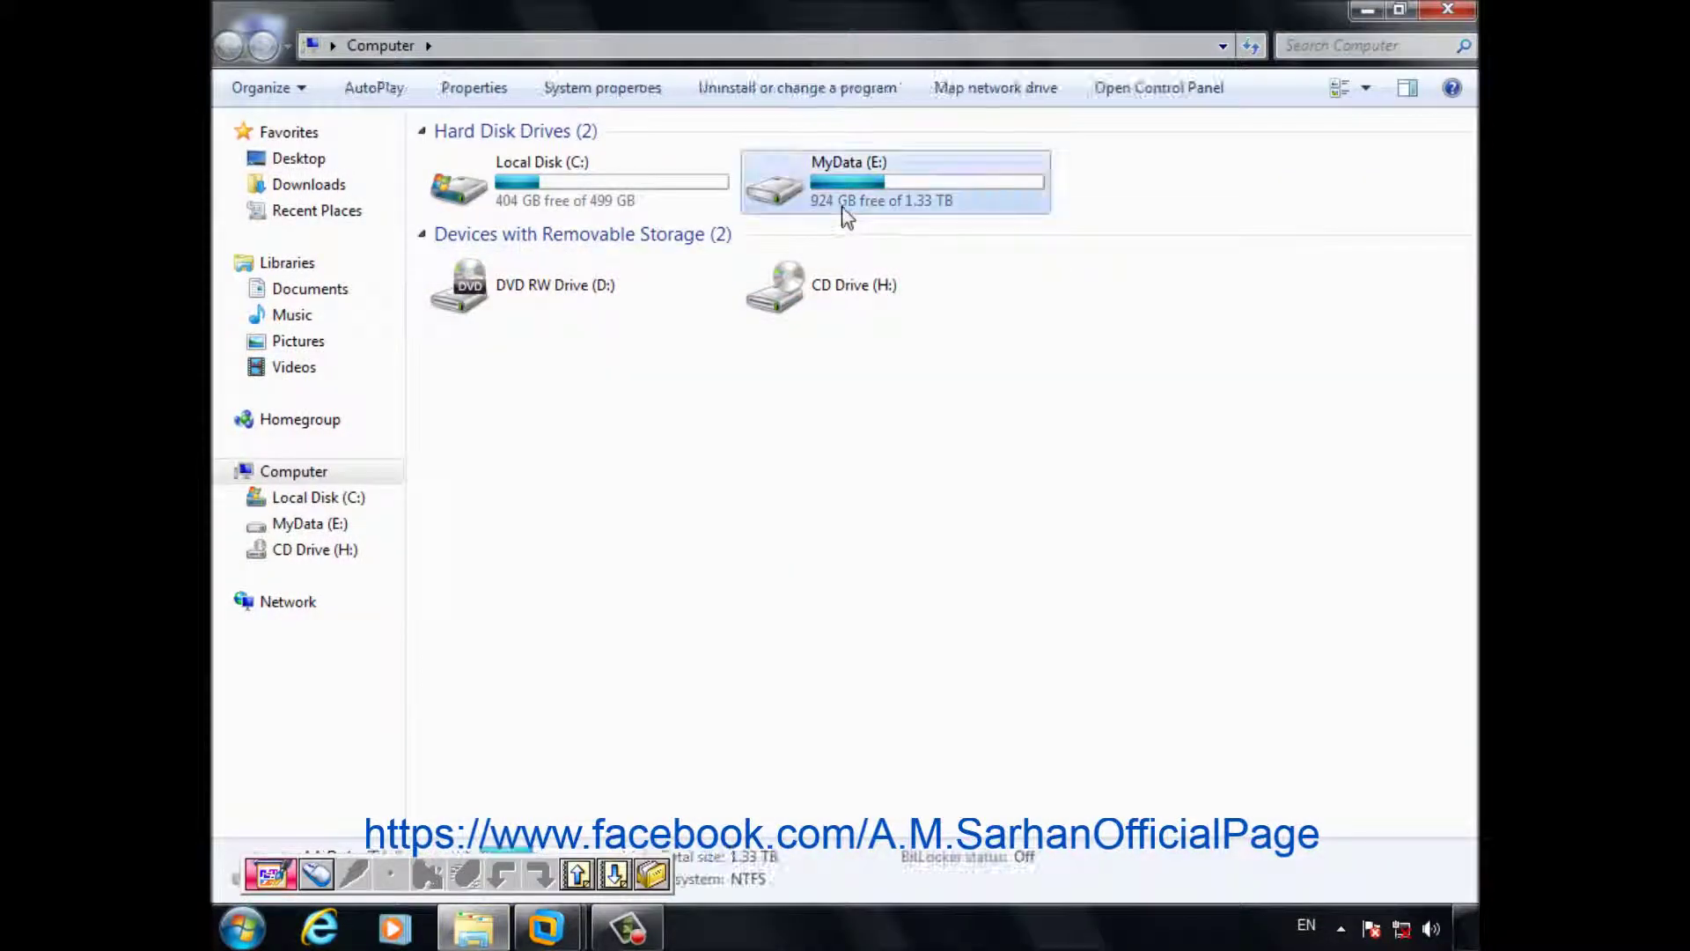
{"action": "double_click", "coordinate": [841, 209]}
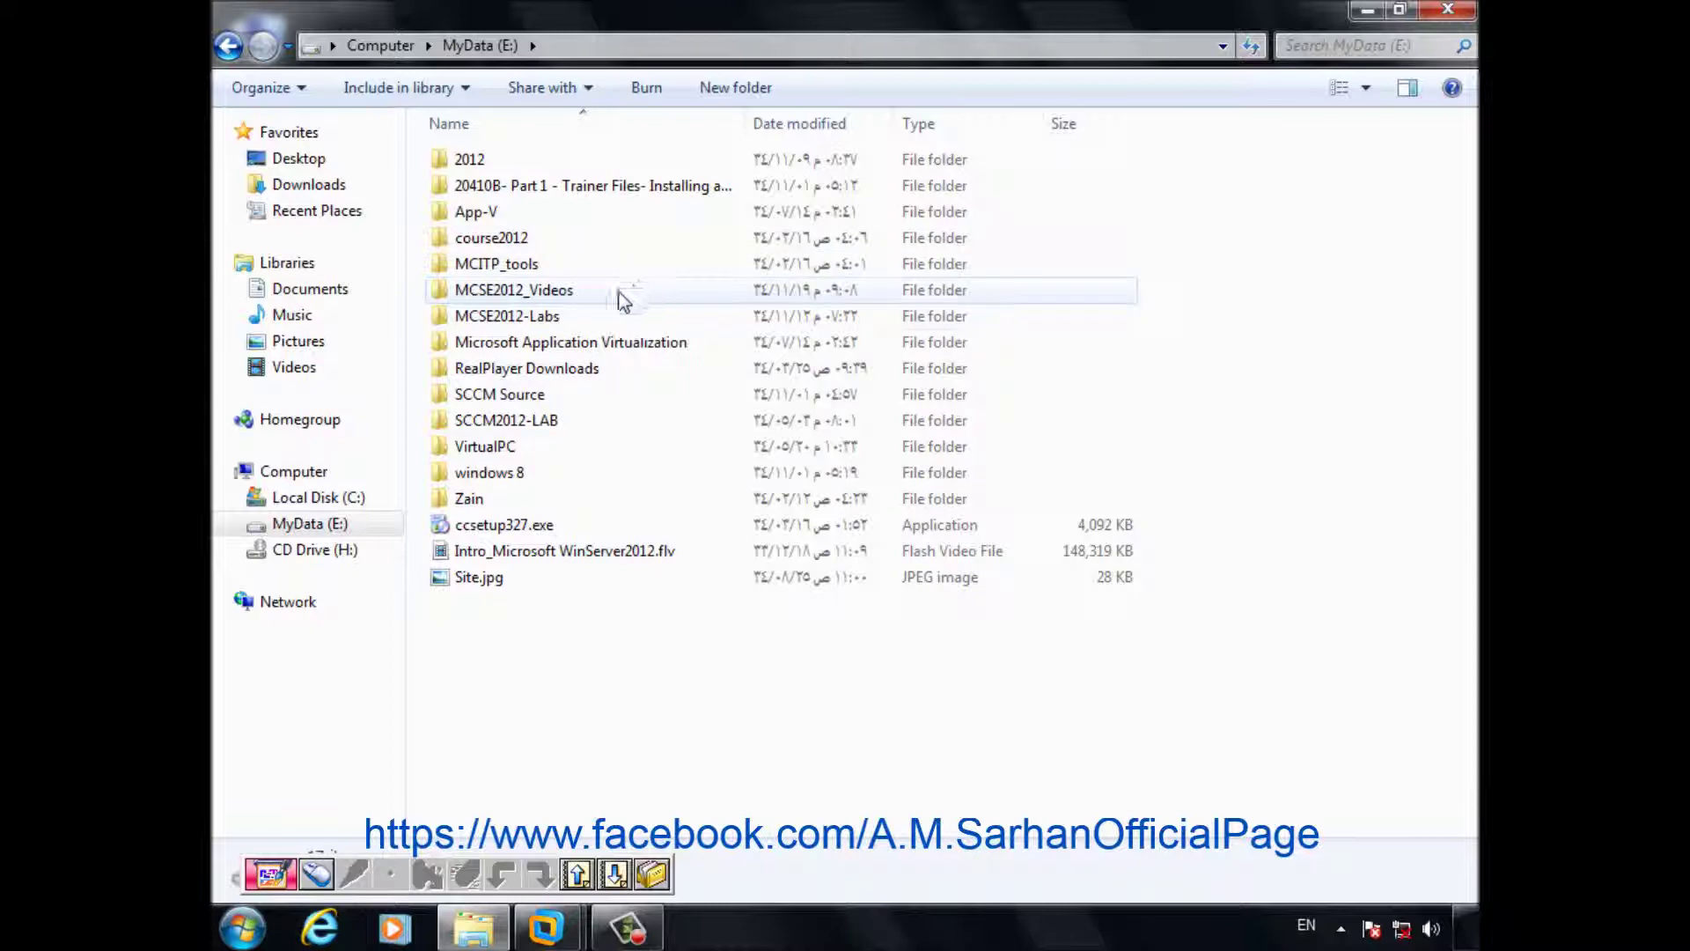
{"action": "double_click", "coordinate": [478, 162]}
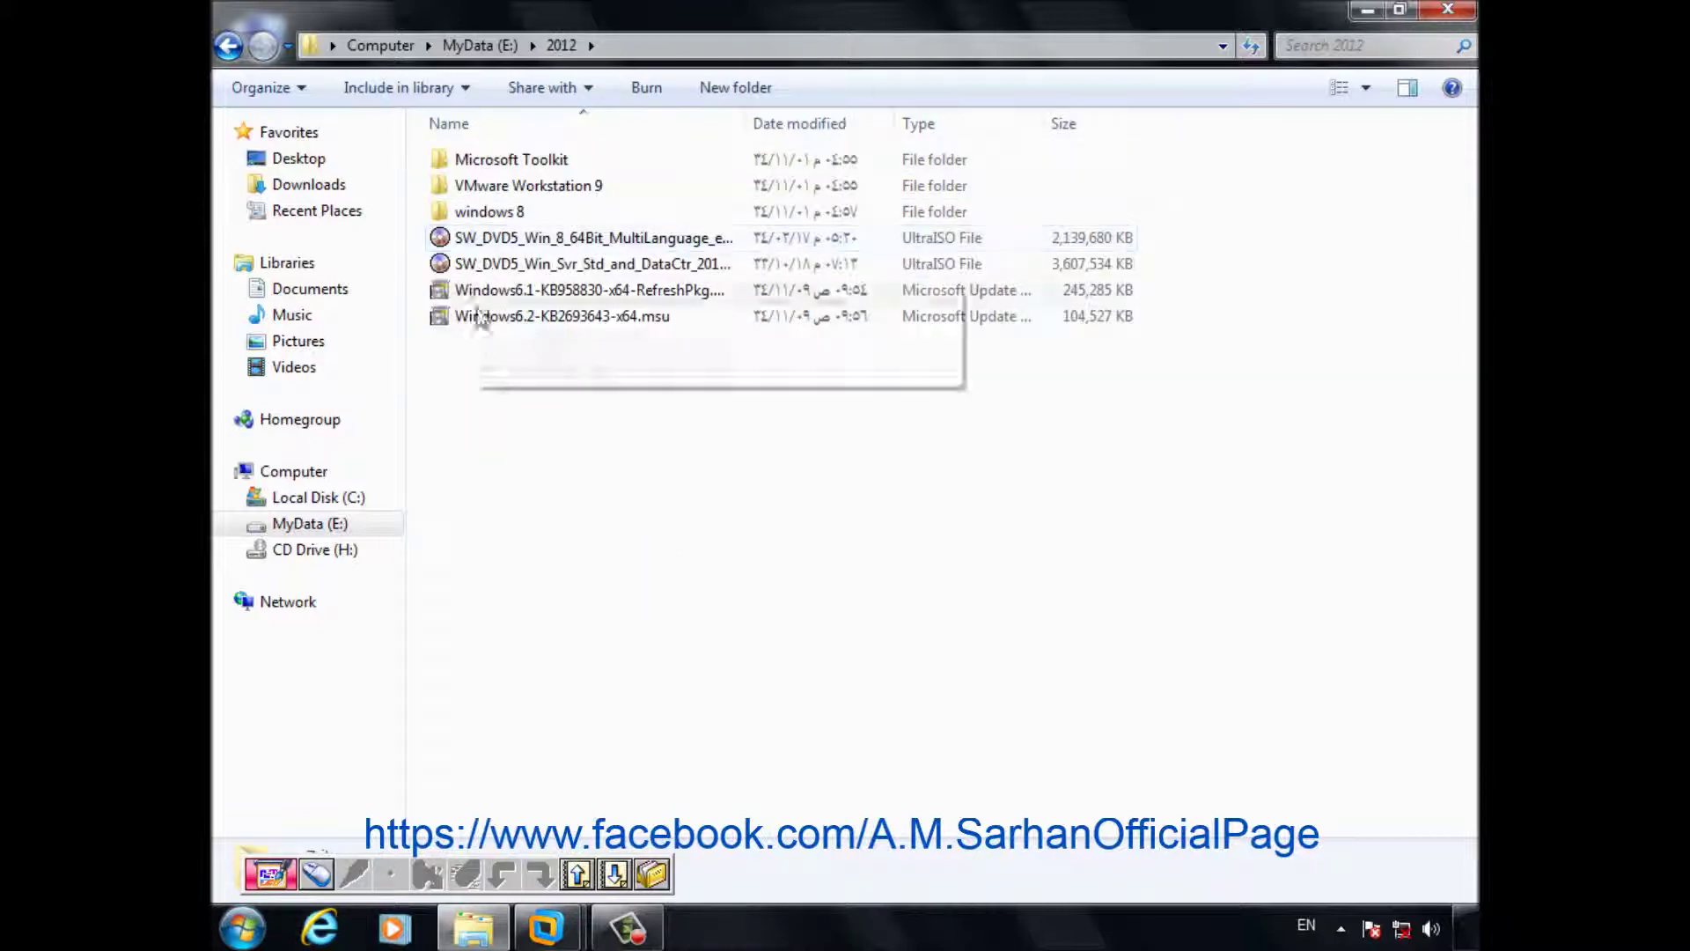
{"action": "left_click", "coordinate": [518, 165]}
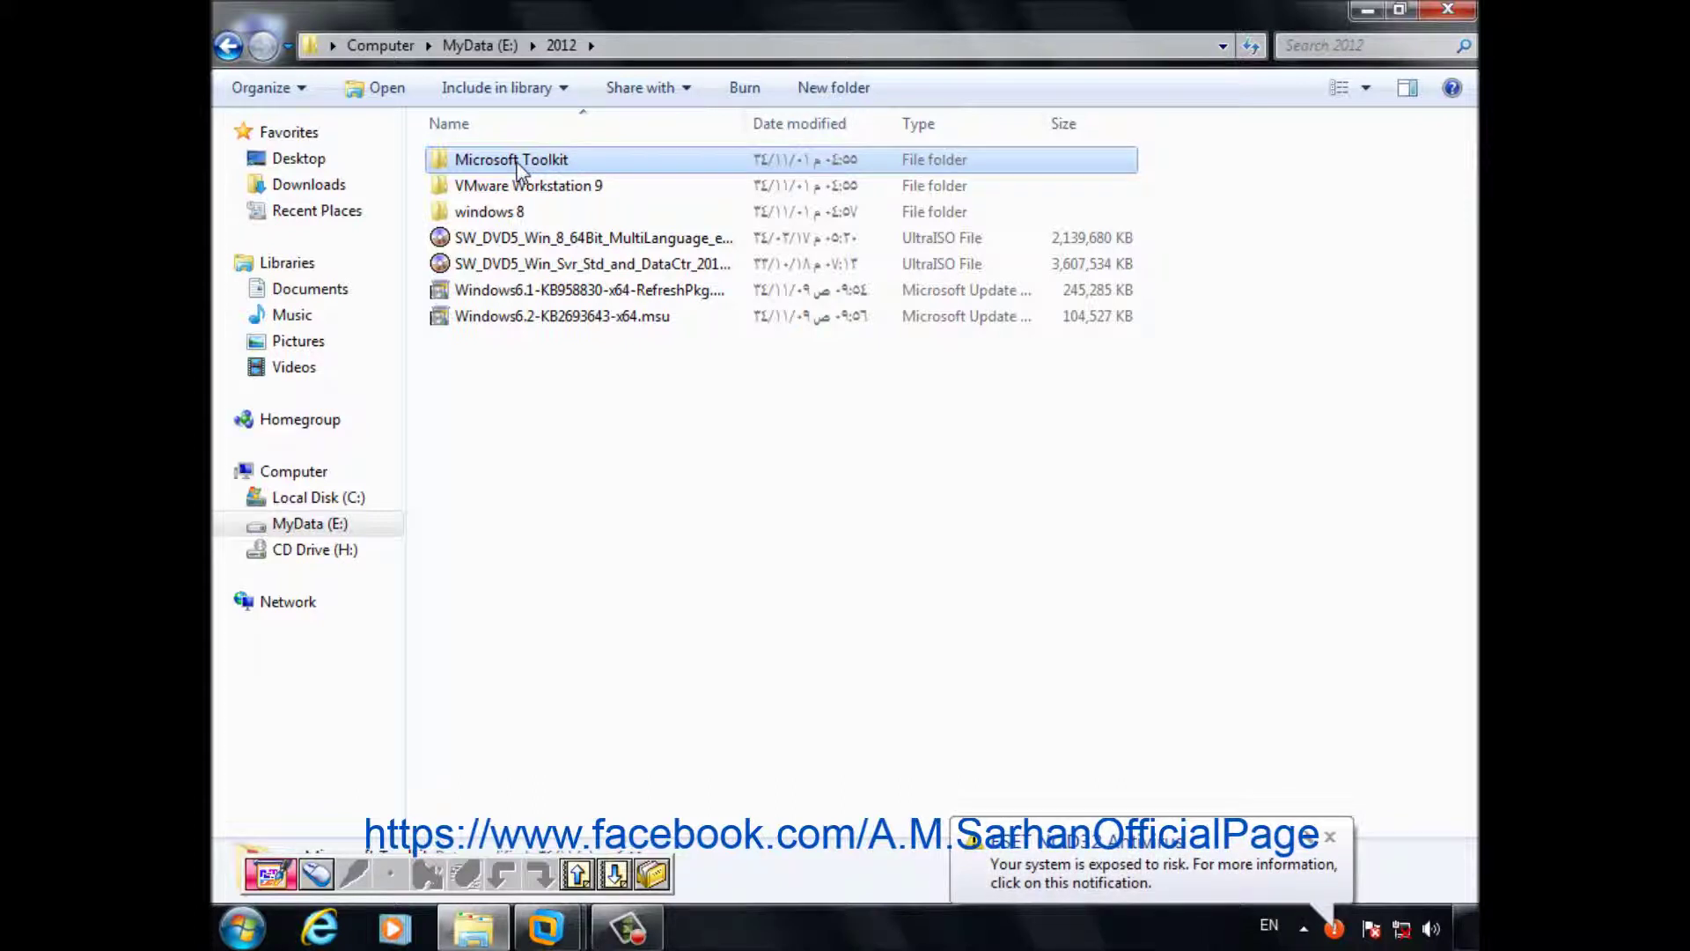
{"action": "double_click", "coordinate": [517, 164]}
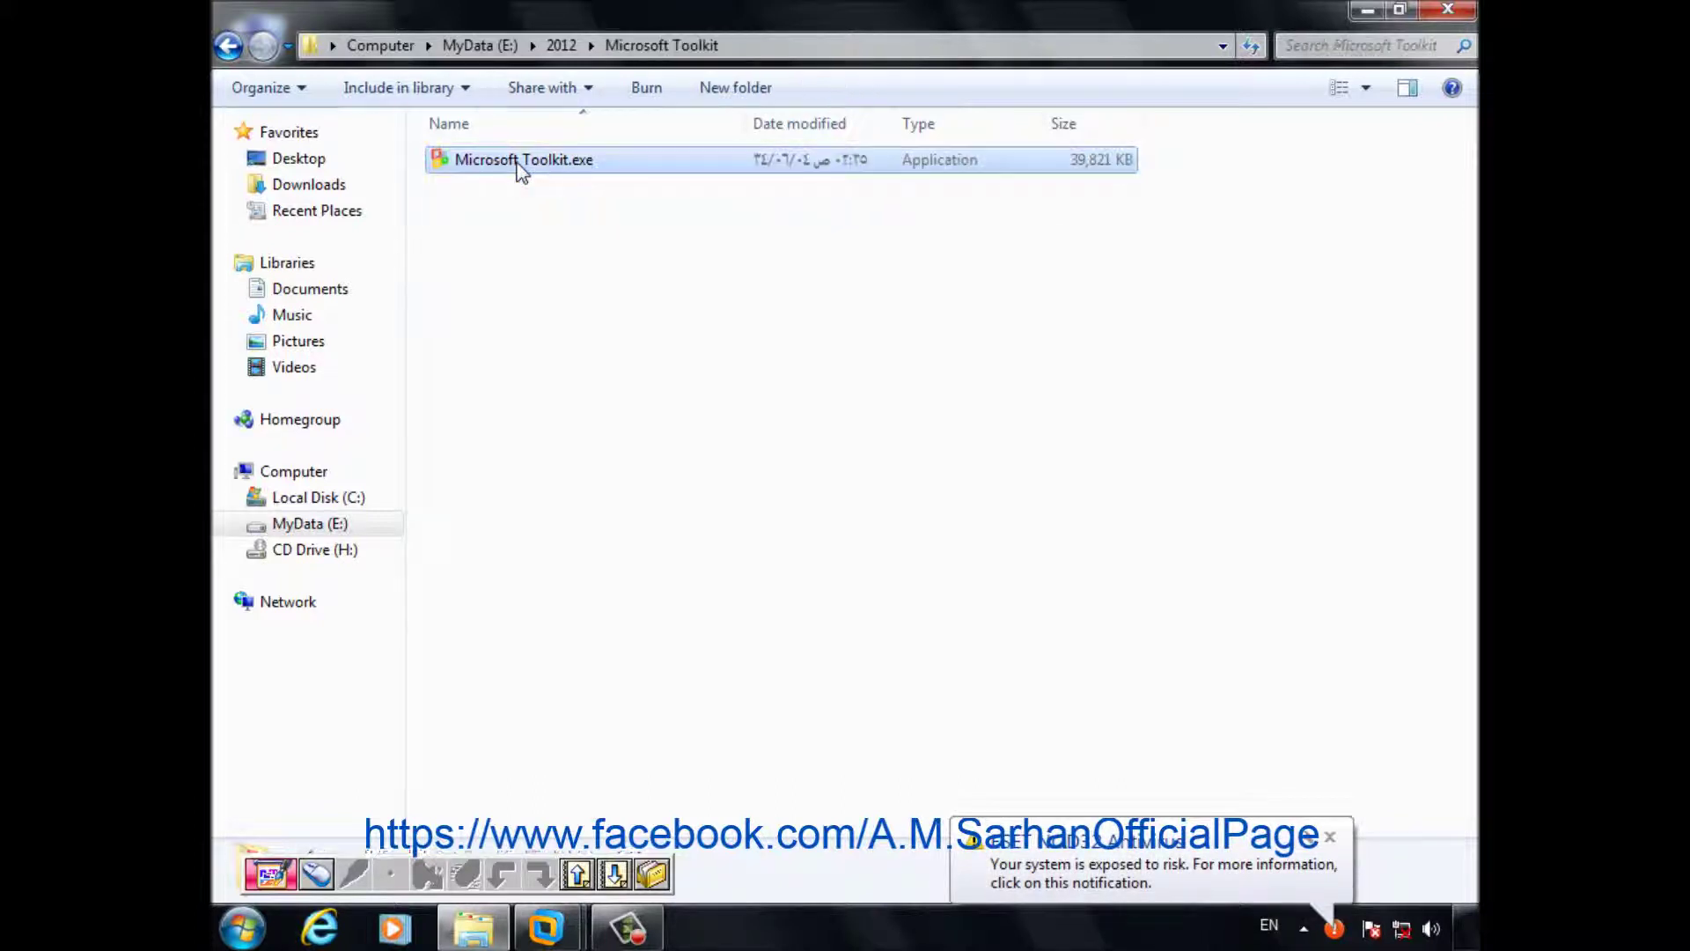
{"action": "left_click", "coordinate": [225, 53]}
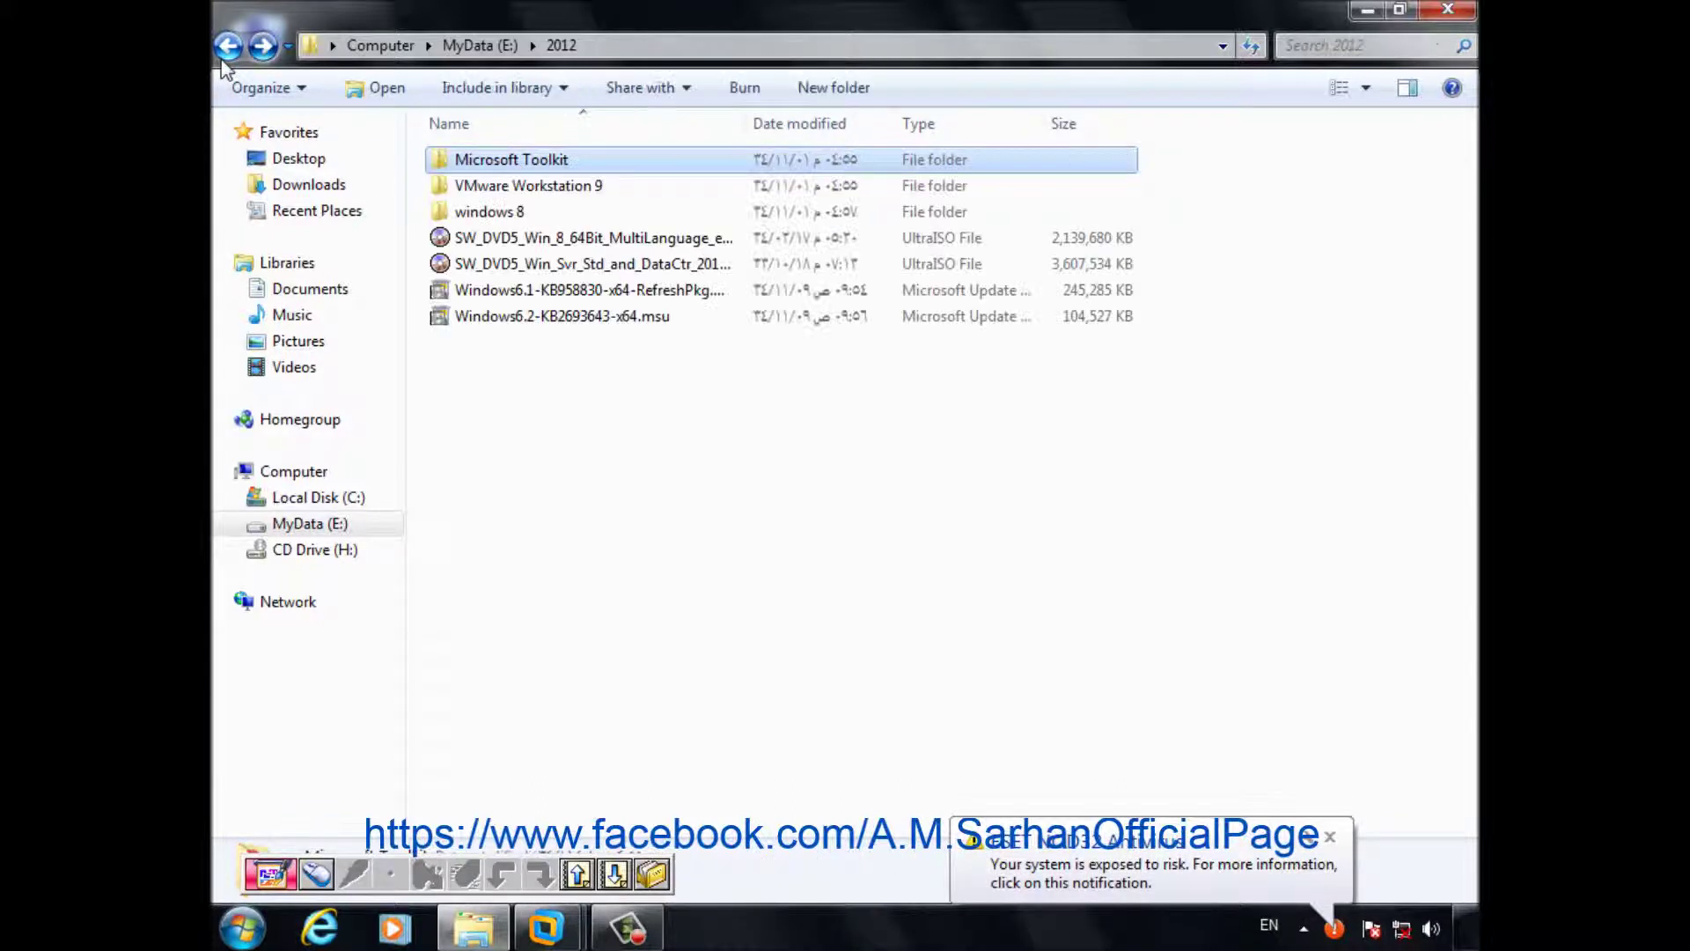
{"action": "double_click", "coordinate": [499, 162]}
{"action": "right_click", "coordinate": [491, 159]}
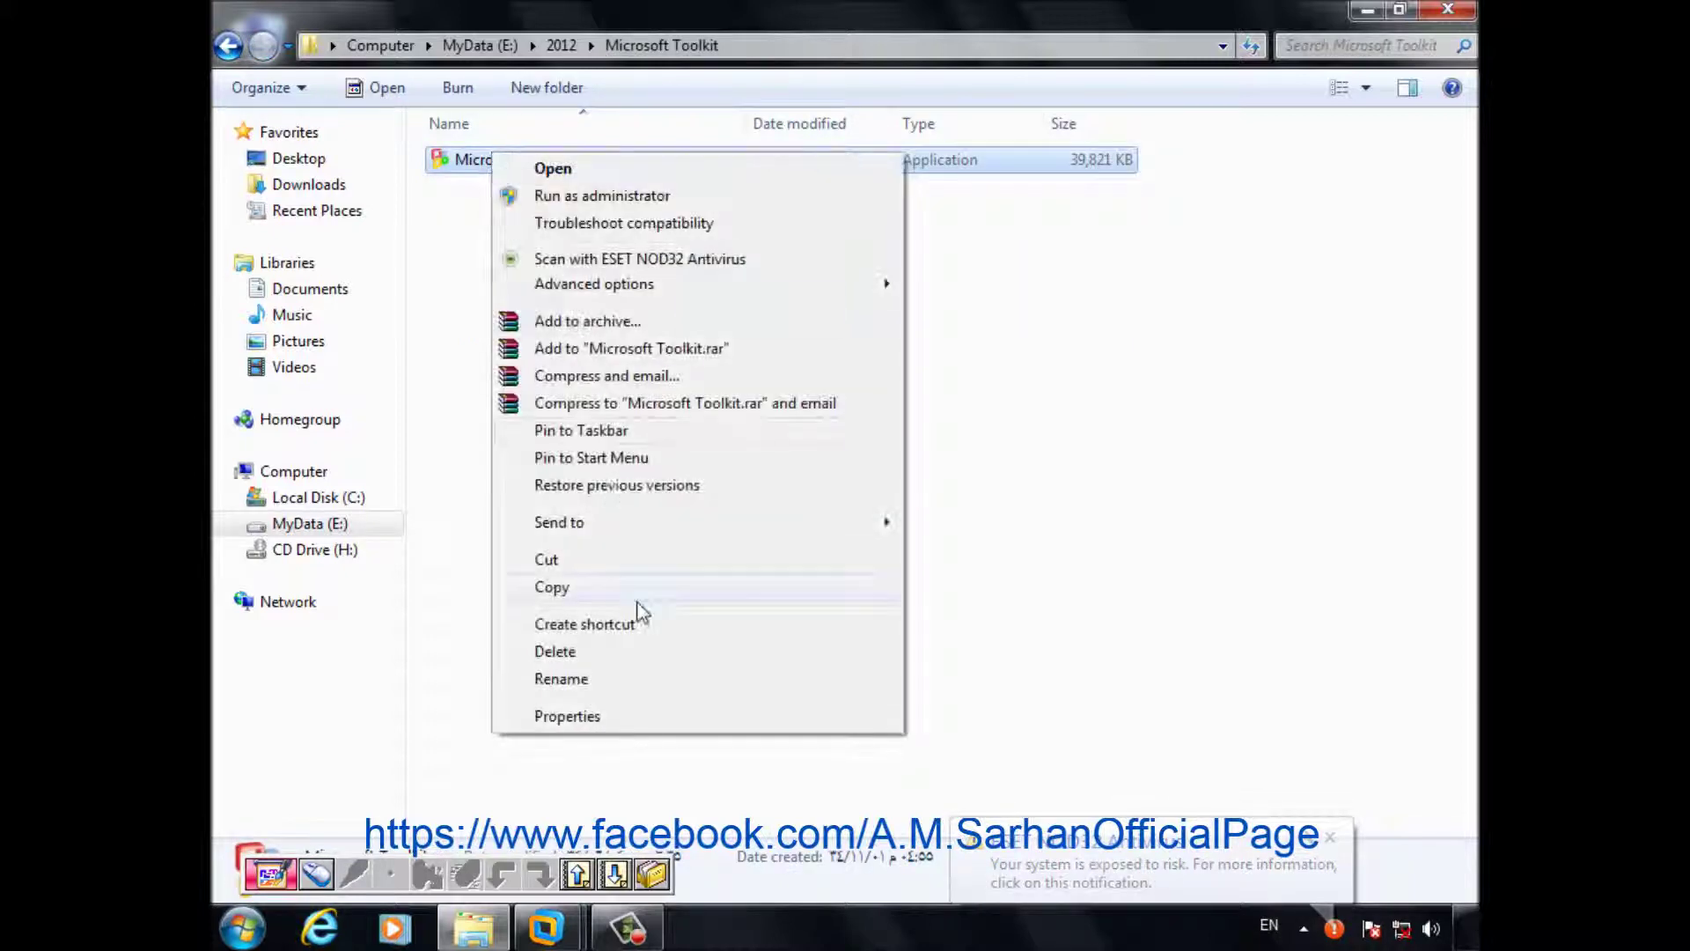
{"action": "left_click", "coordinate": [637, 603]}
- Paste Microsoft Toolkit.exe into the Site-eg server's Public\IT folder
{"action": "left_click", "coordinate": [1448, 9]}
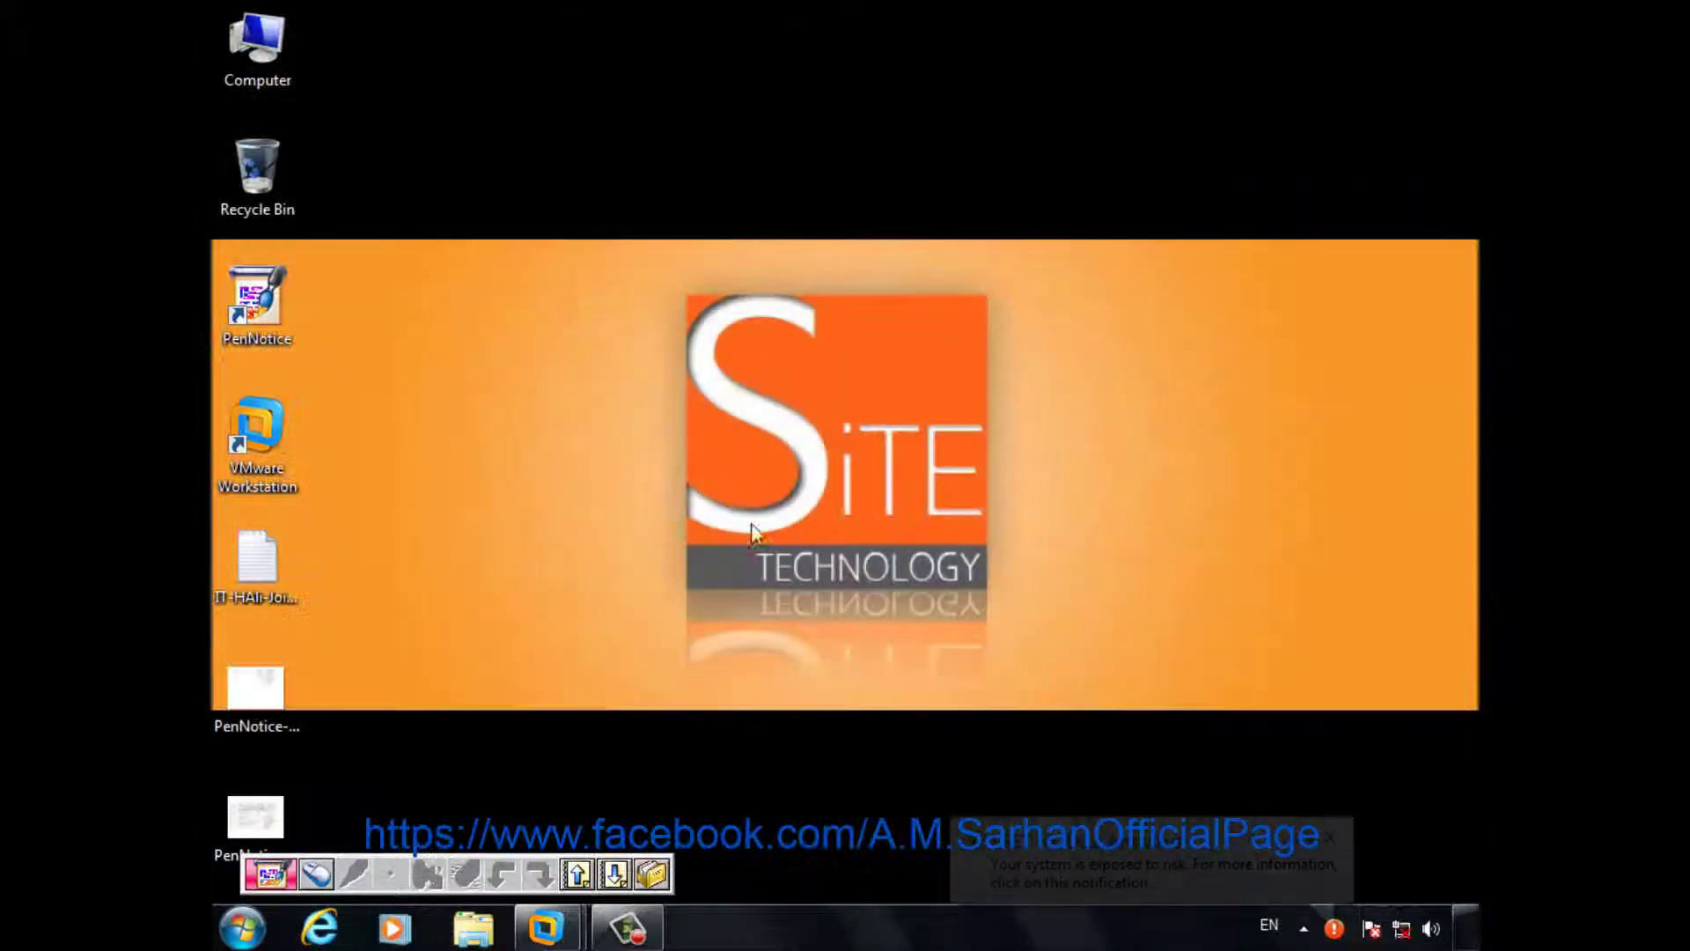
{"action": "mouse_move", "coordinate": [546, 926]}
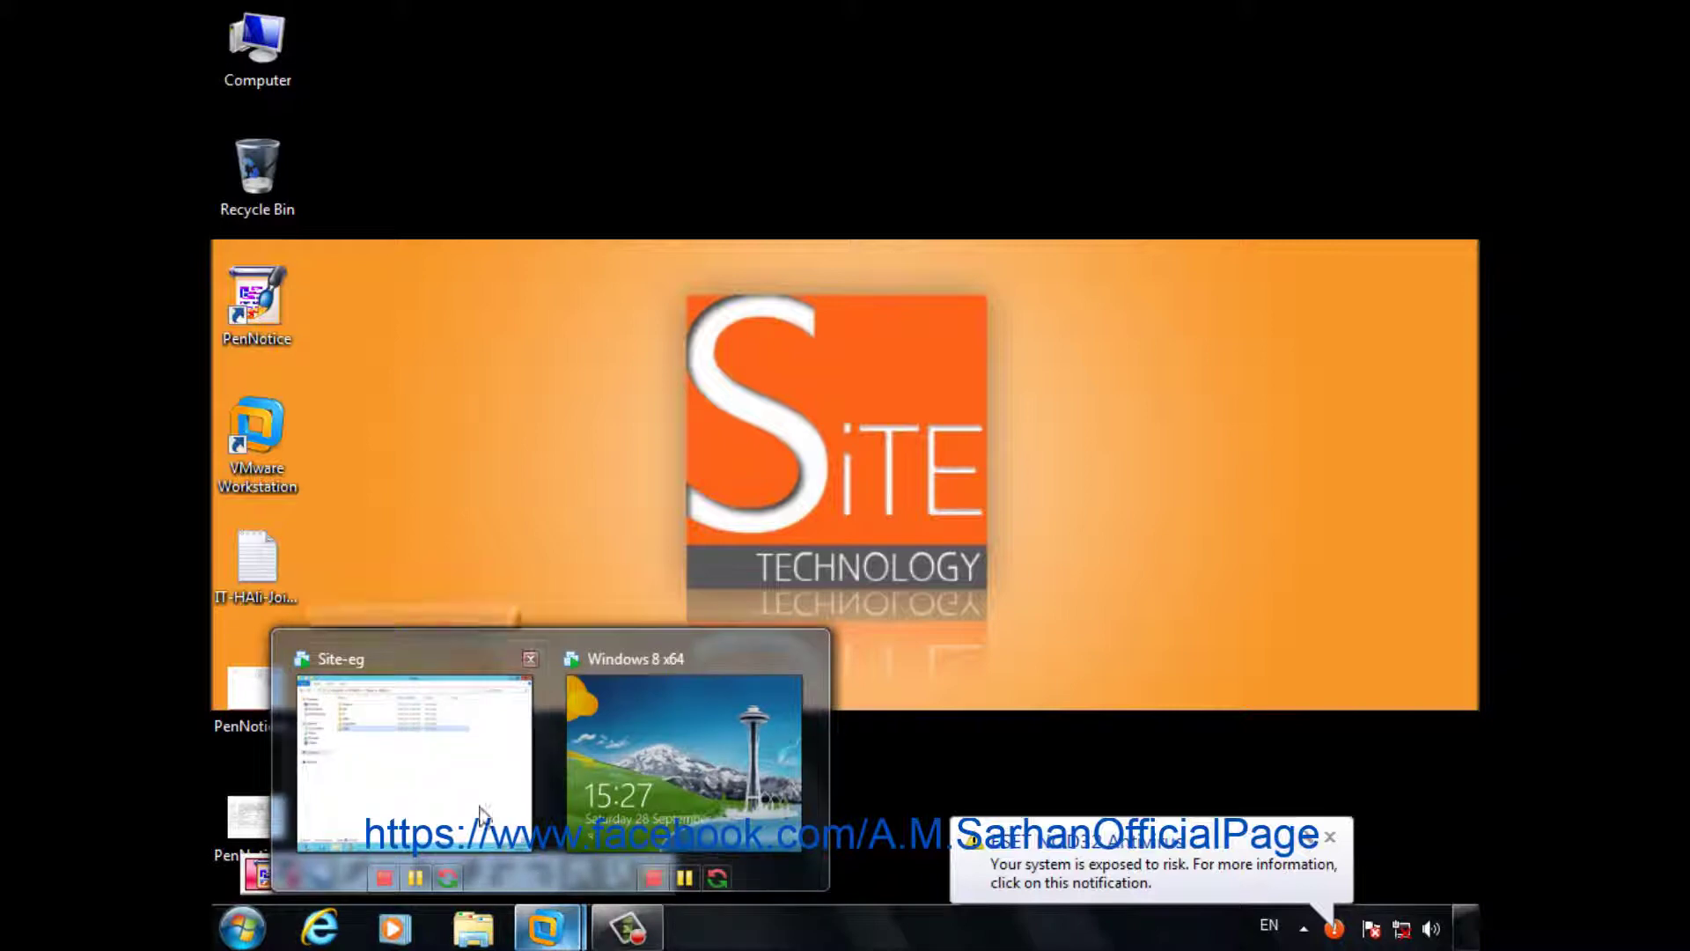
{"action": "left_click", "coordinate": [480, 810]}
{"action": "double_click", "coordinate": [460, 208]}
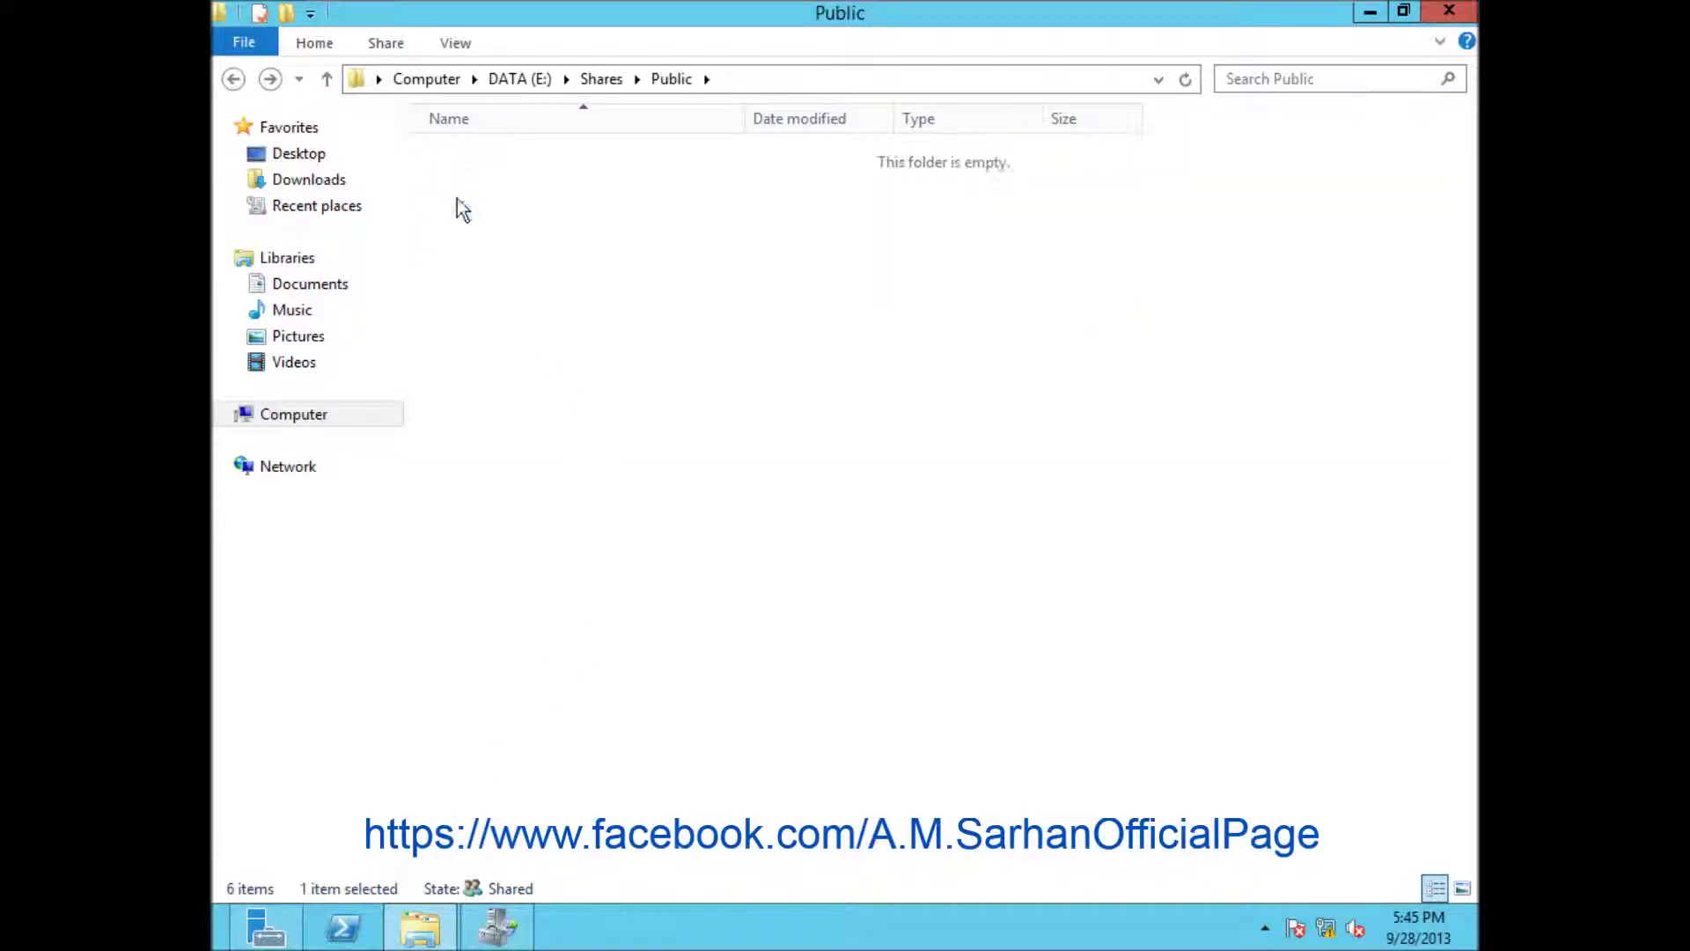
{"action": "right_click", "coordinate": [619, 441]}
{"action": "left_click", "coordinate": [684, 595]}
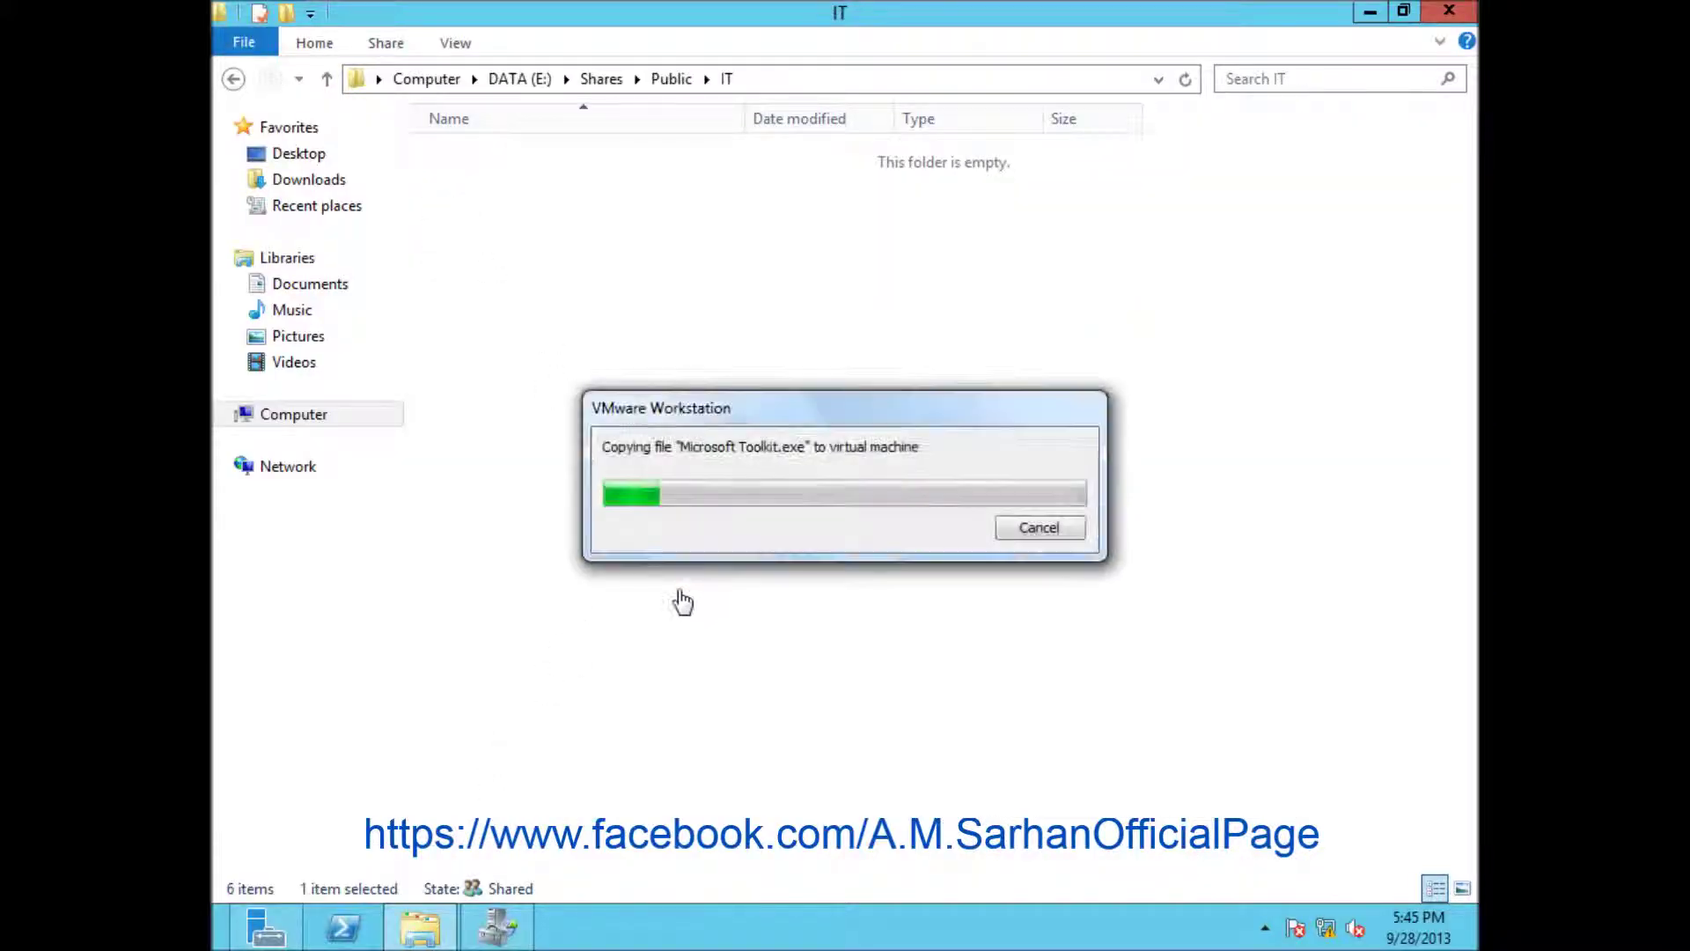
- Paste Microsoft Toolkit.exe into the Public\MRK folder
{"action": "left_click", "coordinate": [234, 87]}
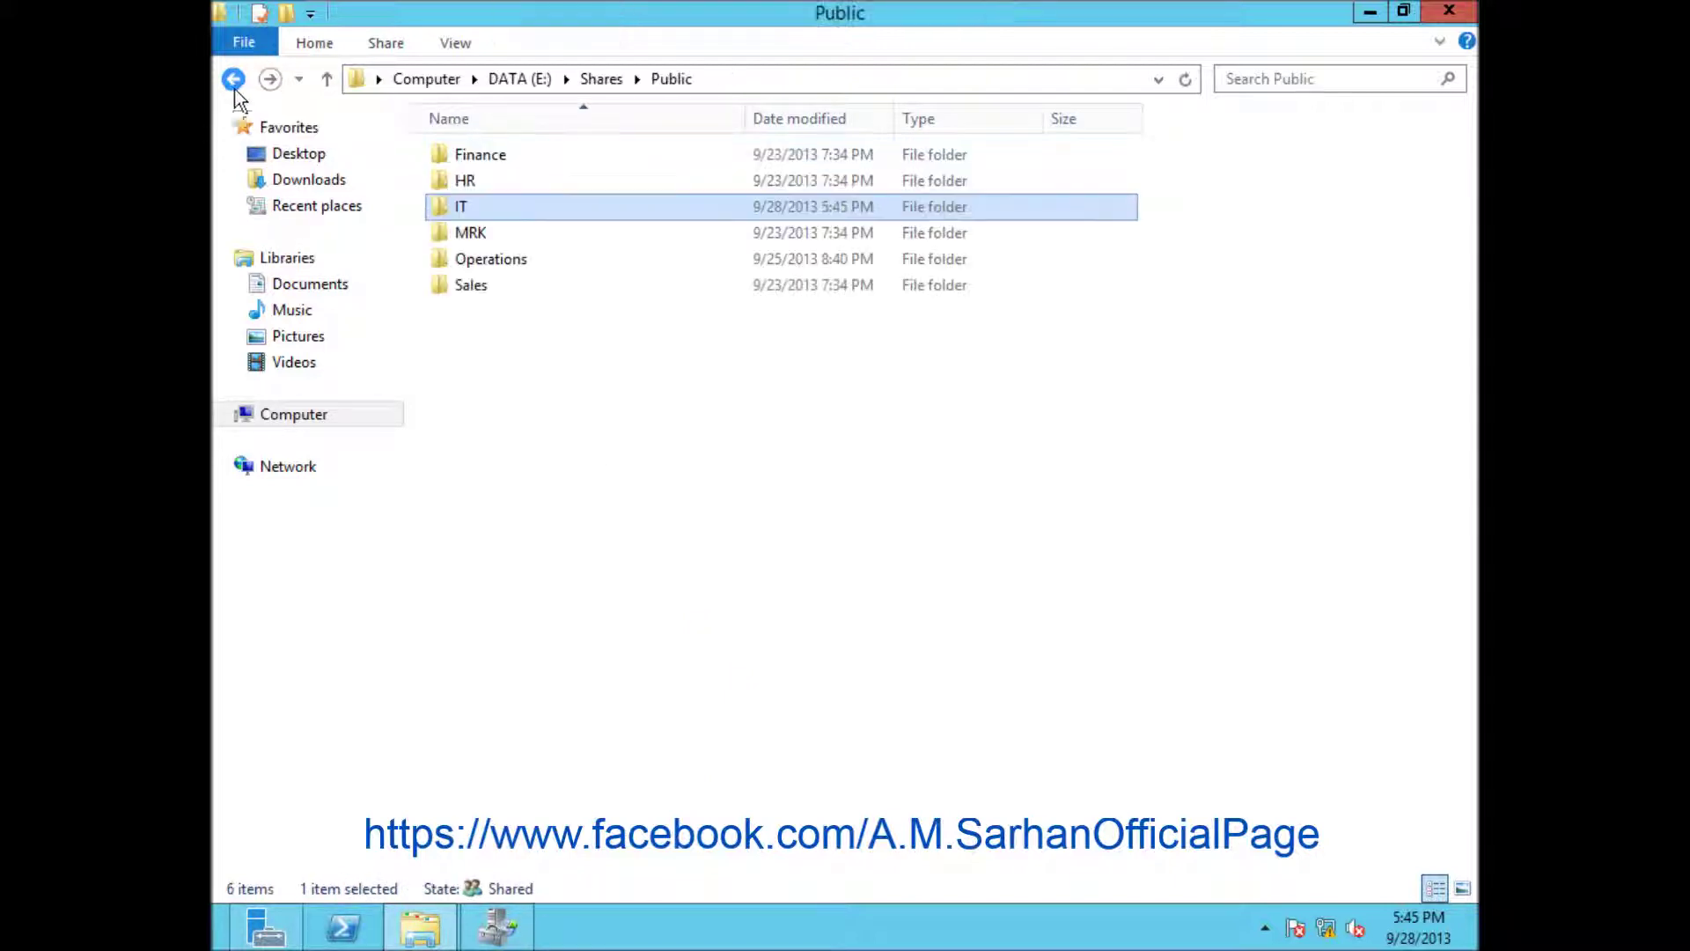
{"action": "double_click", "coordinate": [489, 234]}
{"action": "right_click", "coordinate": [552, 346]}
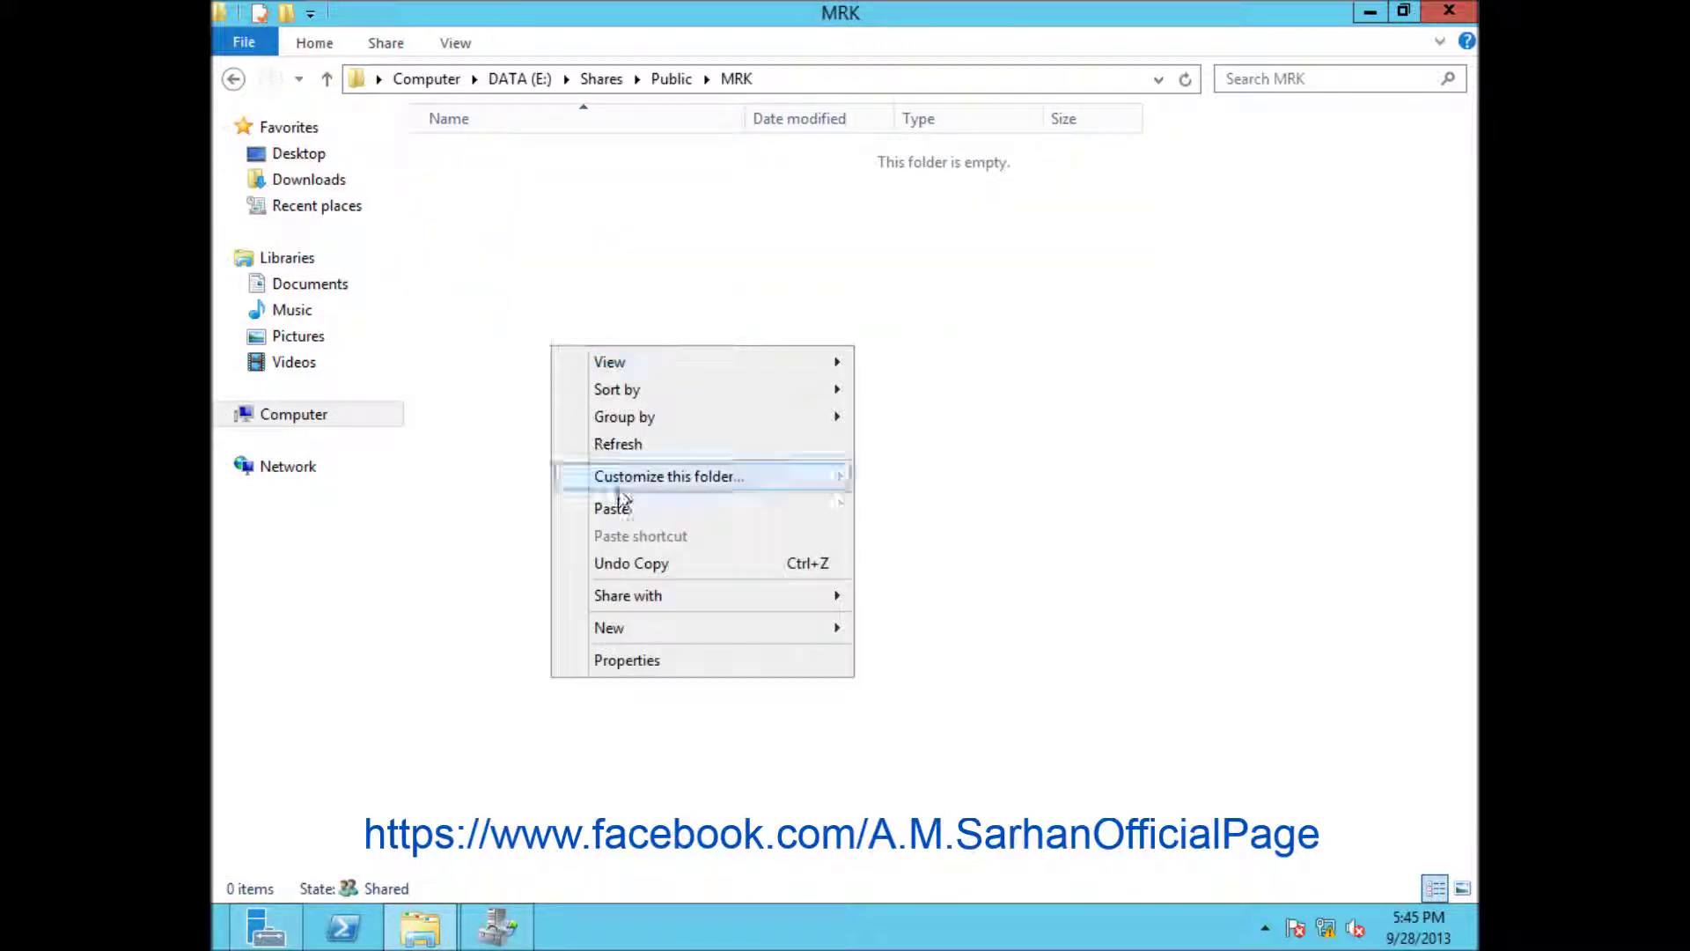
{"action": "left_click", "coordinate": [613, 509]}
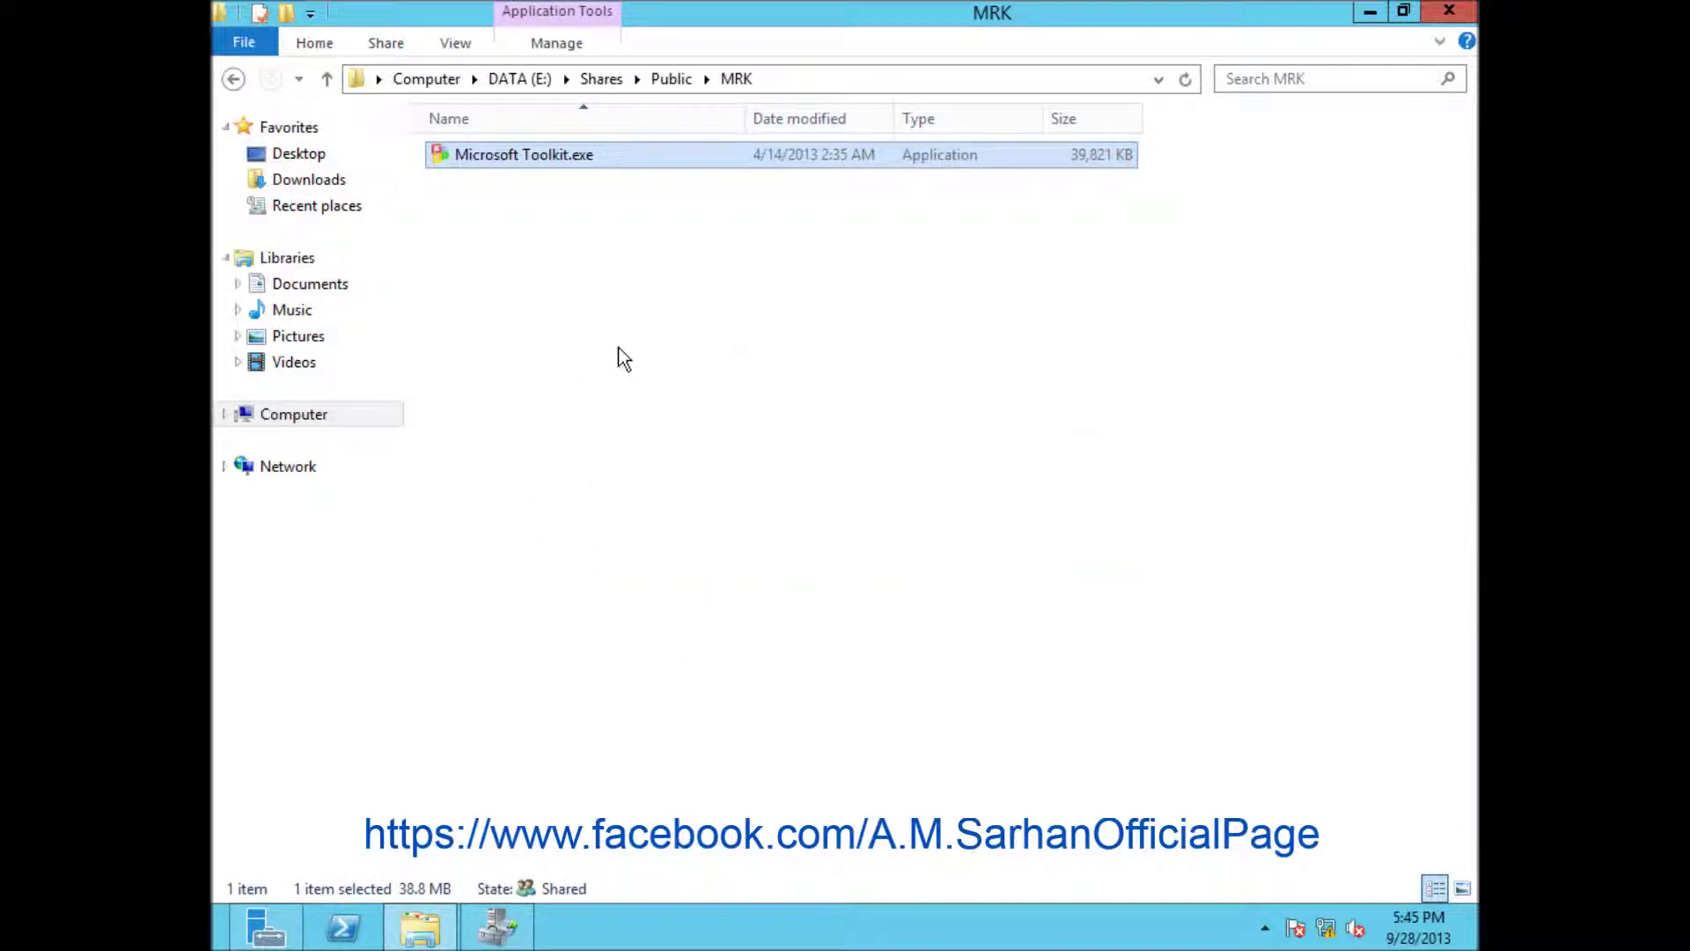
- Duplicate the exe in MRK as Microsoft Toolkit - Copy.exe
{"action": "right_click", "coordinate": [488, 161]}
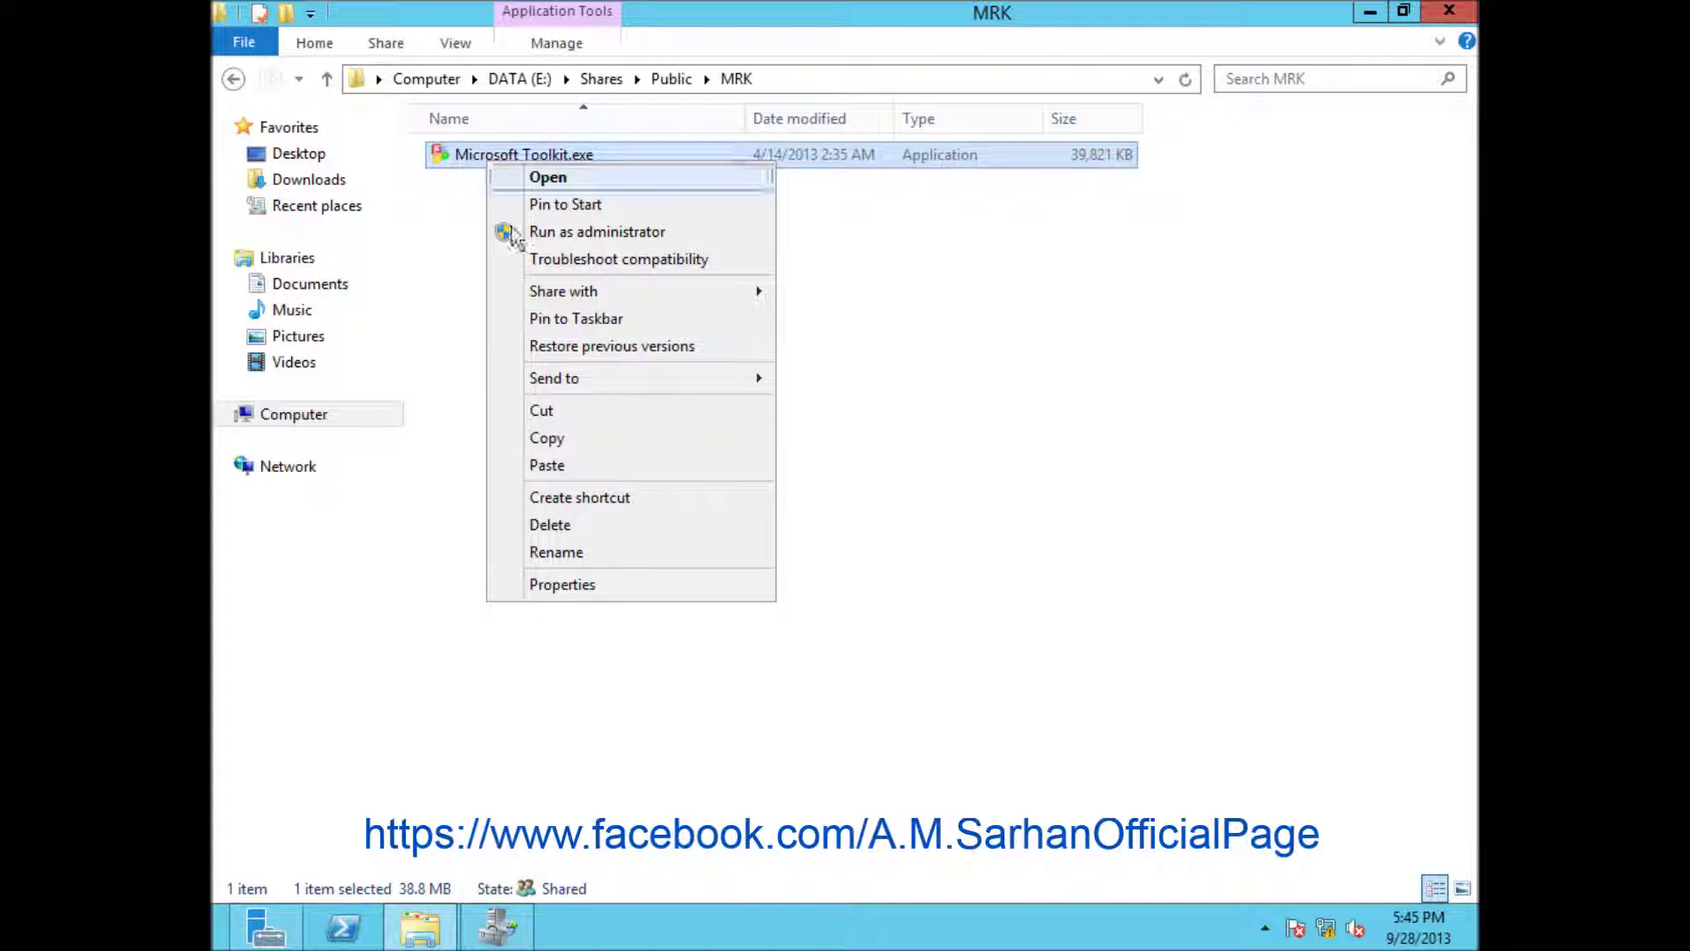
{"action": "left_click", "coordinate": [585, 438]}
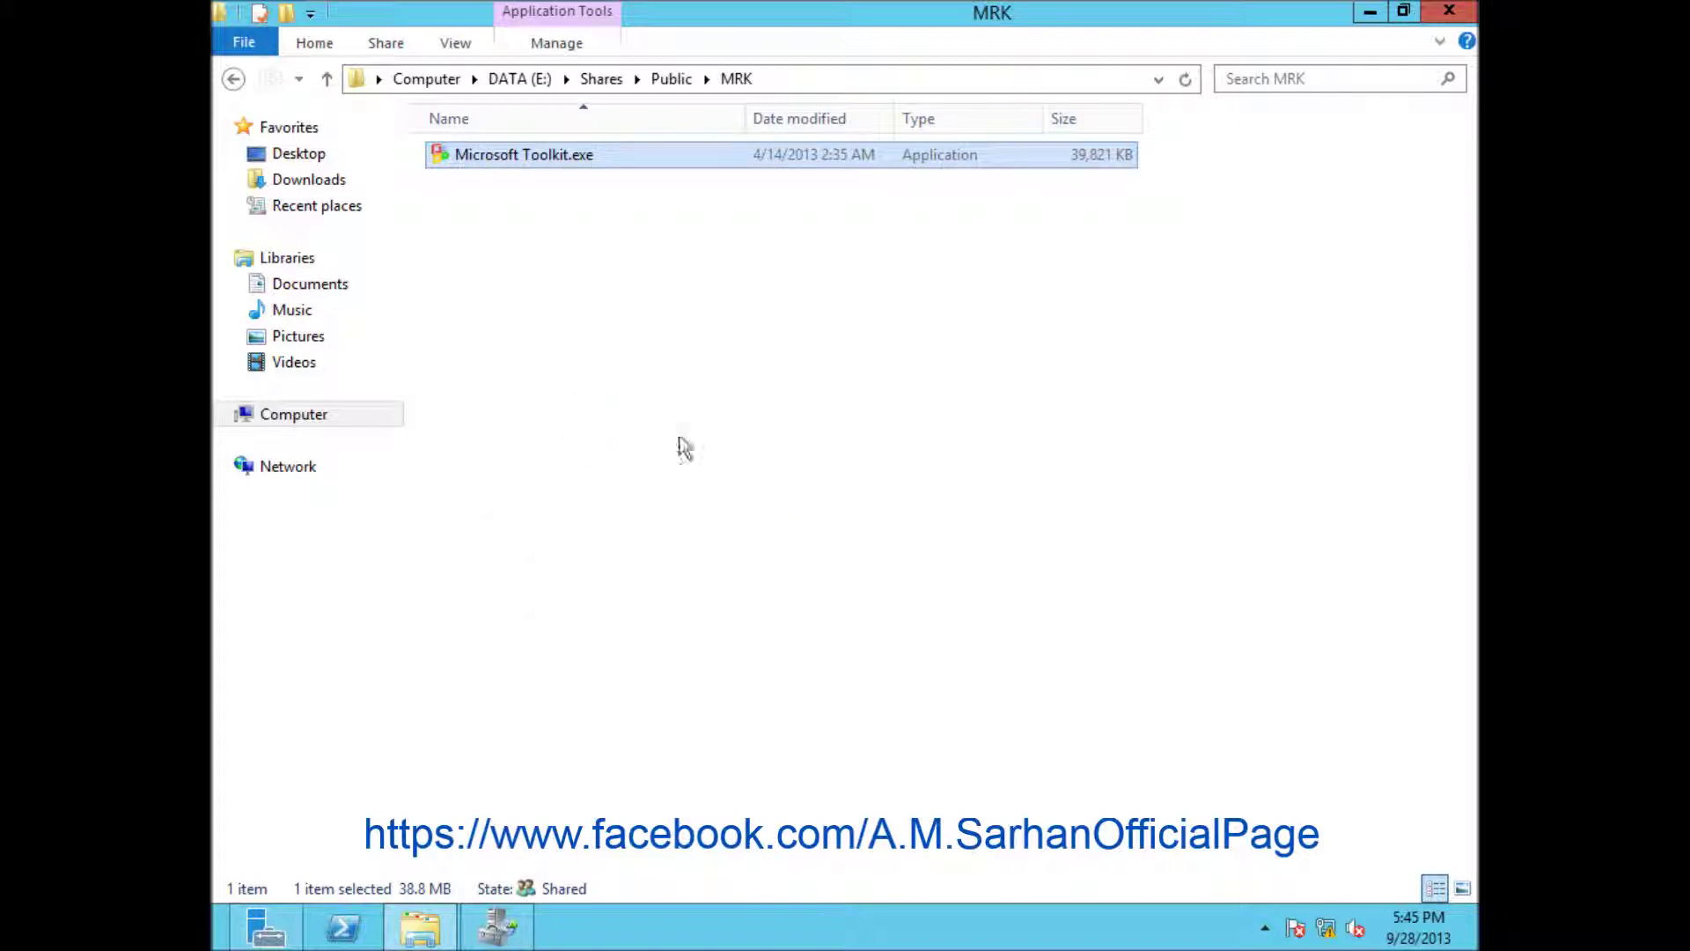
{"action": "right_click", "coordinate": [810, 389]}
{"action": "left_click", "coordinate": [872, 552]}
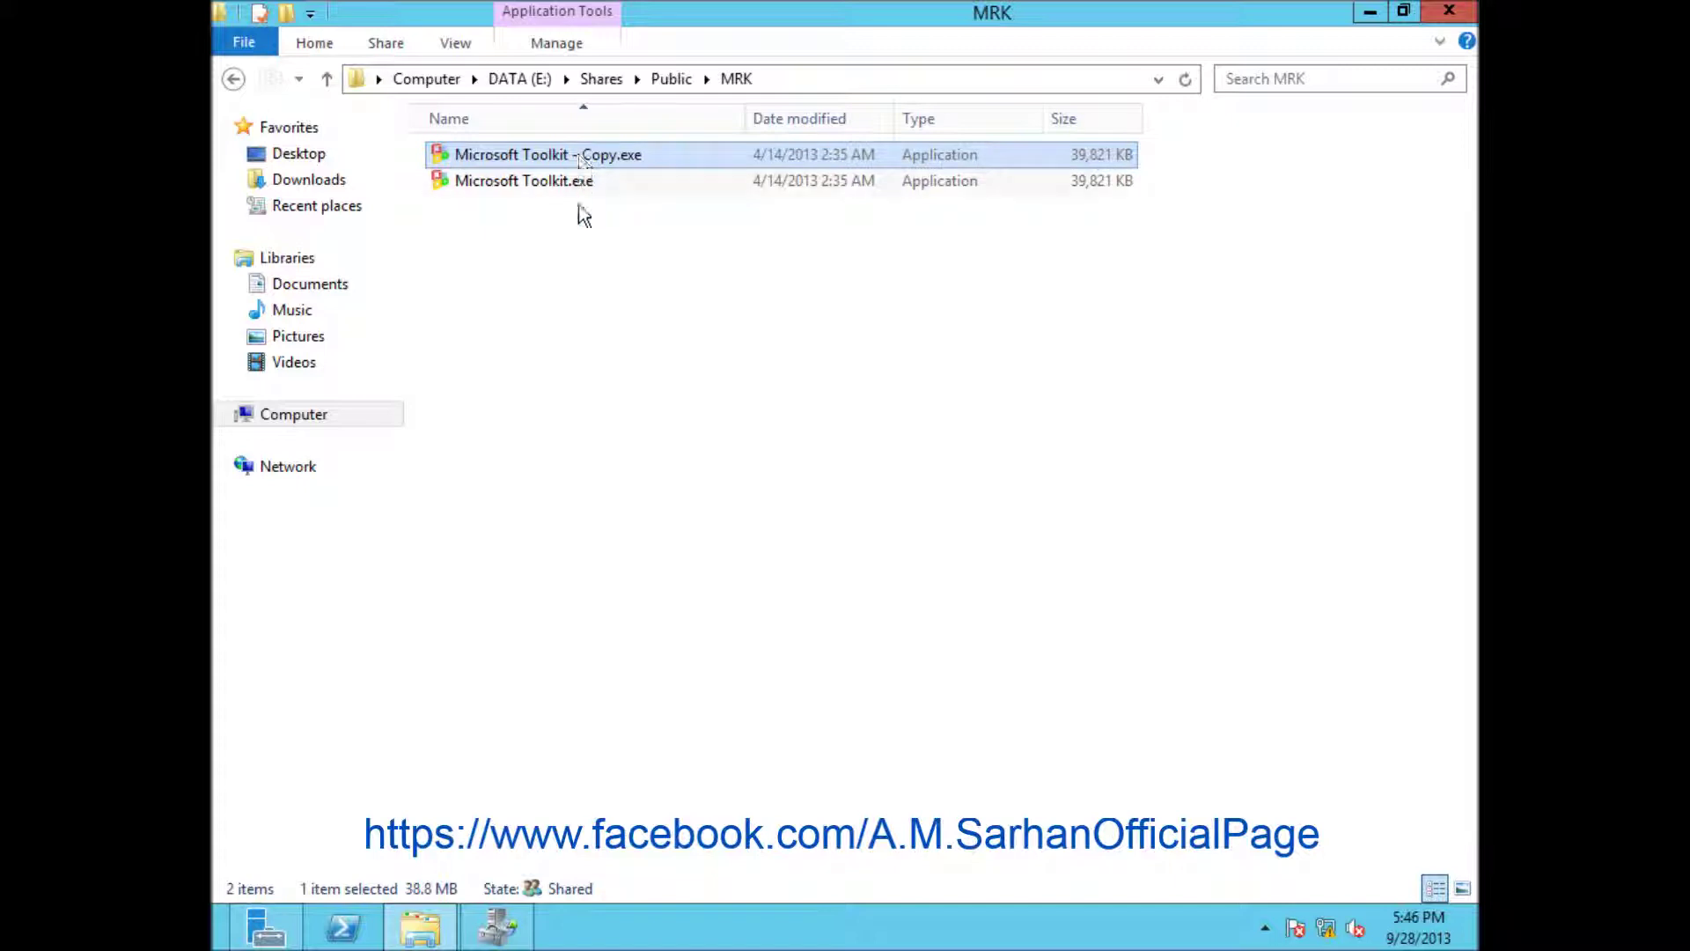
- Confirm the IT folder still holds its copy, then close Explorer
{"action": "left_click", "coordinate": [233, 78]}
{"action": "double_click", "coordinate": [502, 204]}
{"action": "left_click", "coordinate": [1449, 10]}
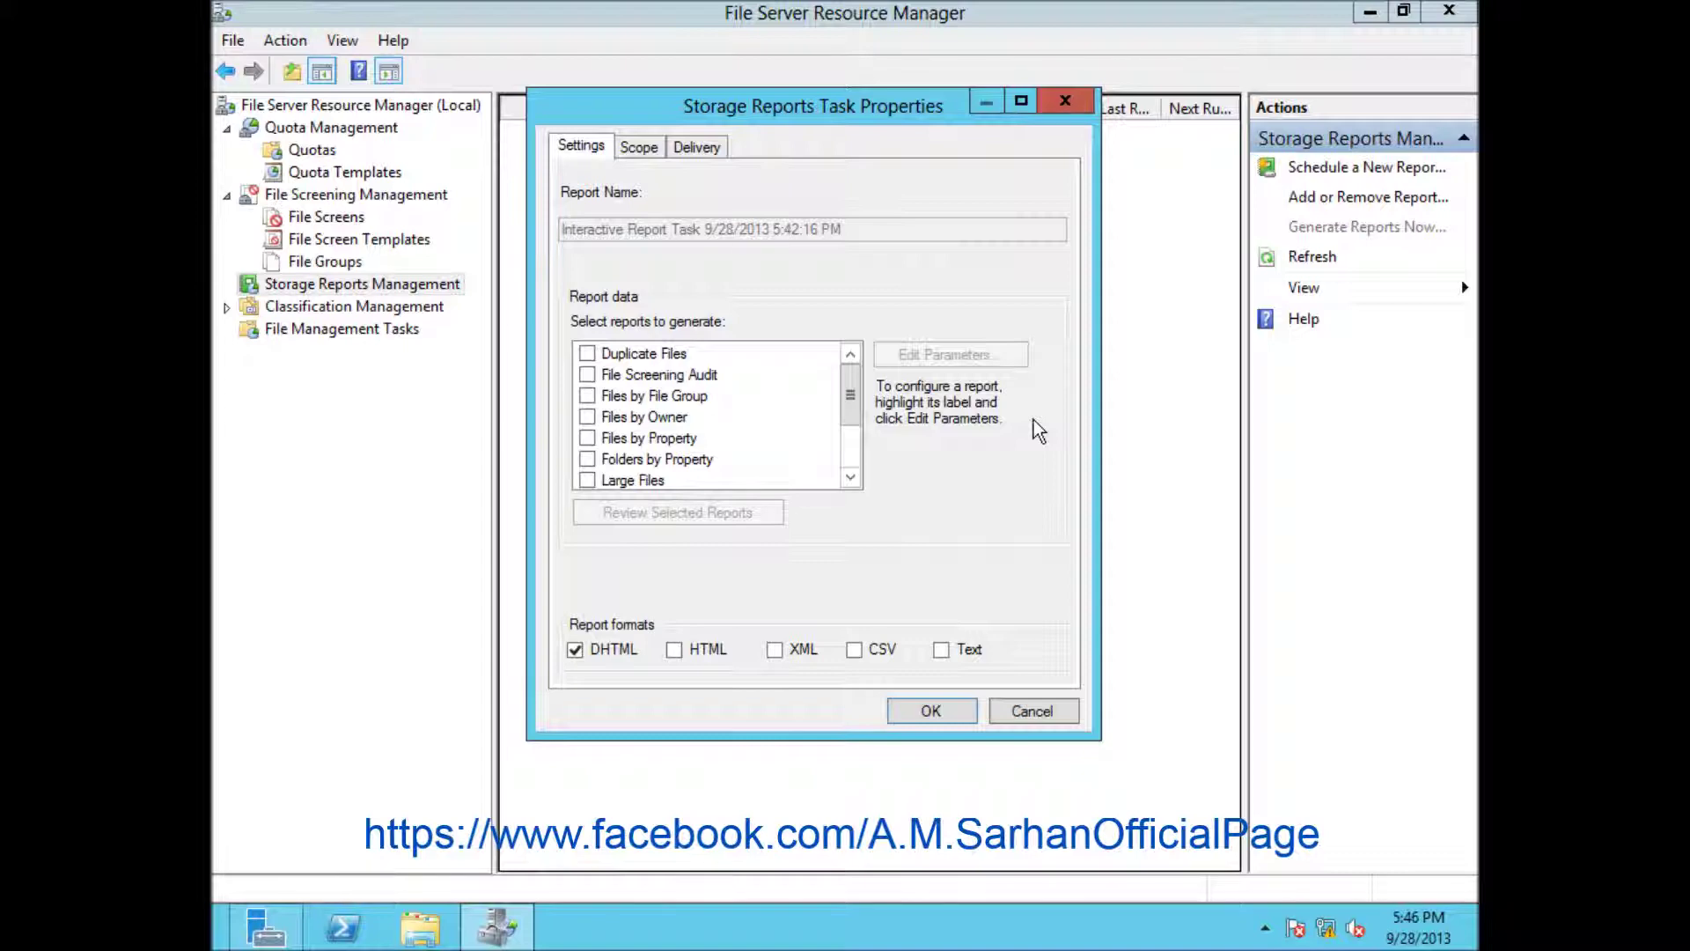
- Tick the Duplicate Files report and review its parameters without changing them
{"action": "left_click", "coordinate": [587, 354]}
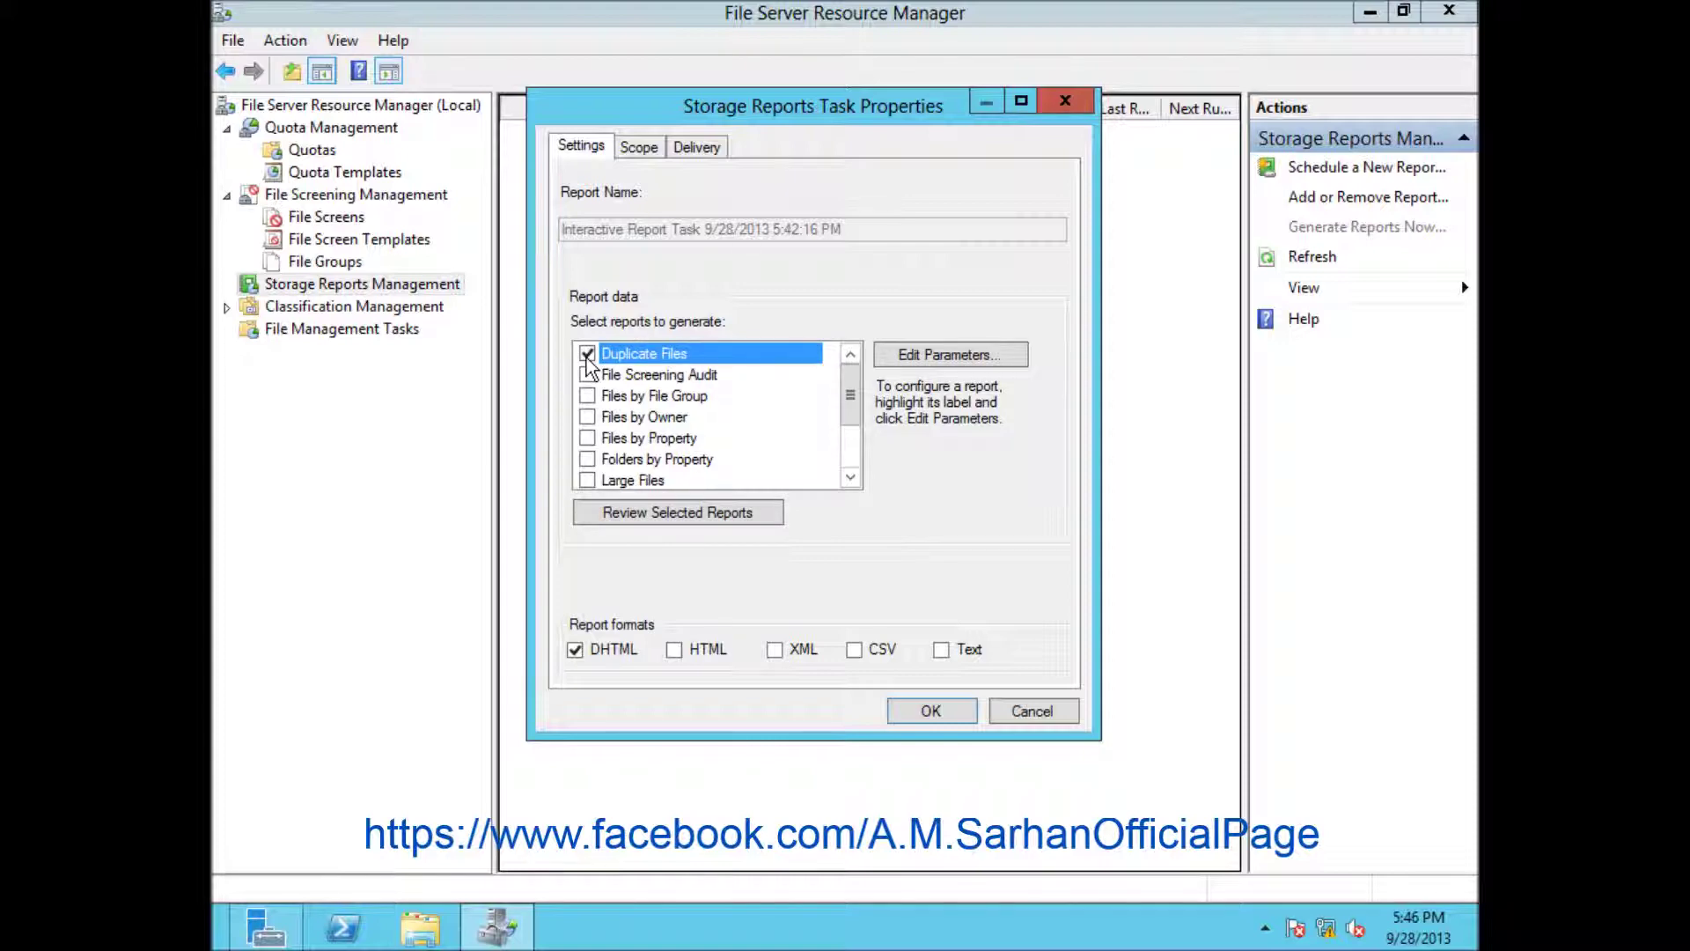
{"action": "left_click", "coordinate": [1011, 357]}
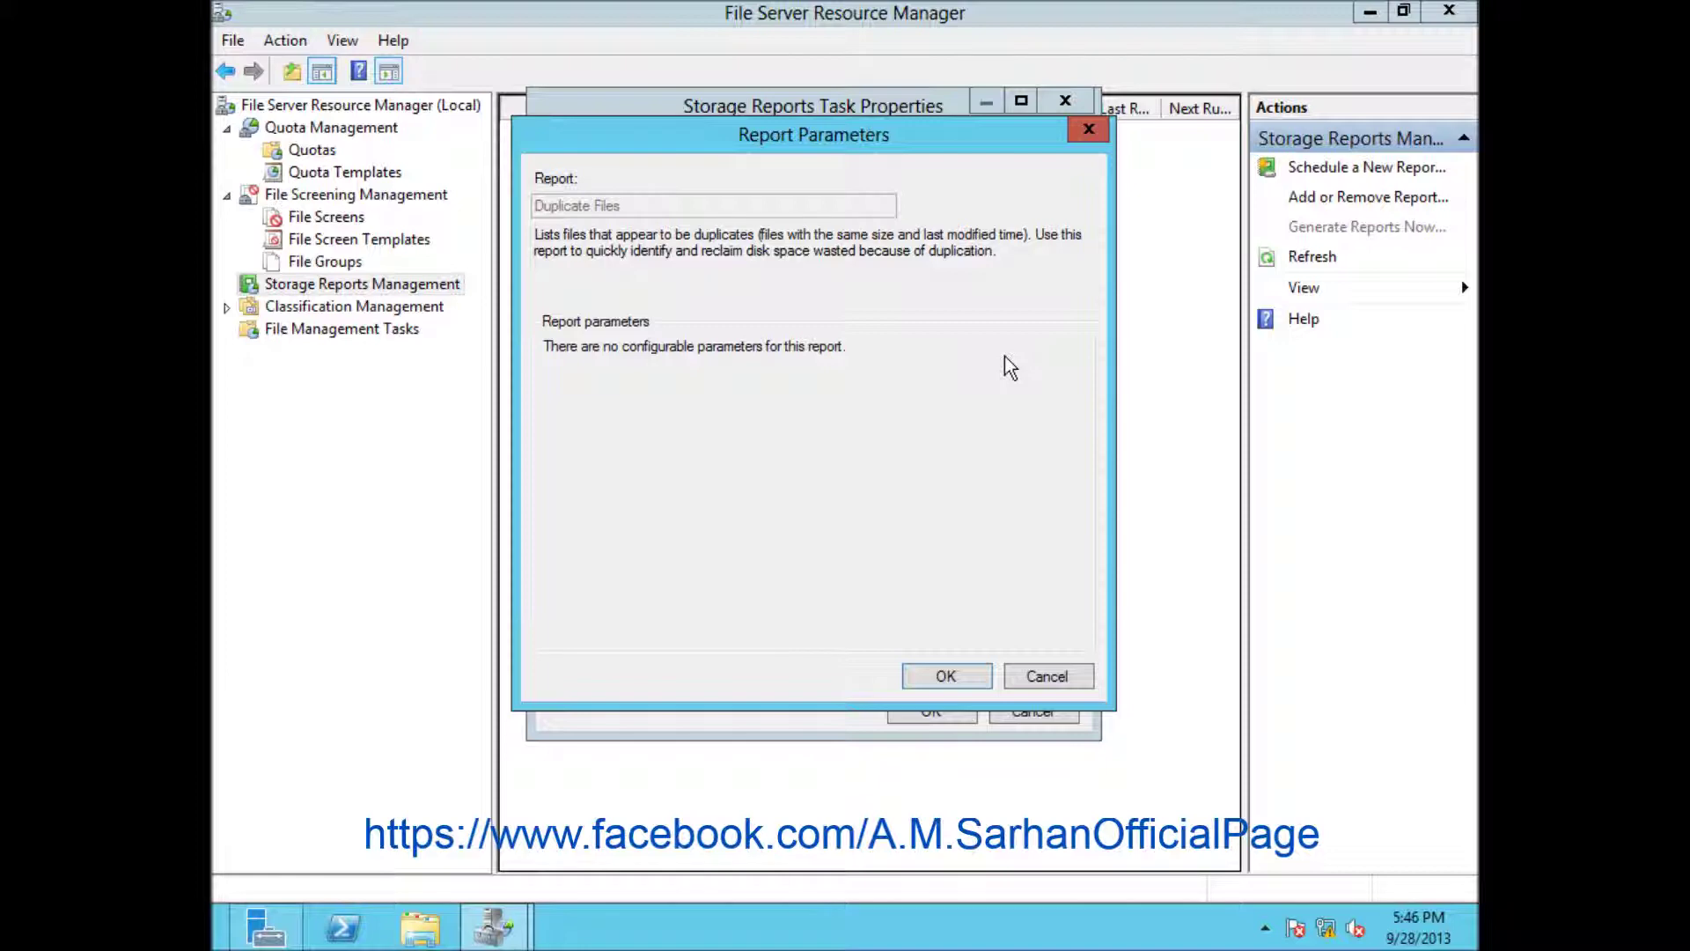
{"action": "left_click", "coordinate": [1079, 681]}
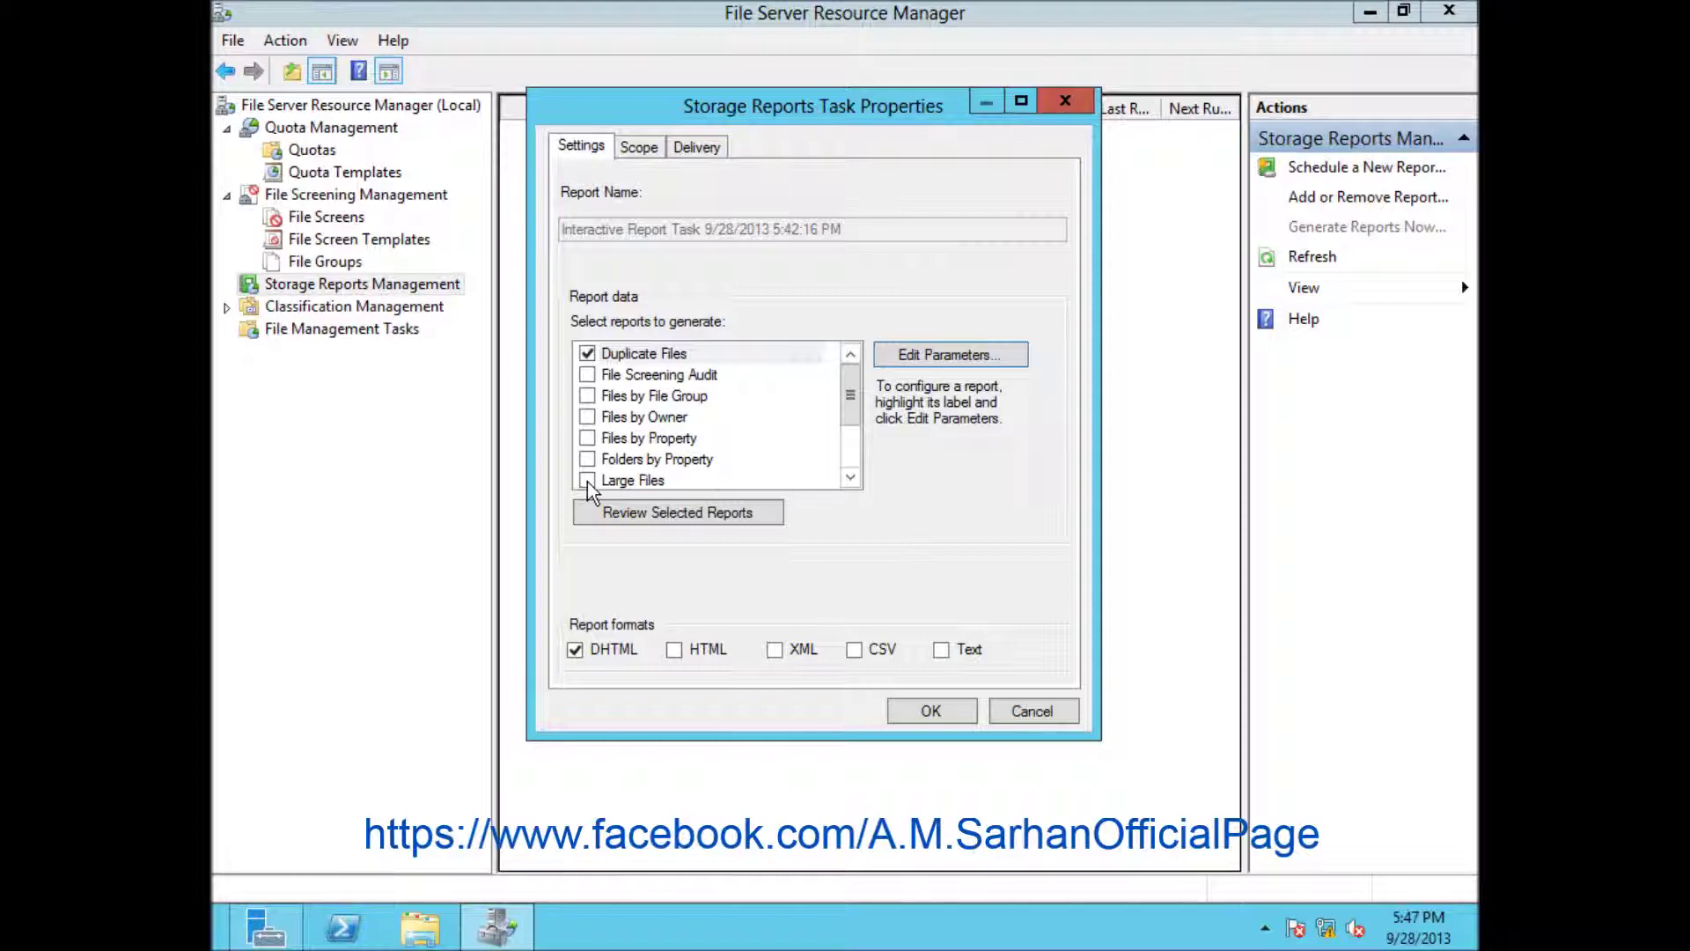
{"action": "left_click", "coordinate": [947, 357]}
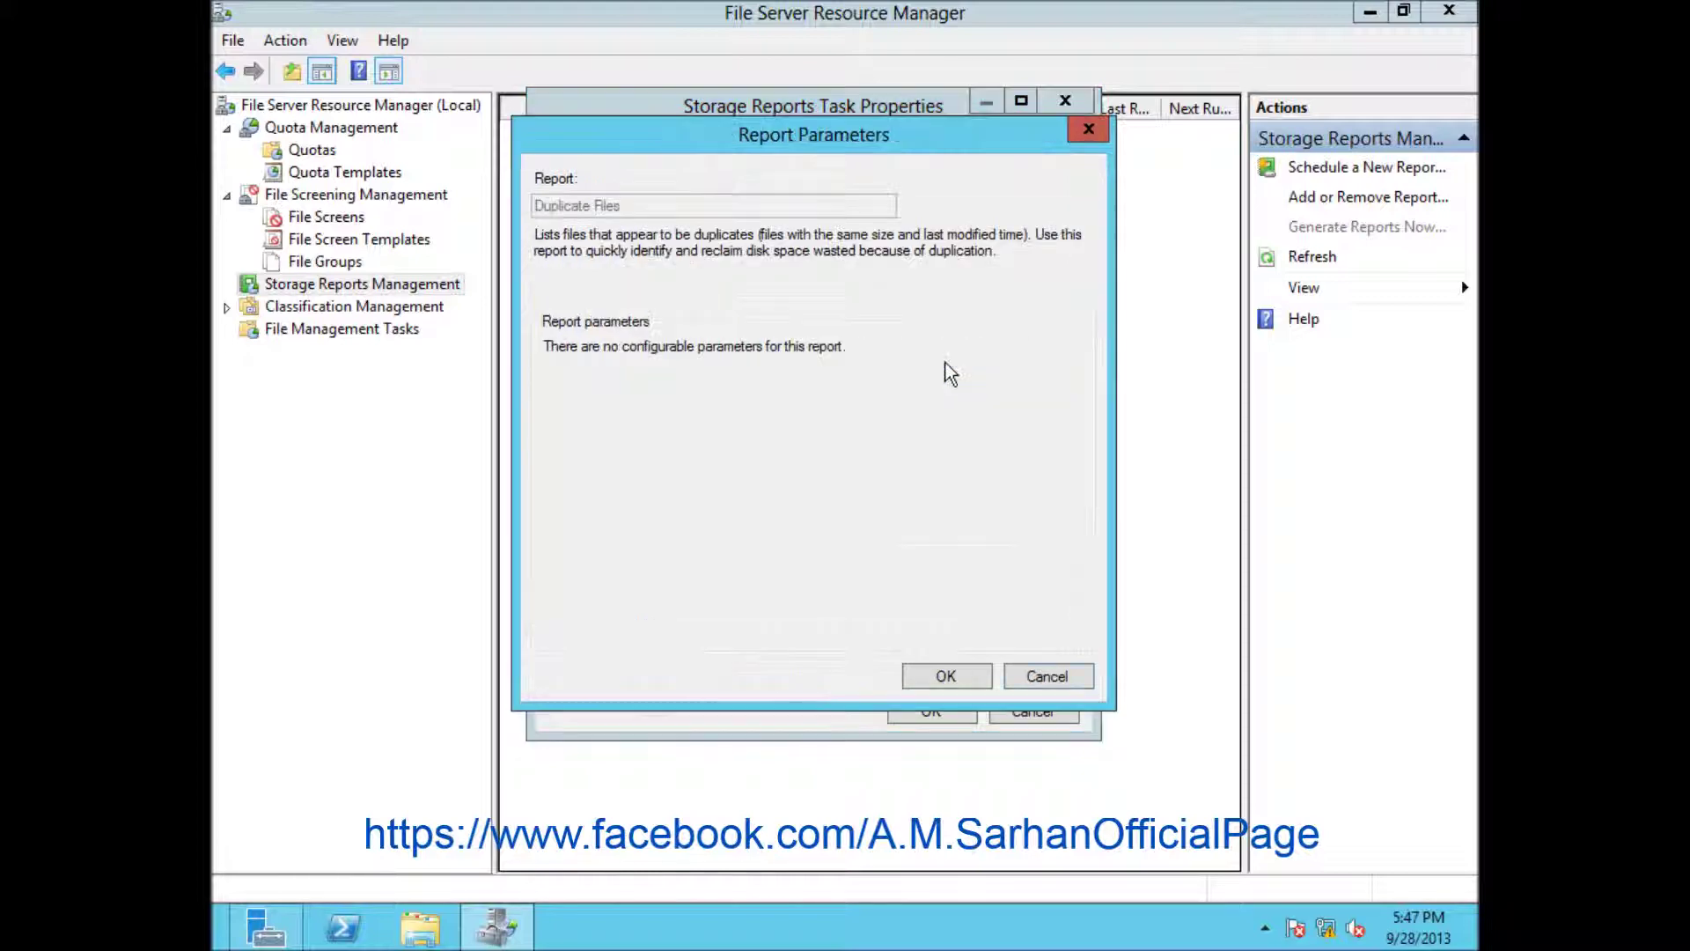
{"action": "left_click", "coordinate": [1044, 680]}
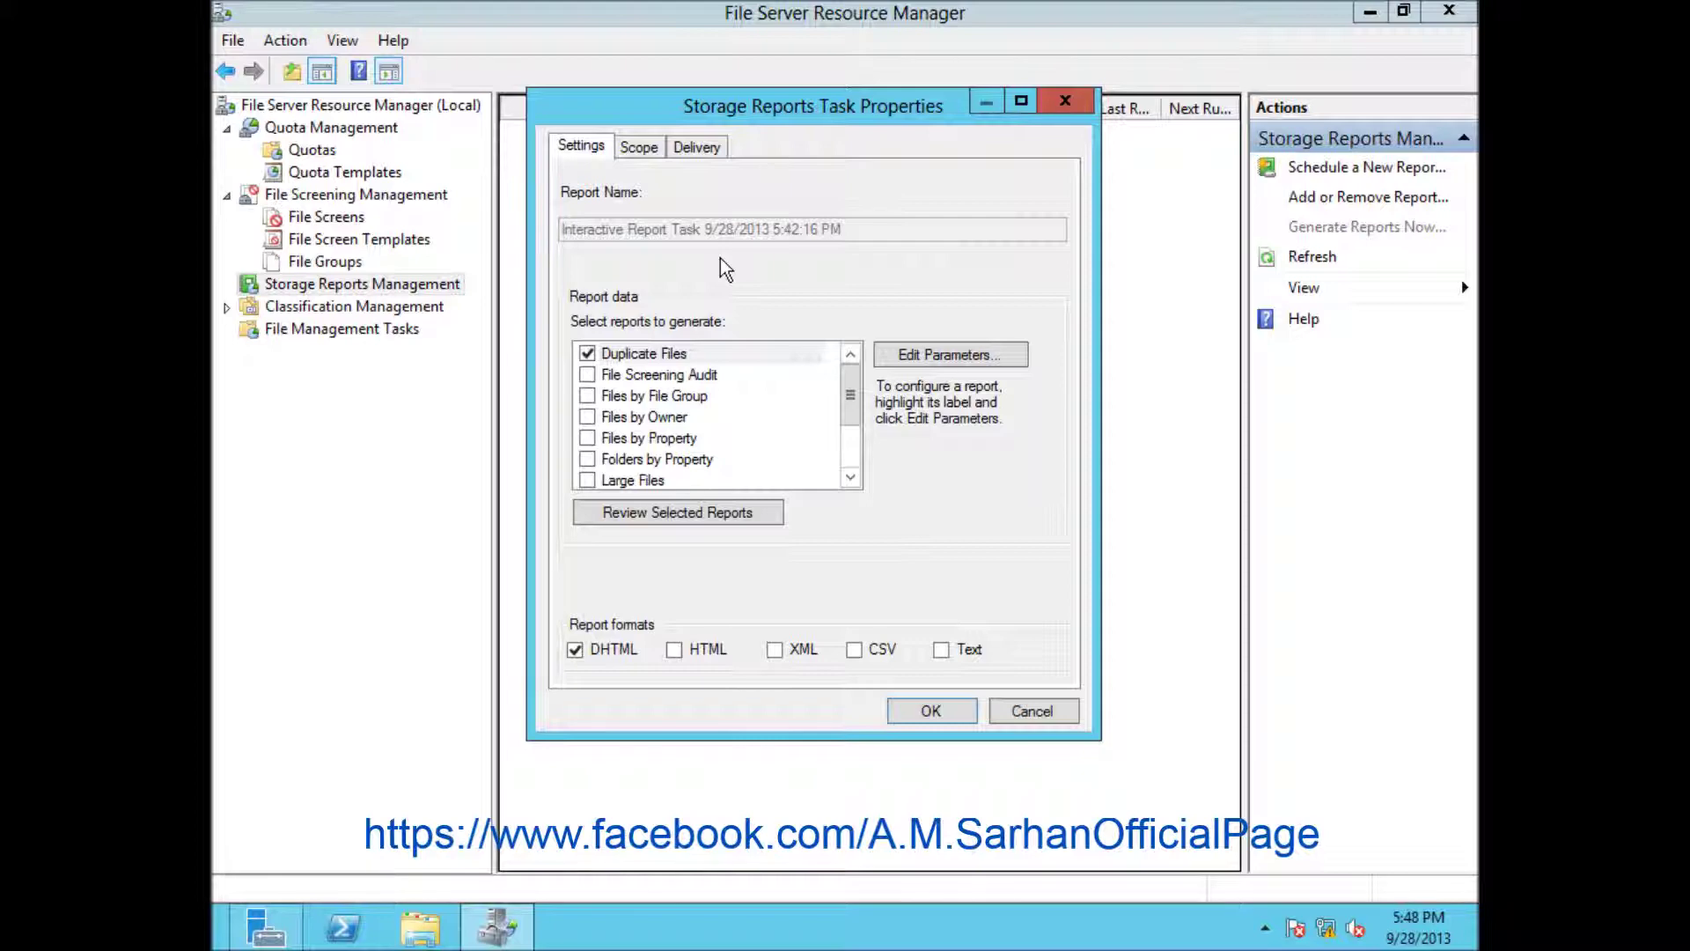
- Add E:\Shares\Public from DATA (E:) > Shares to the report task's scope
{"action": "left_click", "coordinate": [640, 148]}
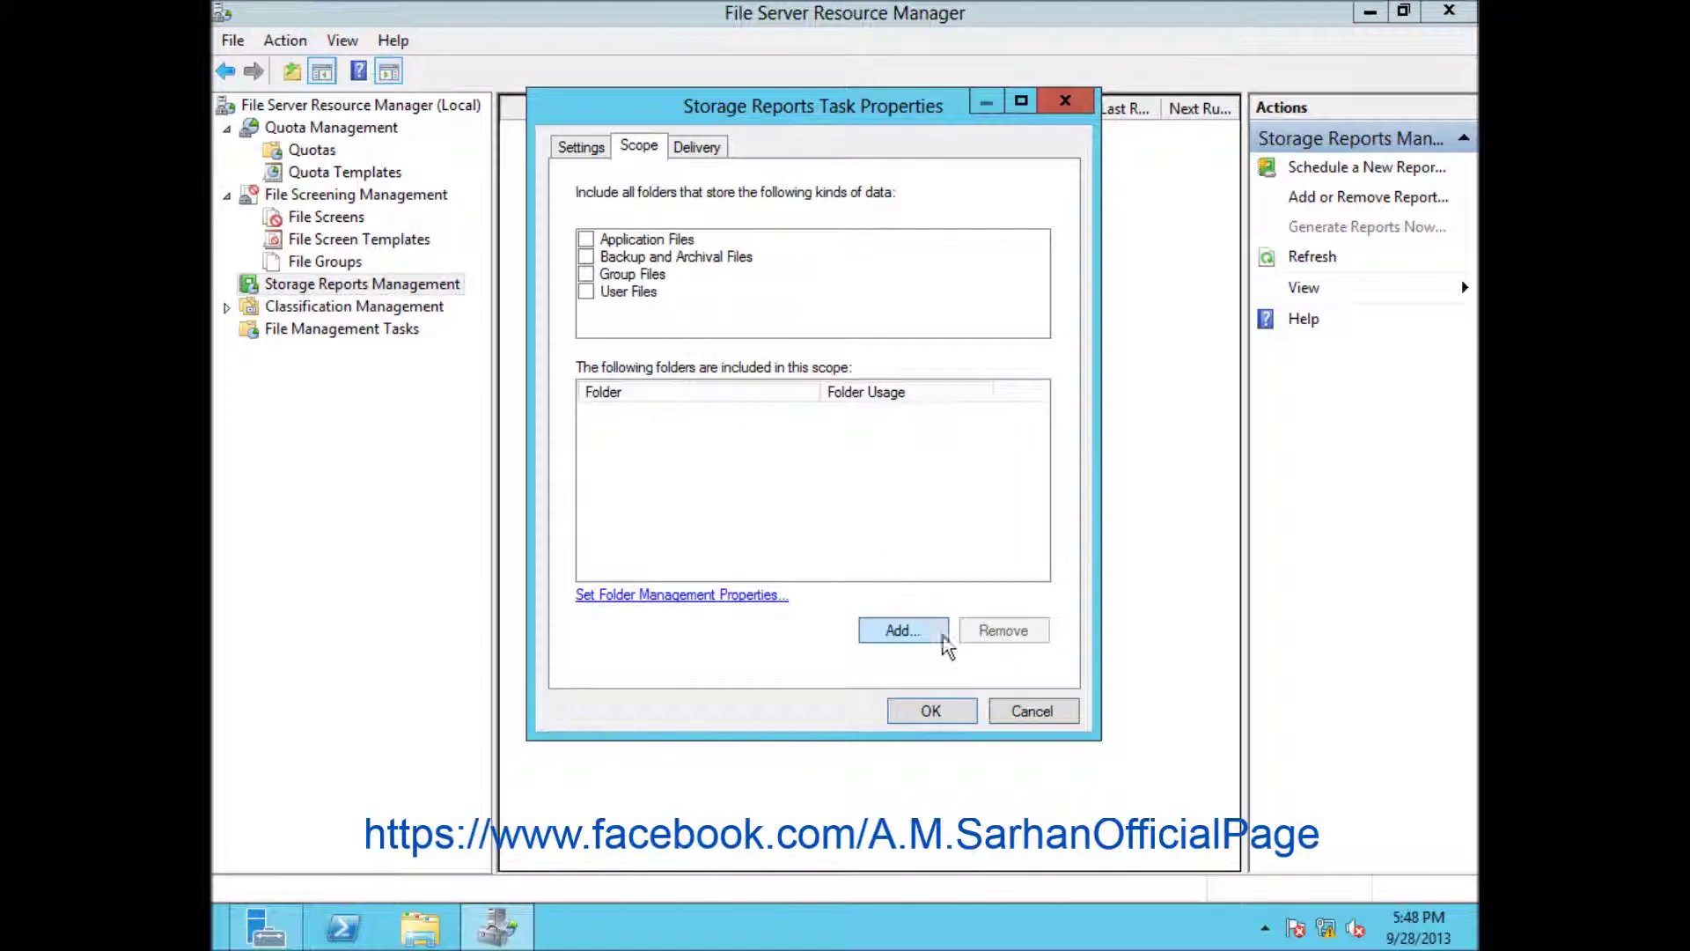
{"action": "left_click", "coordinate": [906, 634]}
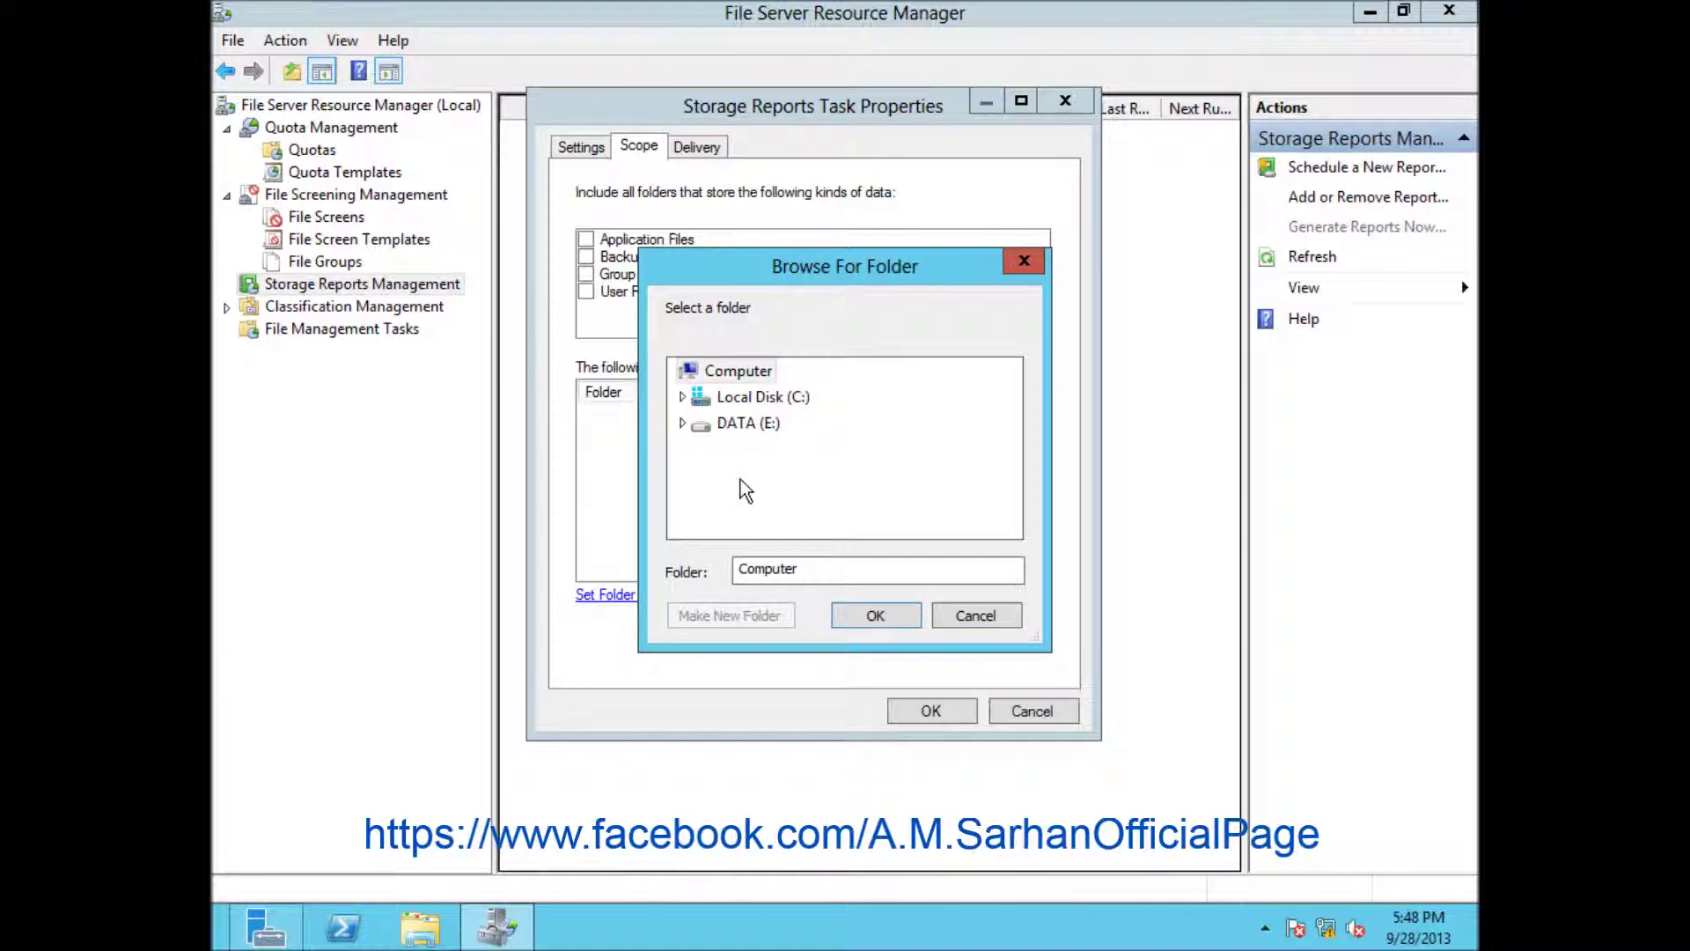
{"action": "left_click", "coordinate": [682, 423]}
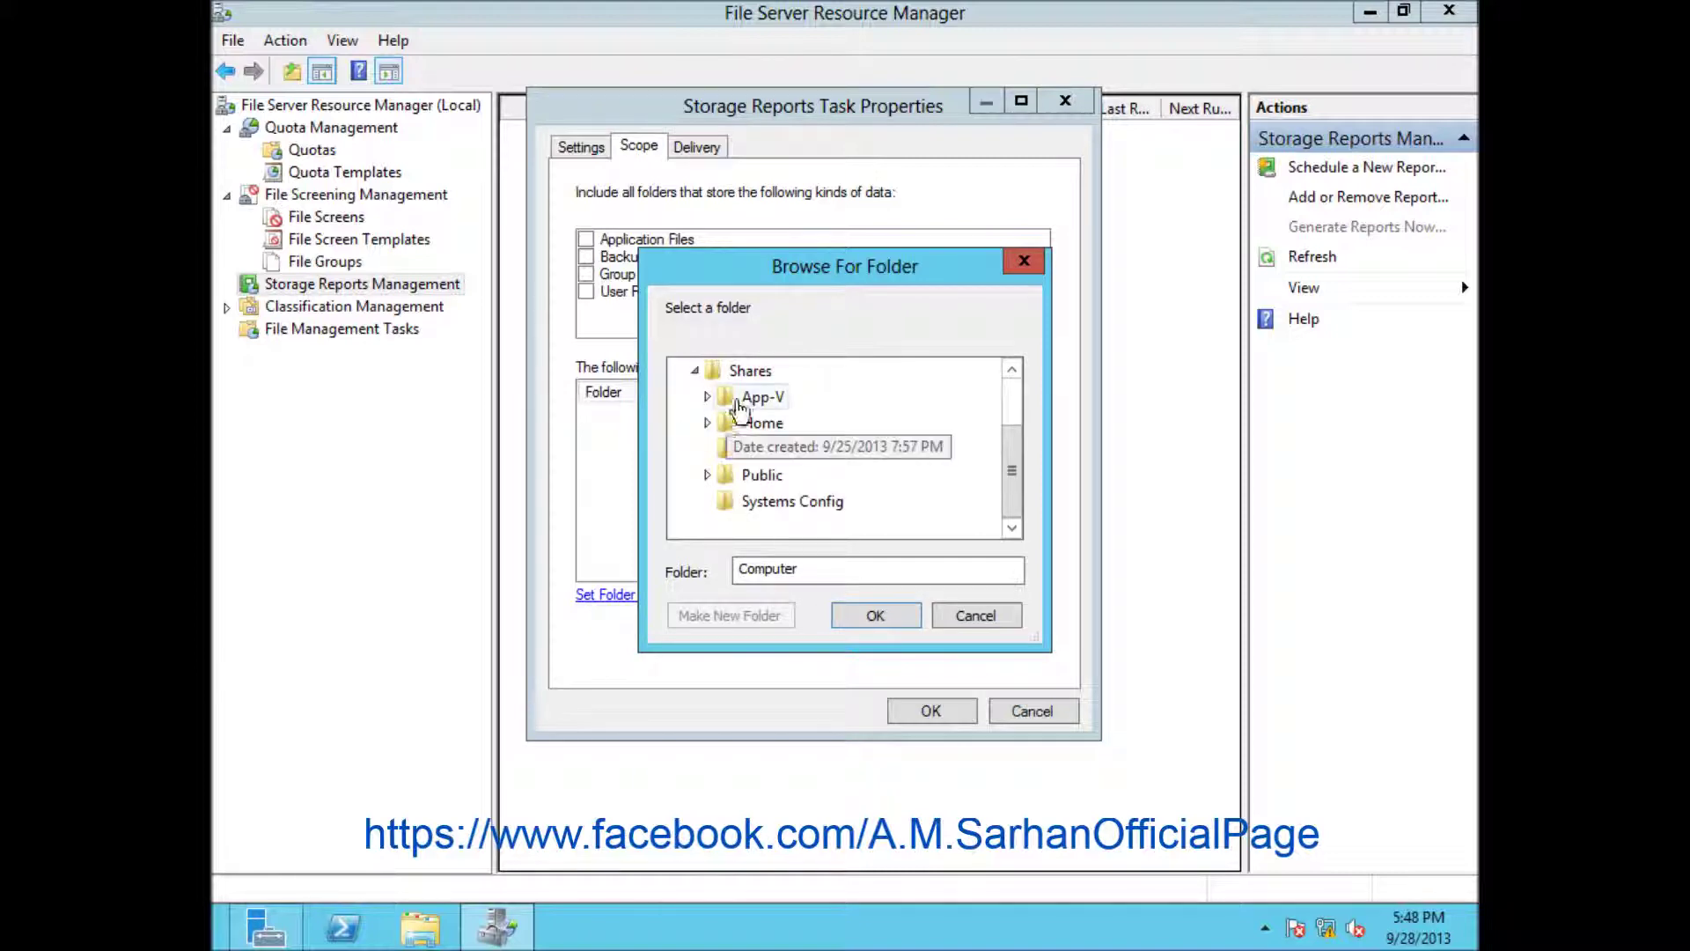
{"action": "double_click", "coordinate": [735, 475]}
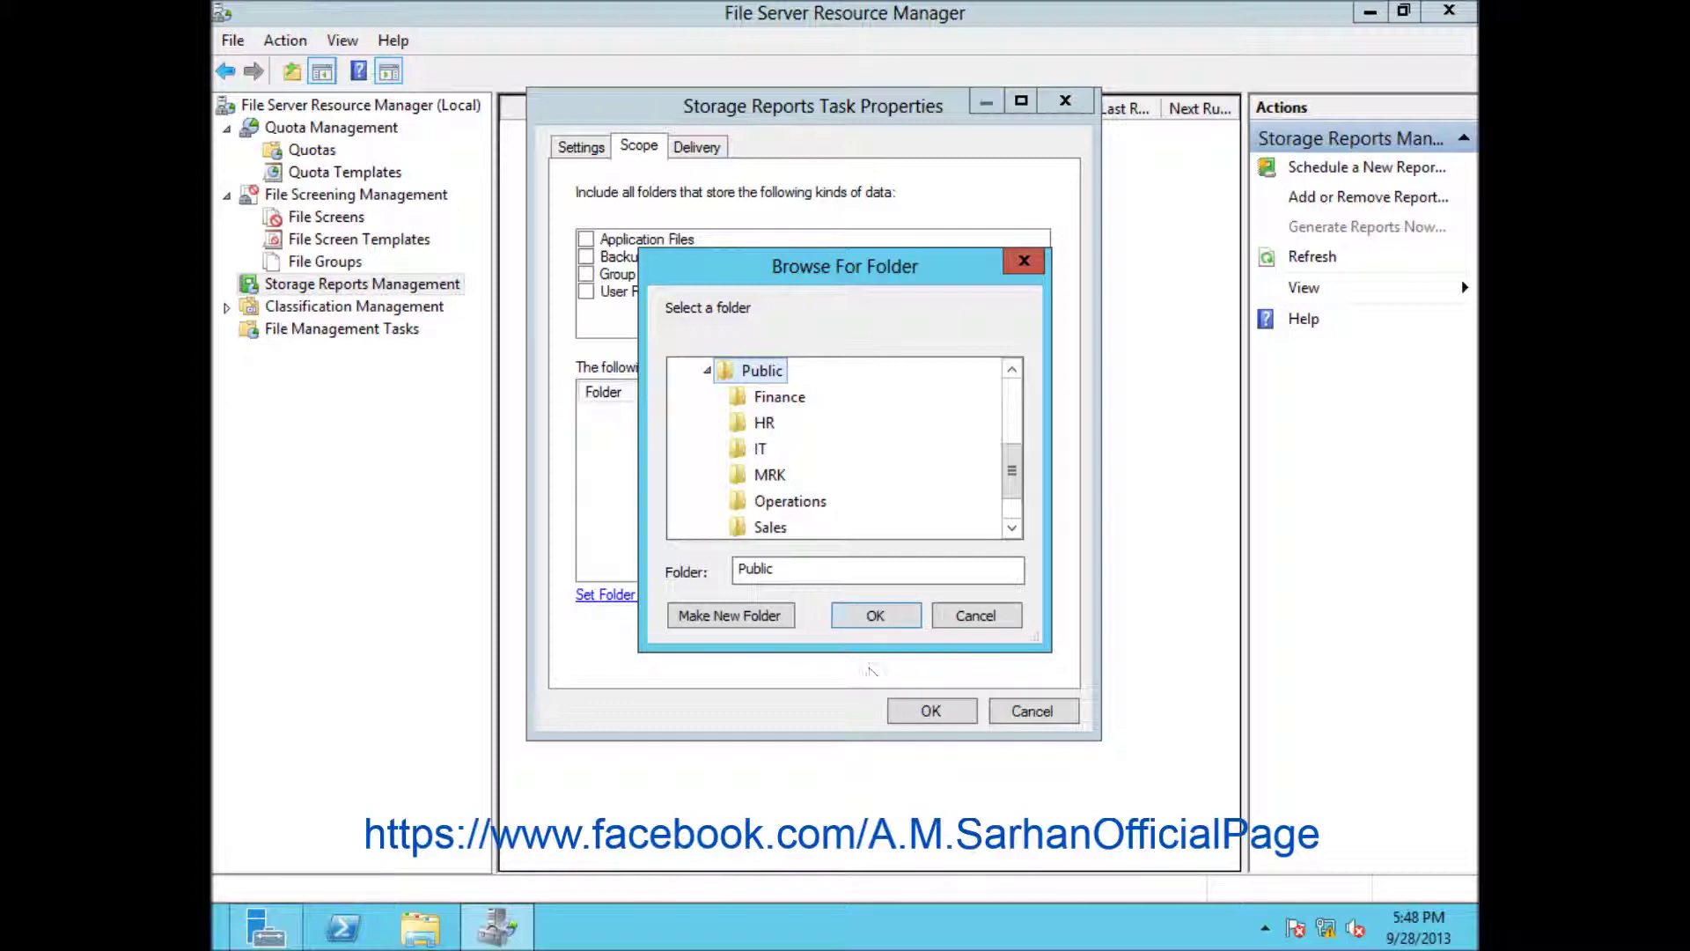
{"action": "left_click", "coordinate": [876, 623]}
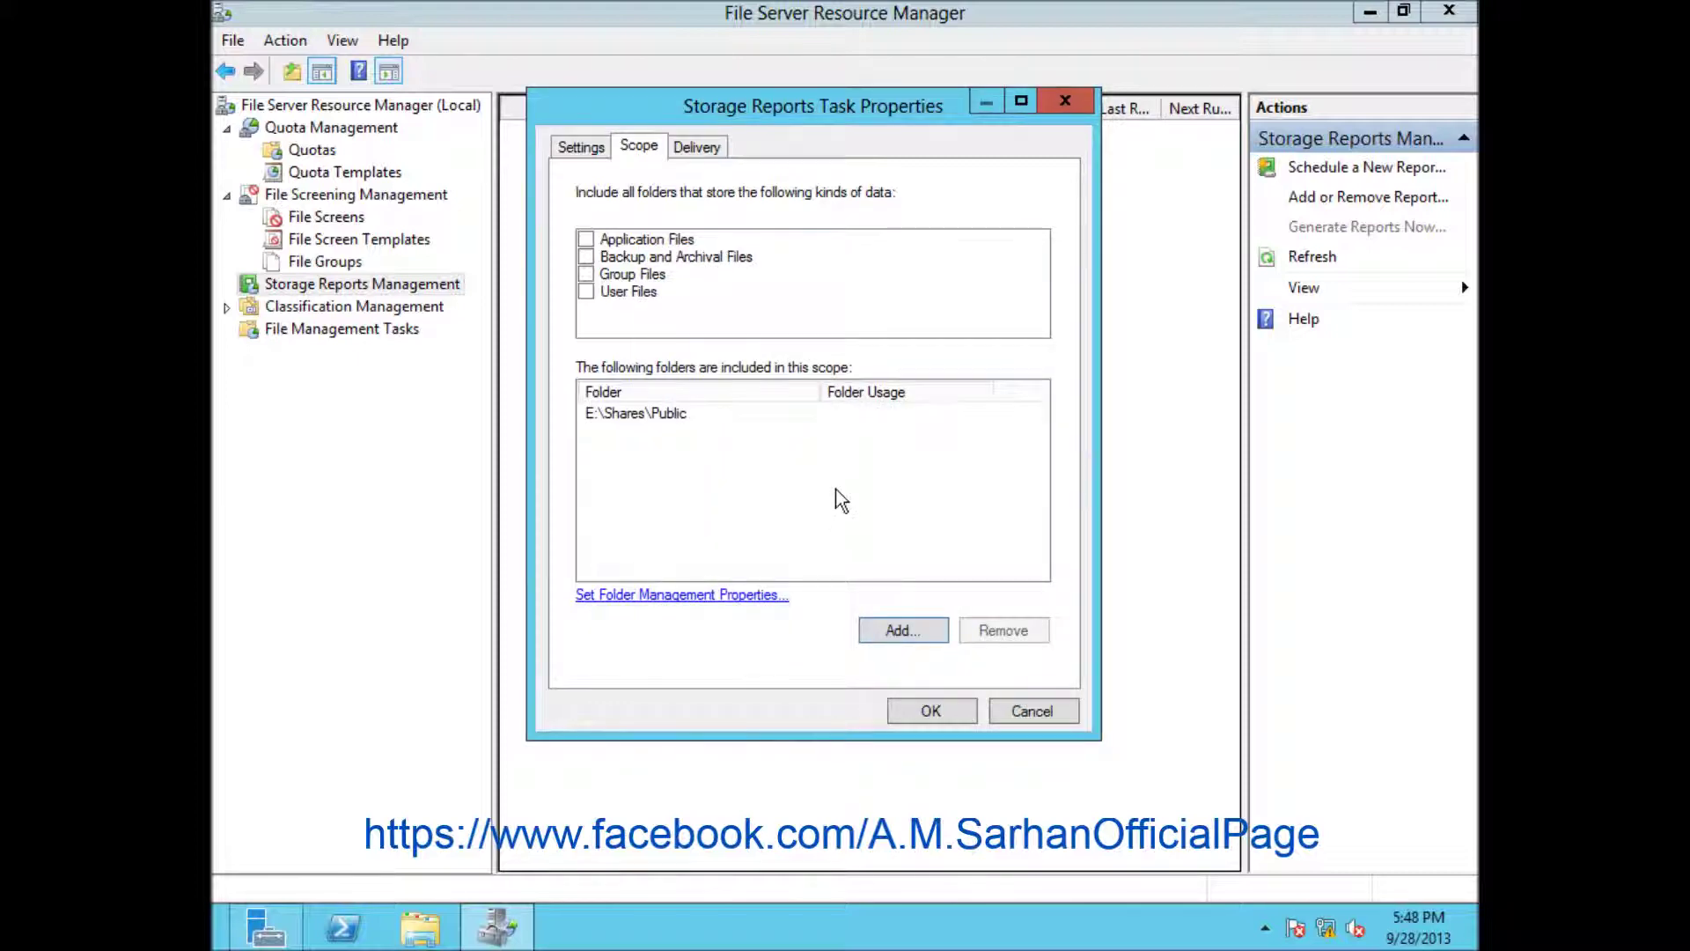
{"action": "left_click", "coordinate": [727, 153]}
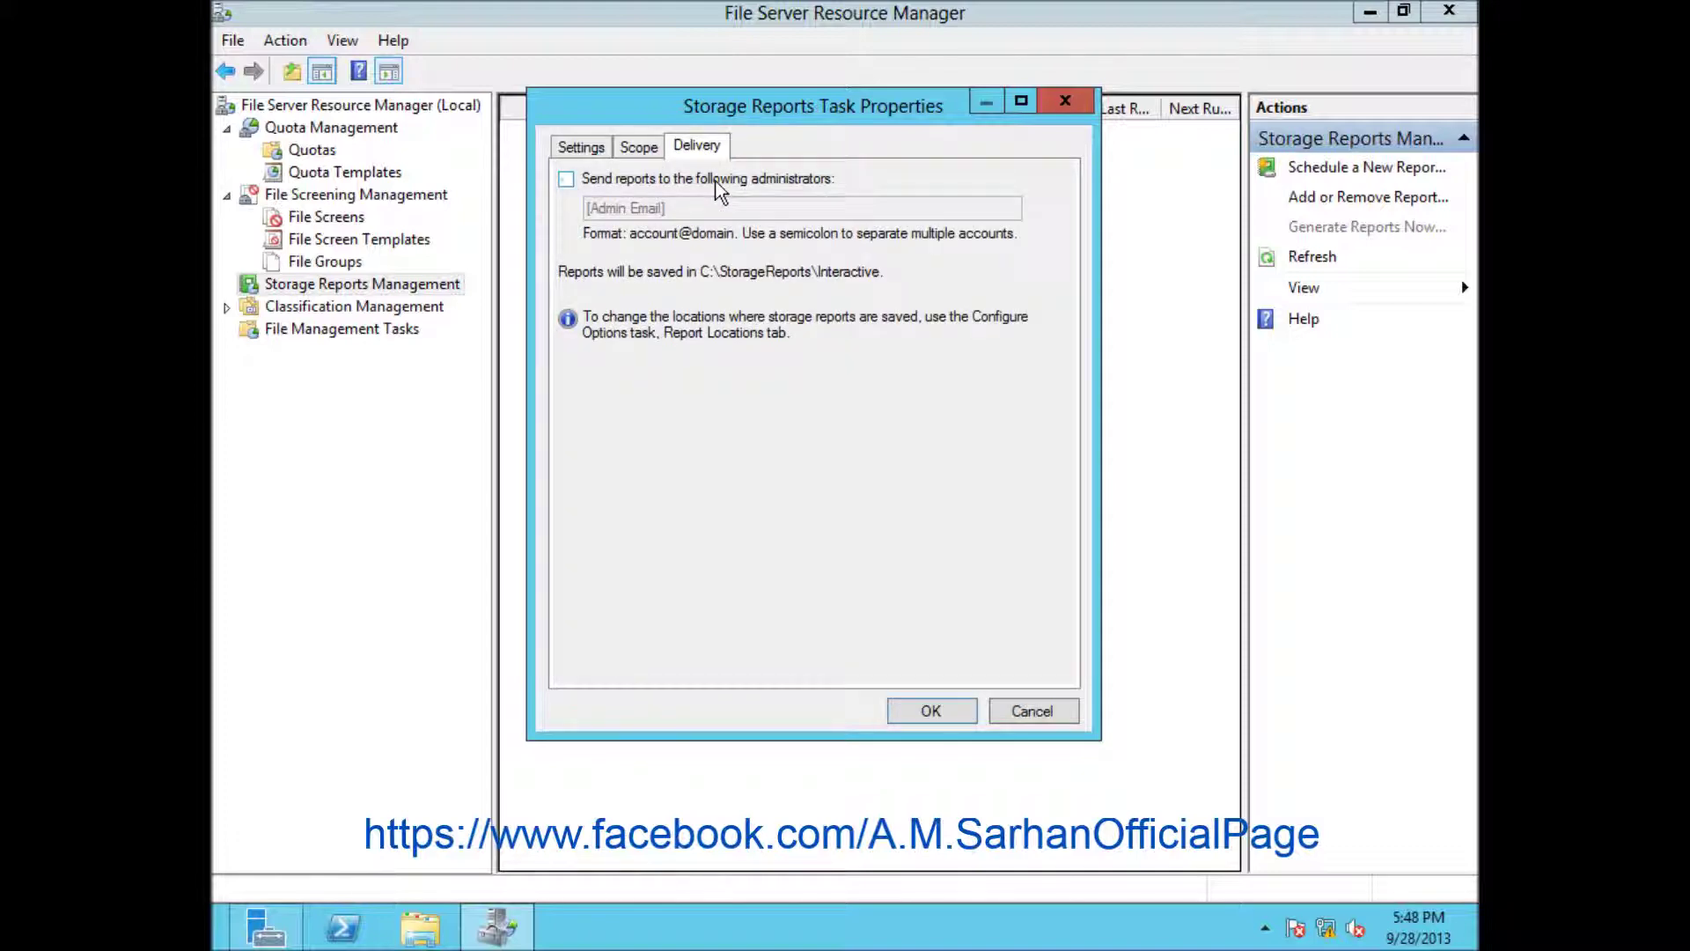
- Keep administrator e-mail off, save the task, and generate the report, waiting to display it
{"action": "left_click", "coordinate": [720, 184]}
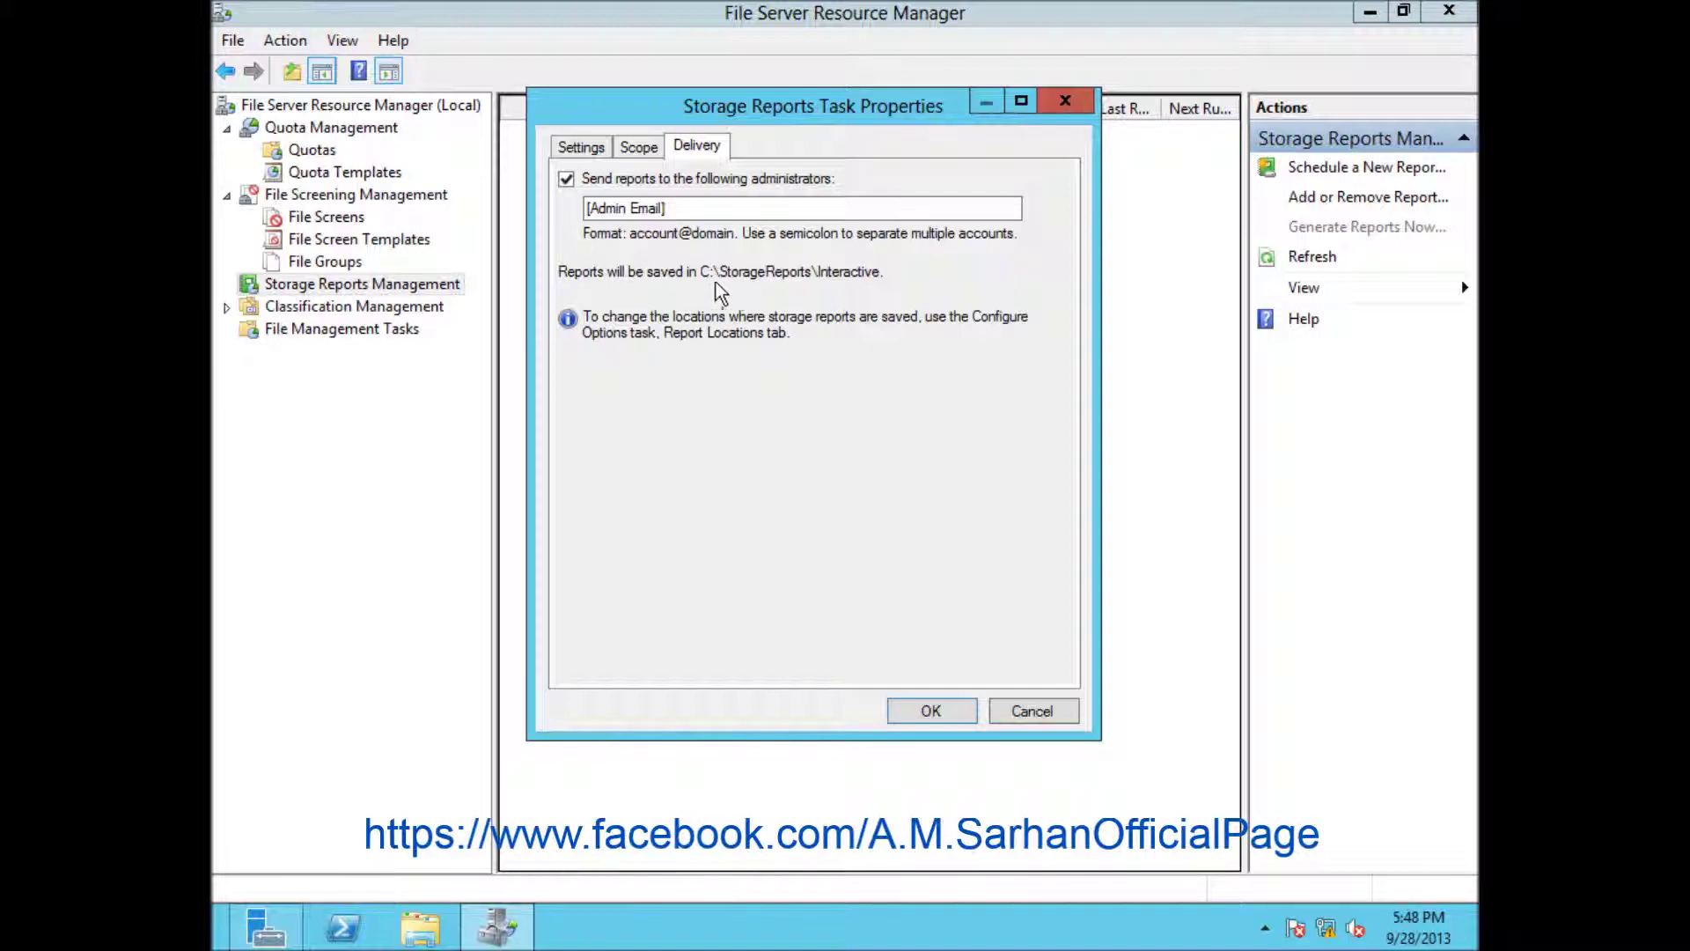
{"action": "left_click", "coordinate": [566, 178]}
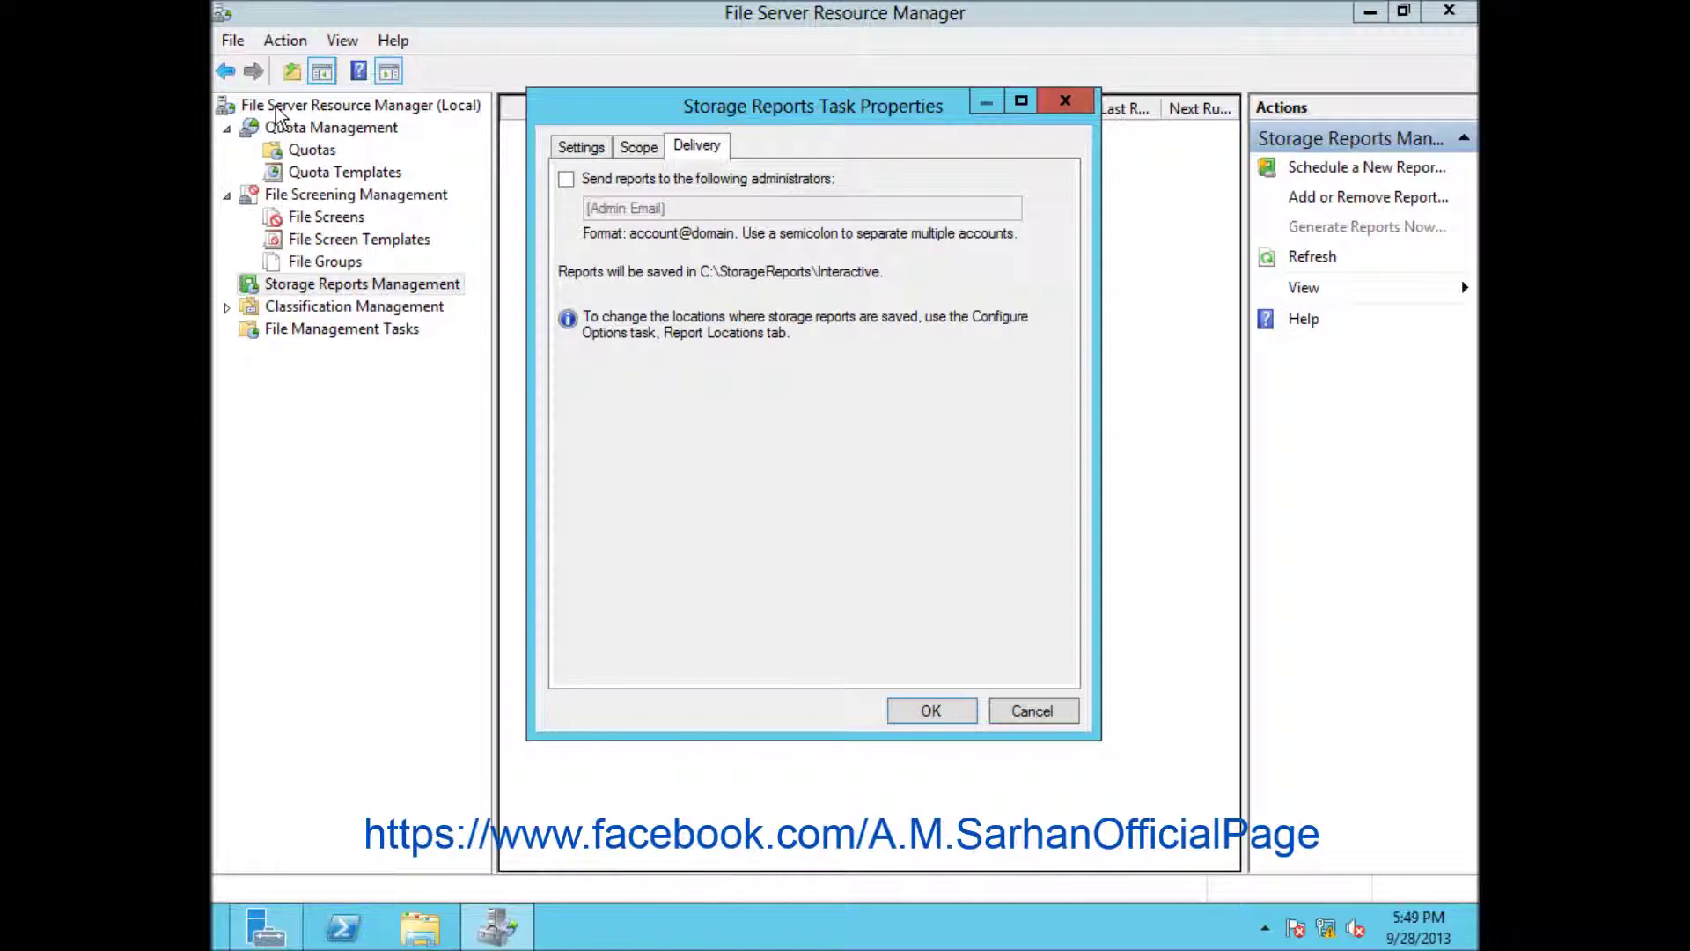
{"action": "left_click", "coordinate": [915, 715]}
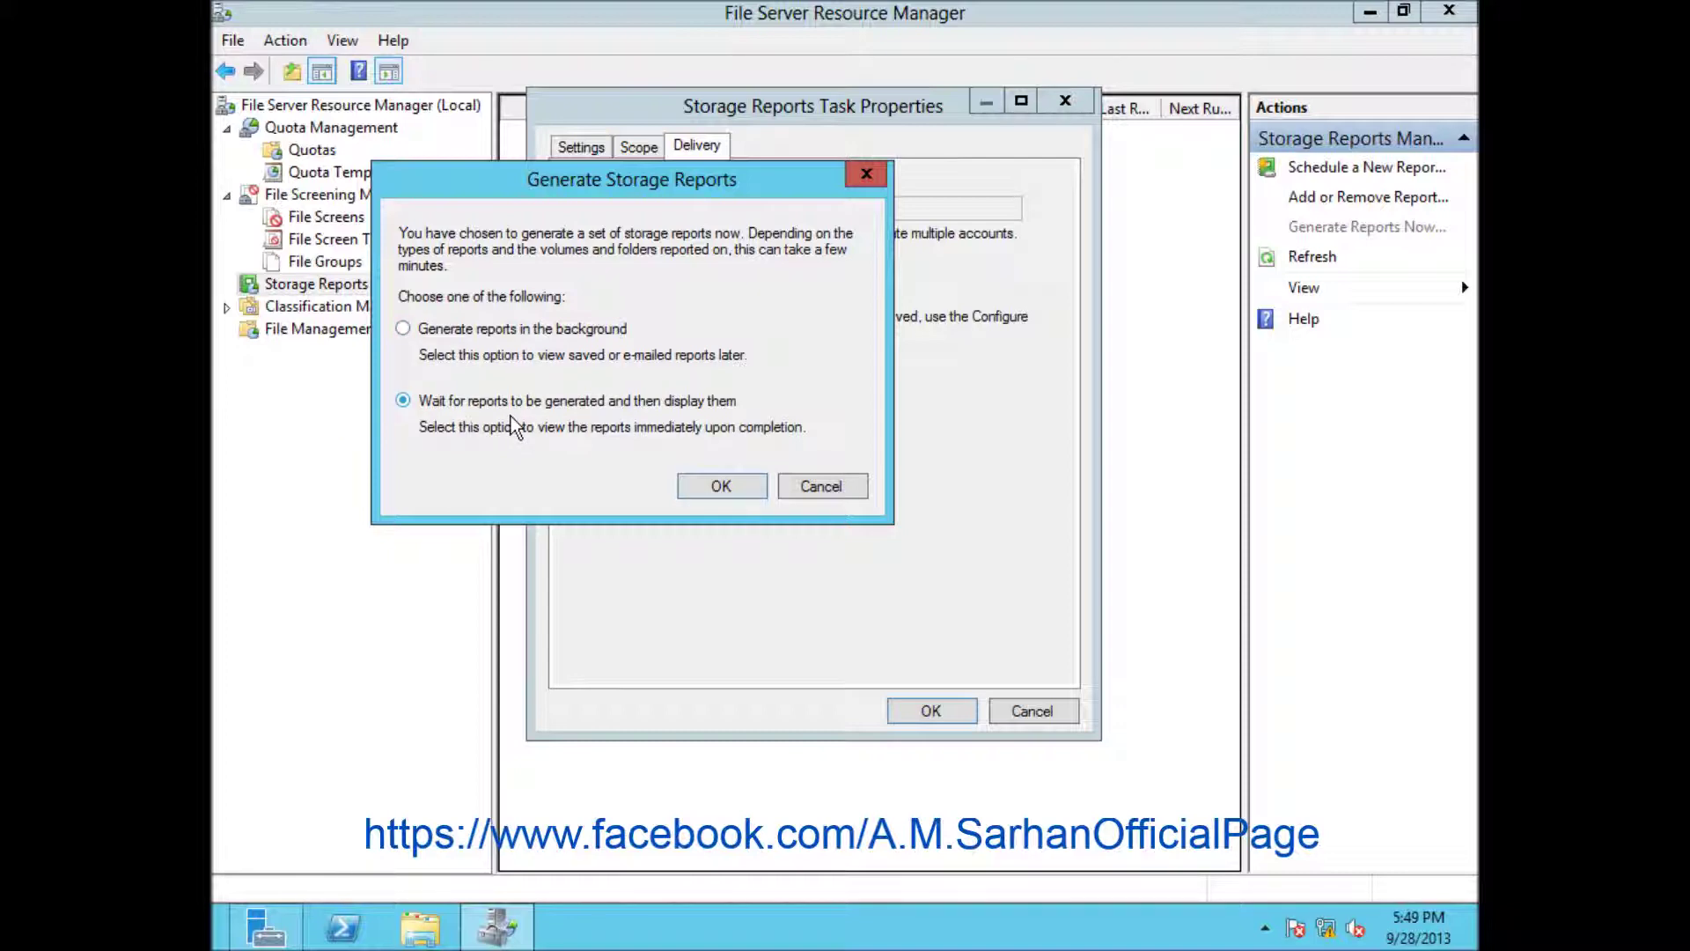
{"action": "left_click", "coordinate": [723, 485]}
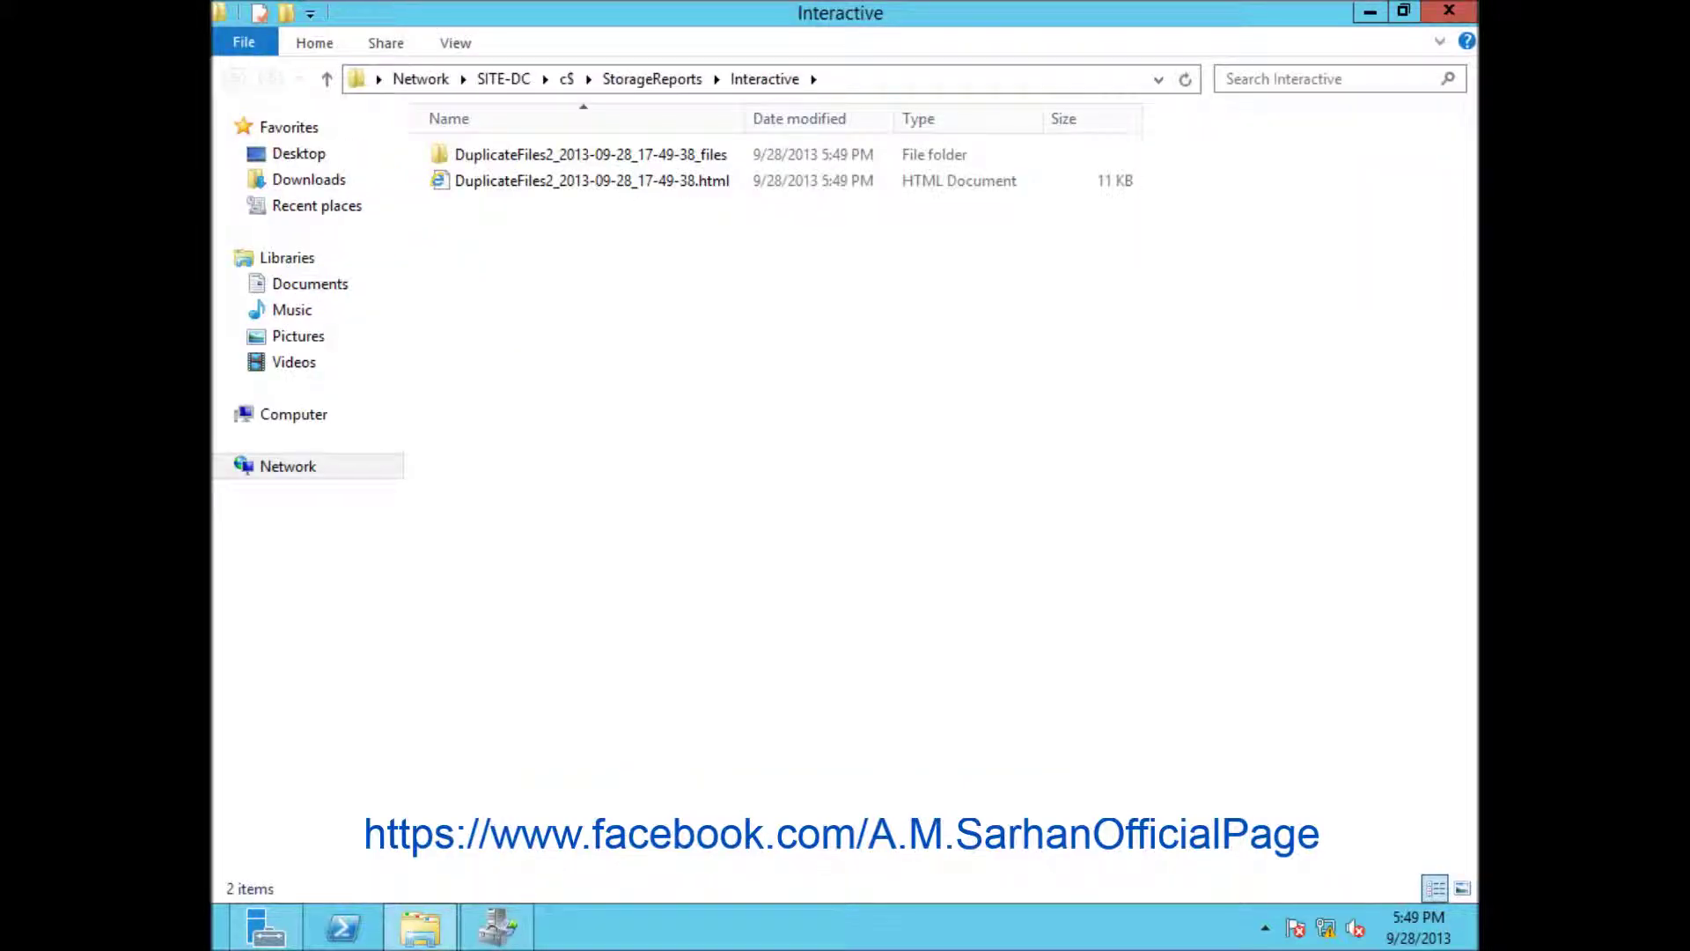
- Open DuplicateFiles2_2013-09-28_17-49-38.html from StorageReports\Interactive in the browser
{"action": "left_click", "coordinate": [319, 83]}
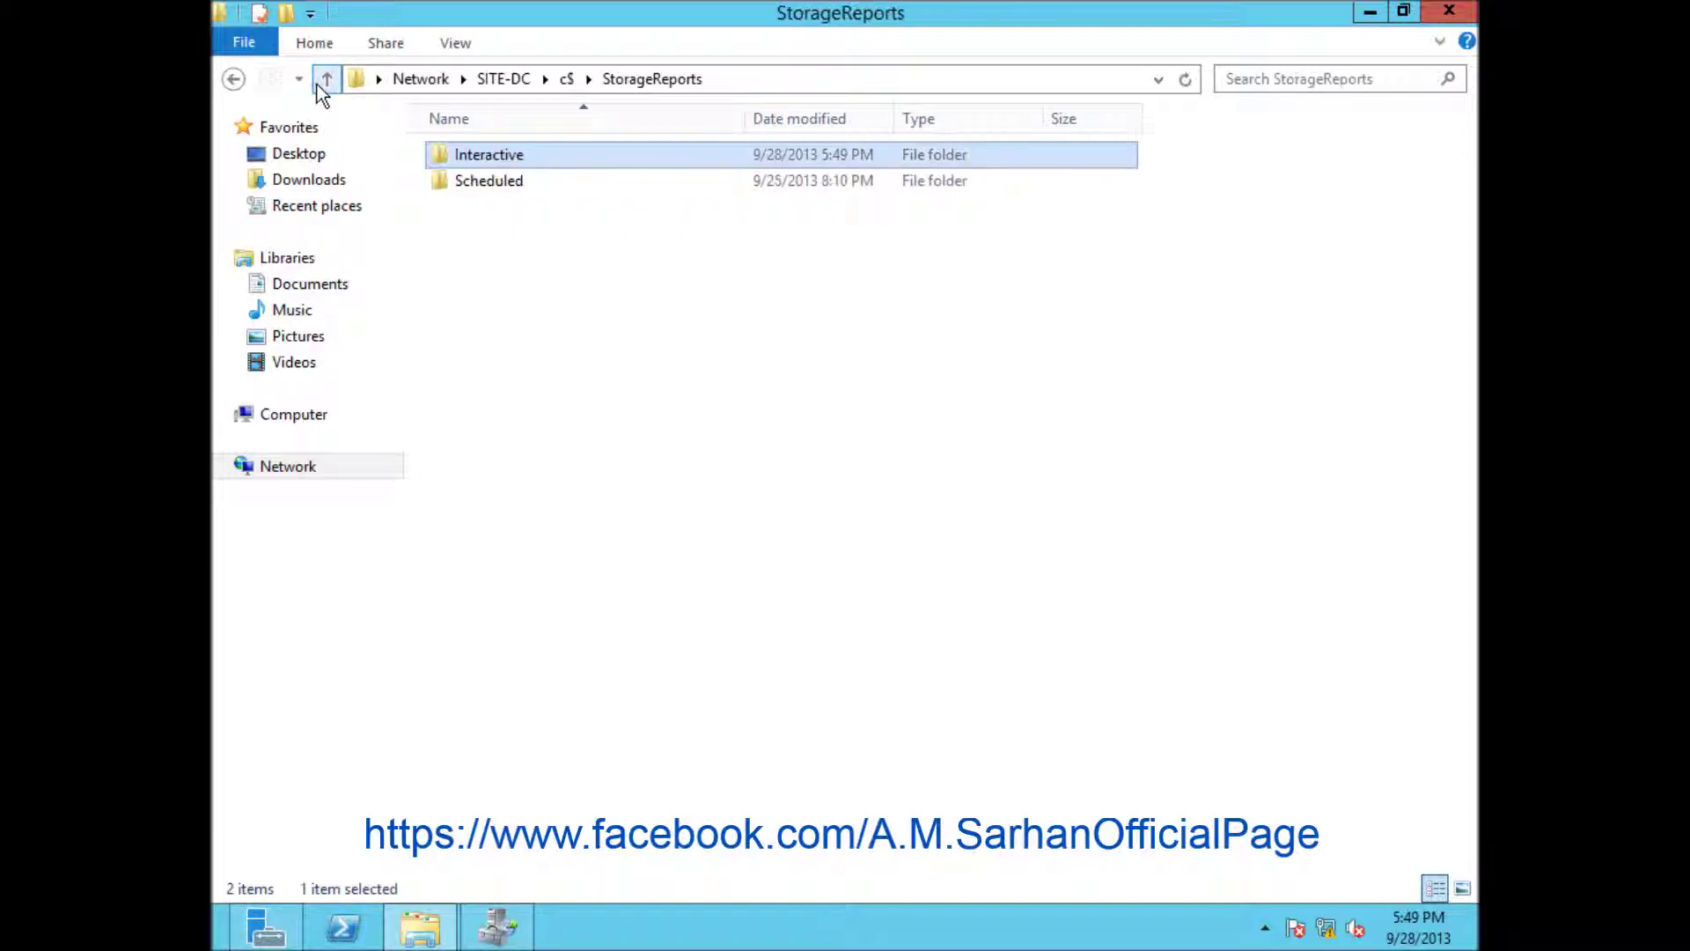
{"action": "double_click", "coordinate": [556, 158]}
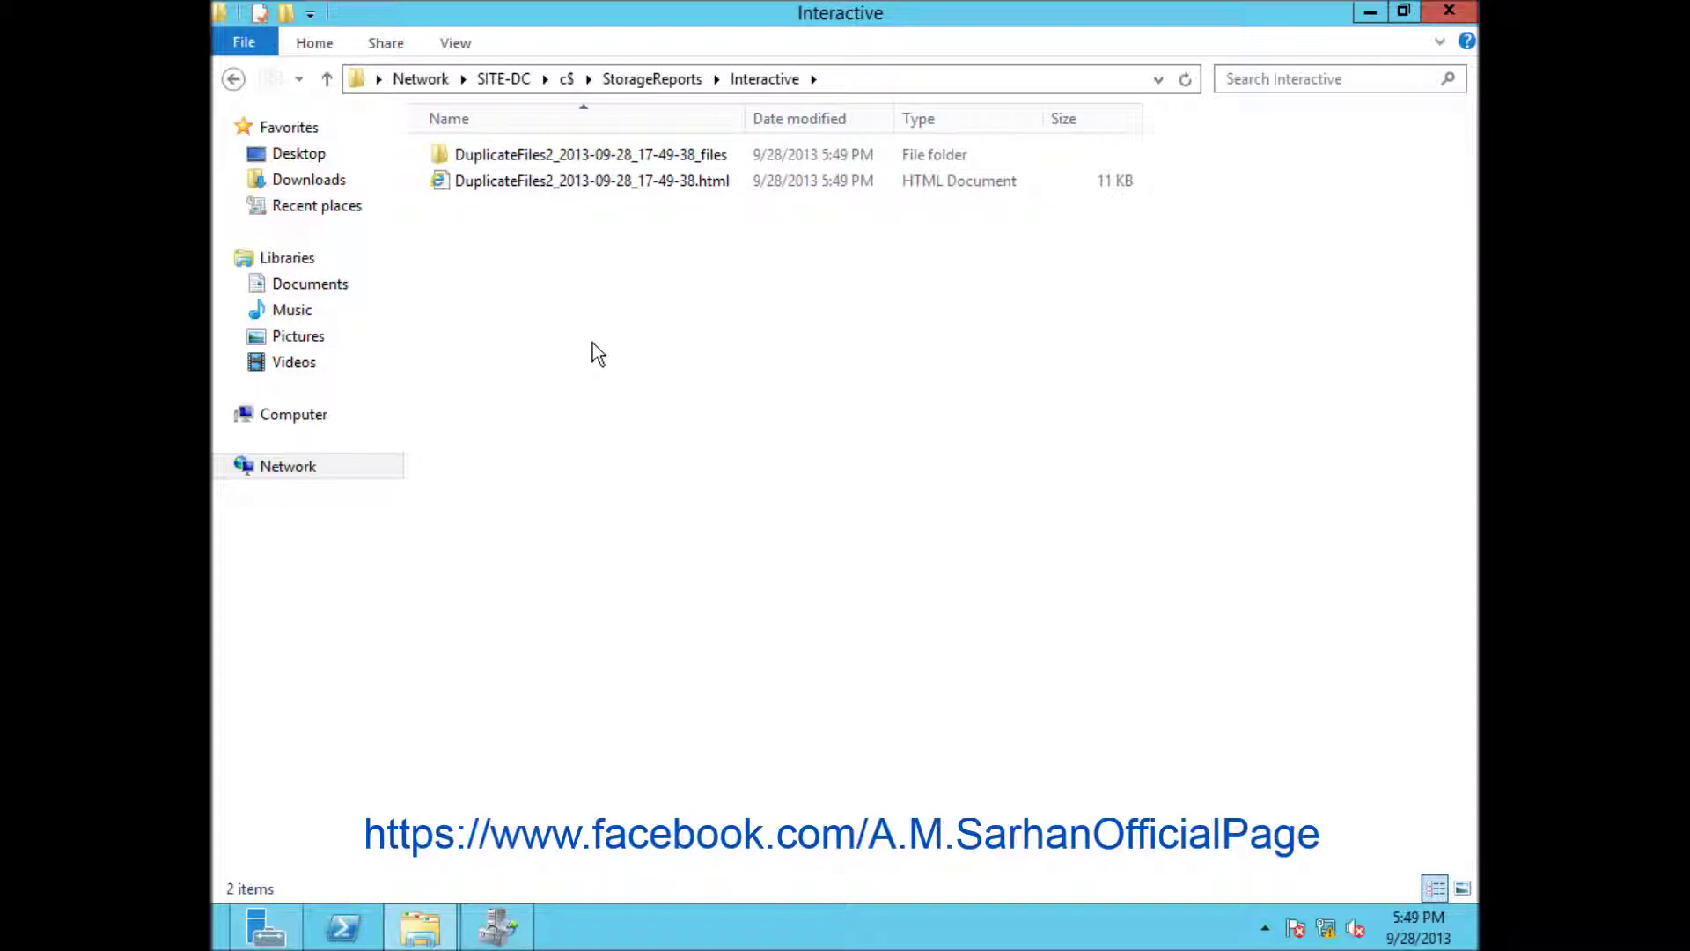
{"action": "double_click", "coordinate": [689, 162]}
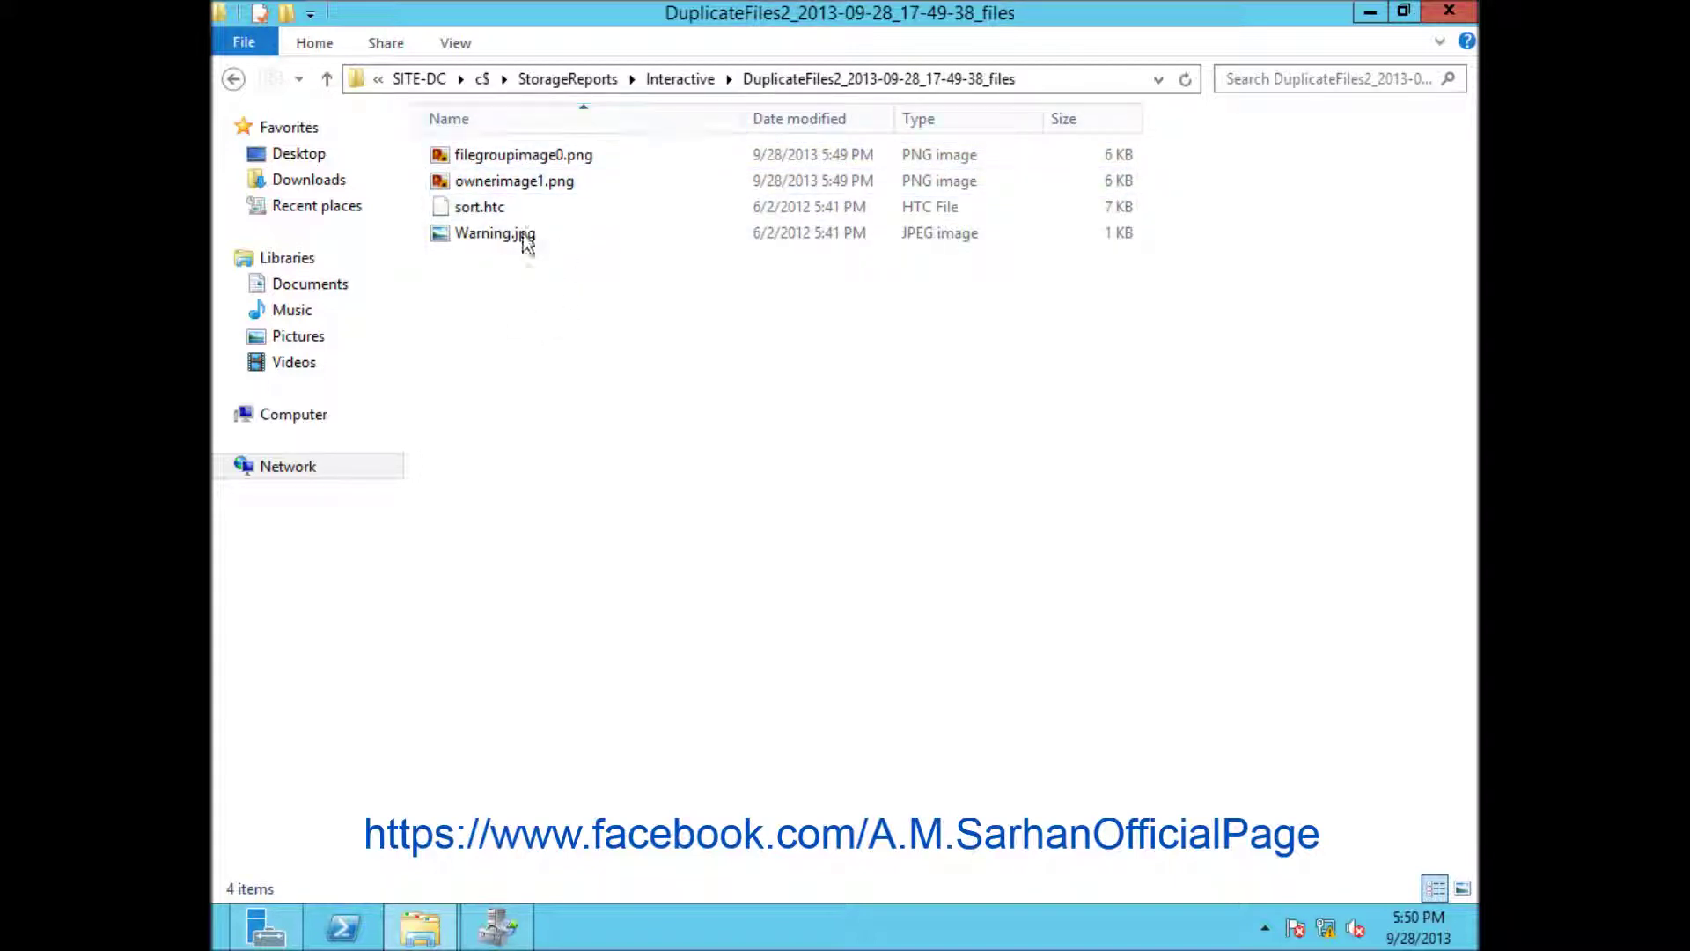
{"action": "left_click", "coordinate": [234, 79]}
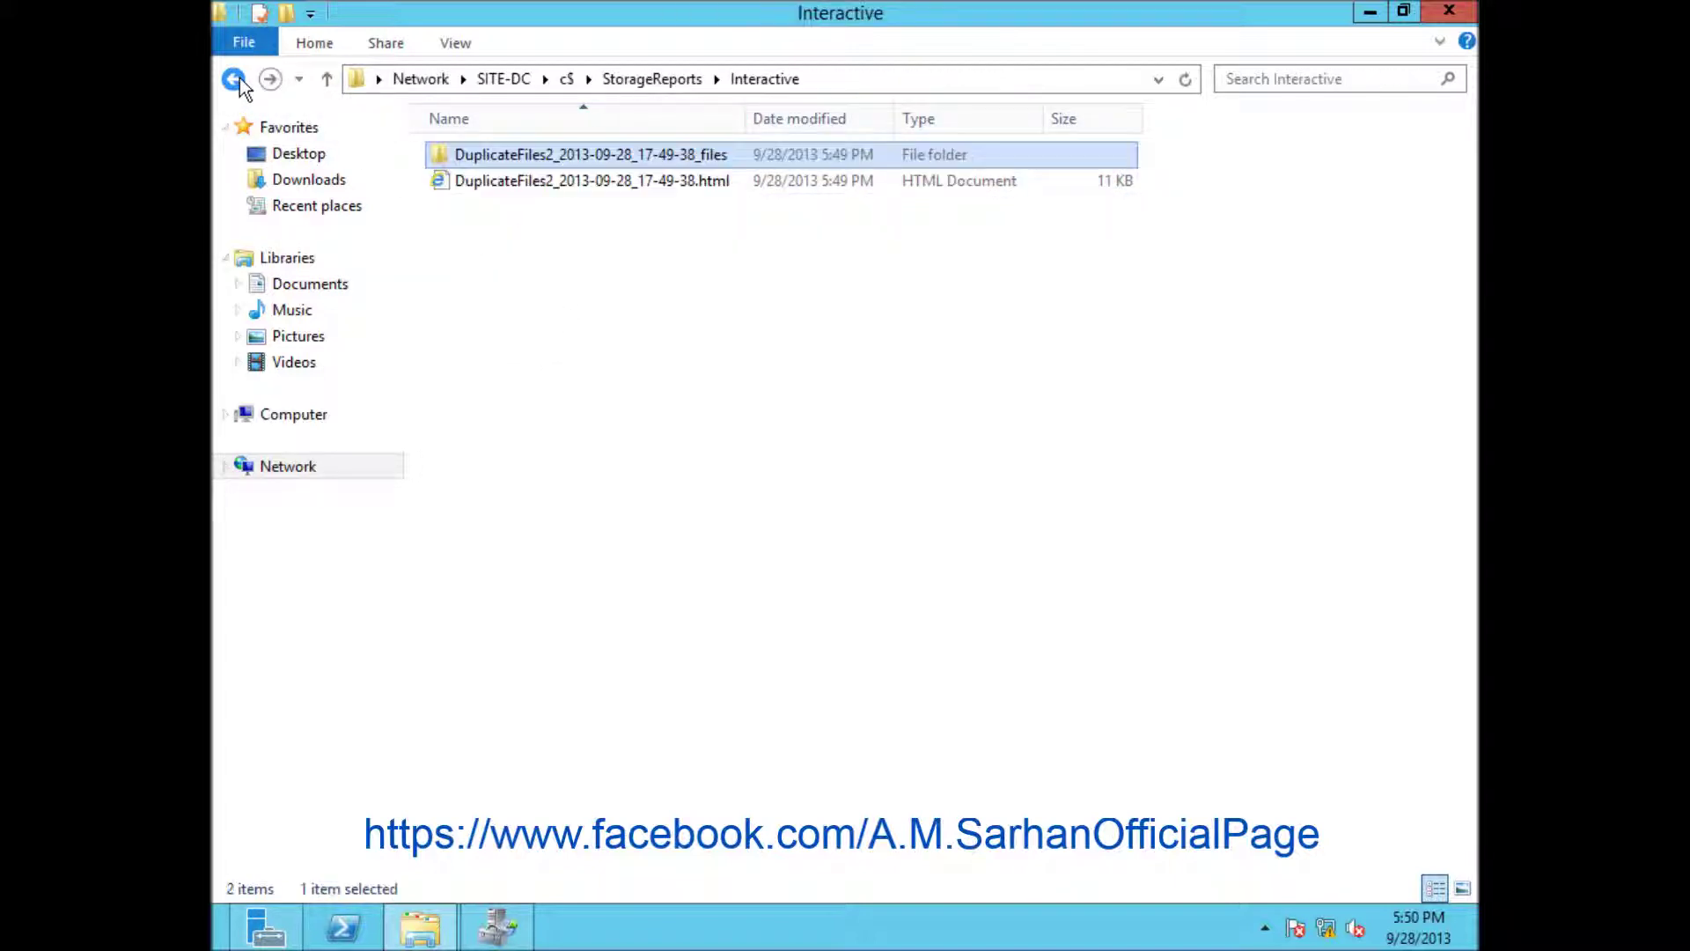
{"action": "left_click", "coordinate": [515, 182]}
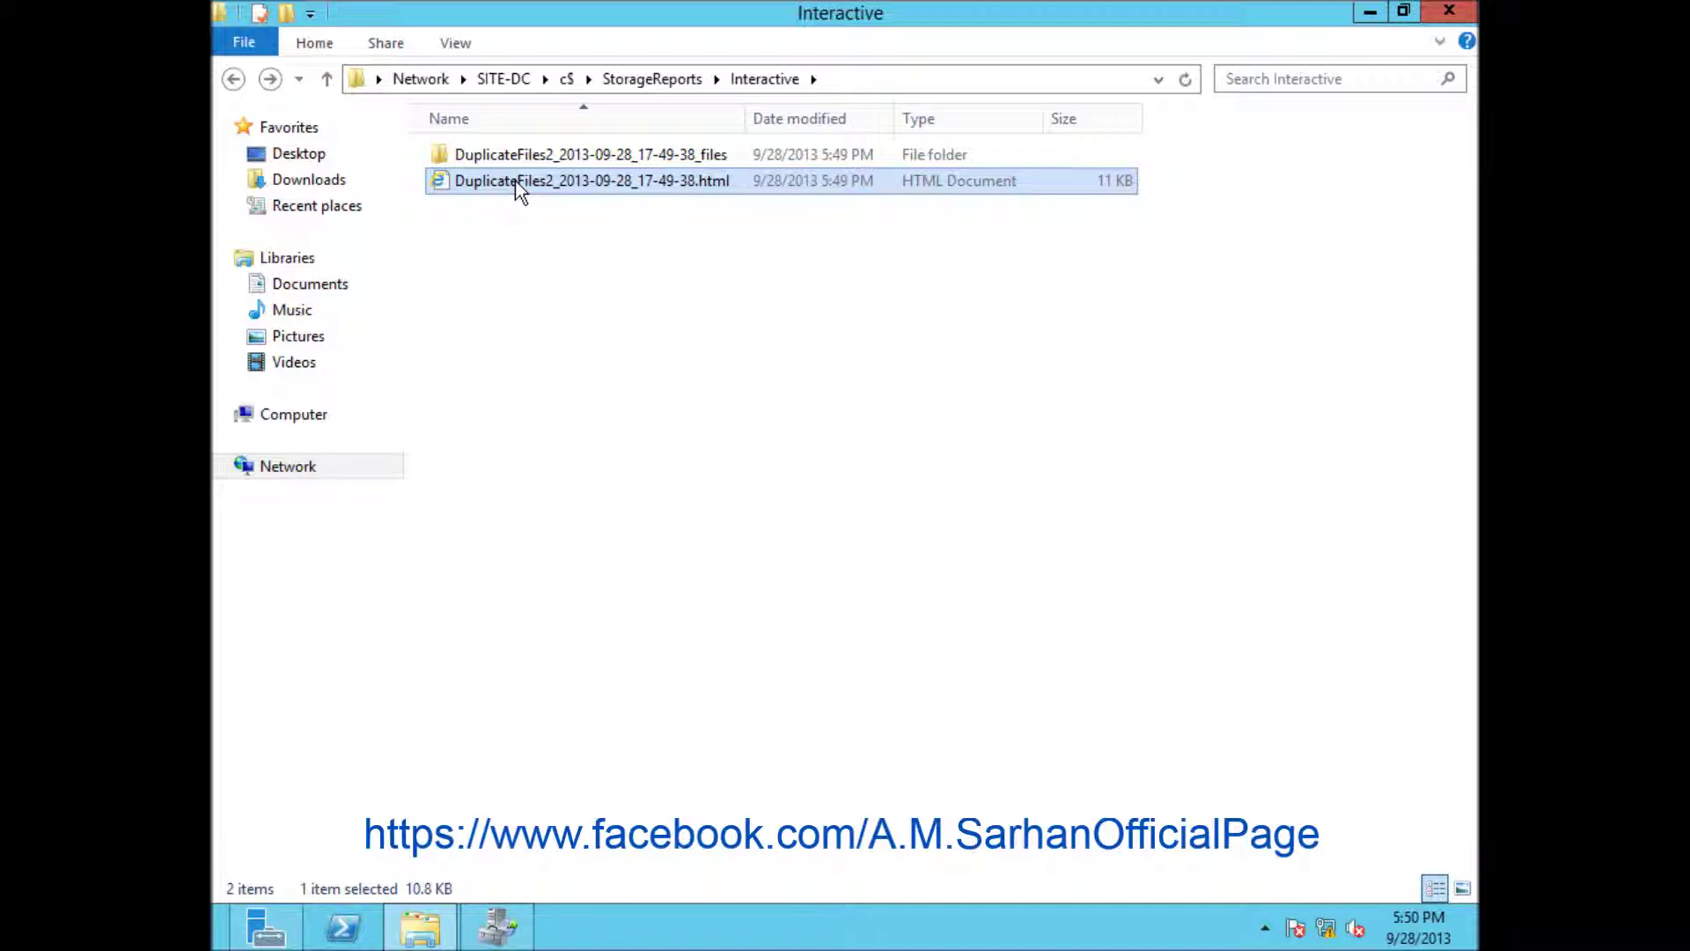
{"action": "double_click", "coordinate": [515, 181]}
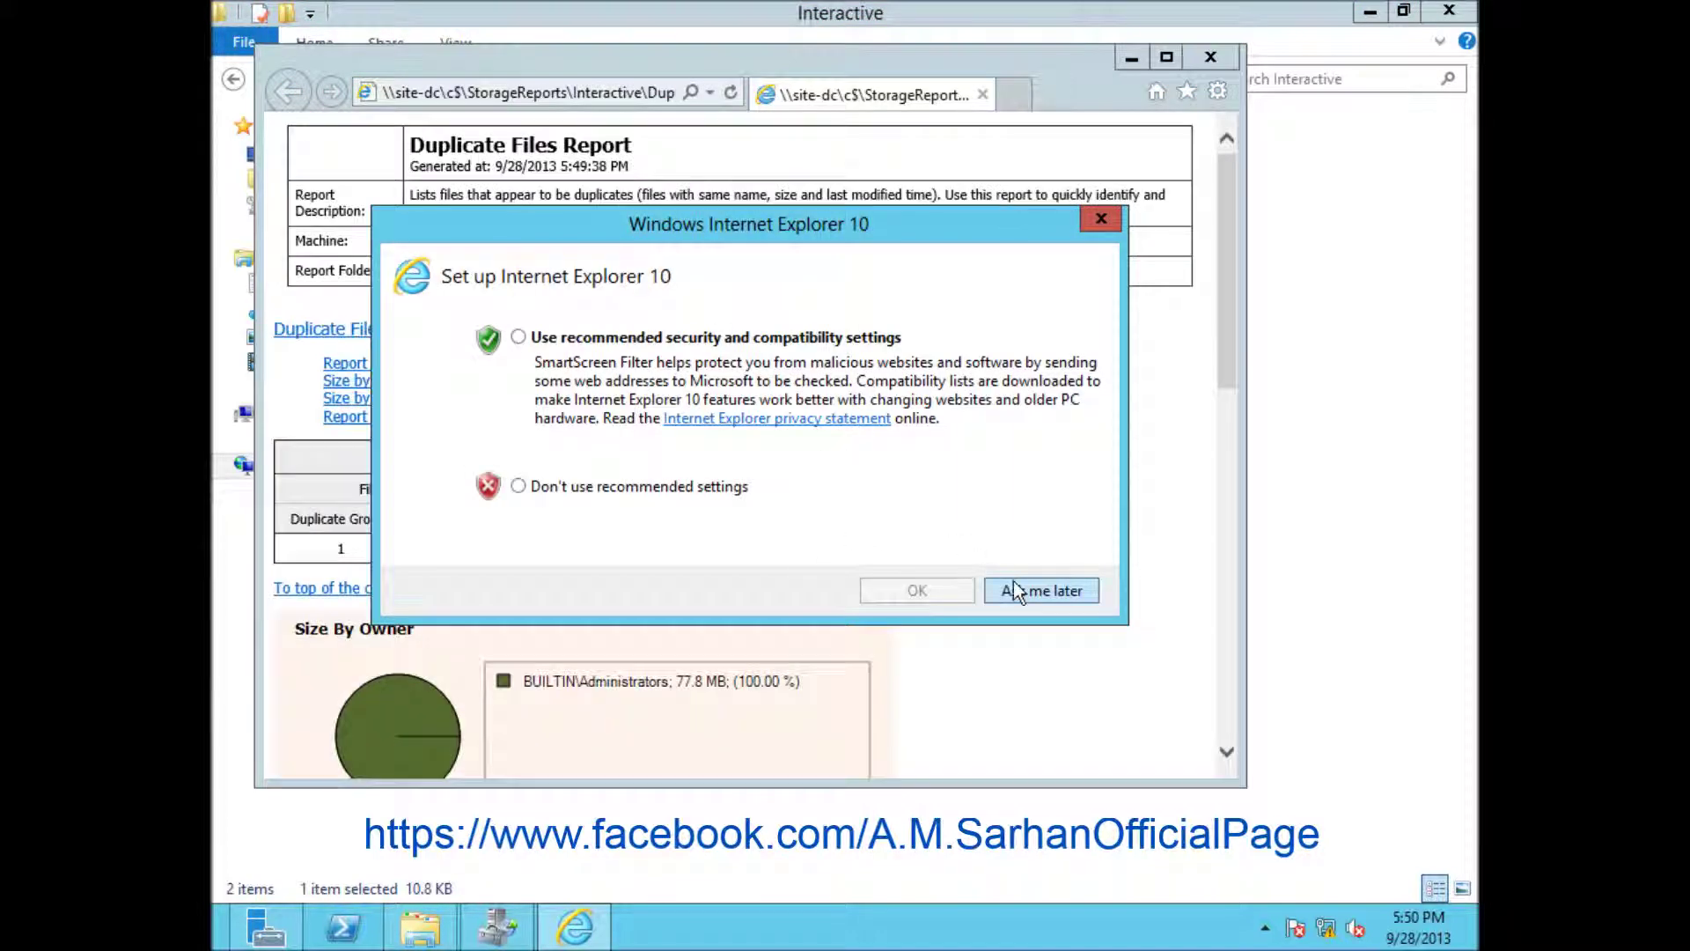
- Dismiss the IE setup prompt, maximize the window, and scroll to the Microsoft Toolkit.exe duplicate group
{"action": "left_click", "coordinate": [1016, 589]}
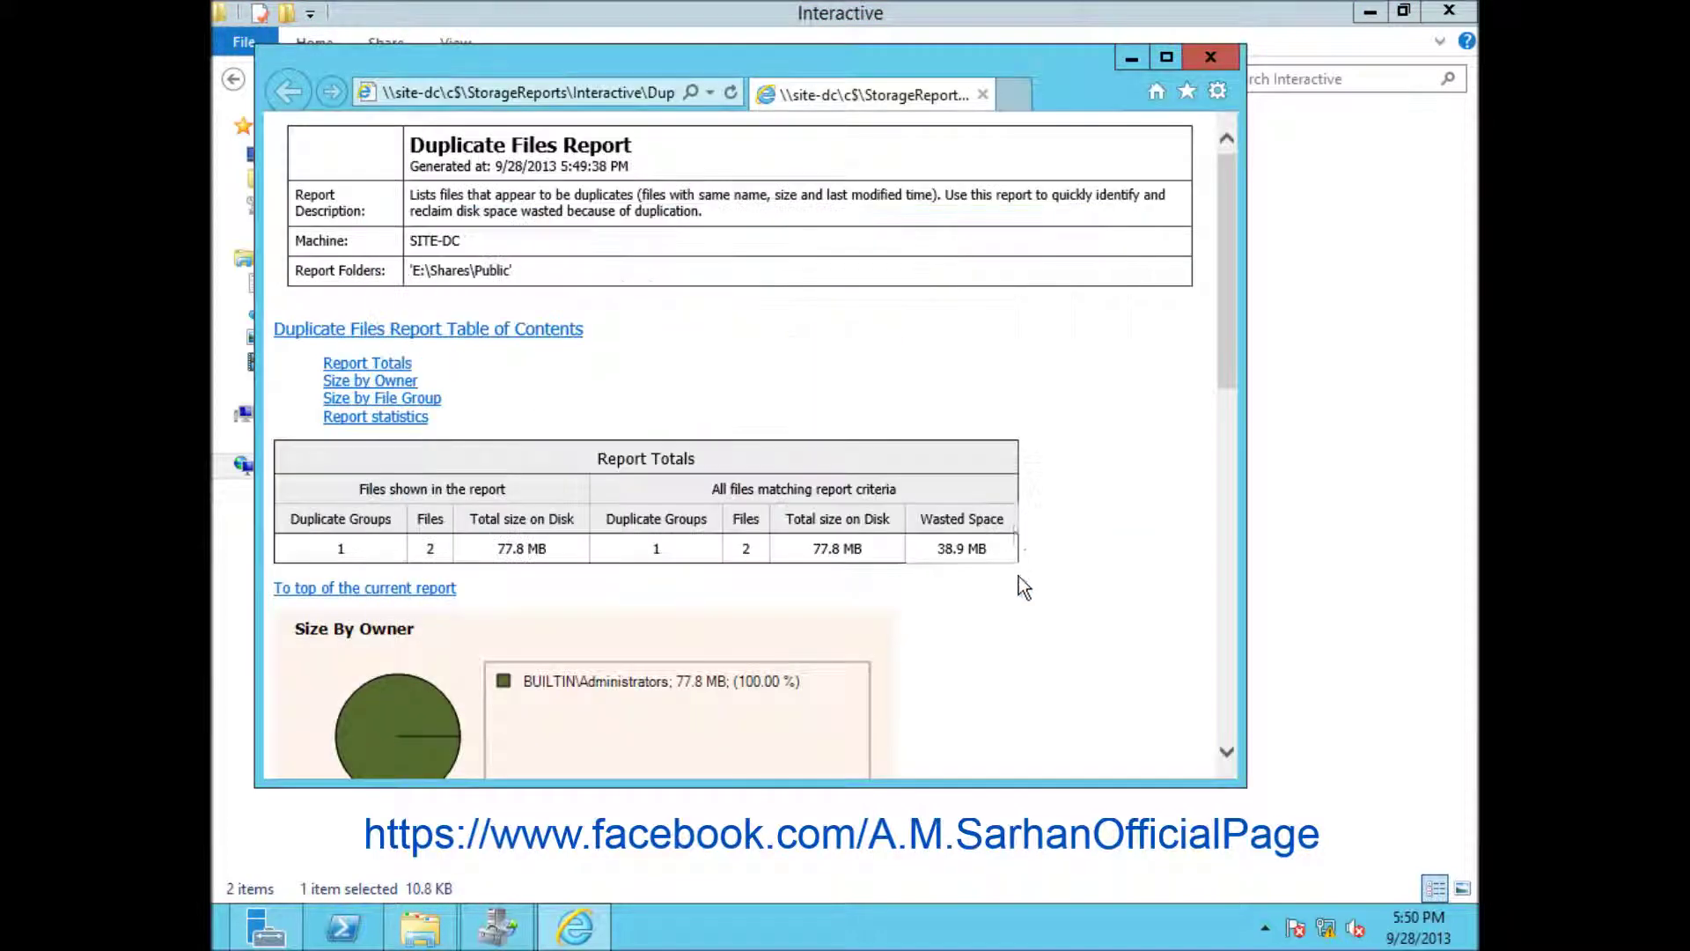
{"action": "left_click", "coordinate": [1166, 58]}
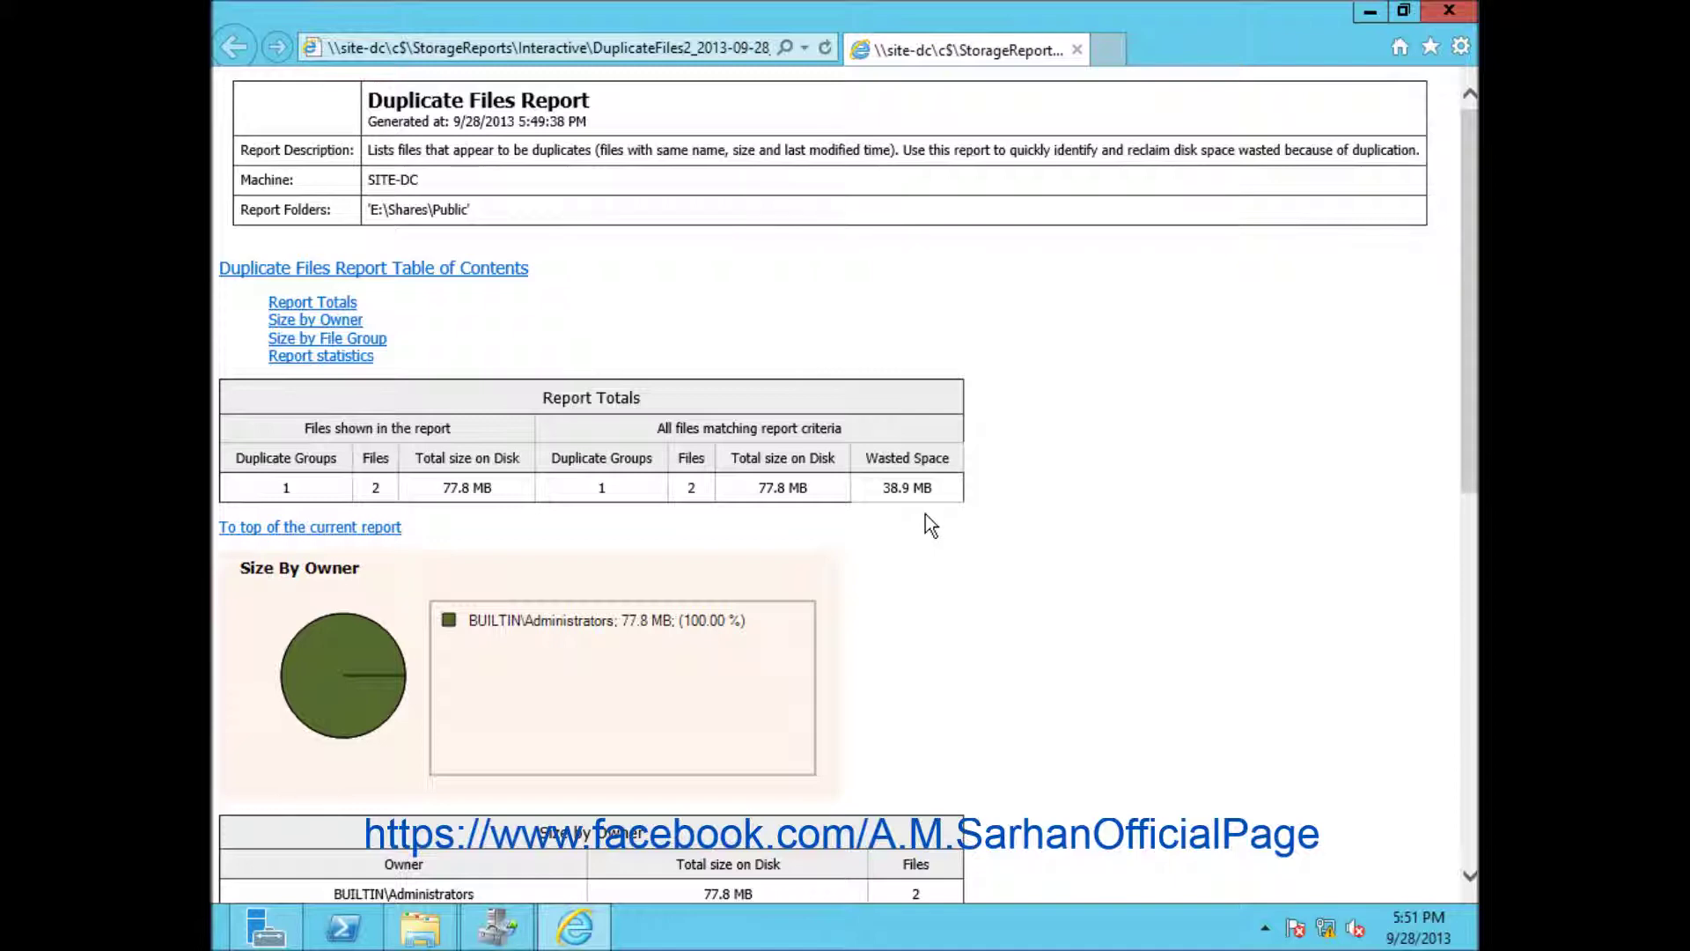
{"action": "scroll", "coordinate": [931, 526], "scroll_direction": "down", "scroll_amount": 3}
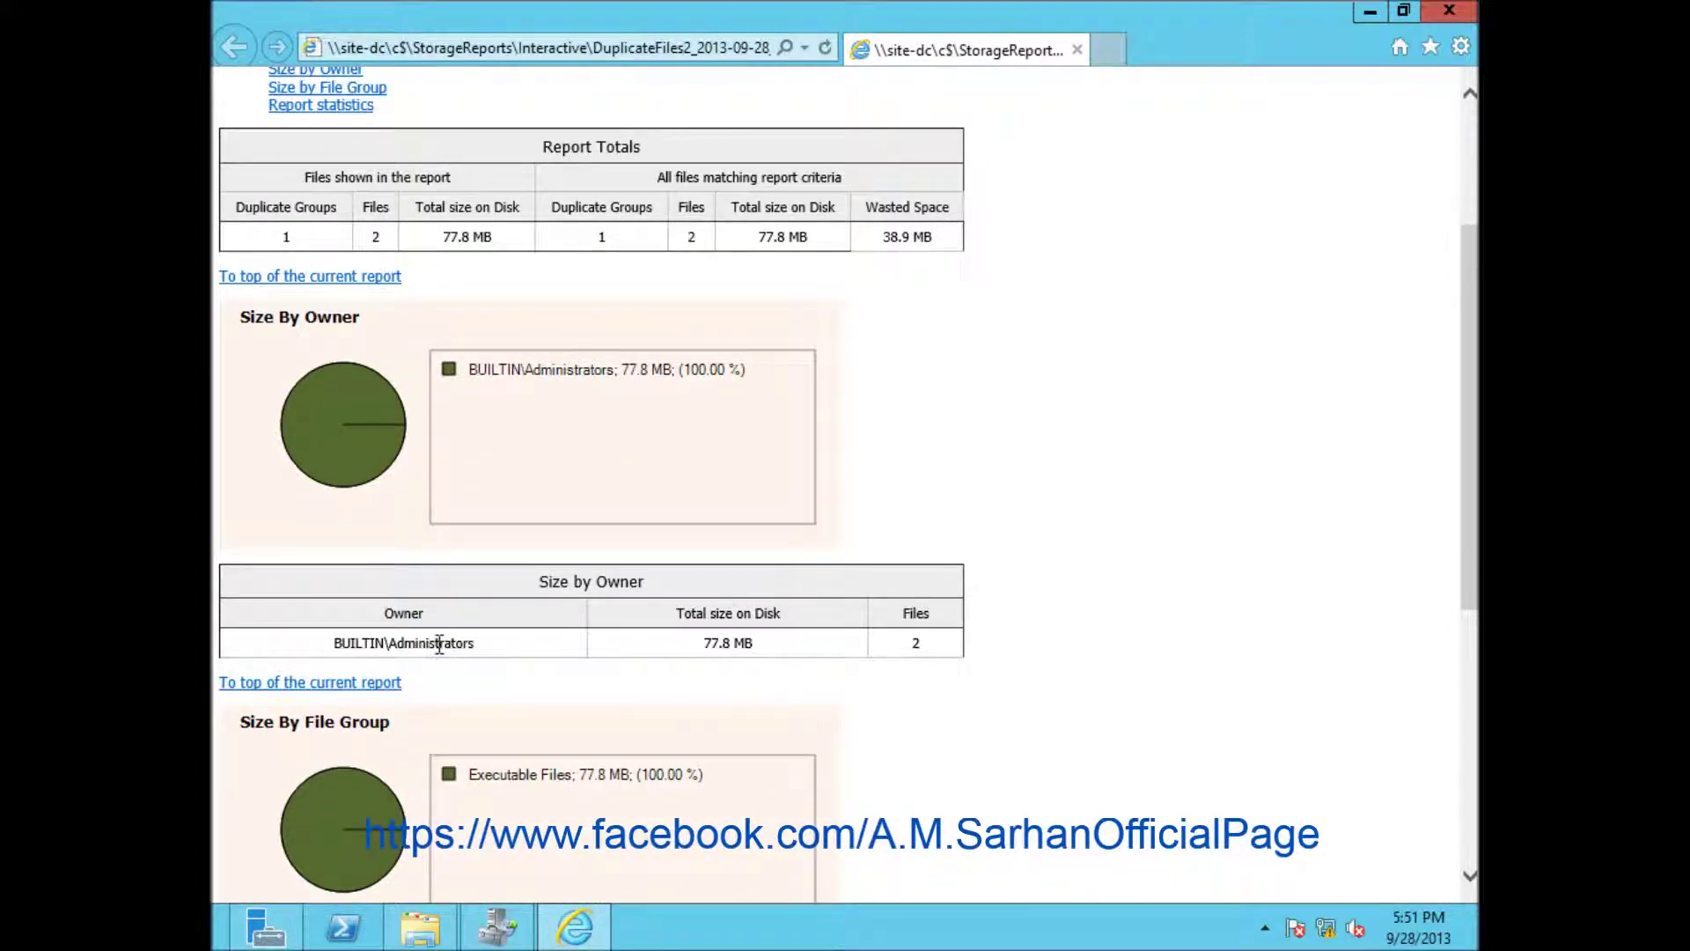
{"action": "scroll", "coordinate": [448, 643], "scroll_direction": "down", "scroll_amount": 6}
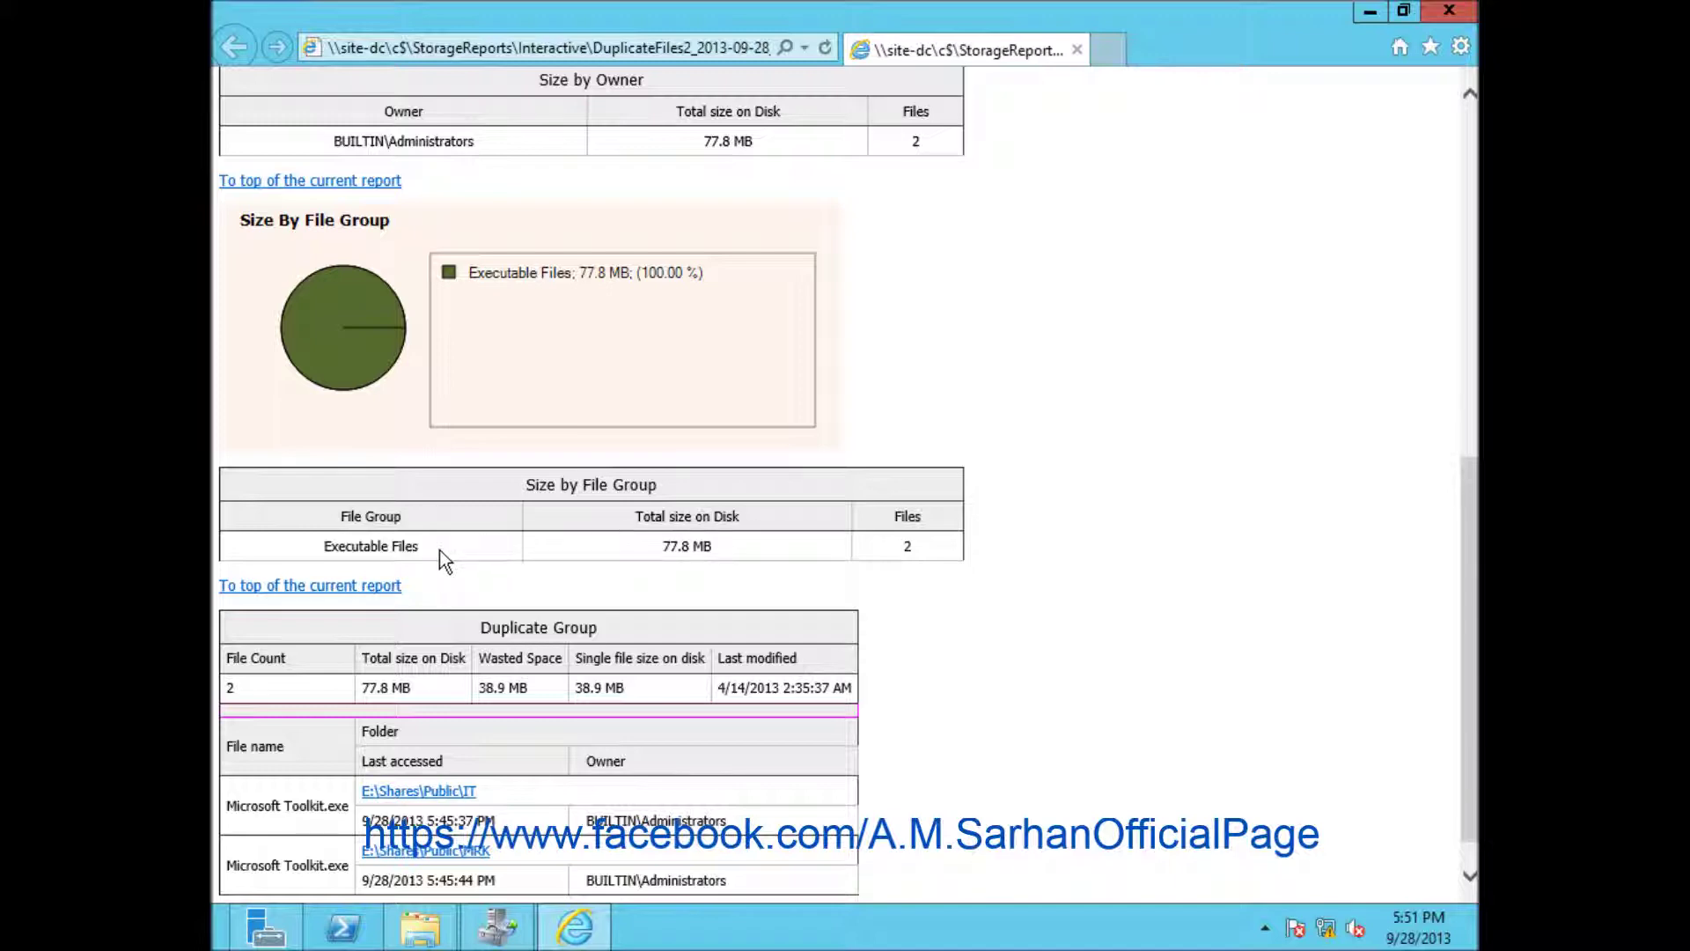
{"action": "scroll", "coordinate": [441, 550], "scroll_direction": "down", "scroll_amount": 1}
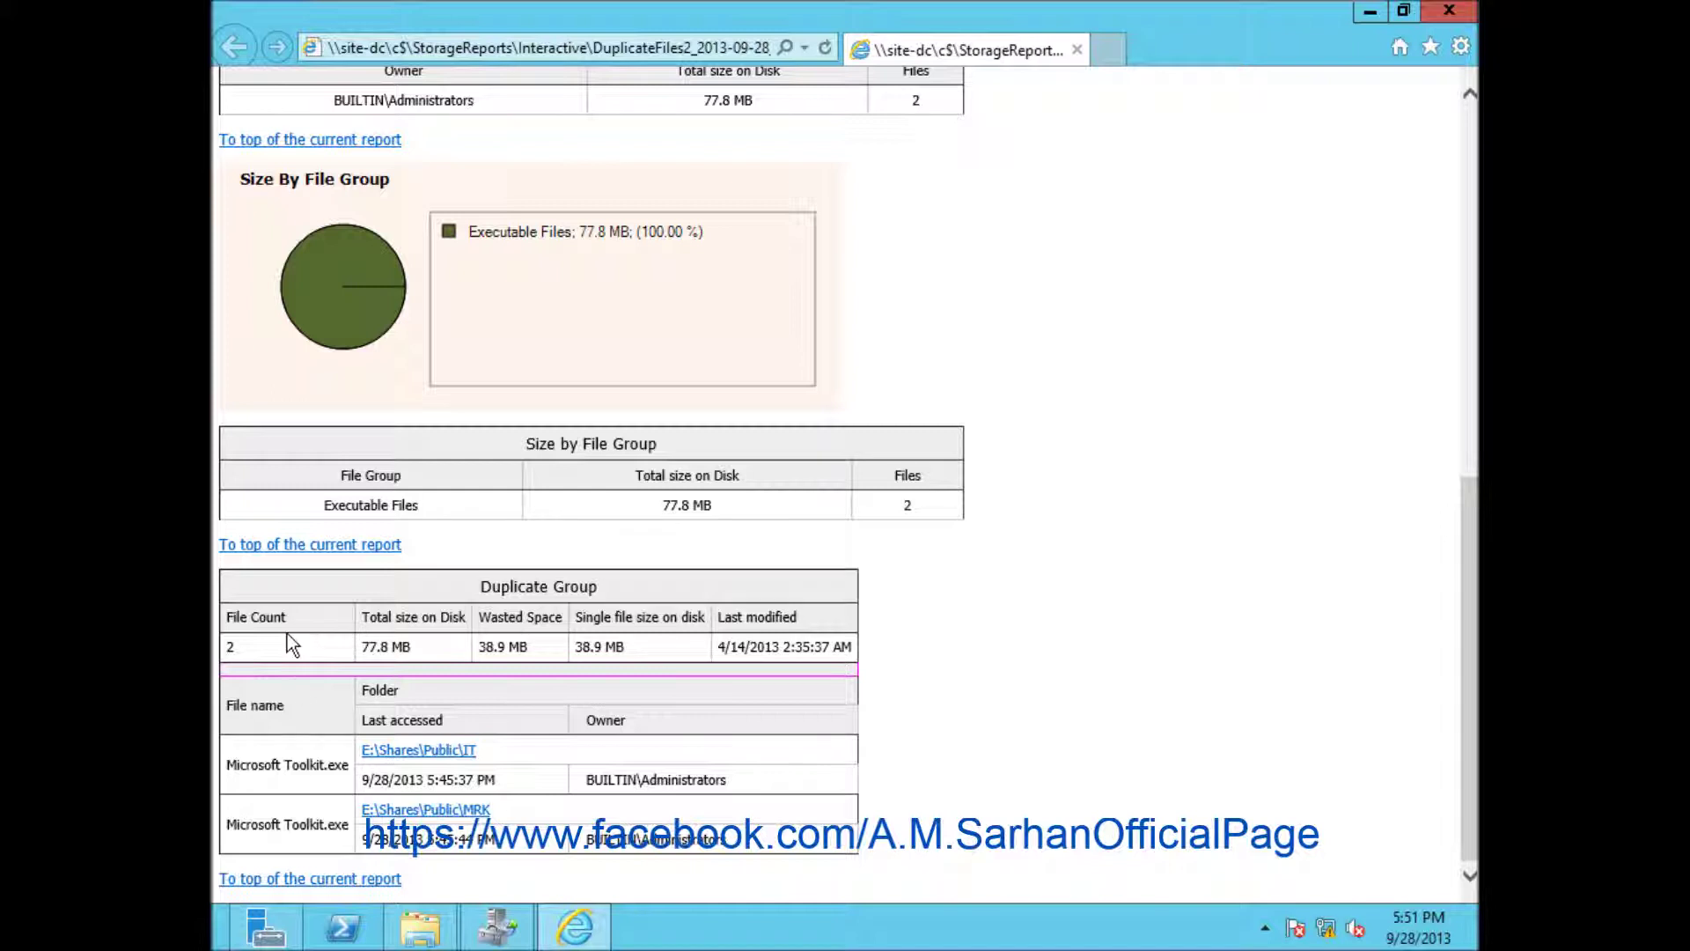
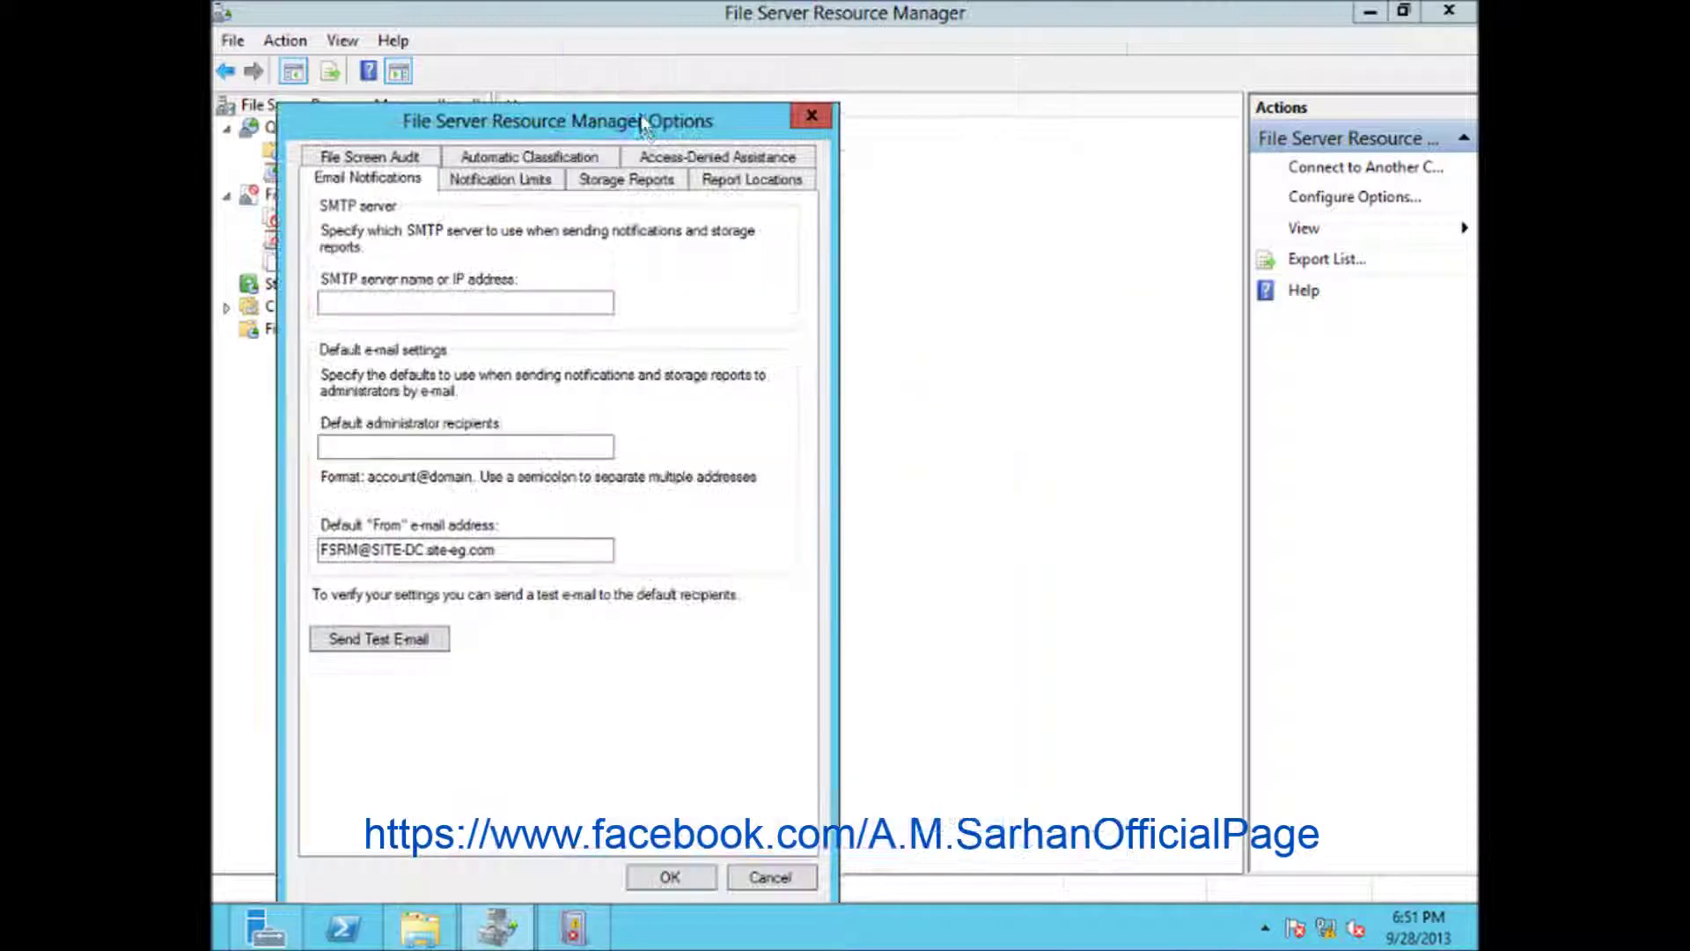
- Enable 'Record file screening activity in auditing database' on the File Screen Audit tab and save
{"action": "left_click", "coordinate": [380, 164]}
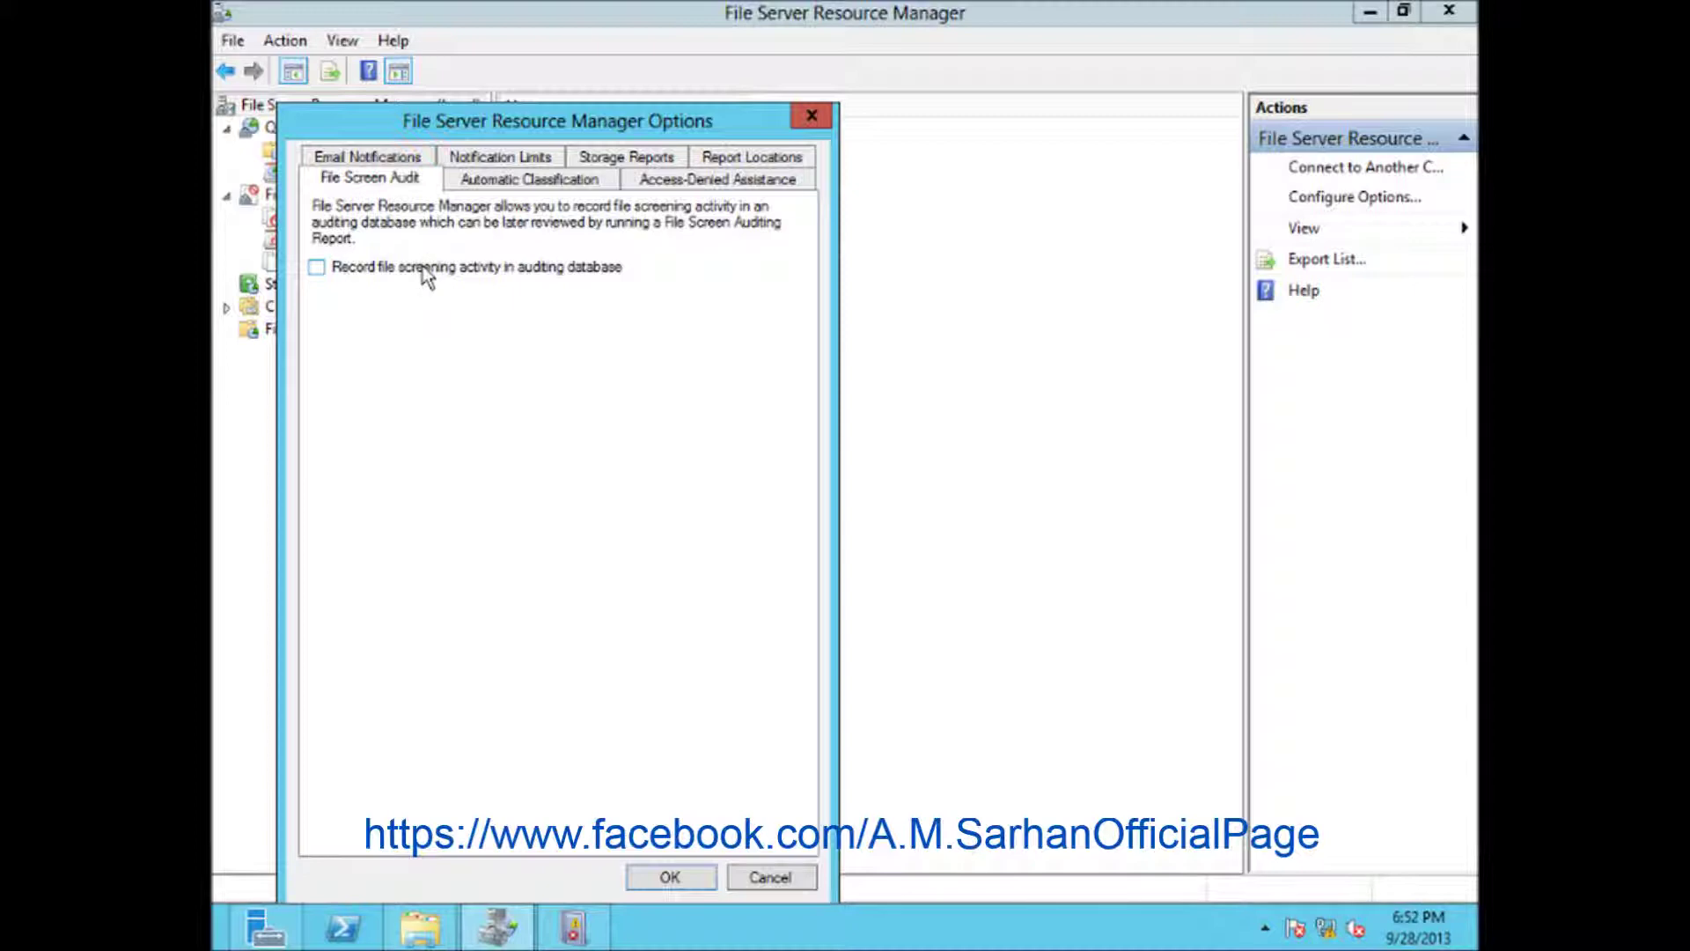
{"action": "left_click", "coordinate": [422, 272]}
{"action": "left_click", "coordinate": [678, 884]}
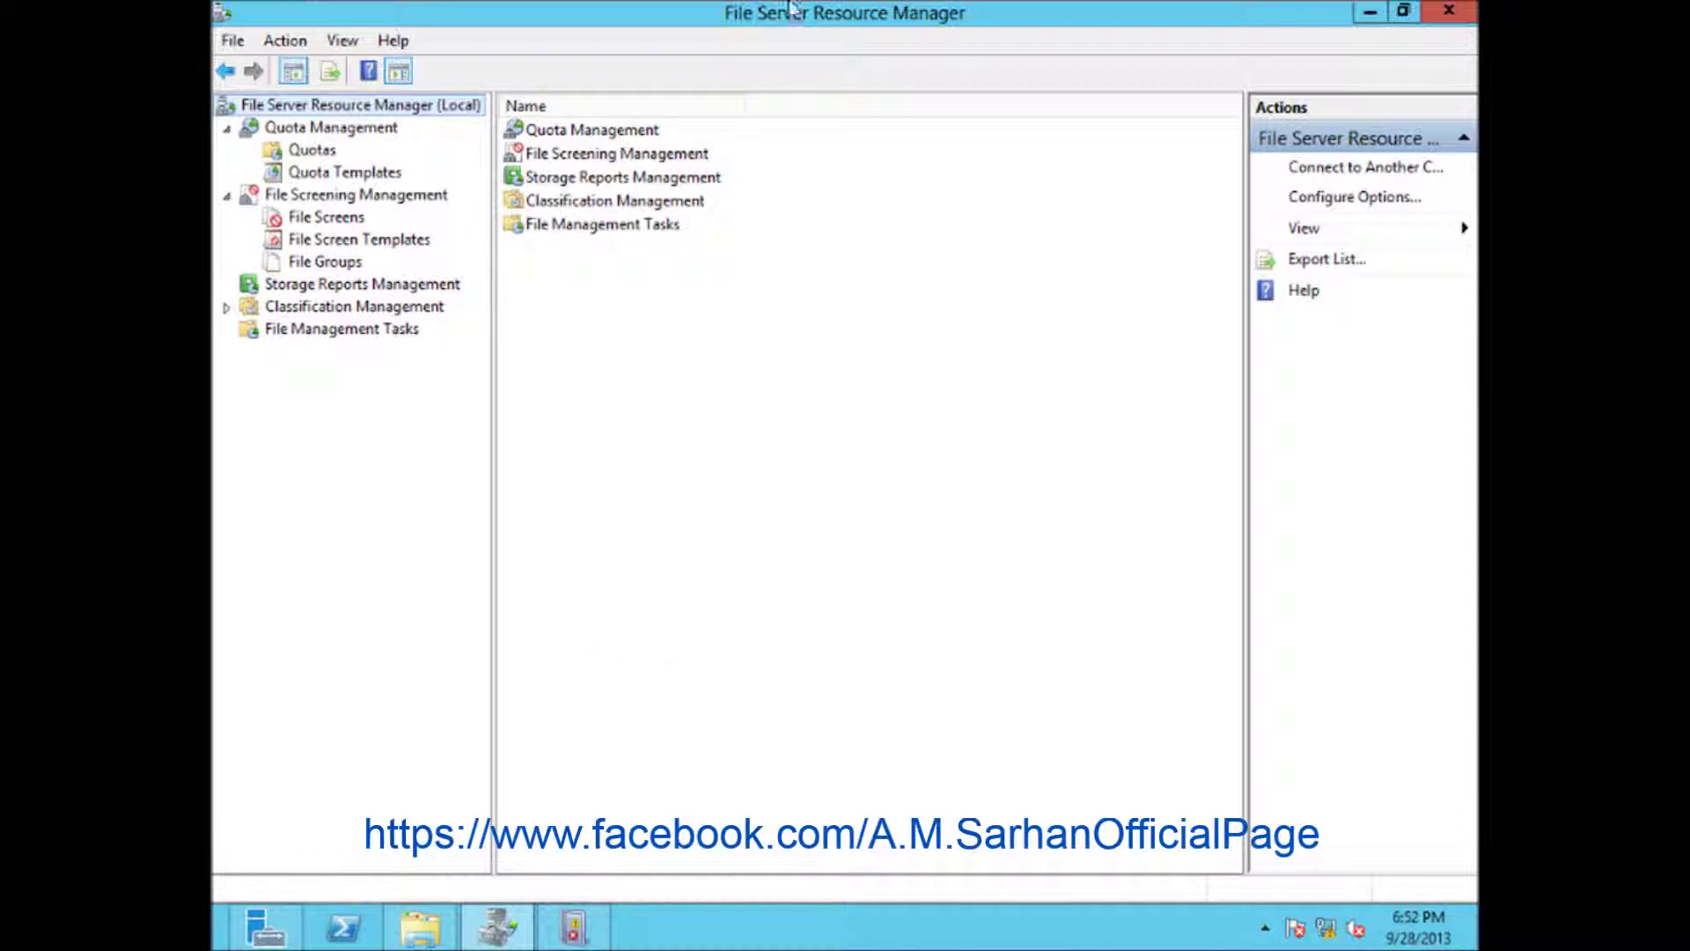
- On the host desktop, browse from the user folder to Music > Sample Music
{"action": "mouse_move", "coordinate": [801, 5]}
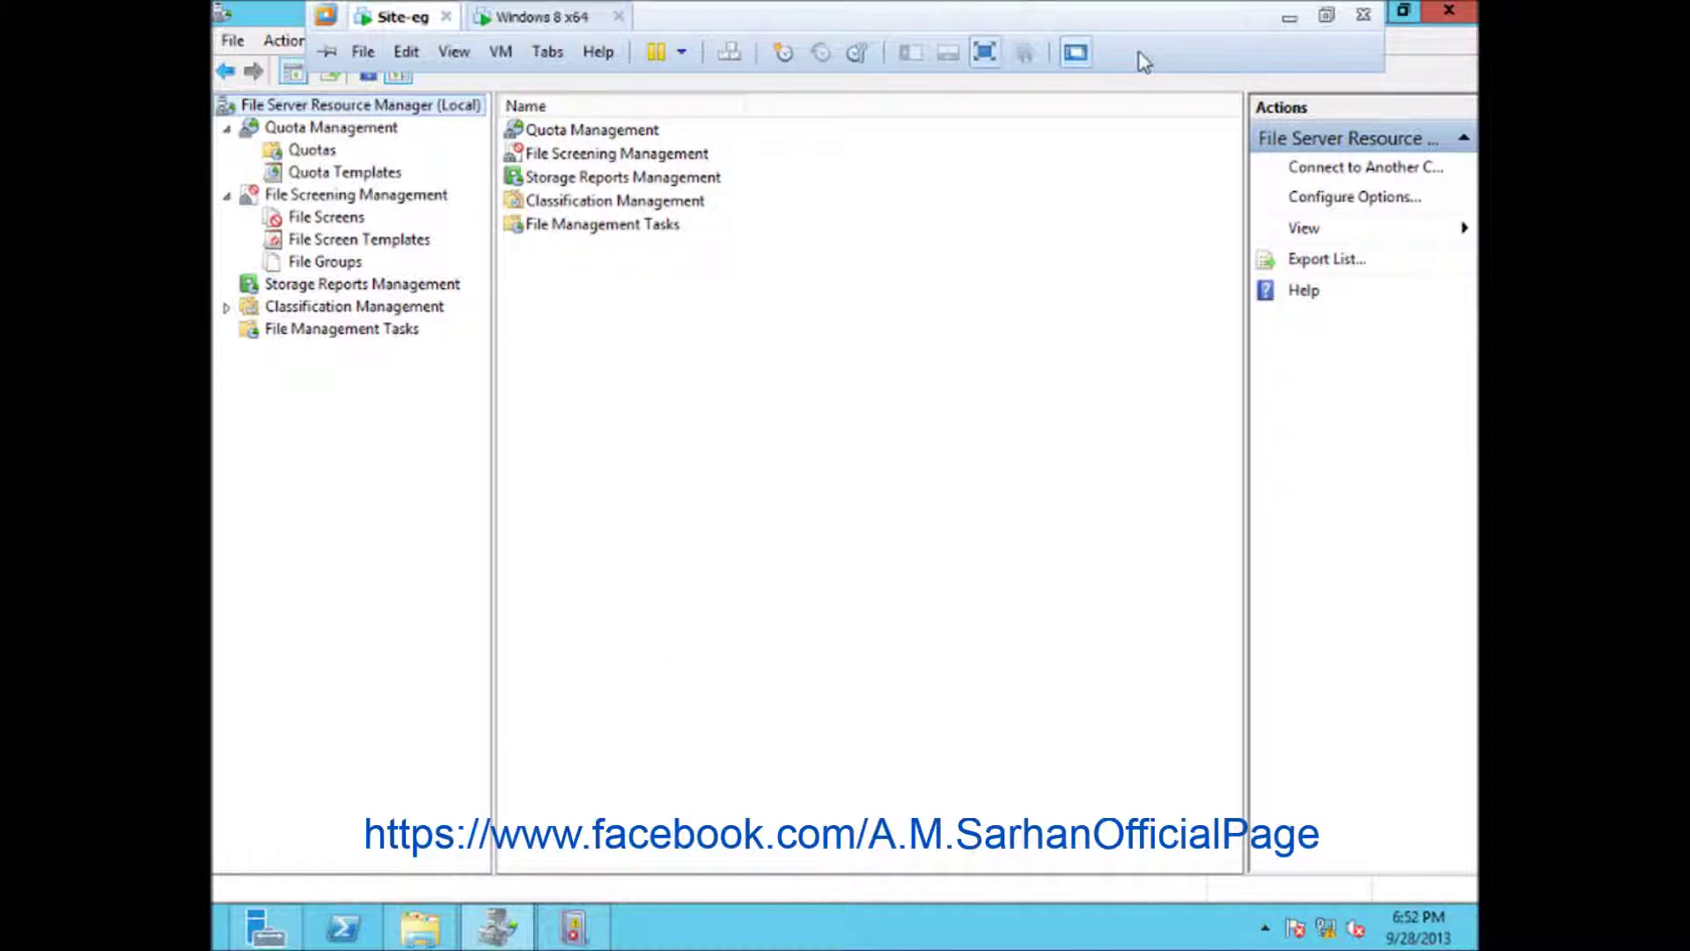
{"action": "left_click", "coordinate": [1290, 17]}
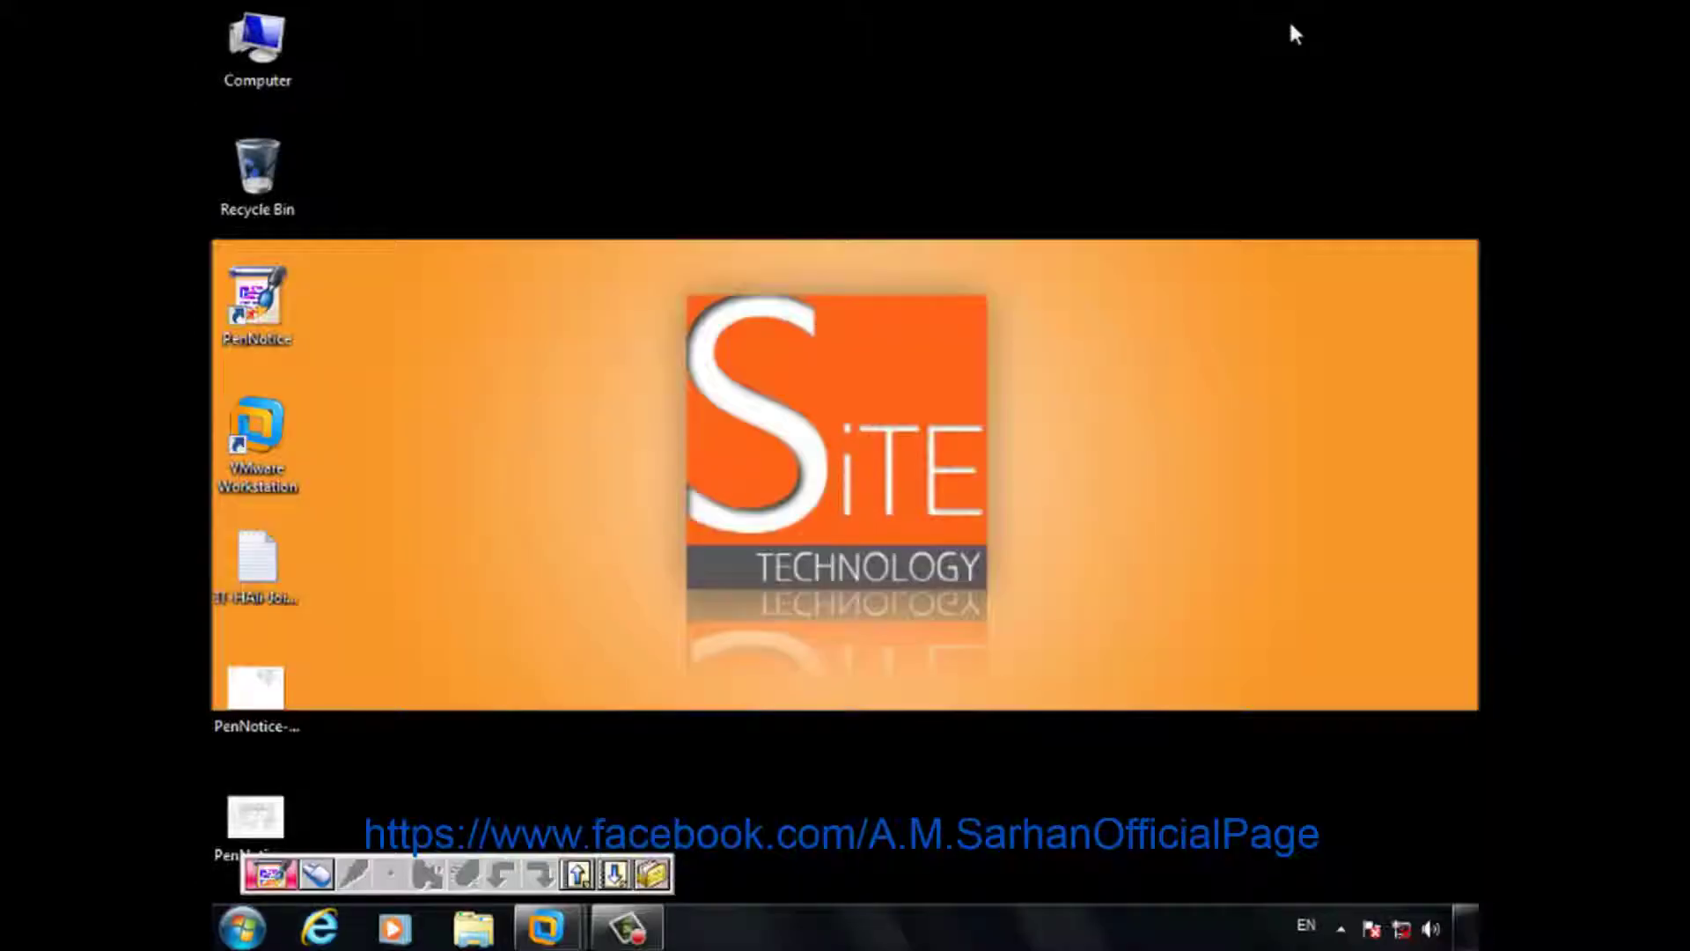
{"action": "left_click", "coordinate": [242, 928]}
{"action": "left_click", "coordinate": [646, 379]}
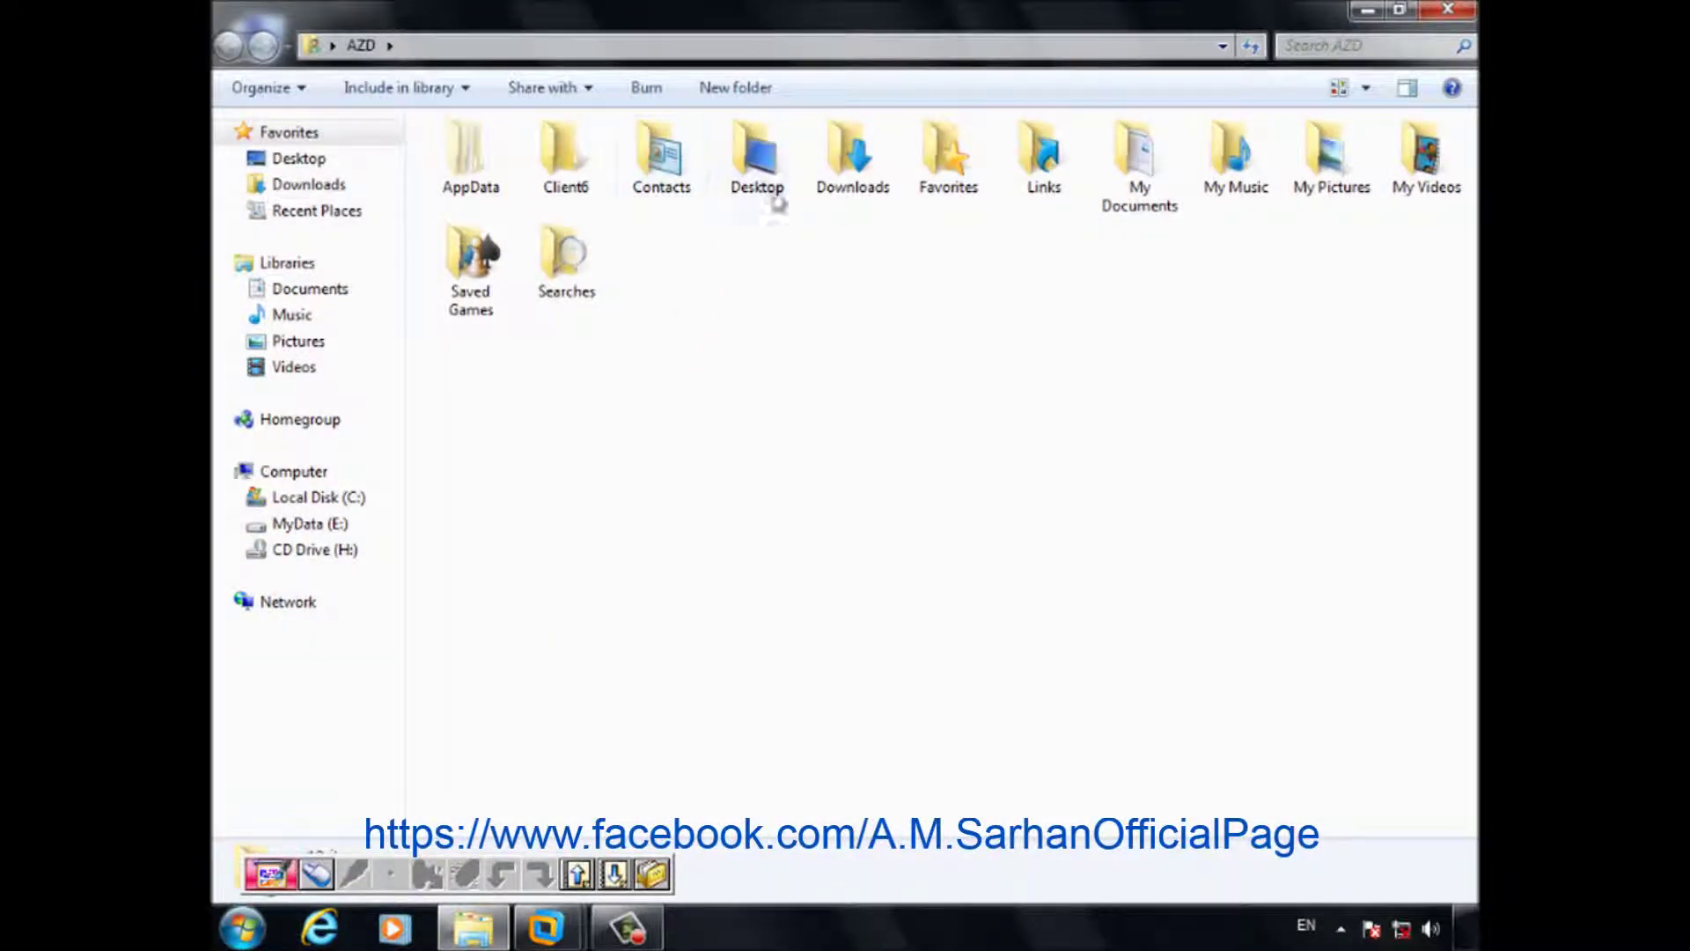
{"action": "double_click", "coordinate": [1236, 162]}
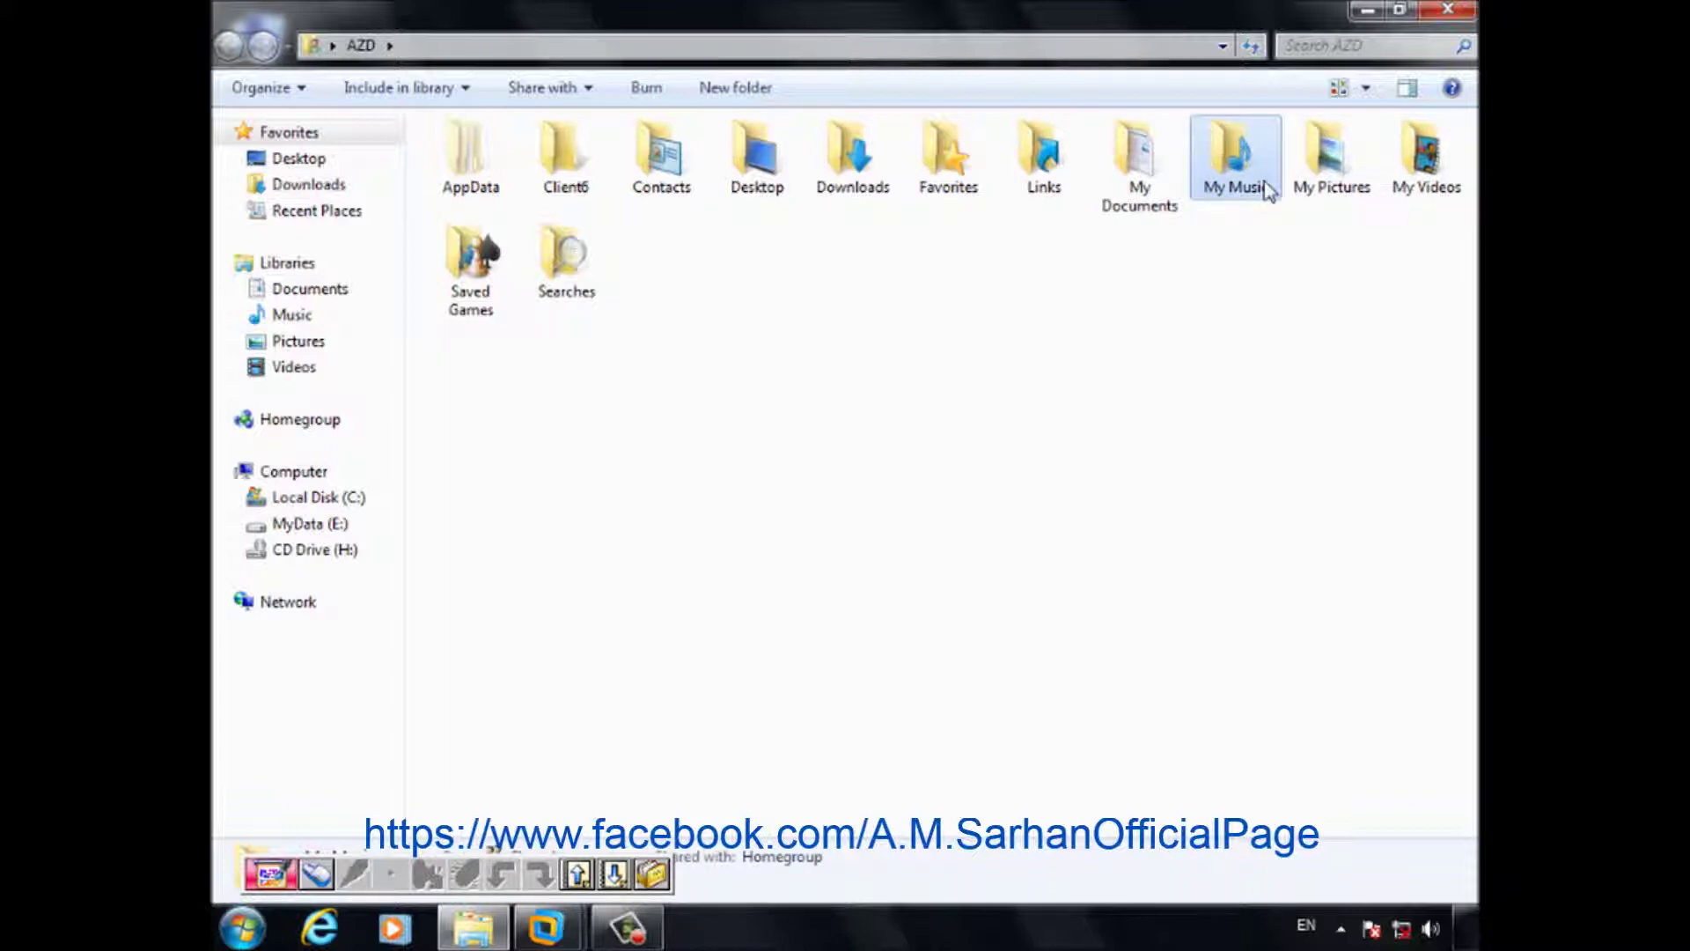
{"action": "double_click", "coordinate": [477, 168]}
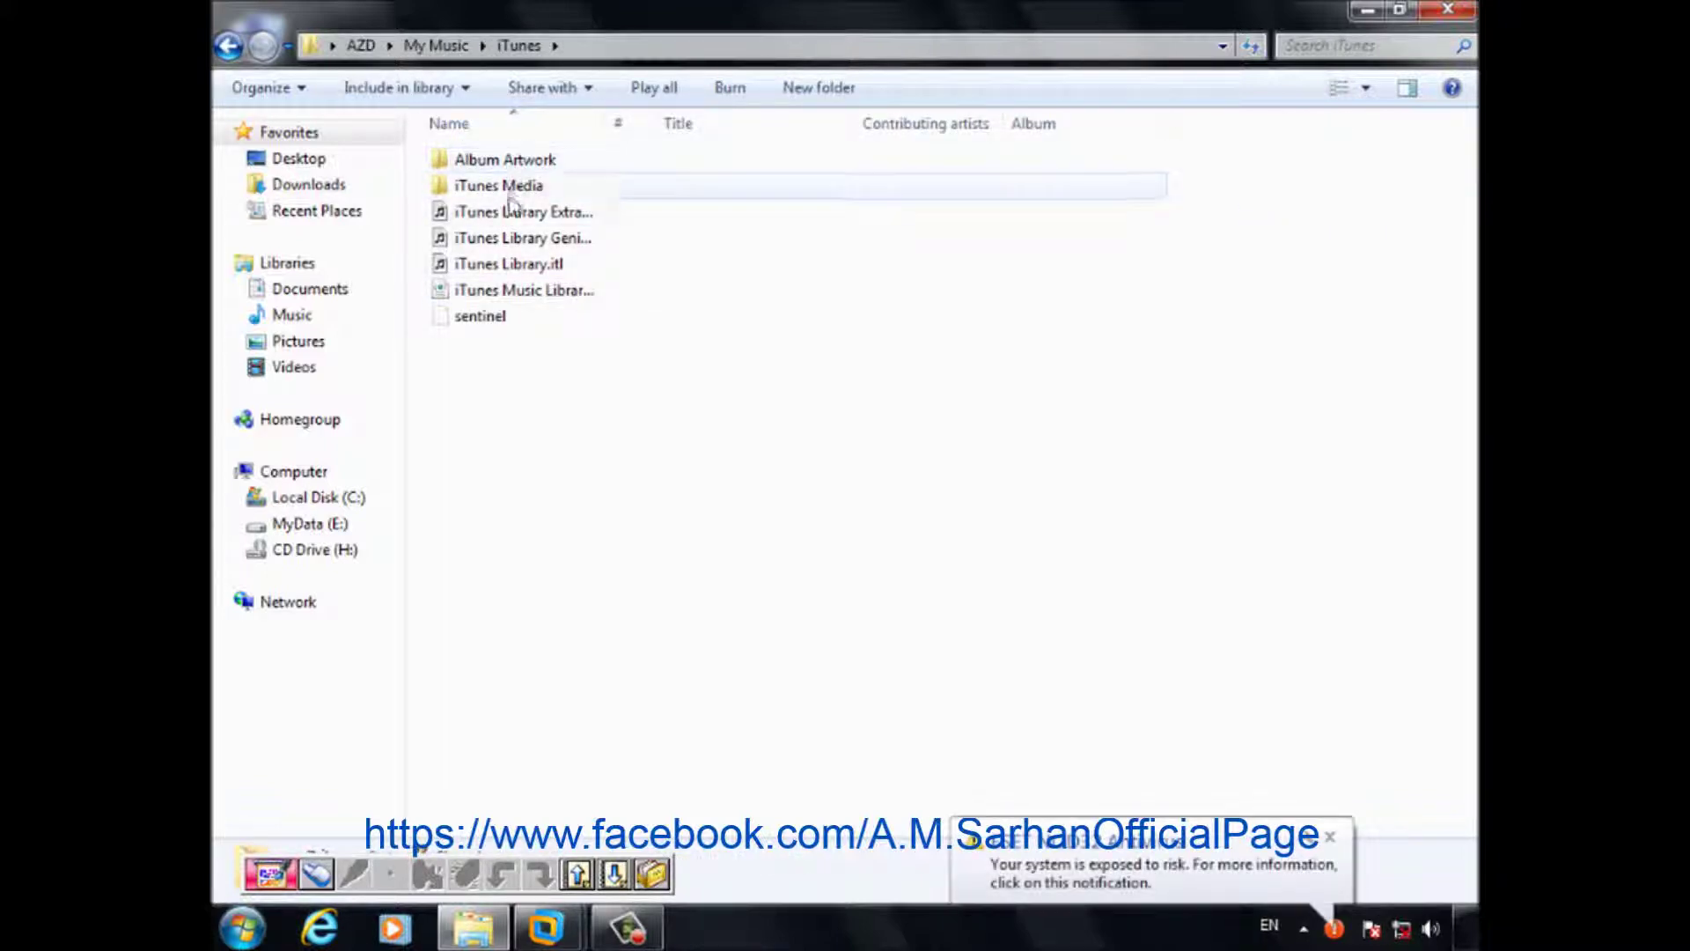
{"action": "left_click", "coordinate": [292, 315]}
{"action": "double_click", "coordinate": [517, 255]}
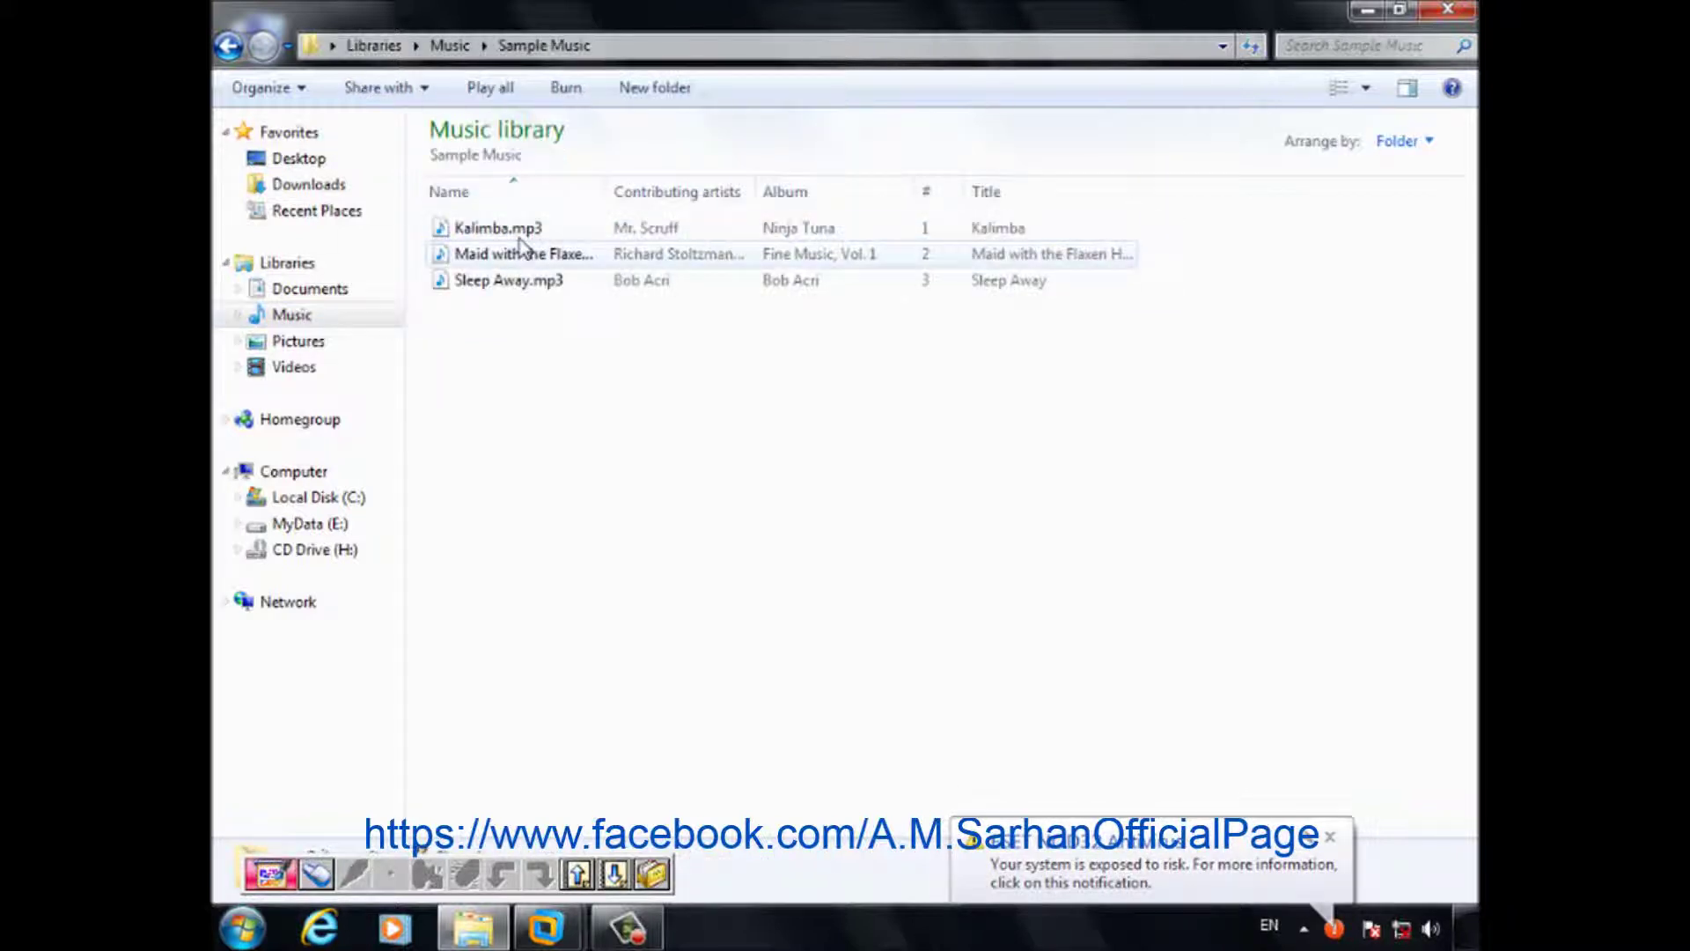
- Copy Kalimba.mp3, close Explorer and return to the server virtual machine
{"action": "left_click", "coordinate": [523, 229]}
{"action": "right_click", "coordinate": [523, 228]}
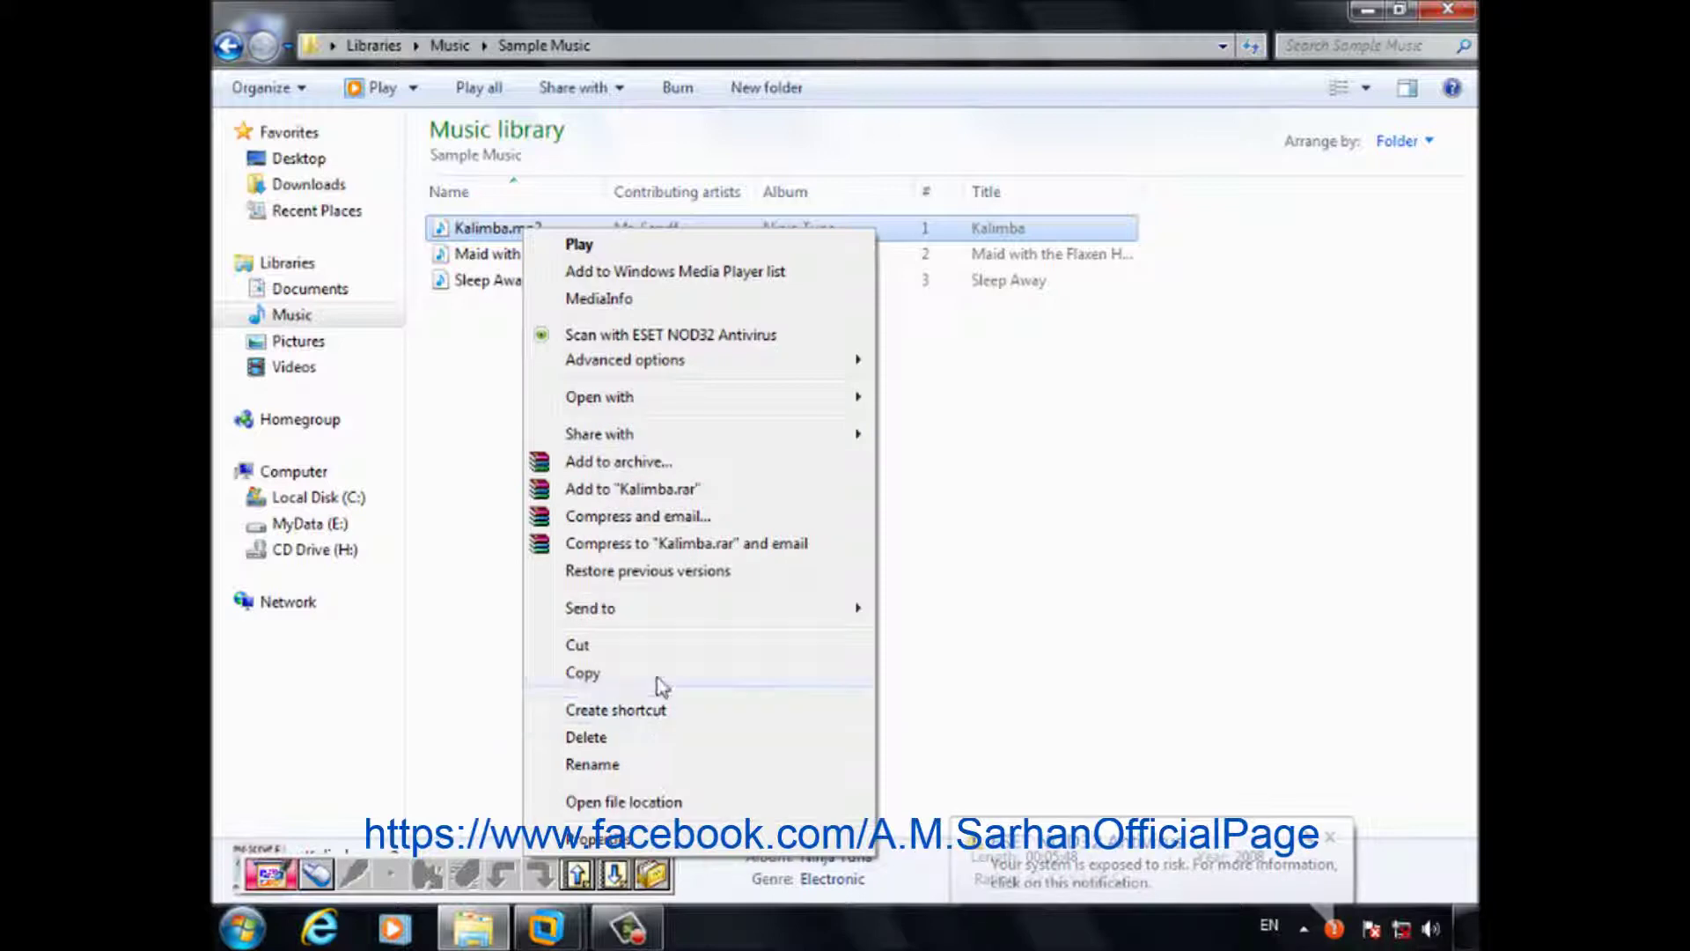
{"action": "left_click", "coordinate": [657, 678]}
{"action": "left_click", "coordinate": [1448, 10]}
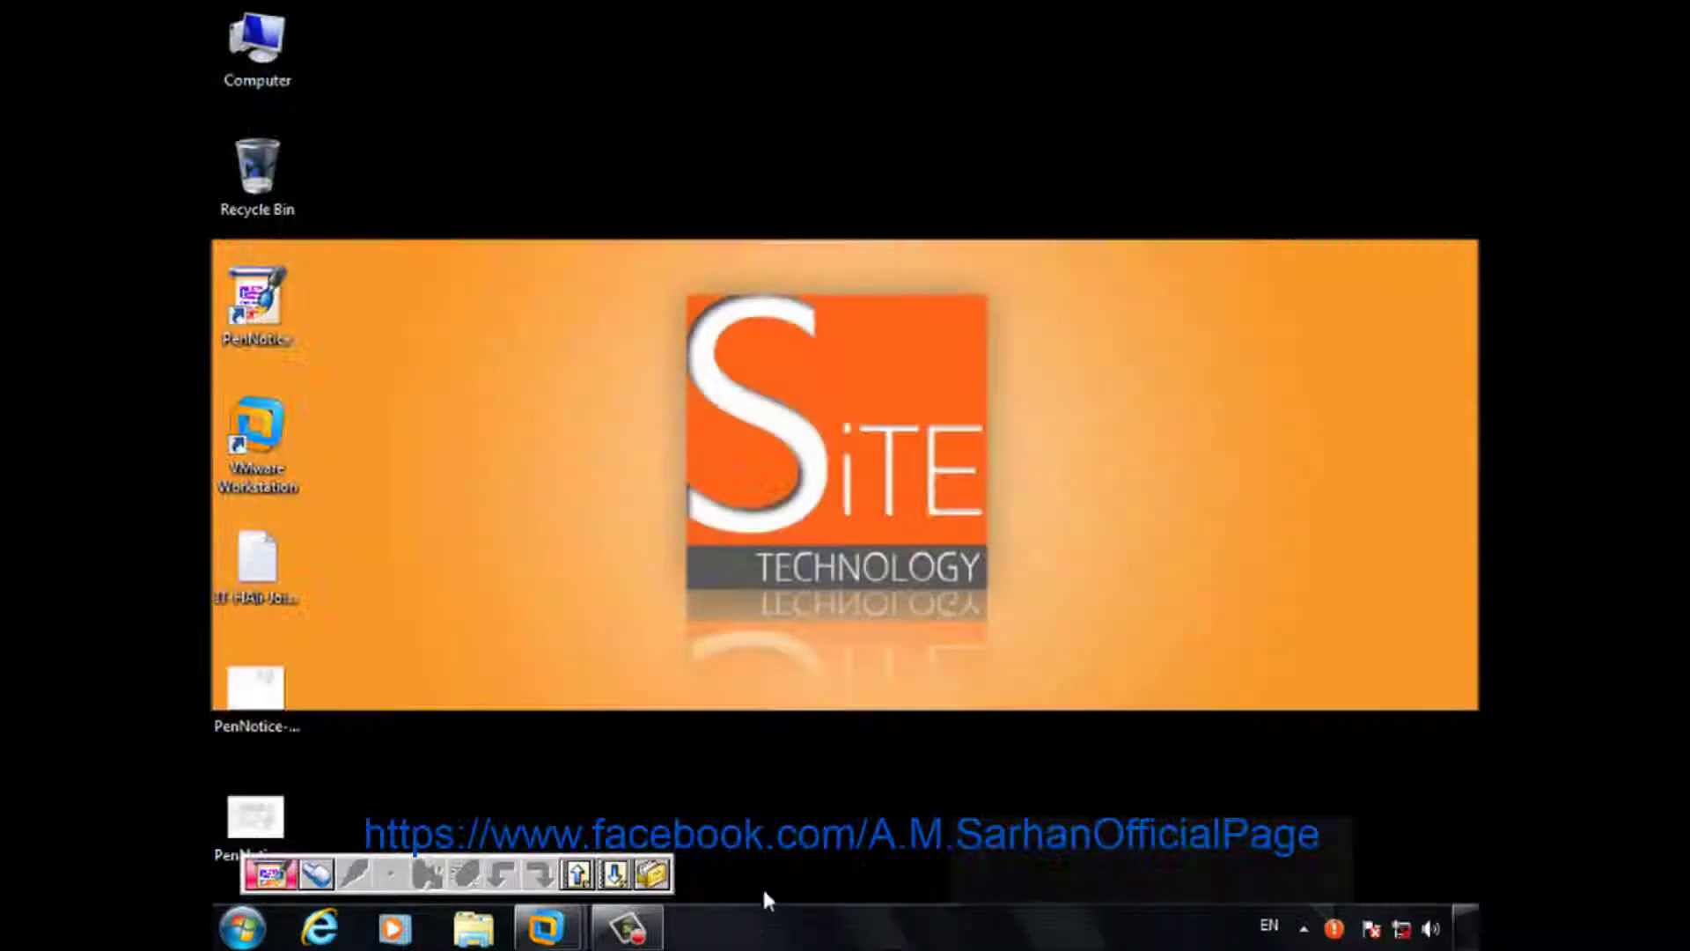
{"action": "mouse_move", "coordinate": [568, 933]}
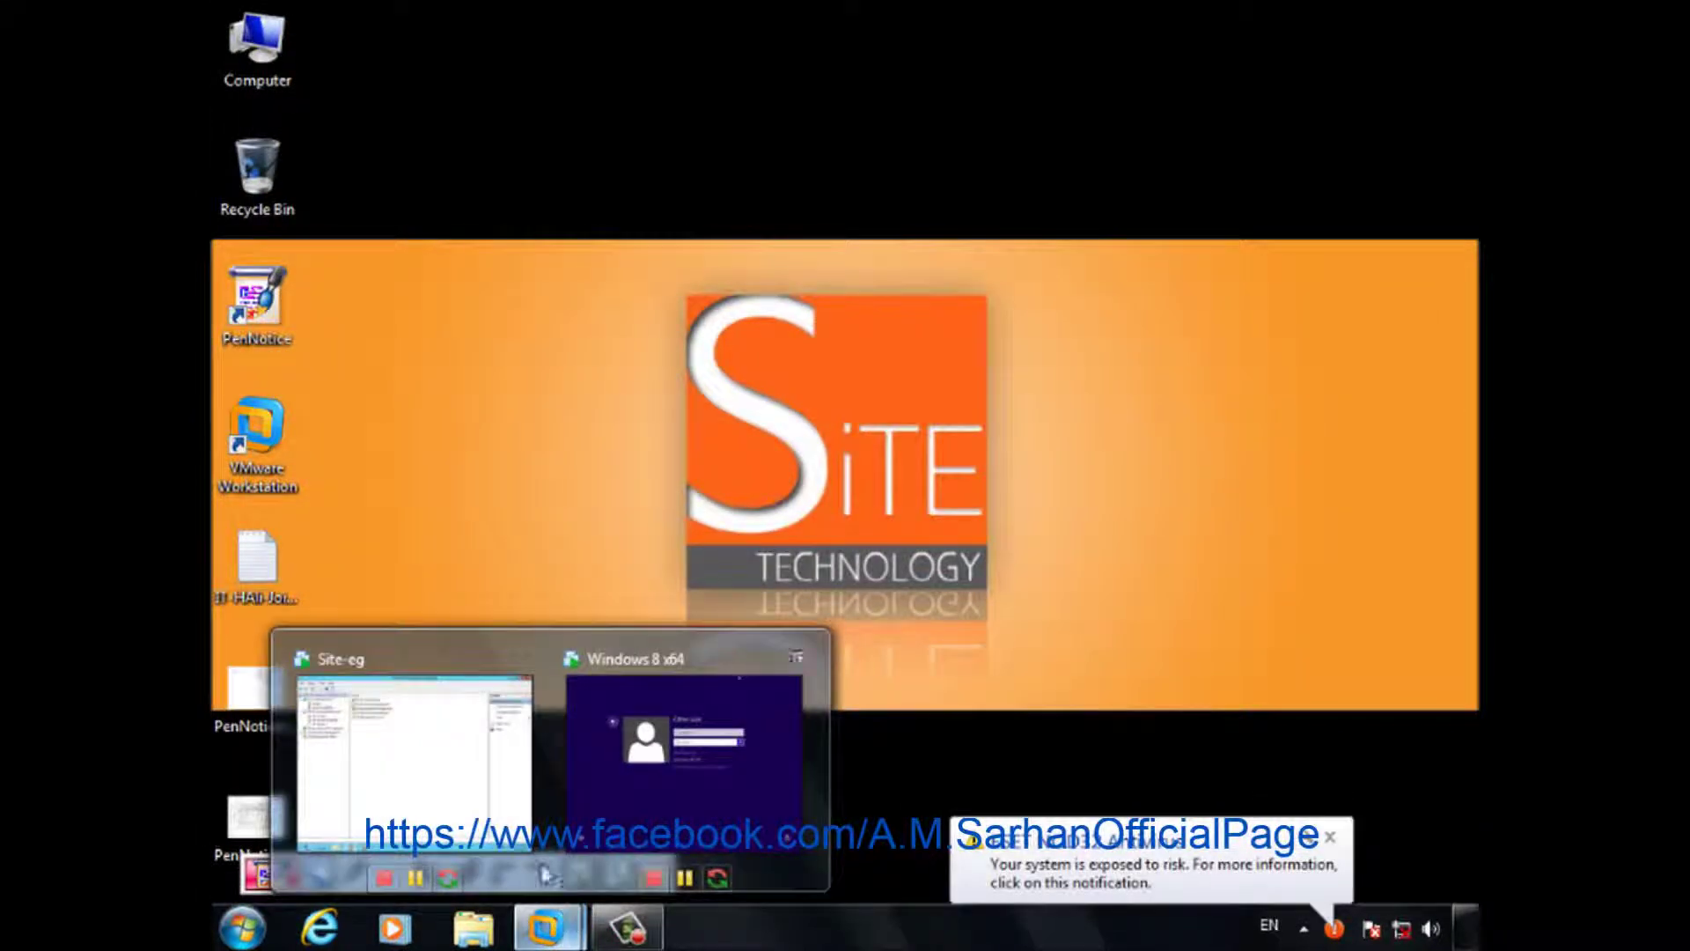
{"action": "left_click", "coordinate": [430, 761]}
- Paste Kalimba.mp3 into E:\Shares\Public\IT, retry the denied copy three times, then cancel
{"action": "mouse_move", "coordinate": [420, 926]}
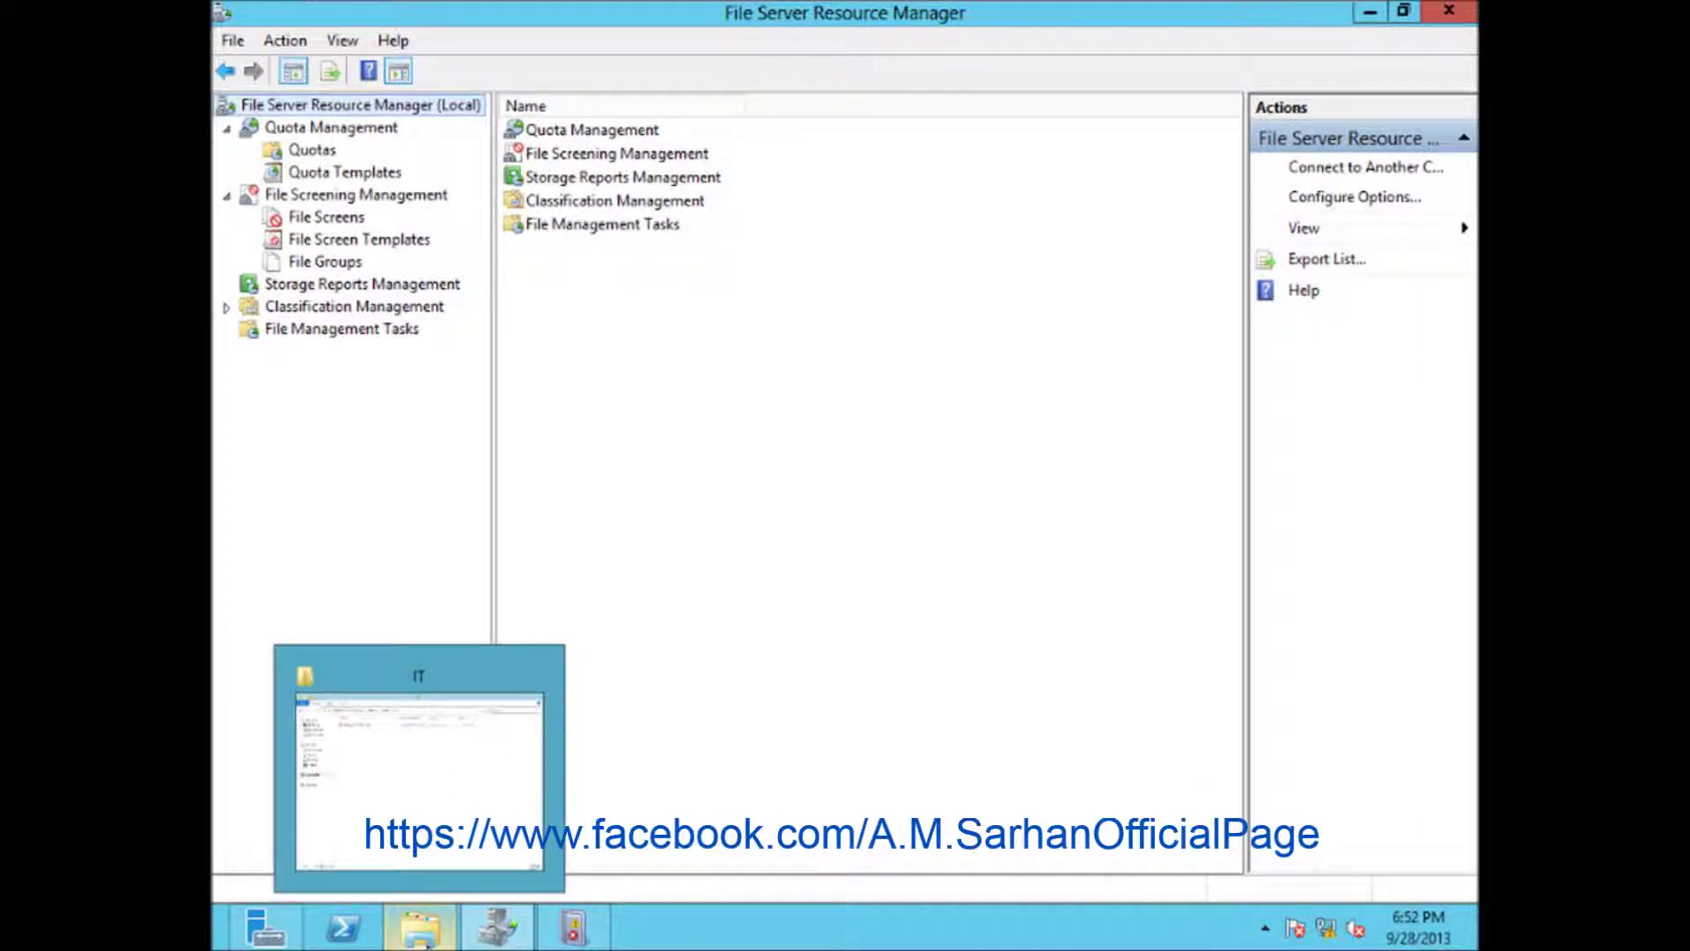
{"action": "left_click", "coordinate": [452, 817]}
{"action": "right_click", "coordinate": [640, 515]}
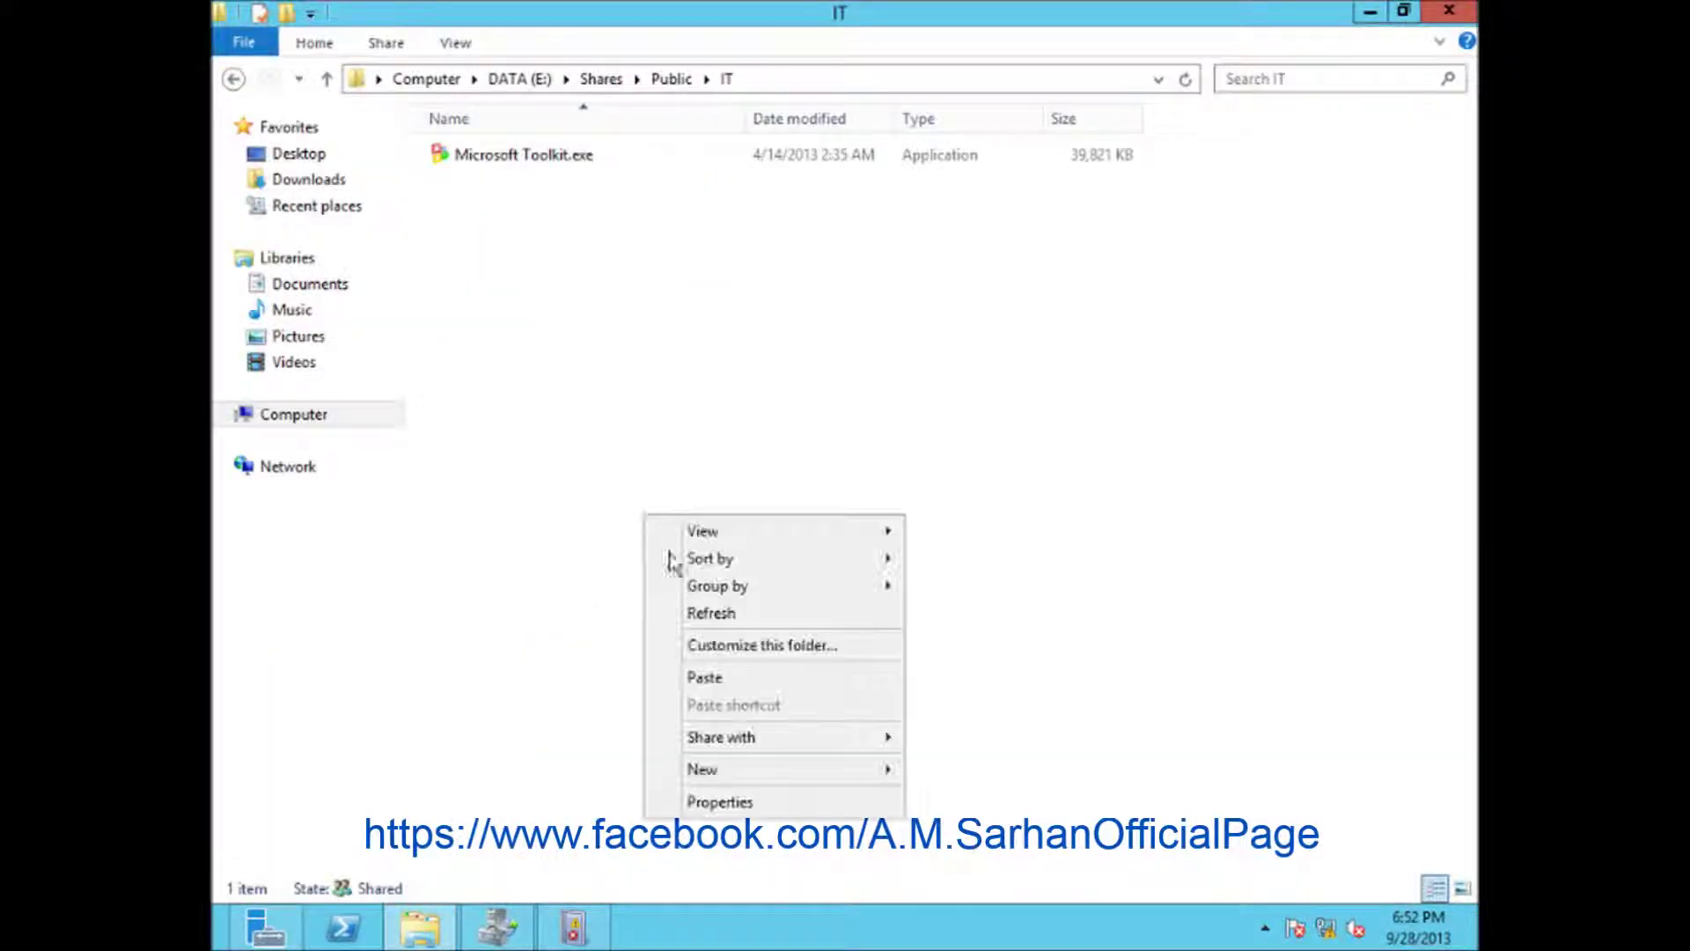
{"action": "left_click", "coordinate": [740, 678]}
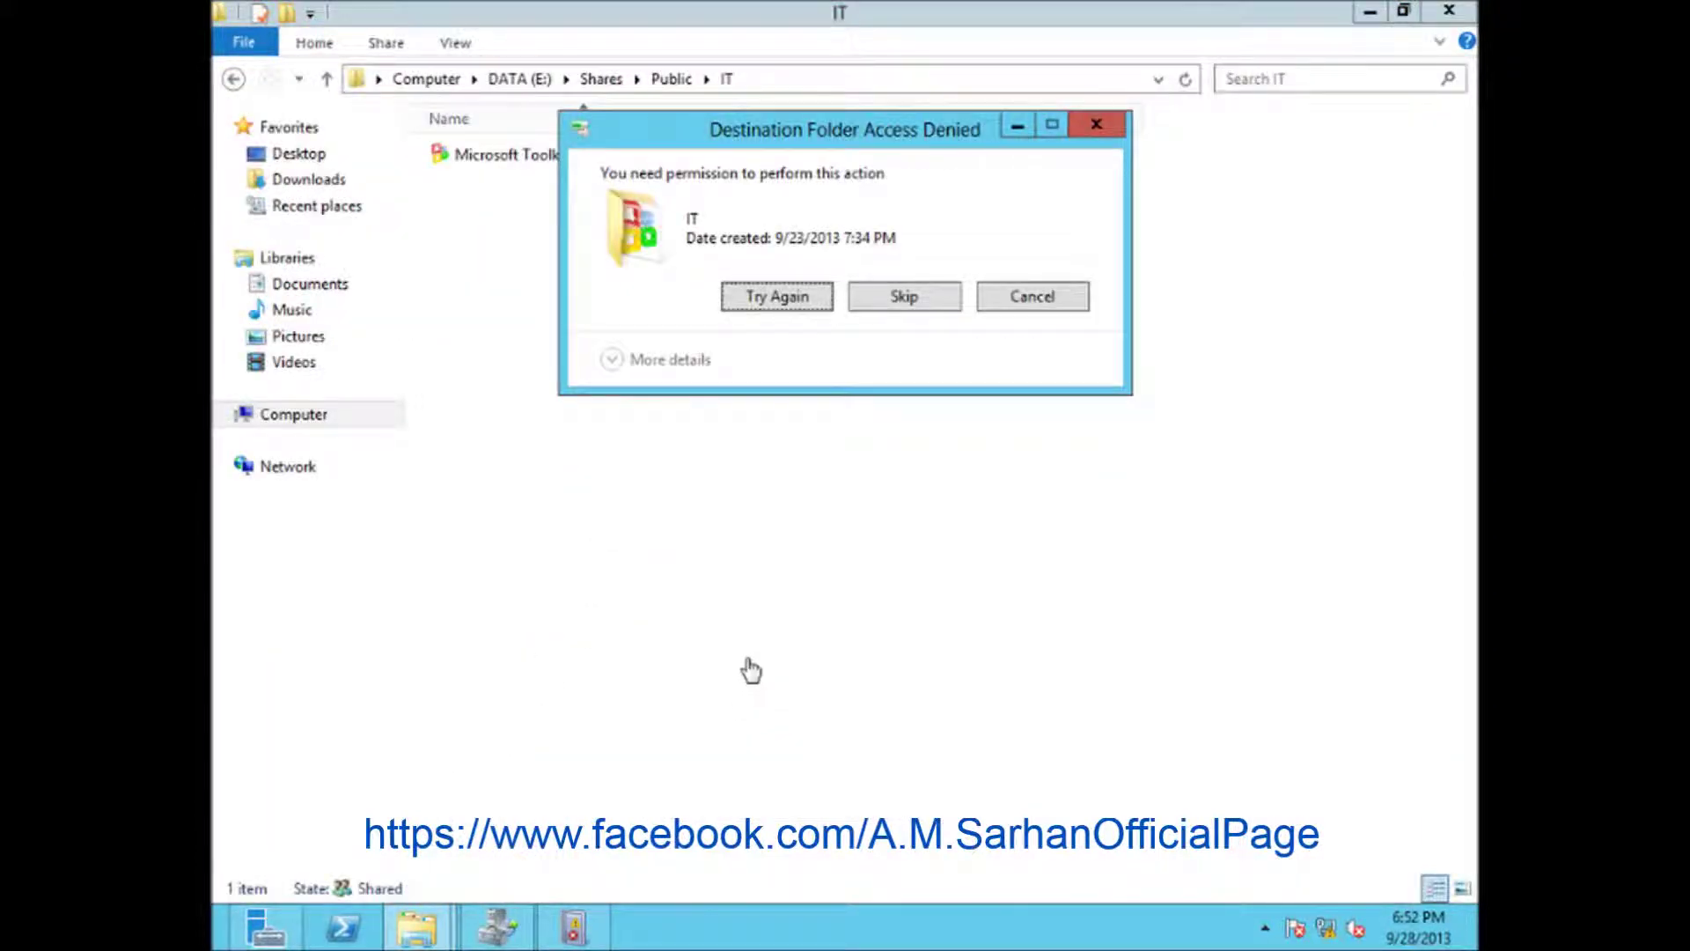
{"action": "left_click", "coordinate": [774, 308]}
{"action": "left_click", "coordinate": [805, 304]}
{"action": "left_click", "coordinate": [804, 298]}
{"action": "left_click", "coordinate": [1022, 296]}
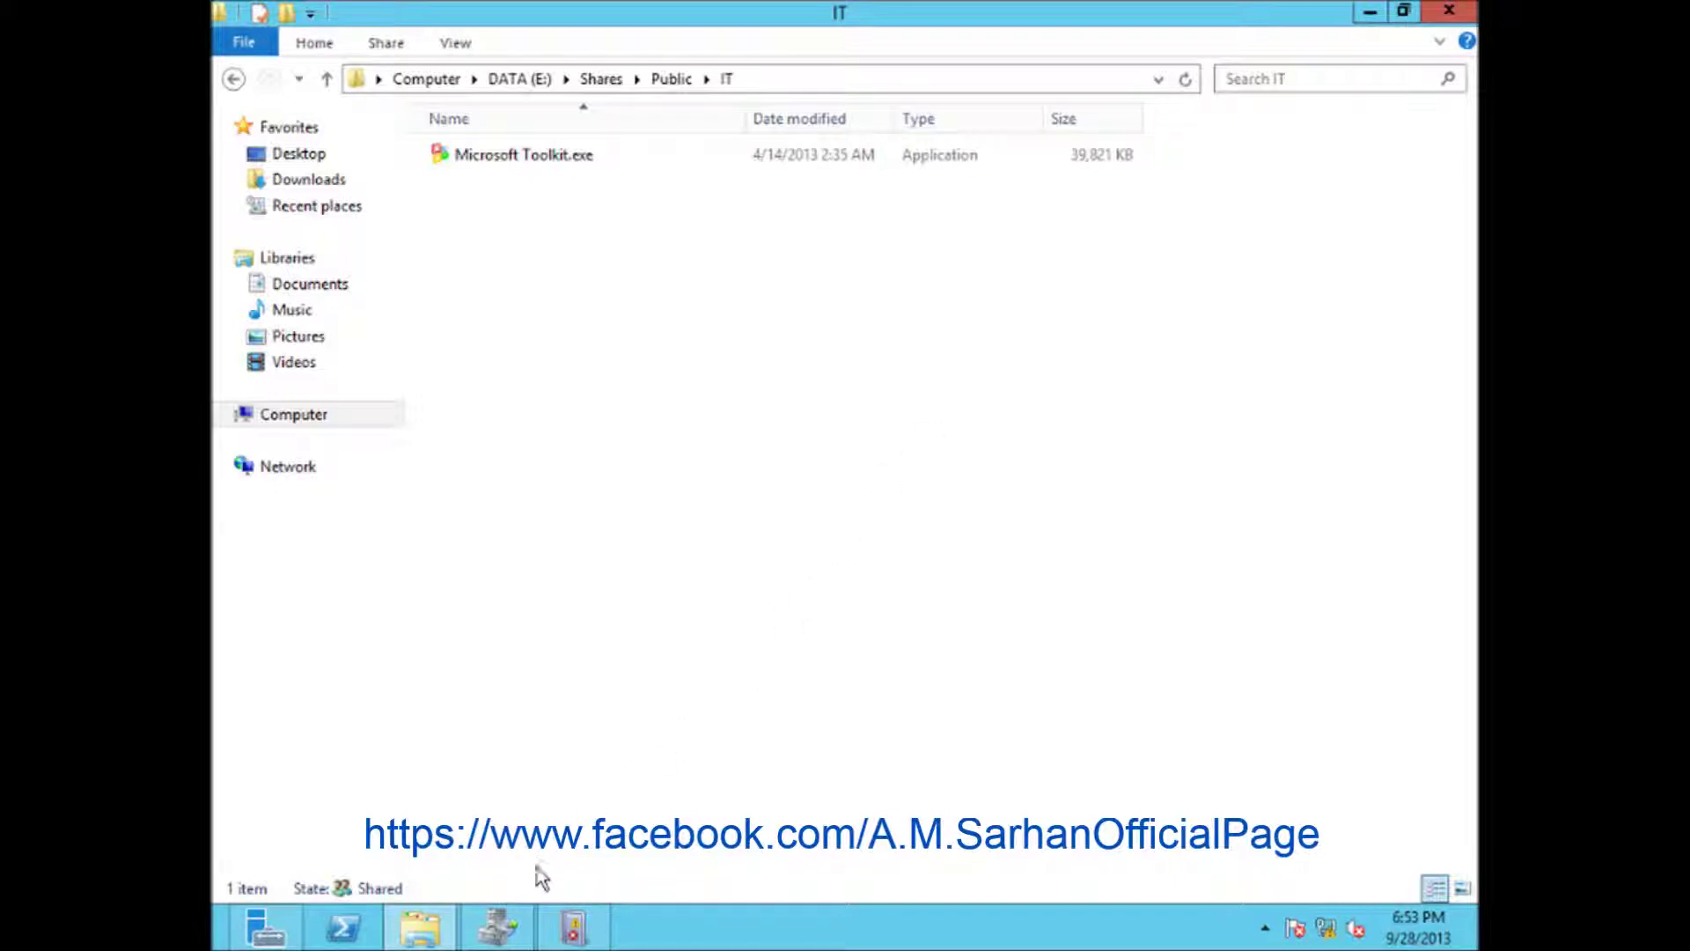
- Refresh Event Viewer's Application log and review the newest SRMSVC 8215 warning about Kalimba.mp3
{"action": "mouse_move", "coordinate": [573, 923]}
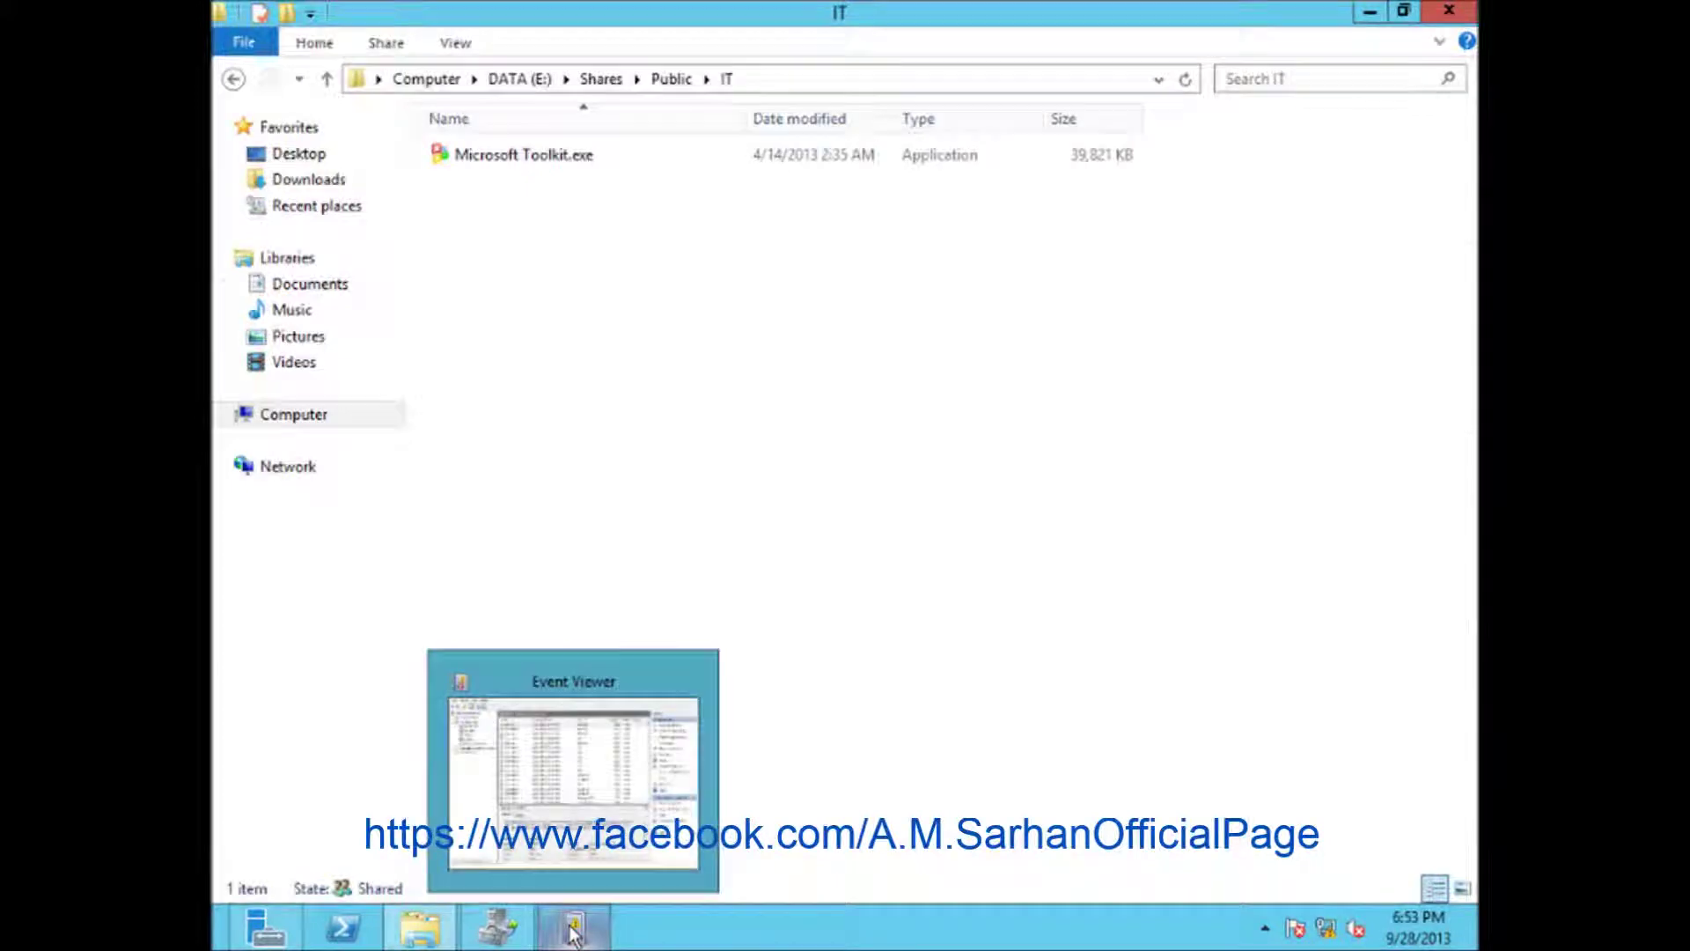
{"action": "left_click", "coordinate": [612, 861]}
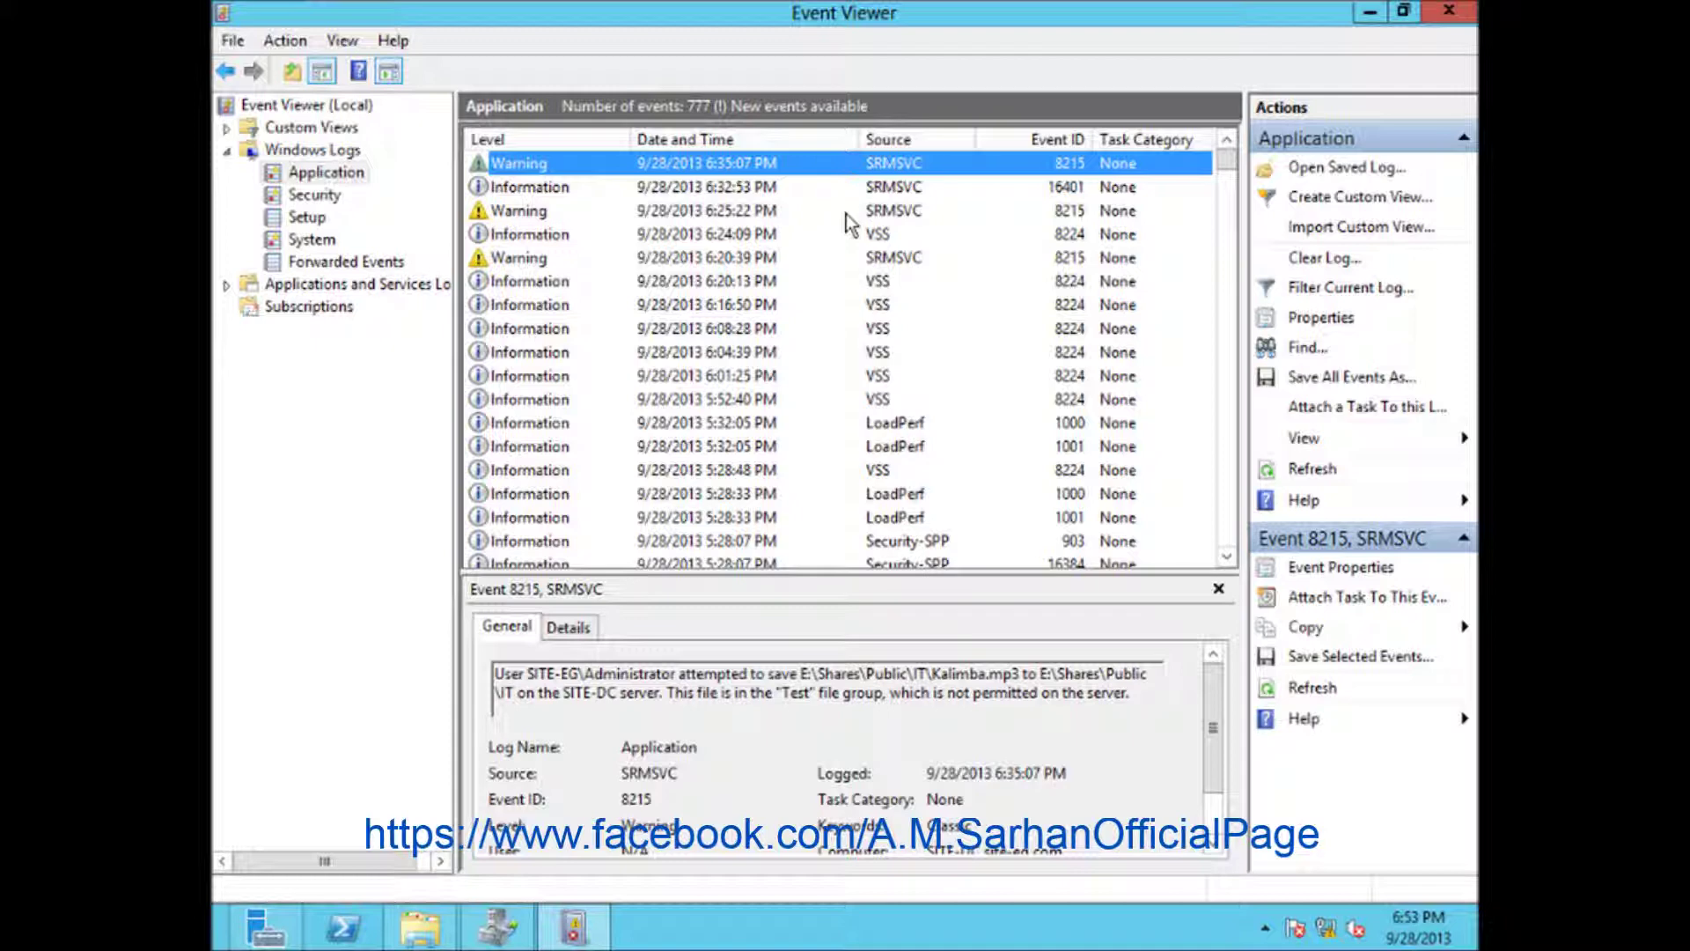
{"action": "key", "text": "F5"}
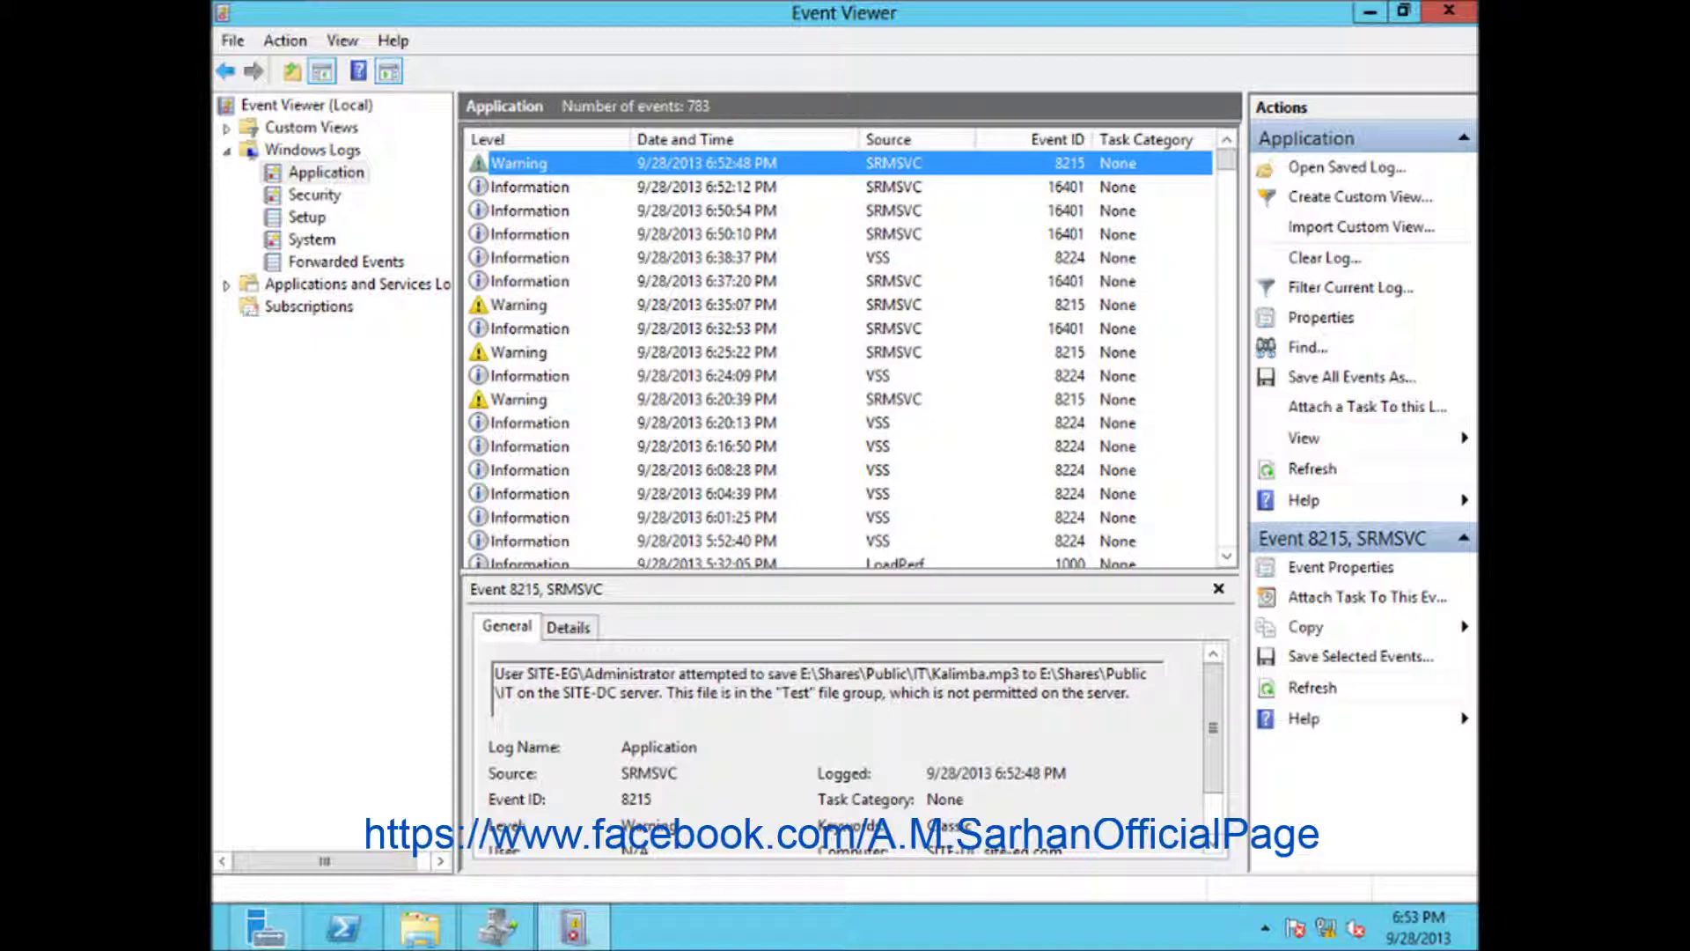
{"action": "double_click", "coordinate": [867, 164]}
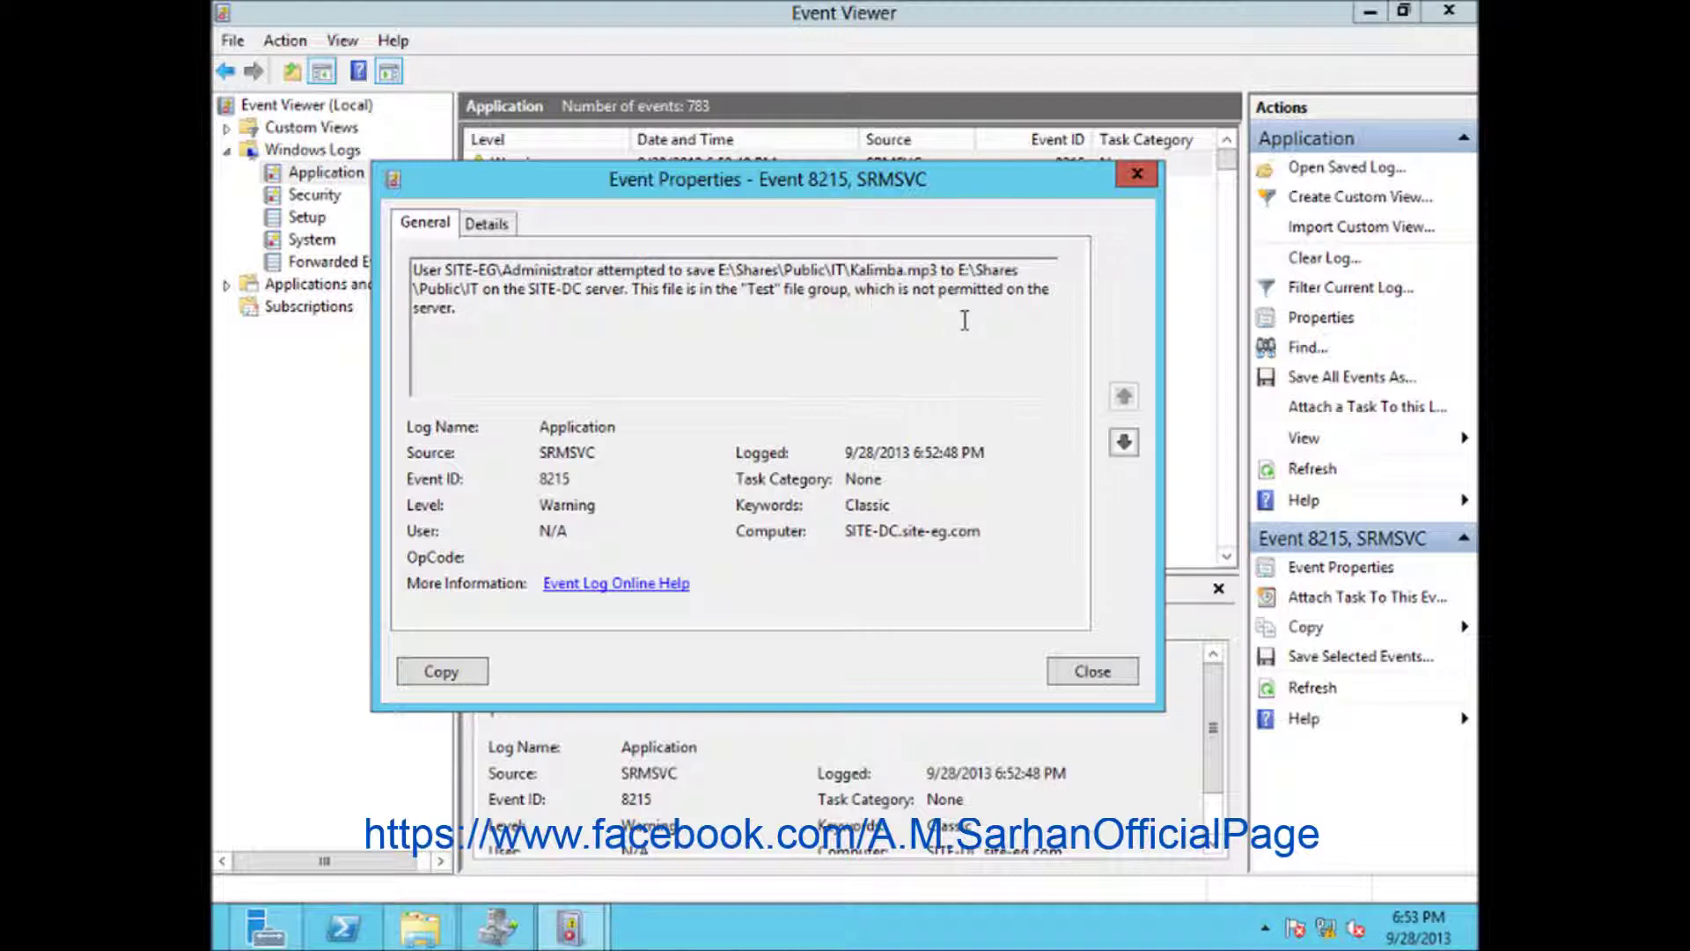
{"action": "left_click", "coordinate": [1100, 674]}
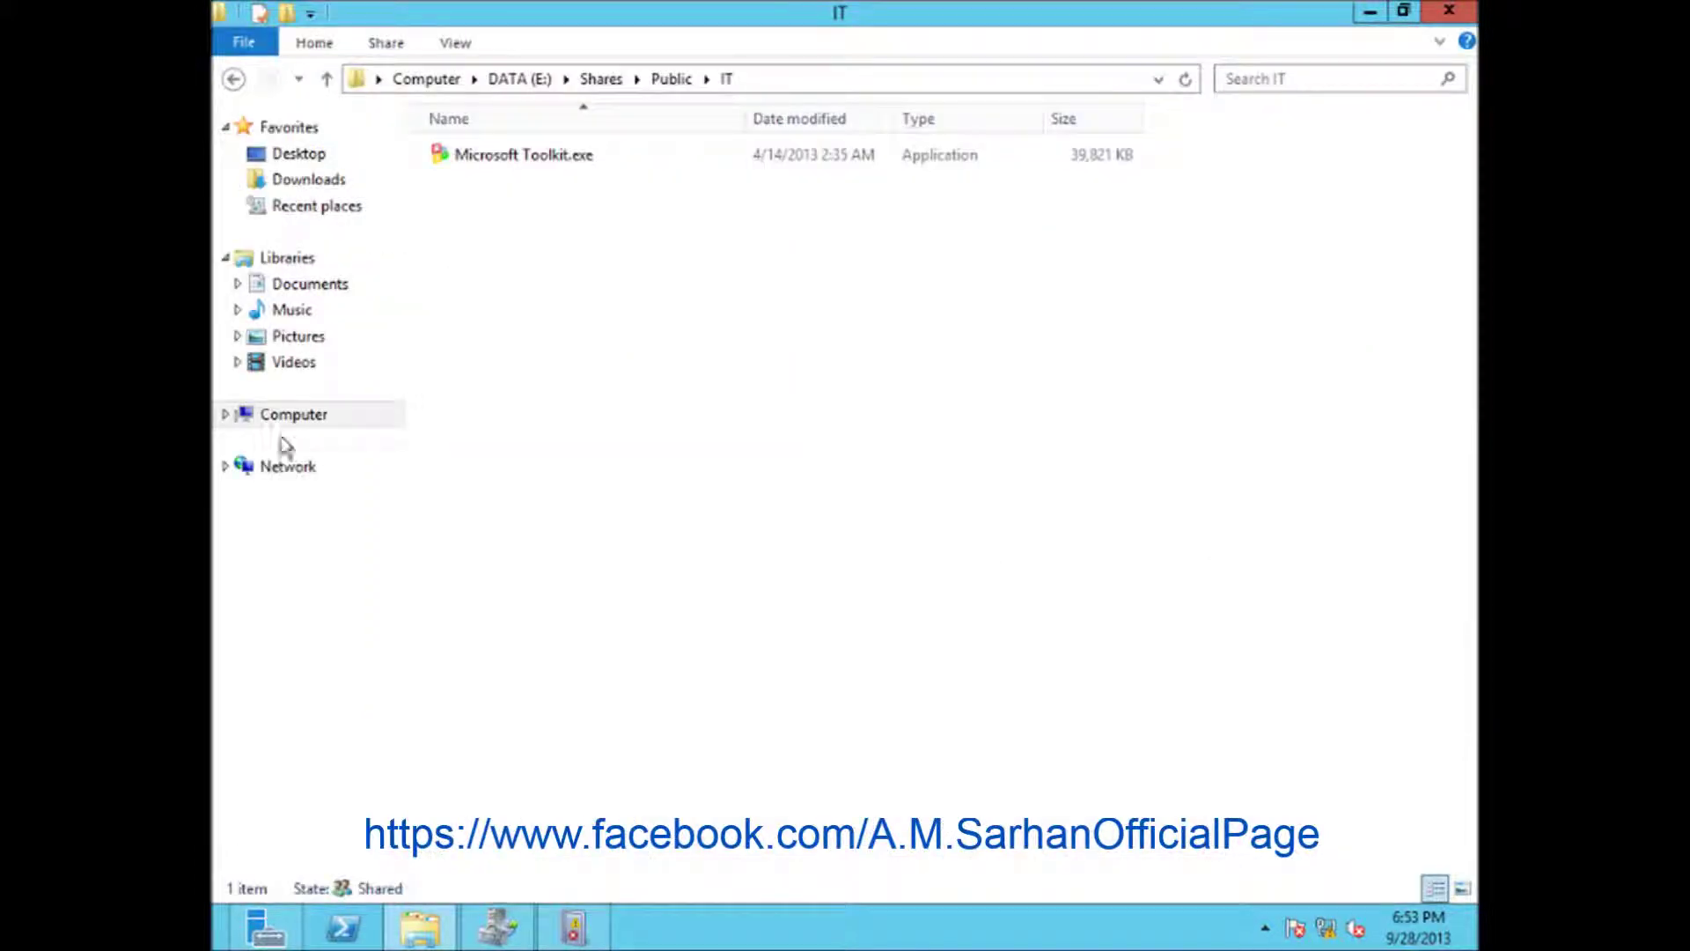
- Browse to the C:\StorageReports\Incident folder
{"action": "left_click", "coordinate": [291, 416]}
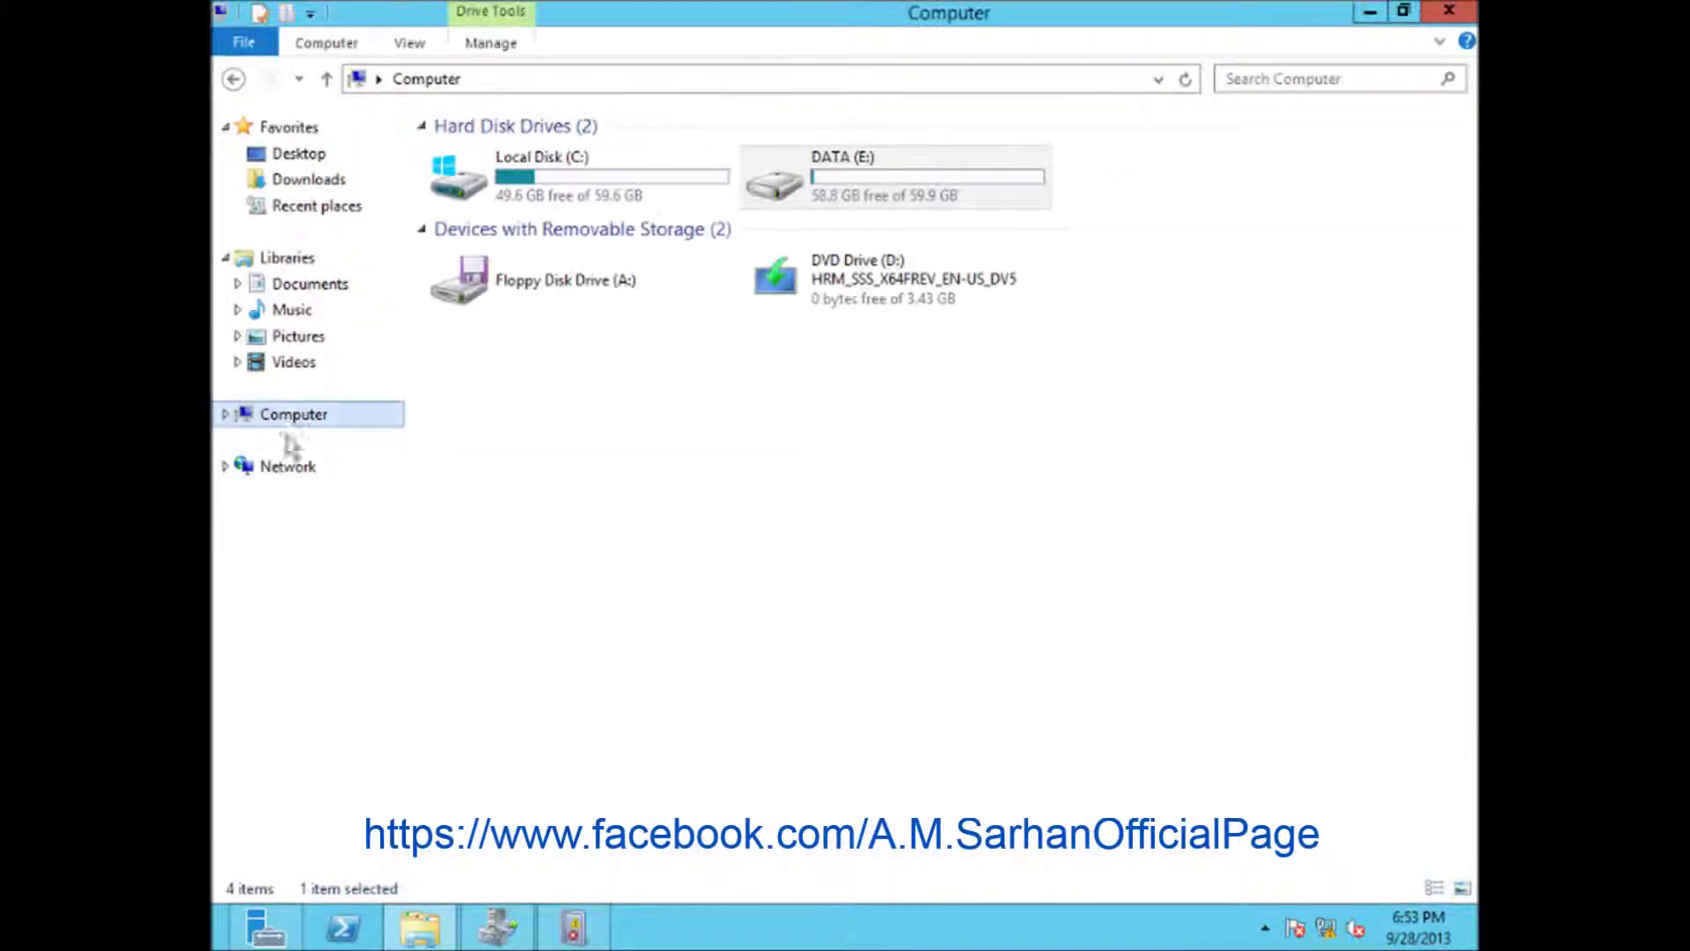
{"action": "left_click", "coordinate": [887, 176]}
{"action": "double_click", "coordinate": [626, 186]}
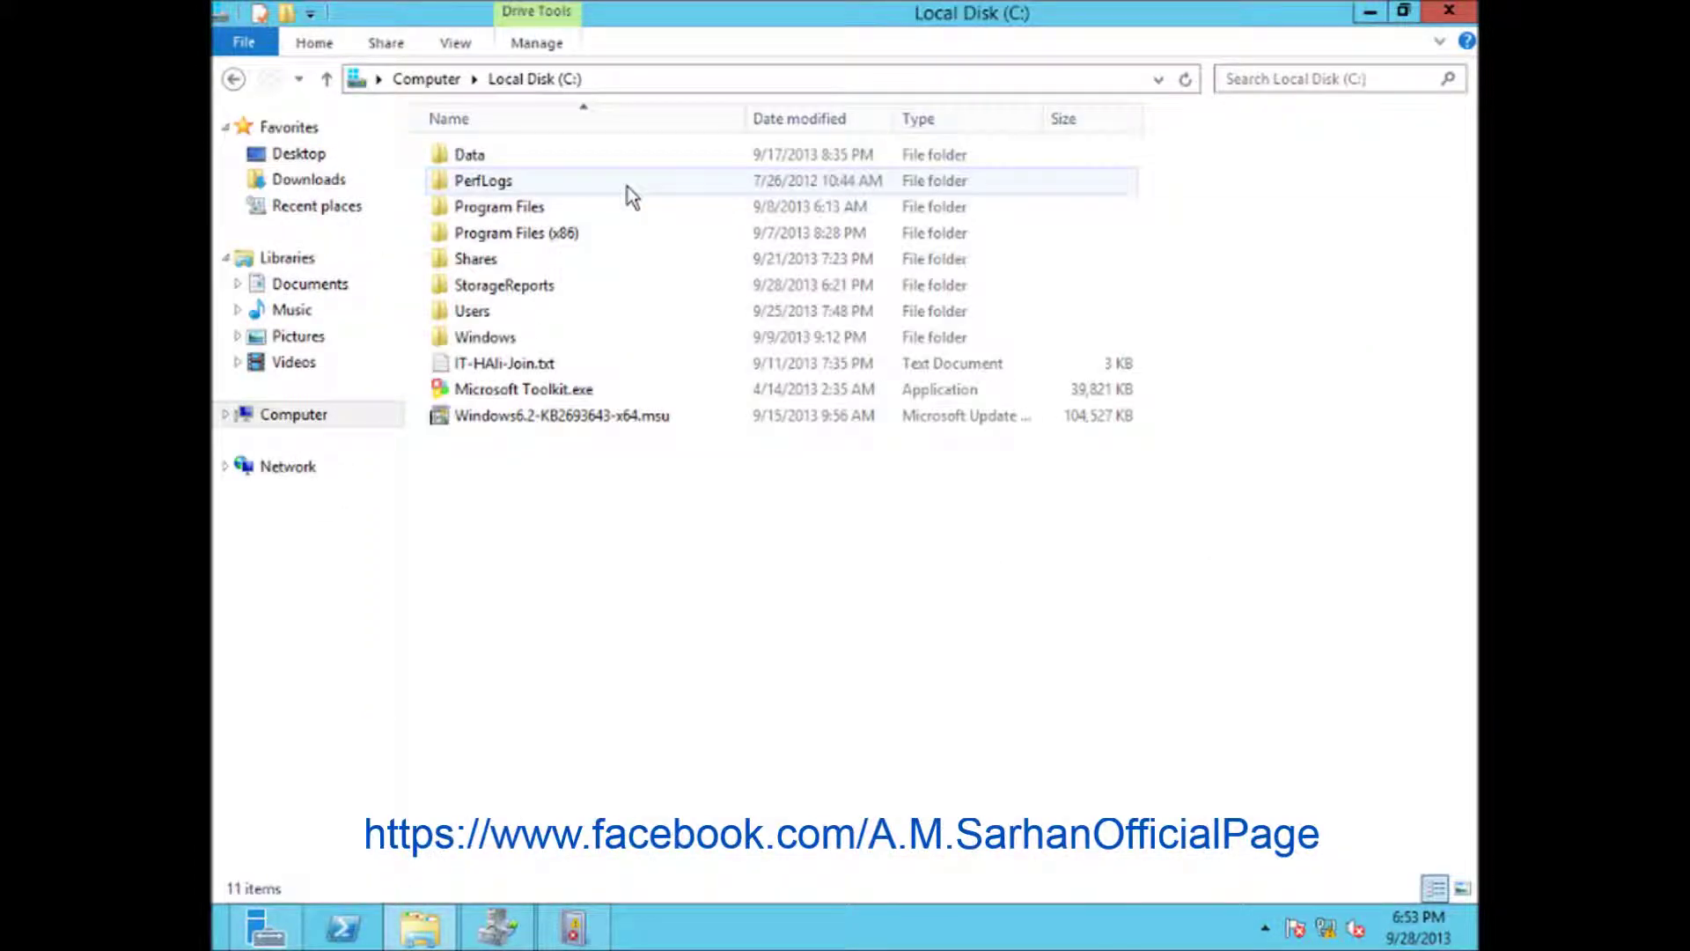
{"action": "double_click", "coordinate": [527, 288]}
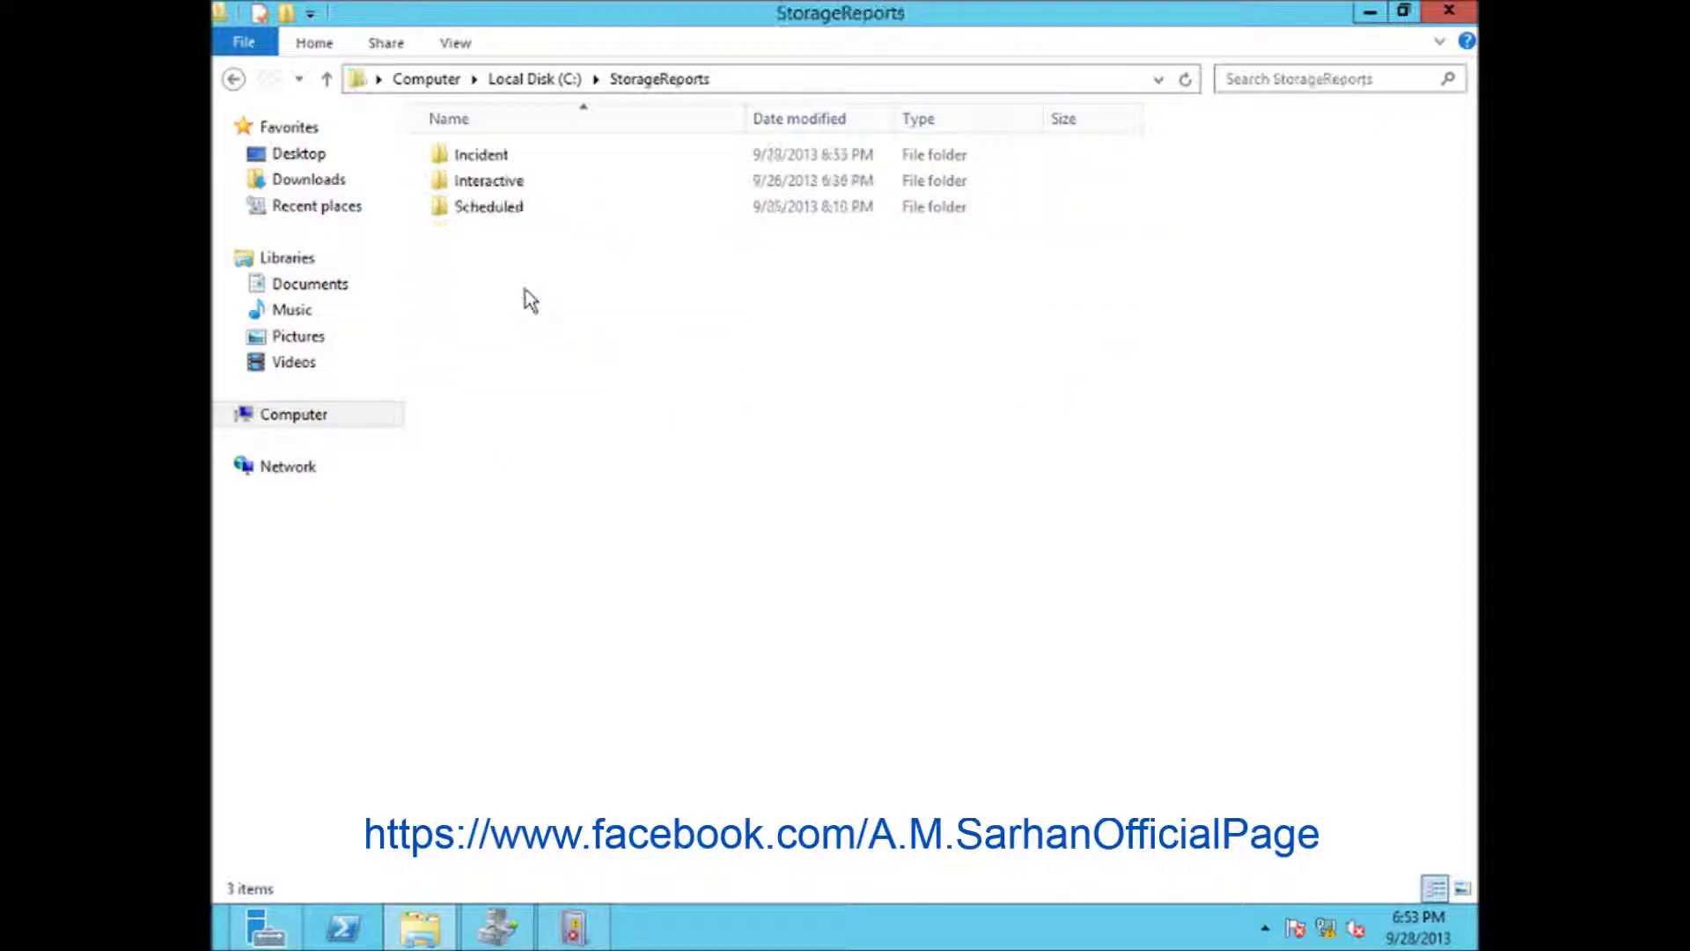
{"action": "left_click", "coordinate": [496, 163]}
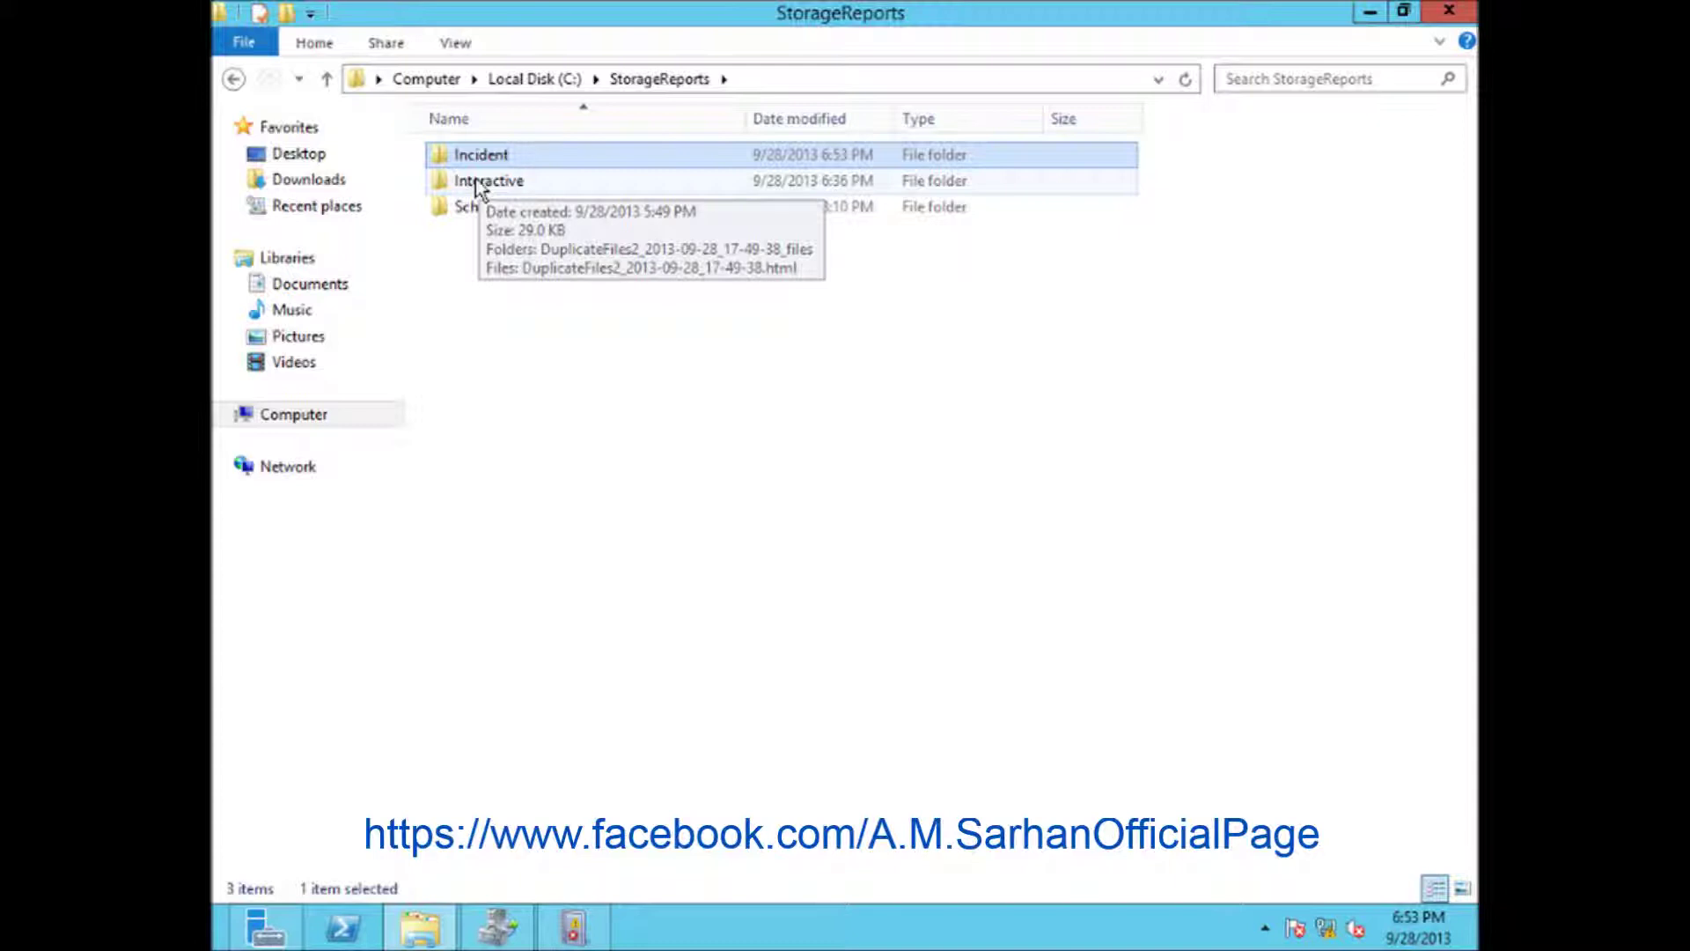
{"action": "mouse_move", "coordinate": [496, 161]}
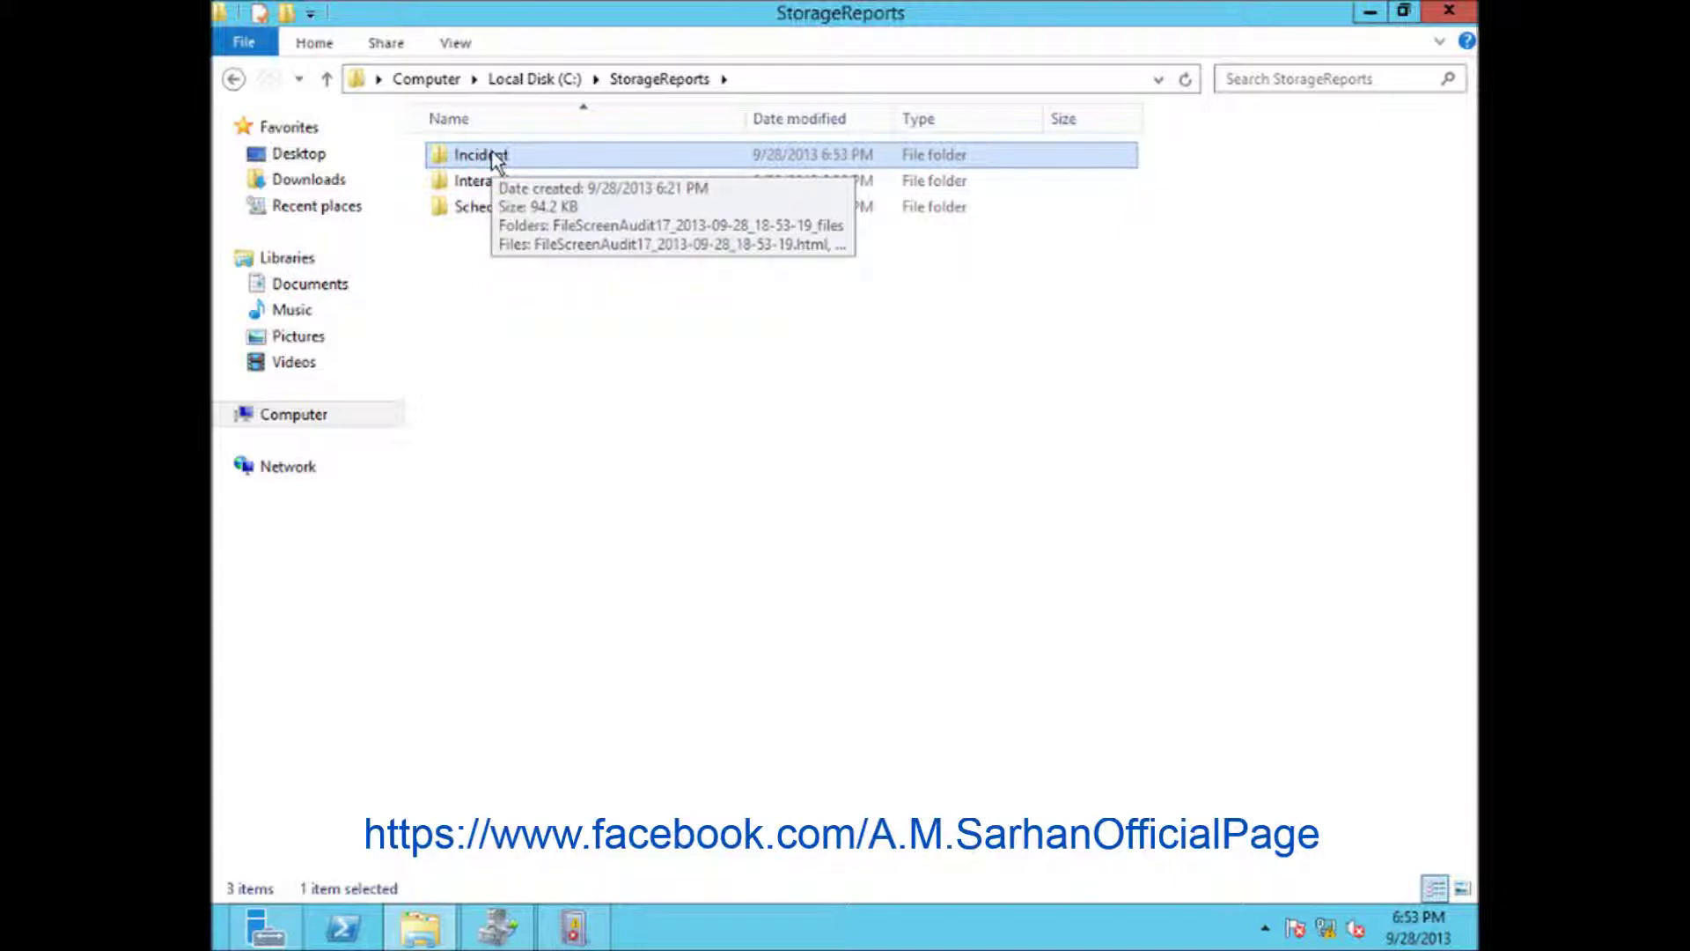
{"action": "double_click", "coordinate": [493, 154]}
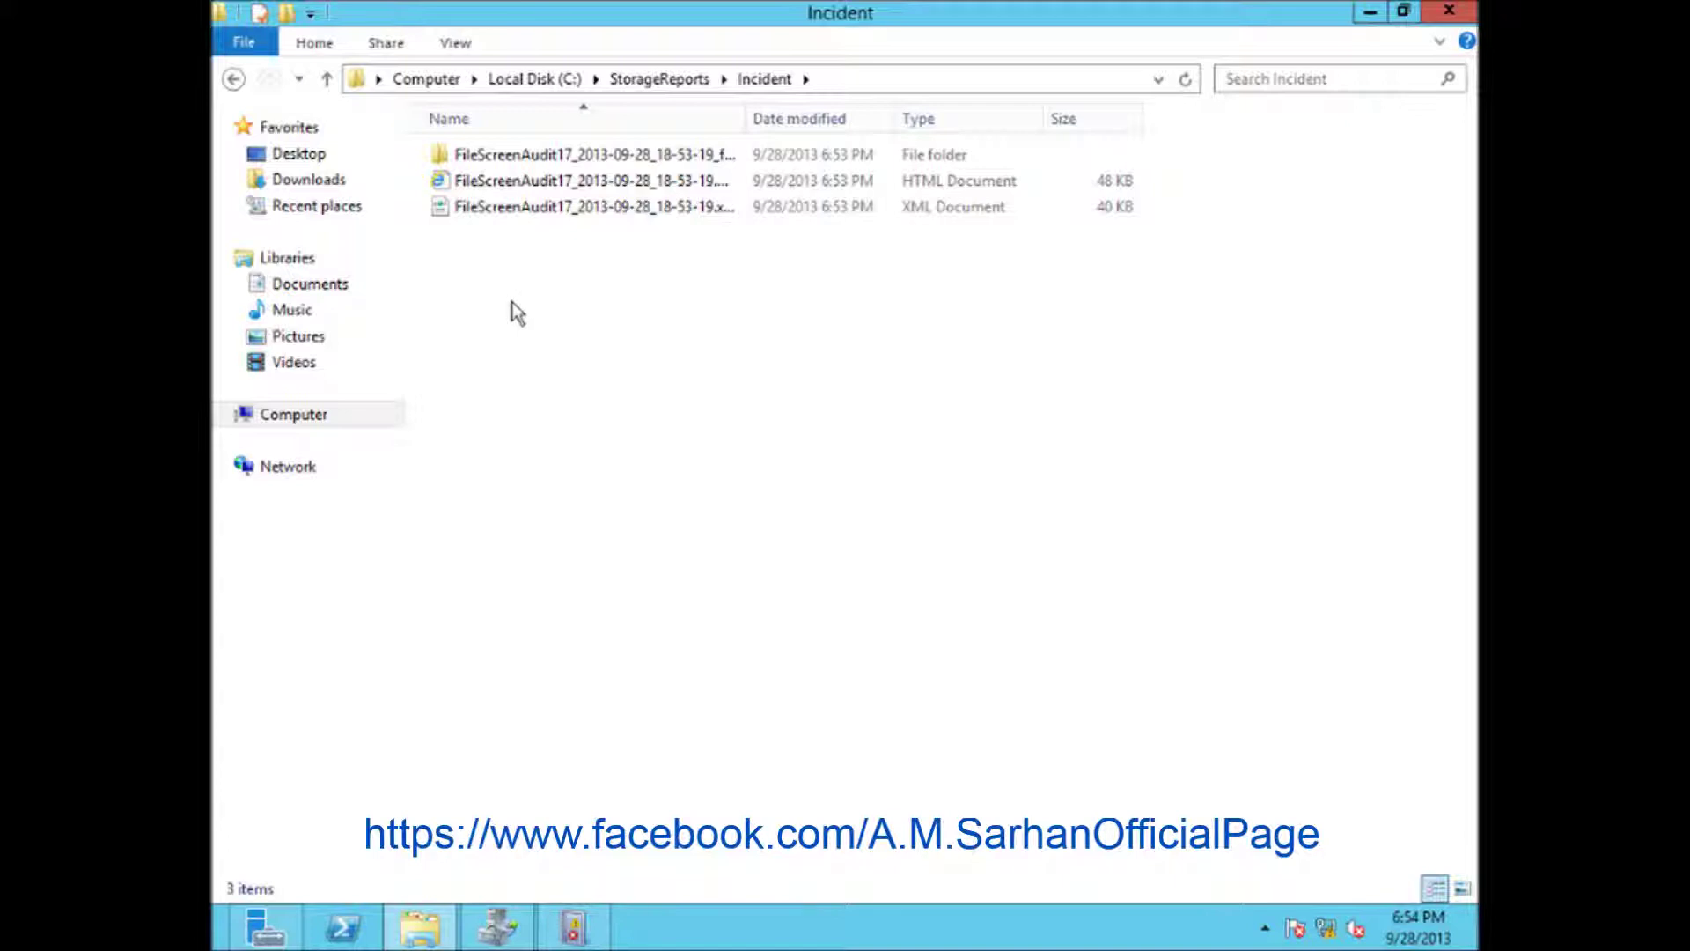
- View the FileScreenAudit HTML report in Internet Explorer, then return to File Server Resource Manager
{"action": "left_click", "coordinate": [567, 182]}
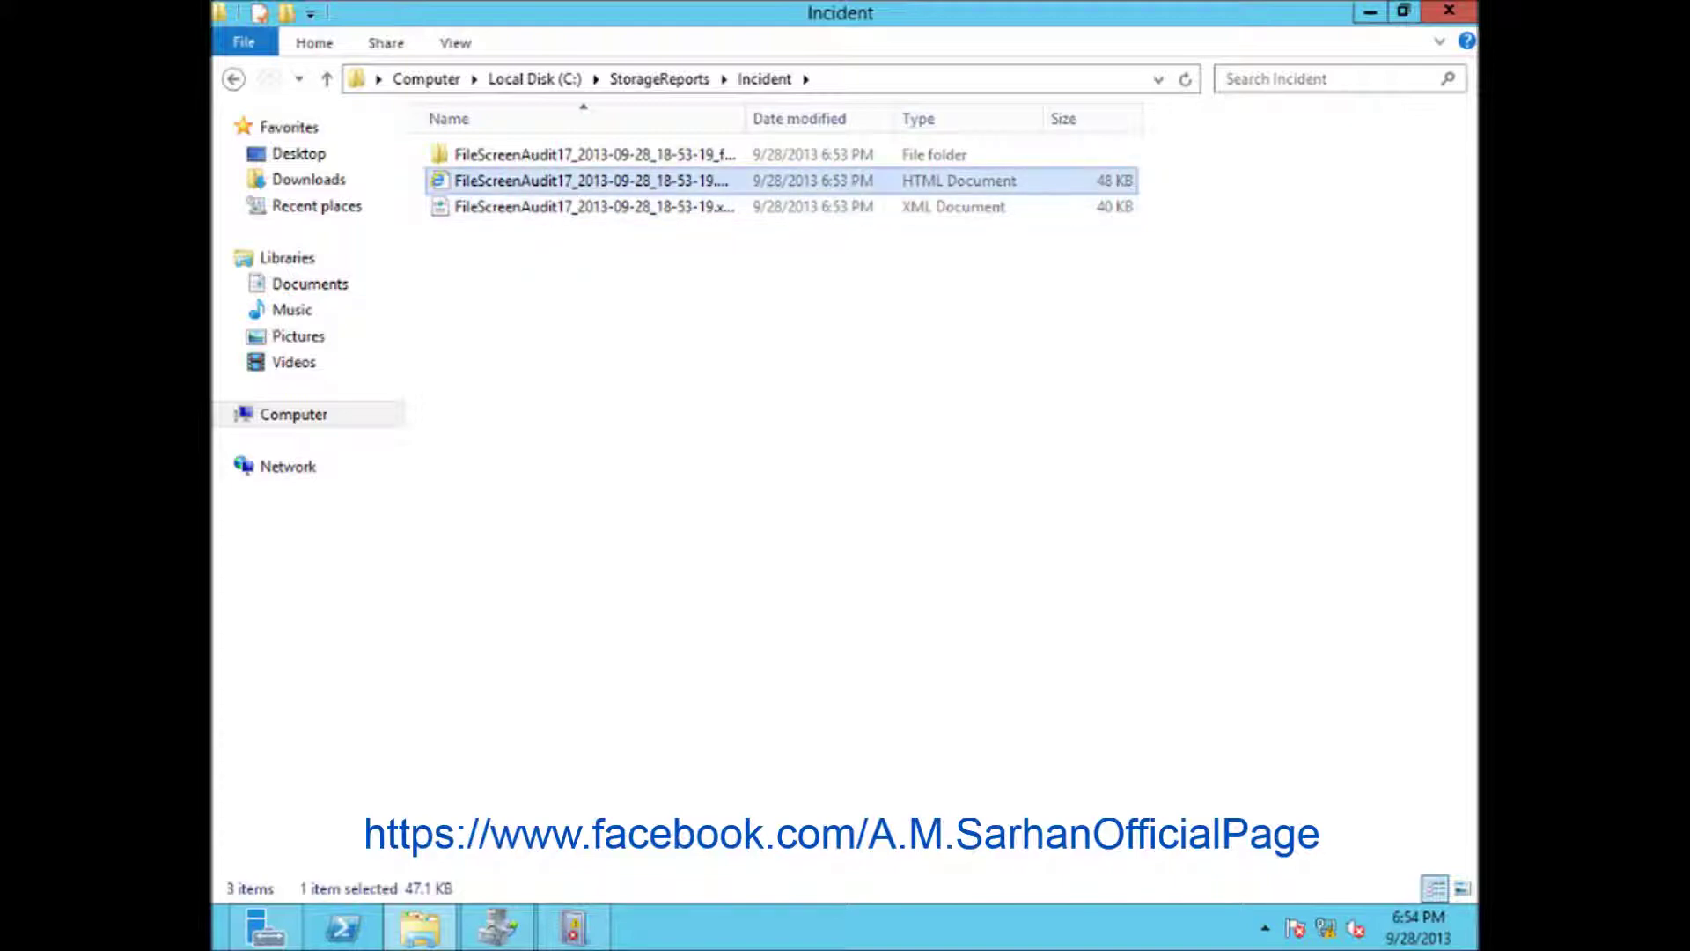
{"action": "double_click", "coordinate": [568, 182]}
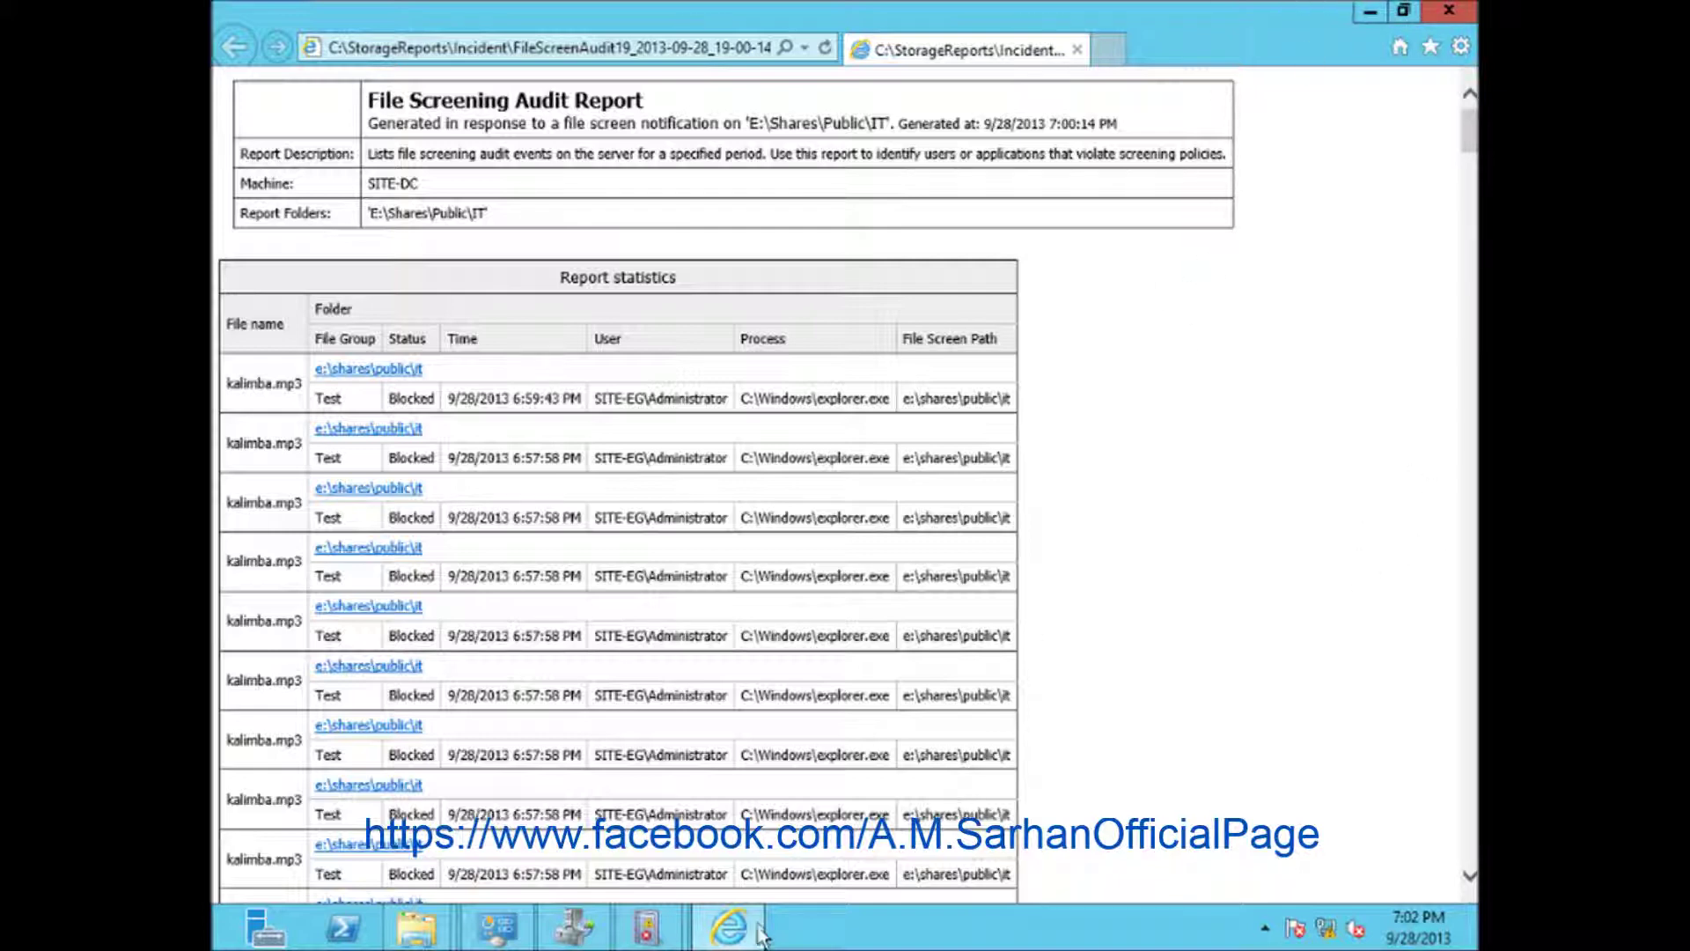
{"action": "left_click", "coordinate": [570, 924]}
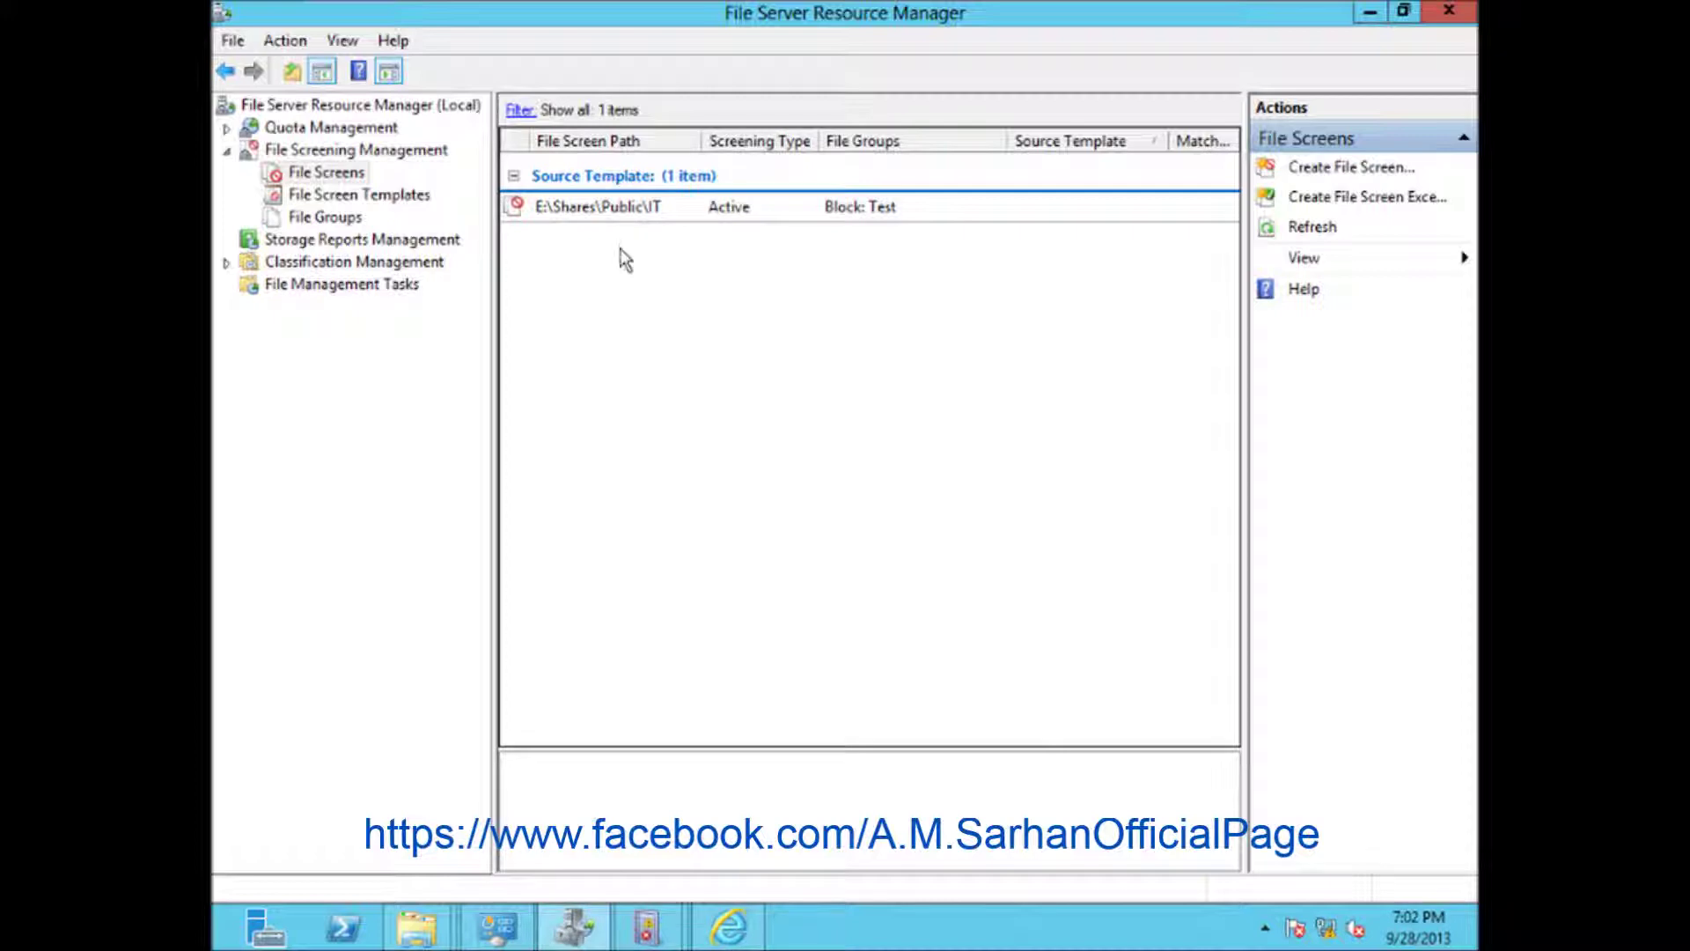
- Review the IT file screen's File Screening Audit report parameters: minimum event age 0 days, all users
{"action": "left_click", "coordinate": [622, 215]}
{"action": "double_click", "coordinate": [623, 216]}
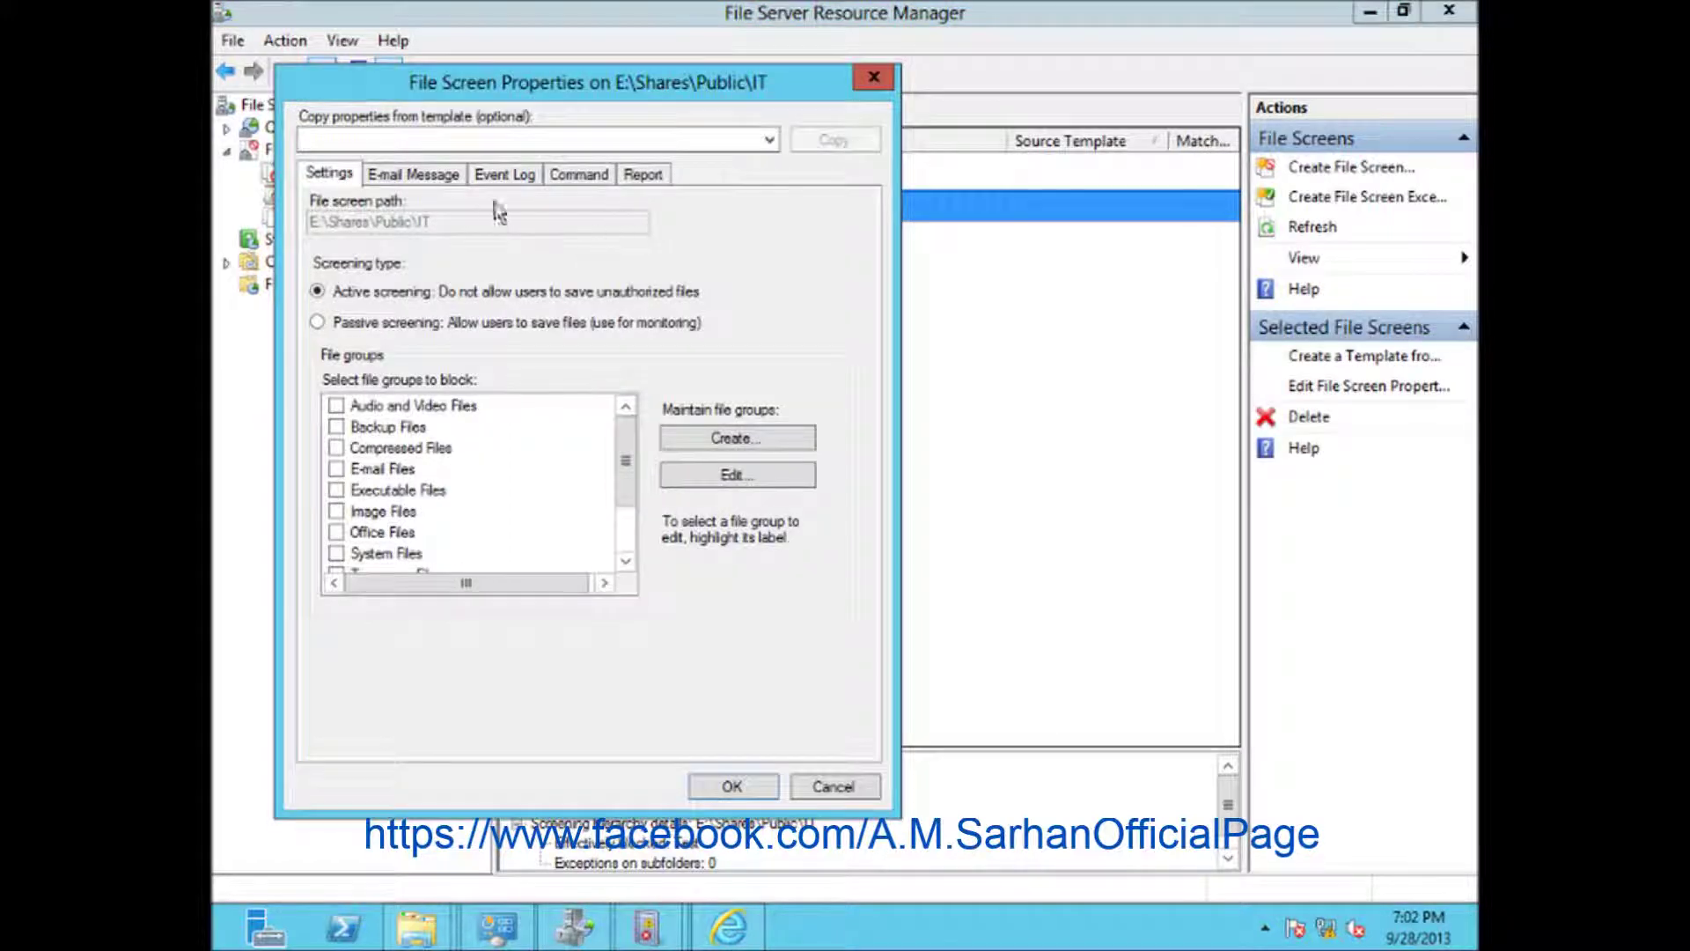
{"action": "left_click", "coordinate": [643, 176]}
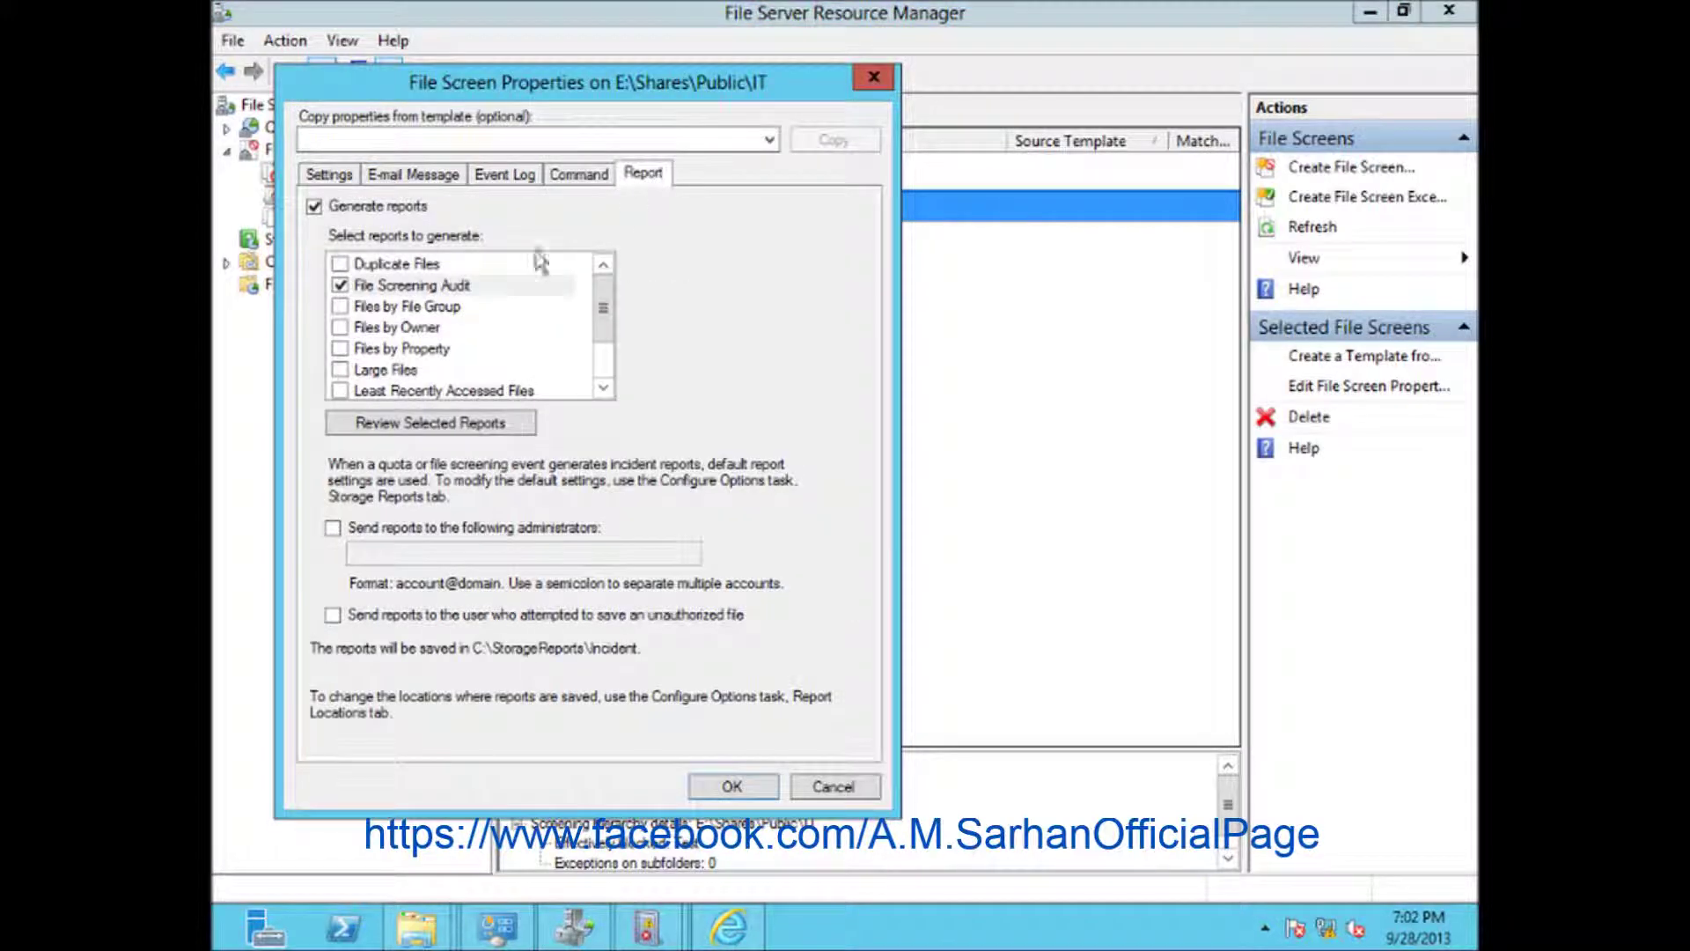
{"action": "left_click", "coordinate": [389, 287]}
{"action": "left_click", "coordinate": [414, 424]}
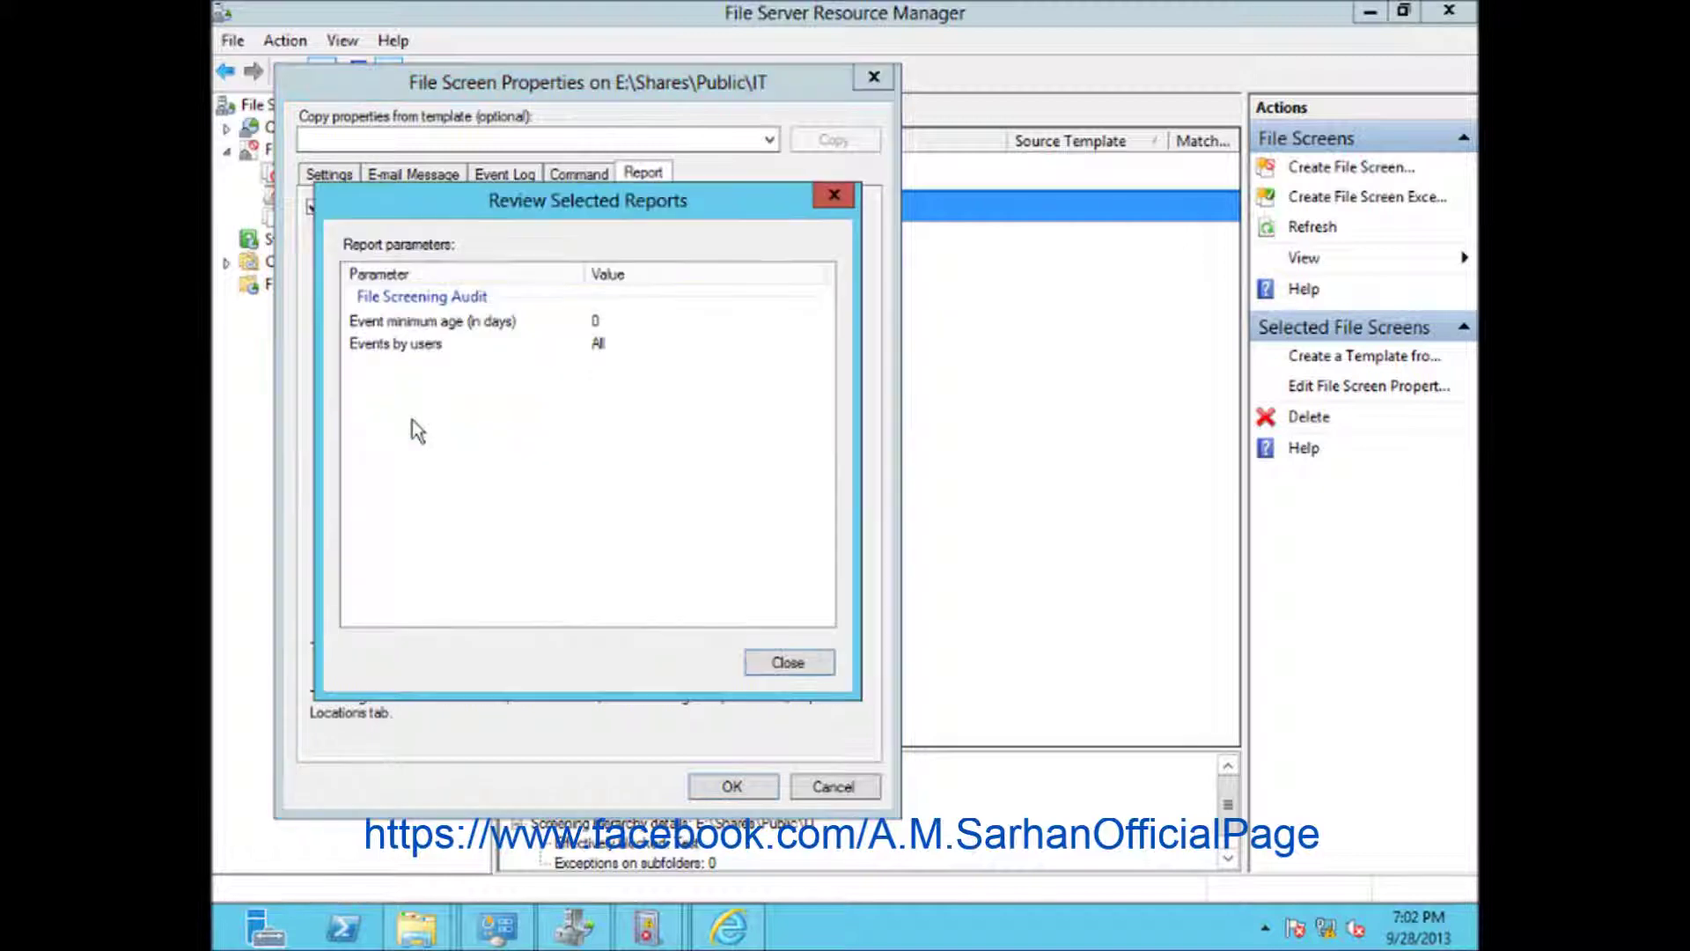
{"action": "left_click", "coordinate": [483, 321]}
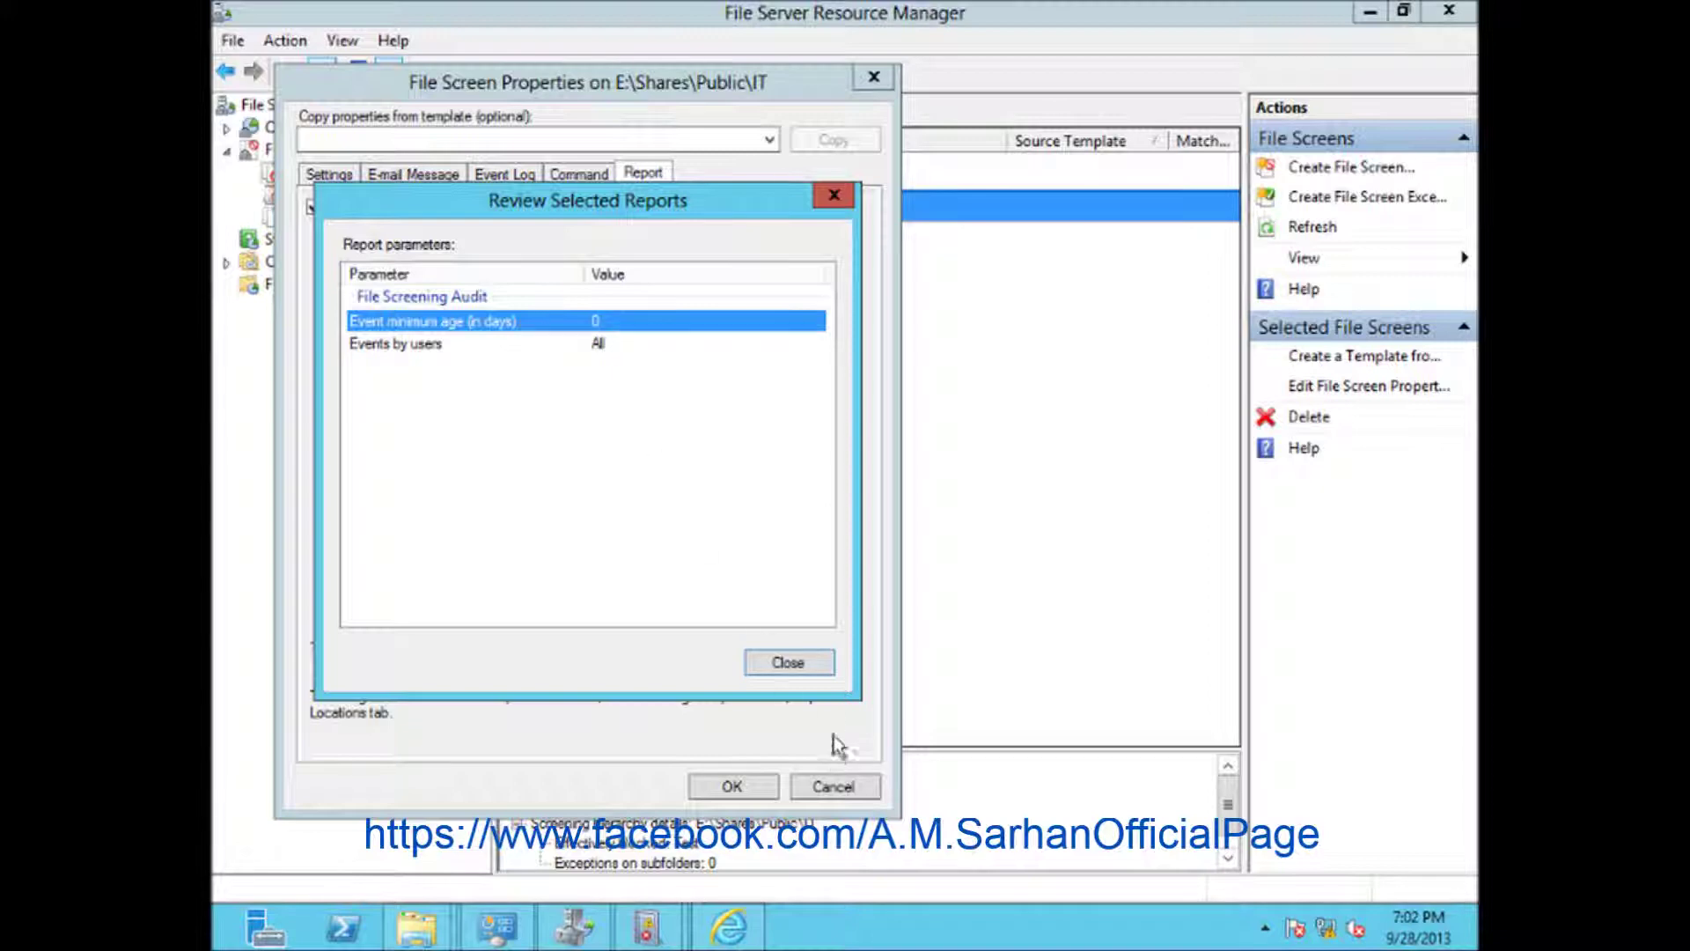
{"action": "left_click", "coordinate": [823, 664]}
- Cancel the IT file screen properties and bring back the File Screening Audit Report in Internet Explorer
{"action": "left_click", "coordinate": [832, 788]}
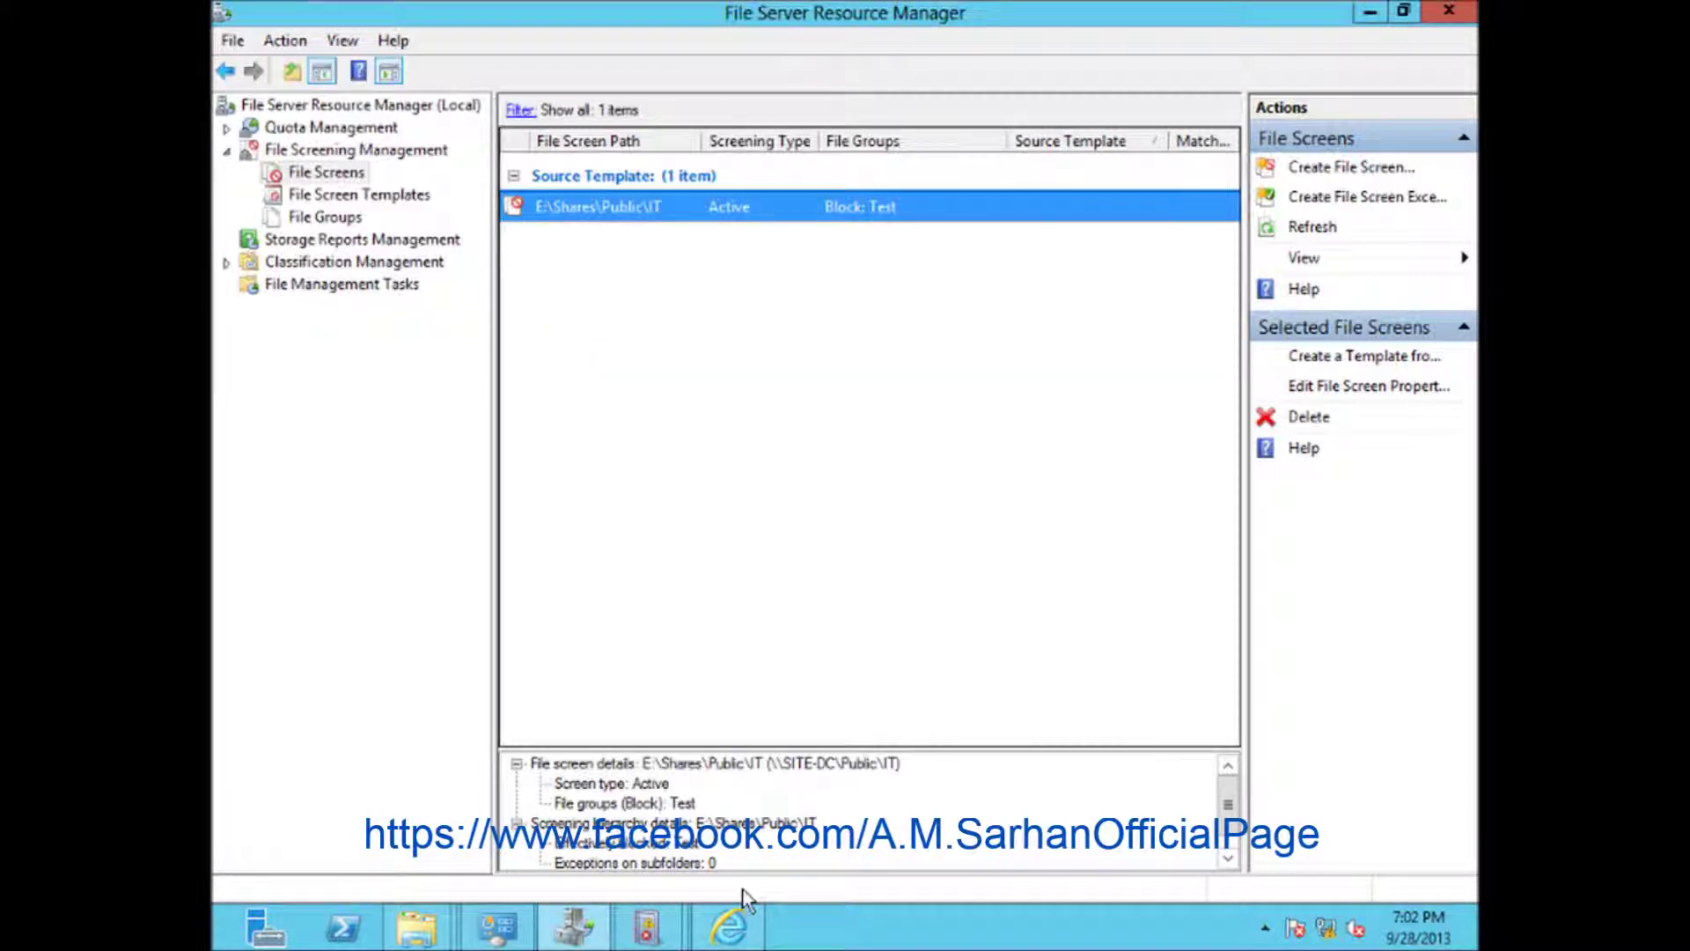
{"action": "mouse_move", "coordinate": [729, 920]}
{"action": "left_click", "coordinate": [748, 853]}
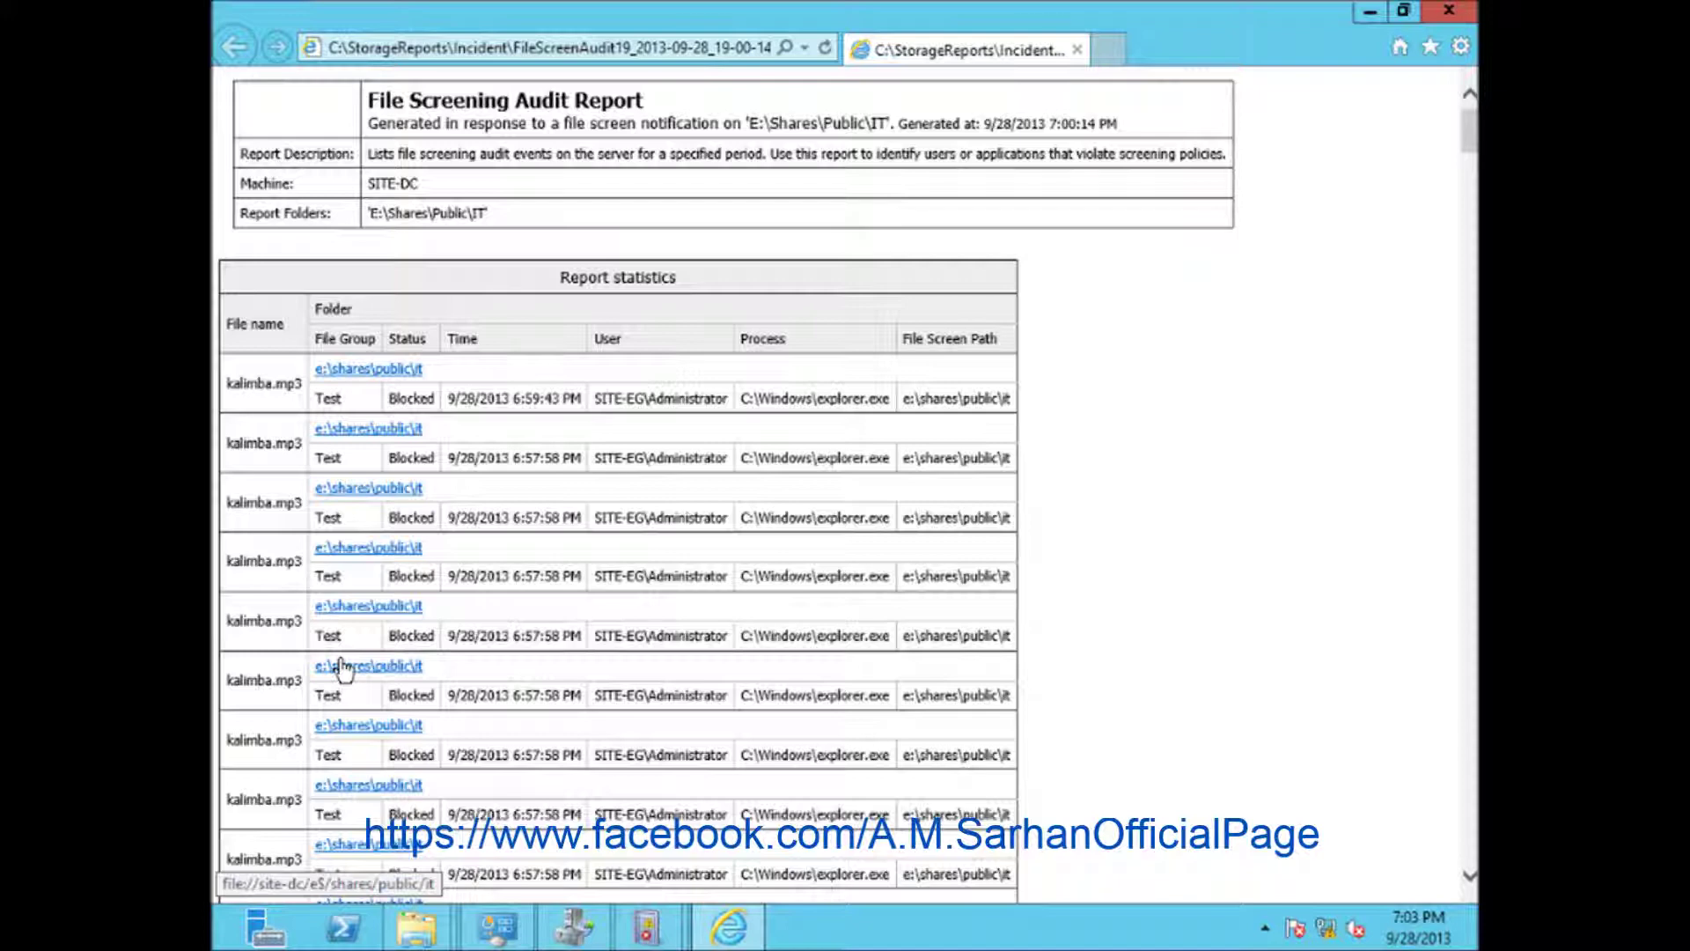
- Switch to the Windows 8 x64 virtual machine and dismiss its lock screen
{"action": "mouse_move", "coordinate": [880, 2]}
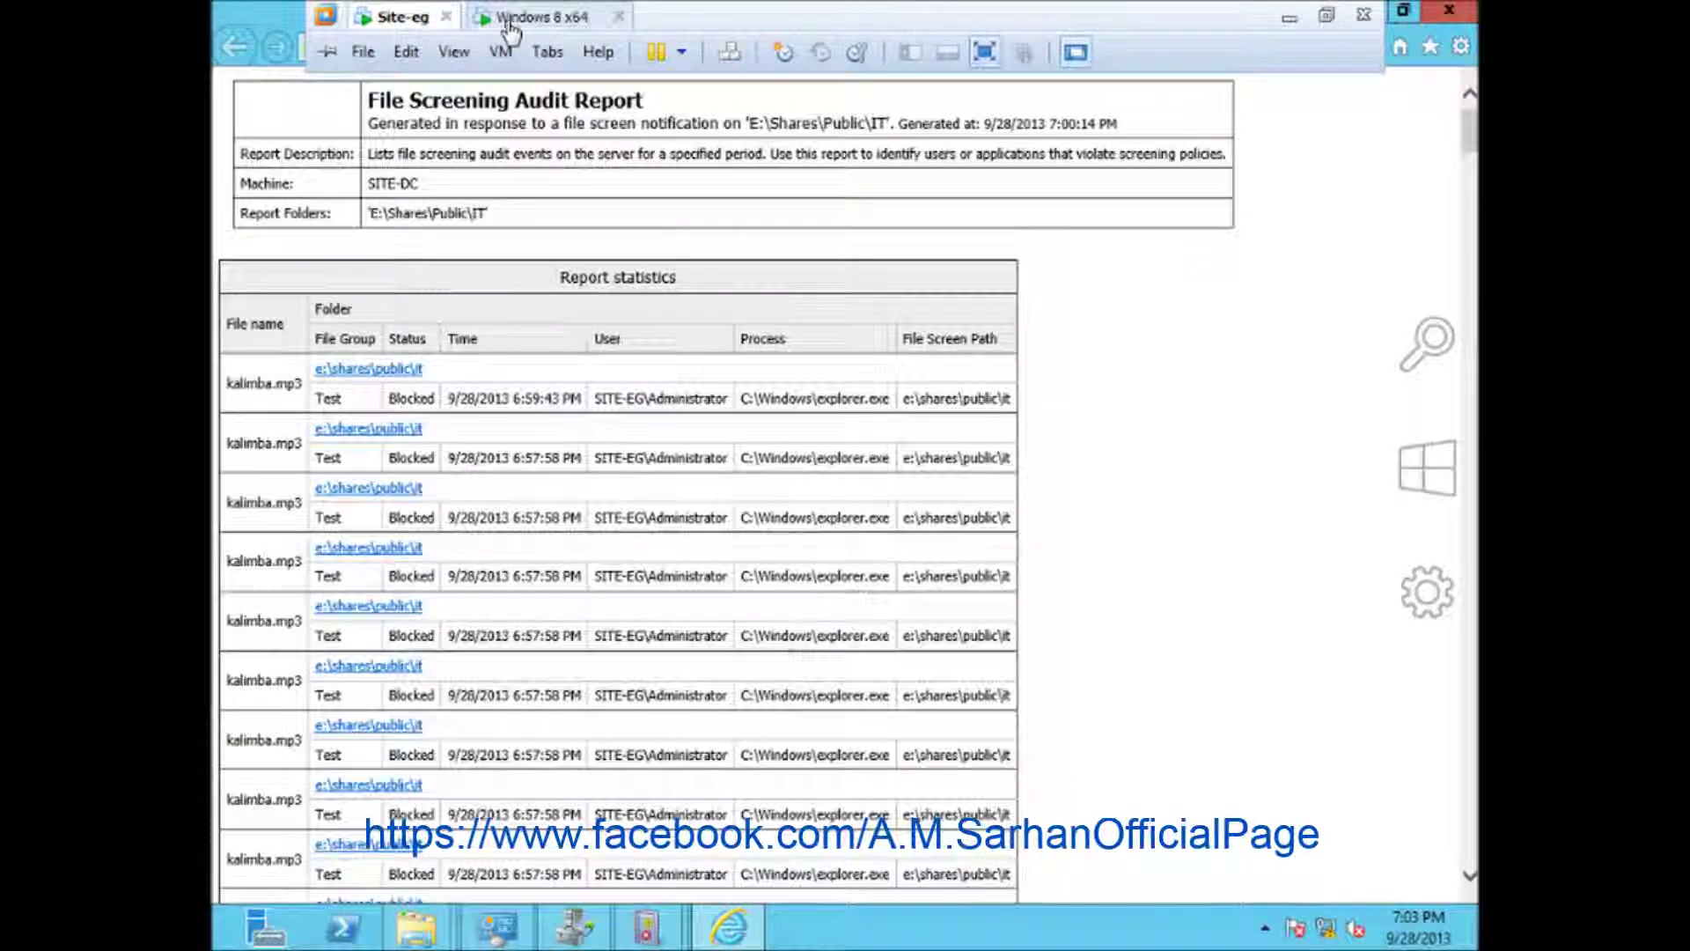
{"action": "left_click", "coordinate": [517, 19]}
{"action": "left_click", "coordinate": [848, 81]}
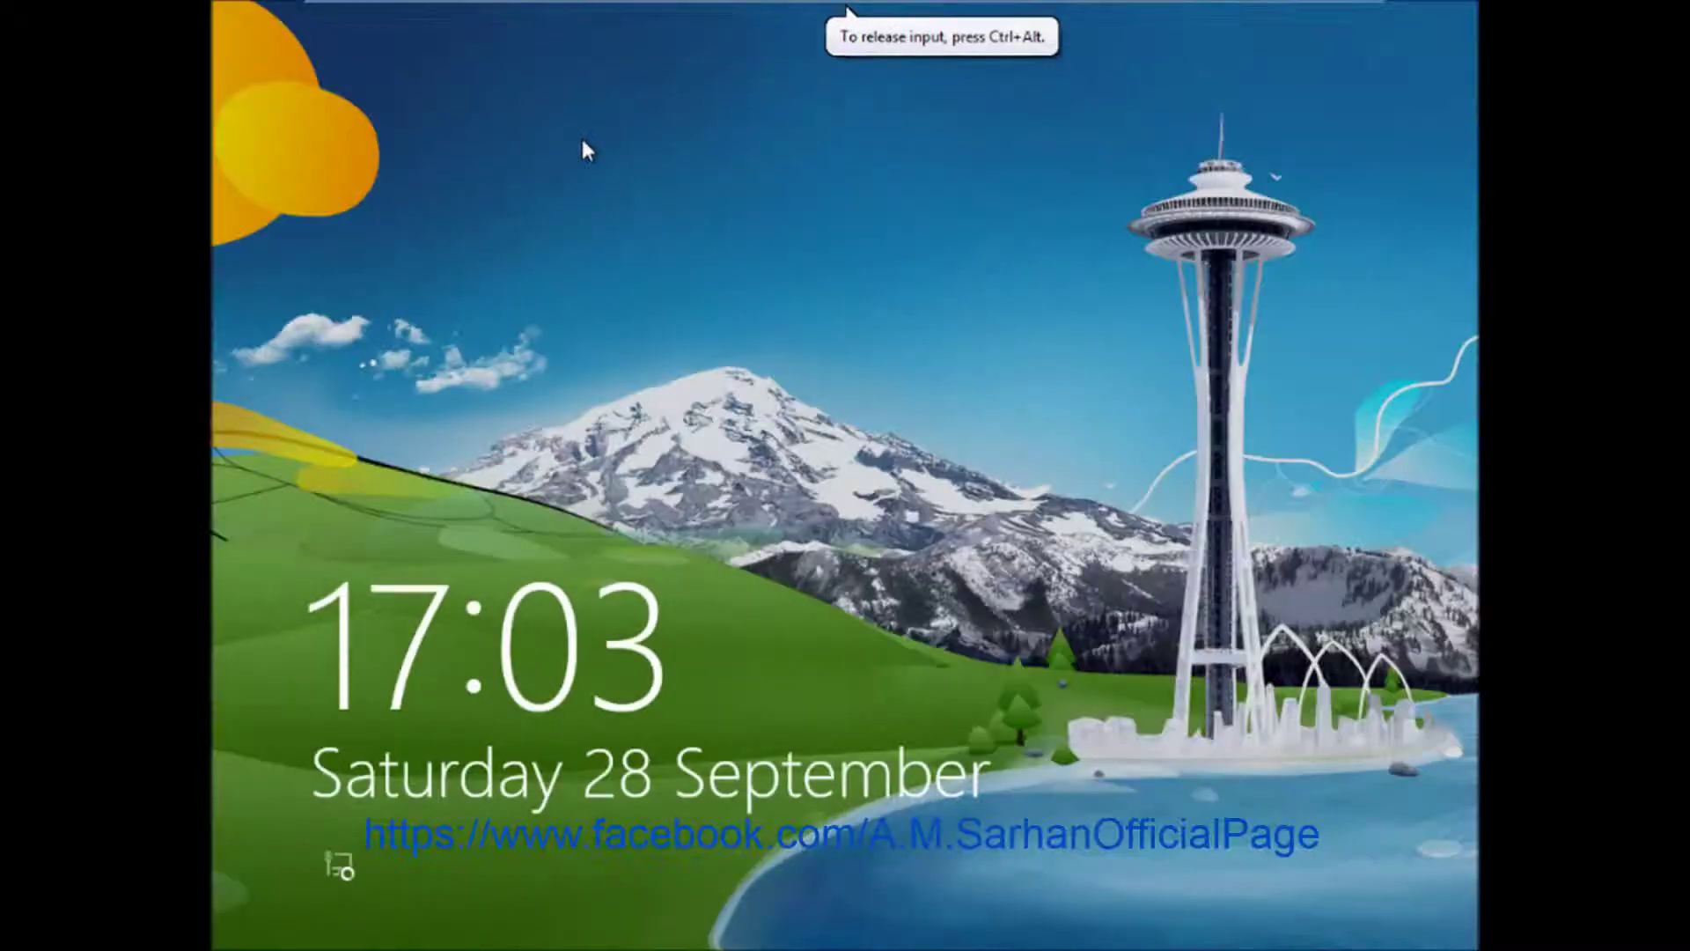
{"action": "left_click", "coordinate": [585, 151]}
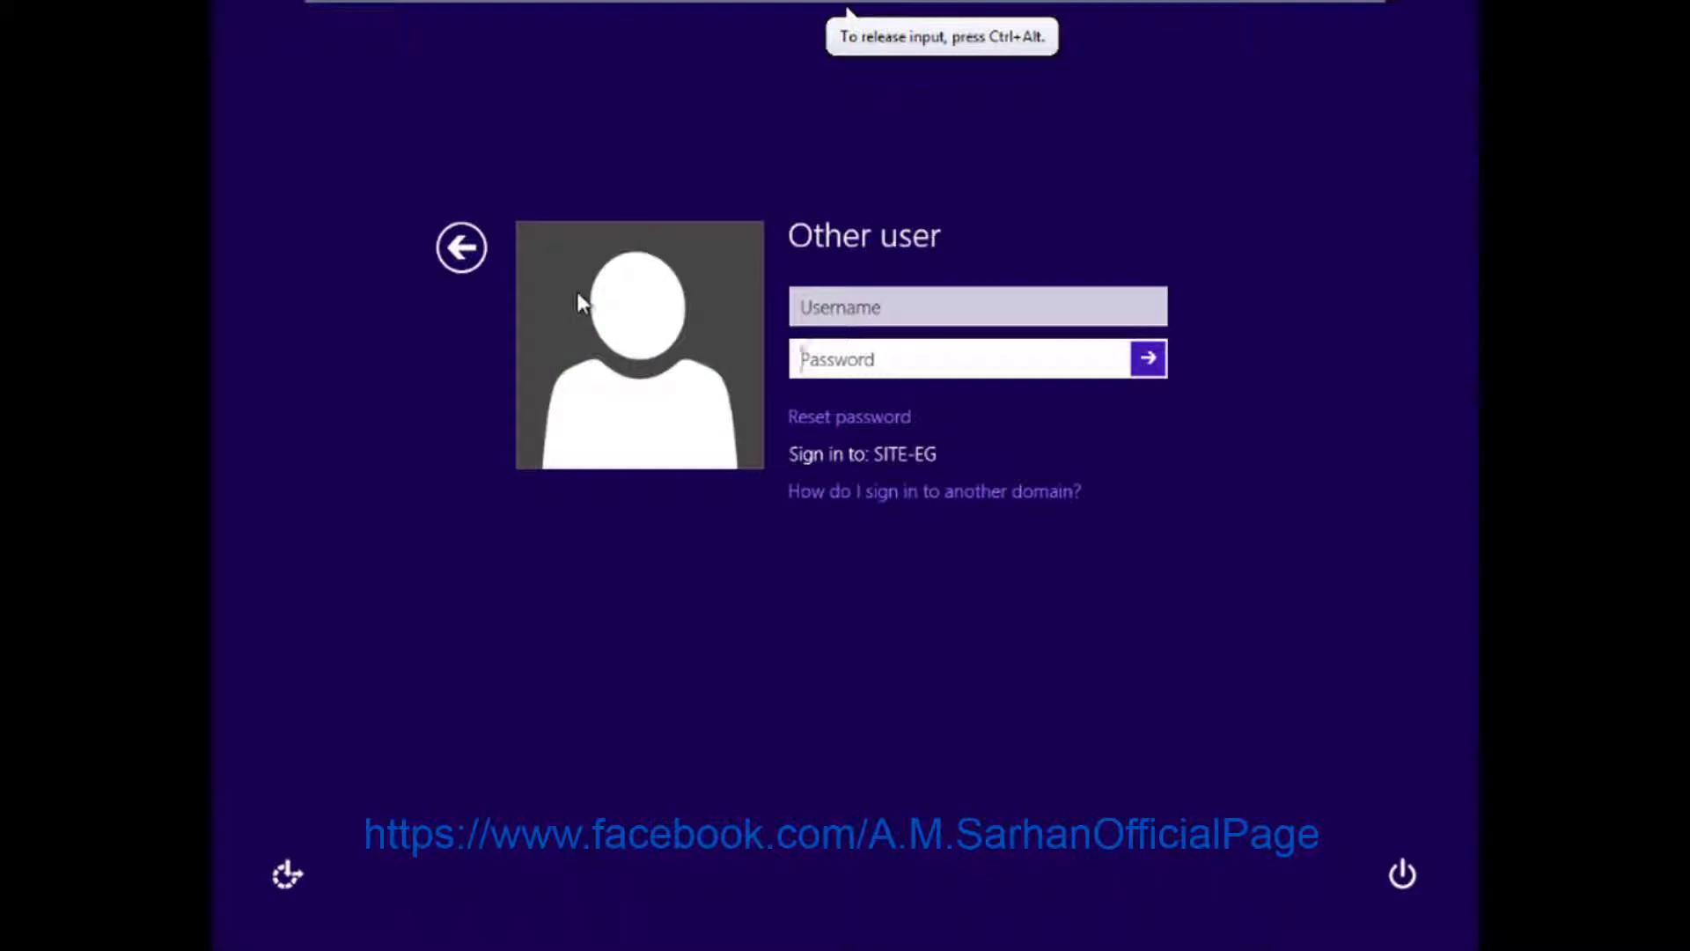
- Sign in with the domain username and password, then go to the desktop
{"action": "left_click", "coordinate": [913, 302]}
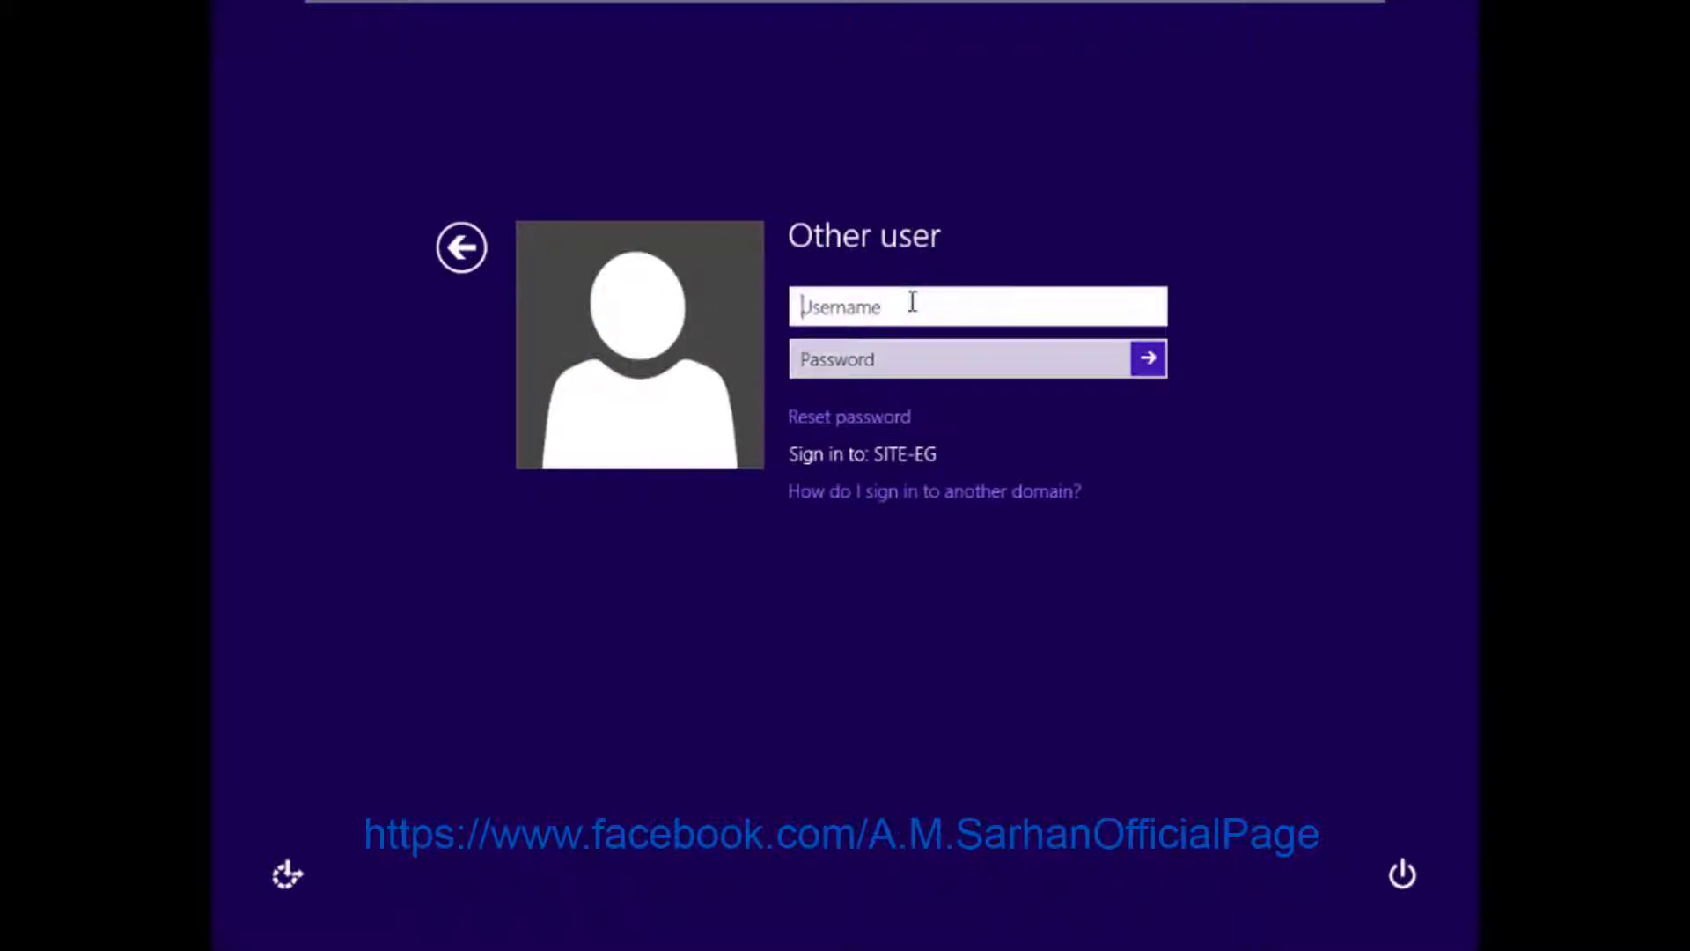
{"action": "type", "text": "ahmed"}
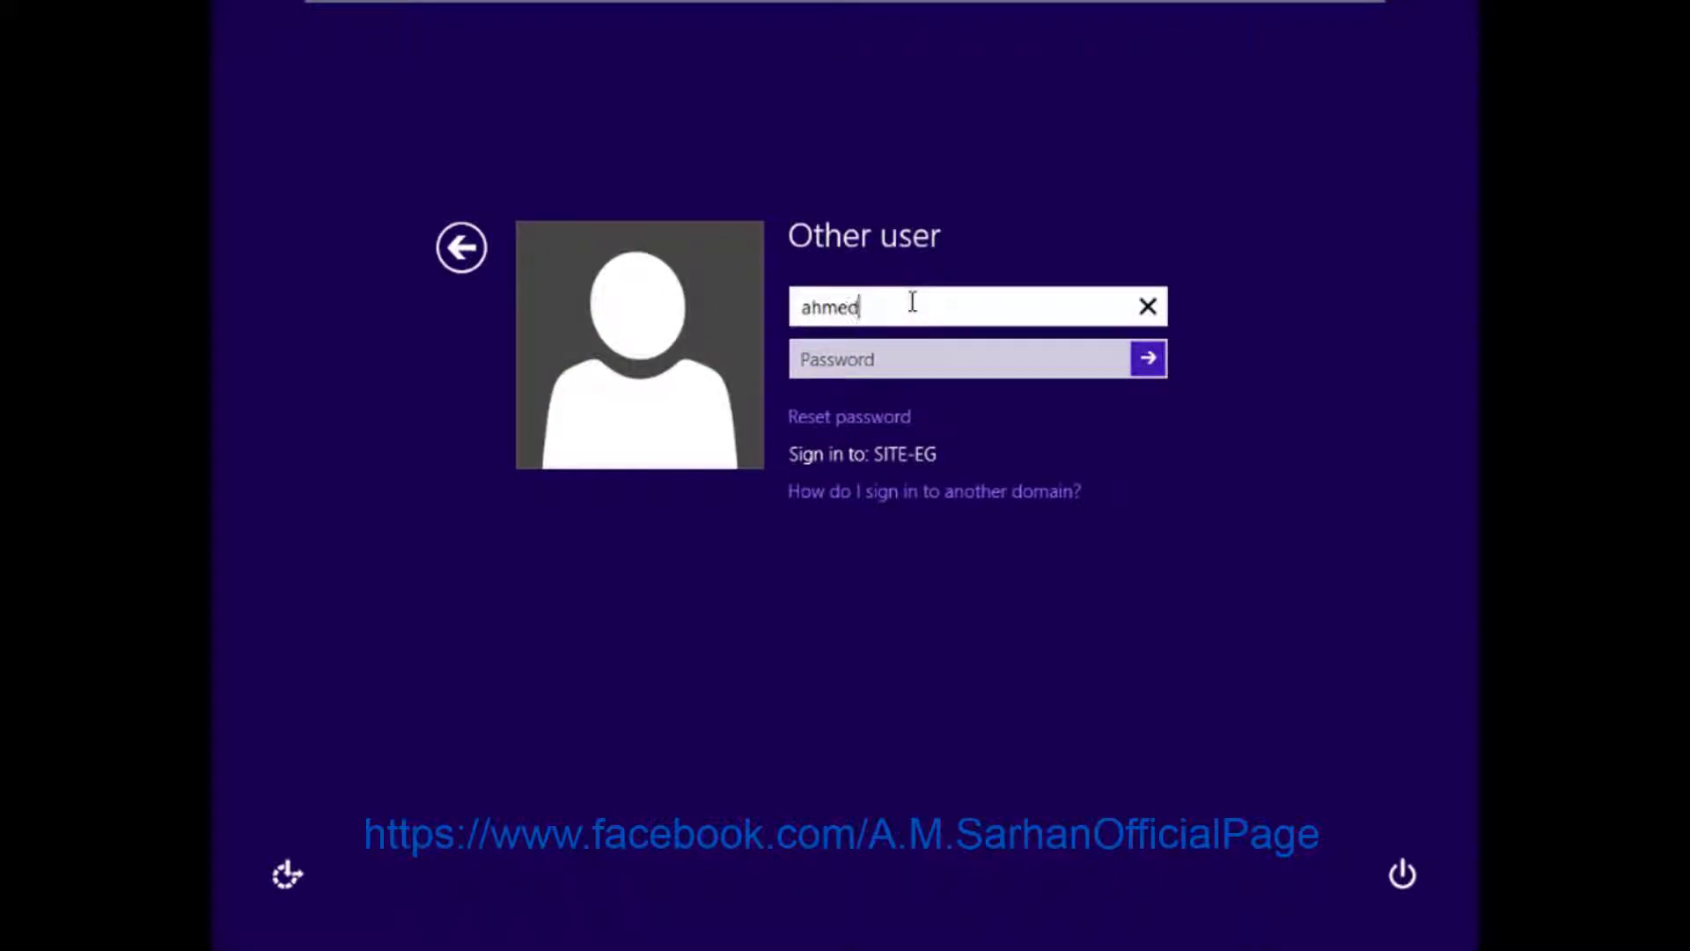
{"action": "type", "text": ".sarhan"}
{"action": "left_click", "coordinate": [921, 364]}
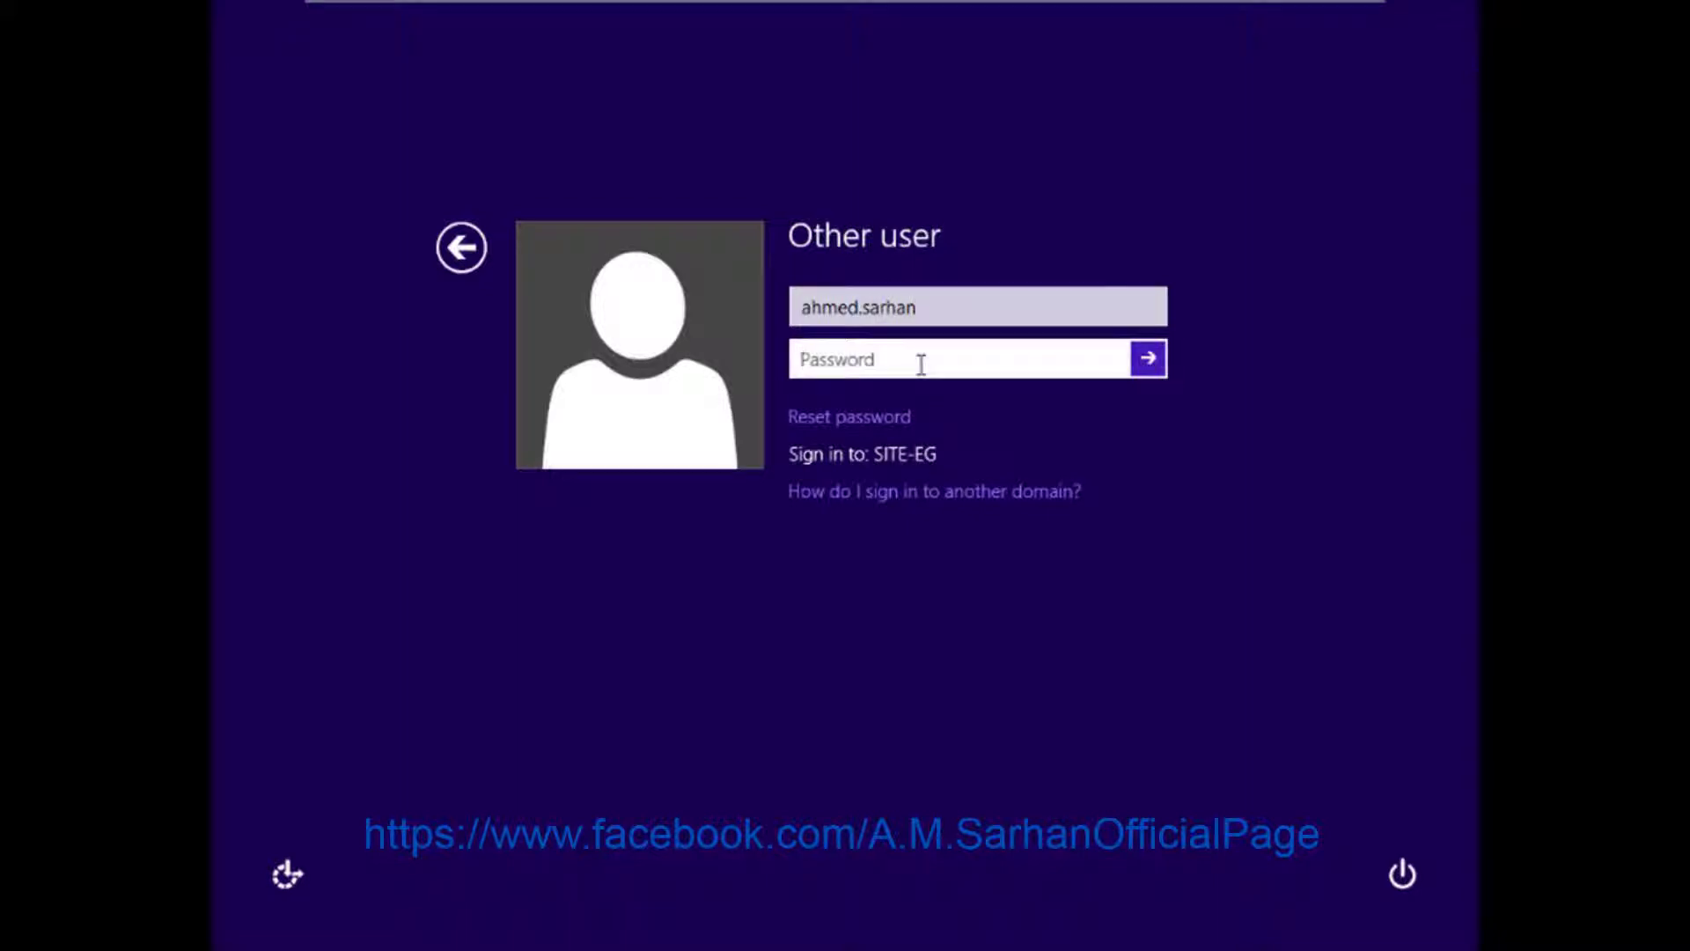
{"action": "type", "text": "••••••••"}
{"action": "key", "text": "Return"}
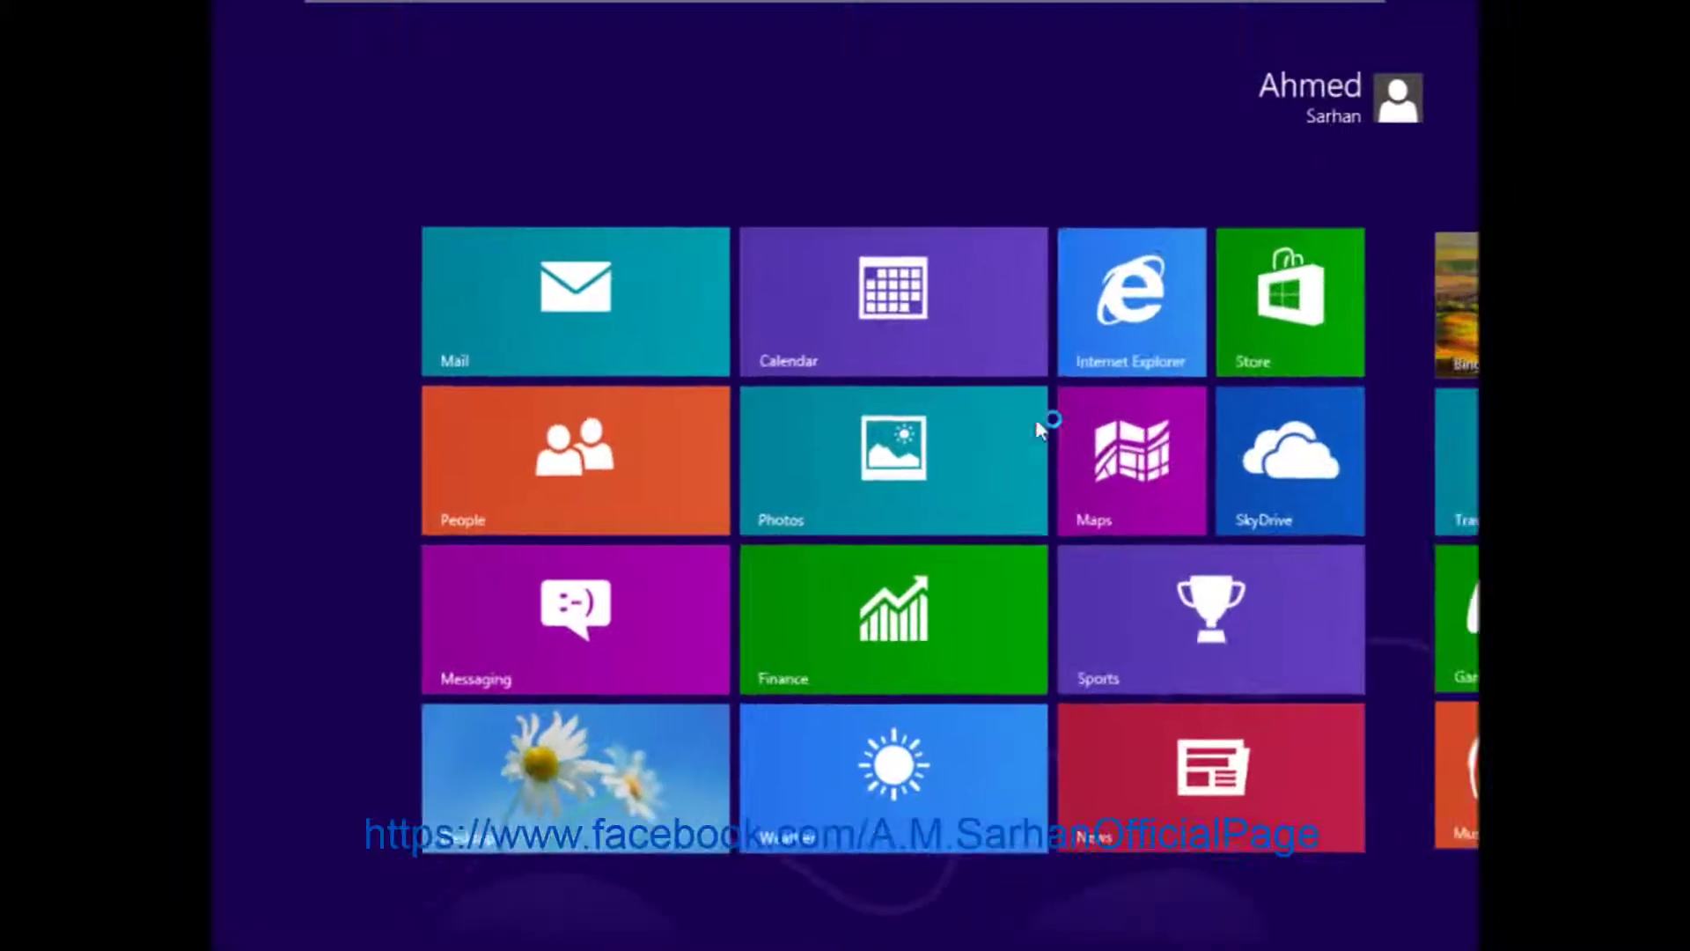
{"action": "left_click", "coordinate": [519, 827]}
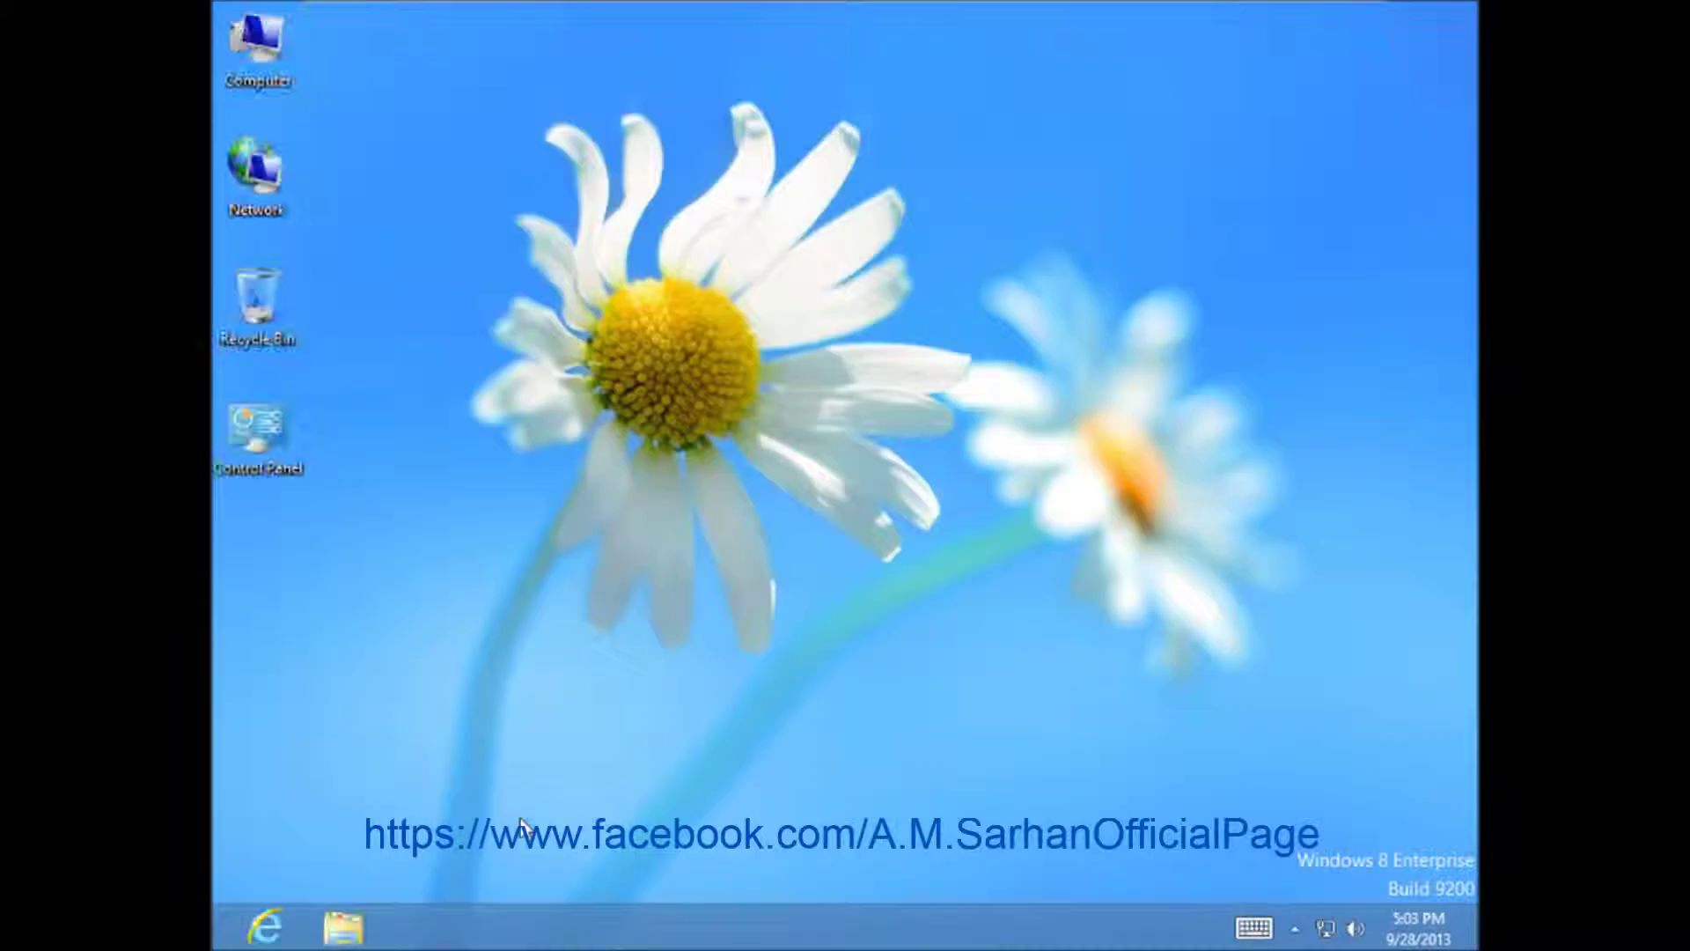
- Open \\192.168.1.200 via Run and browse to the Public > IT folder
{"action": "key", "text": "super+r"}
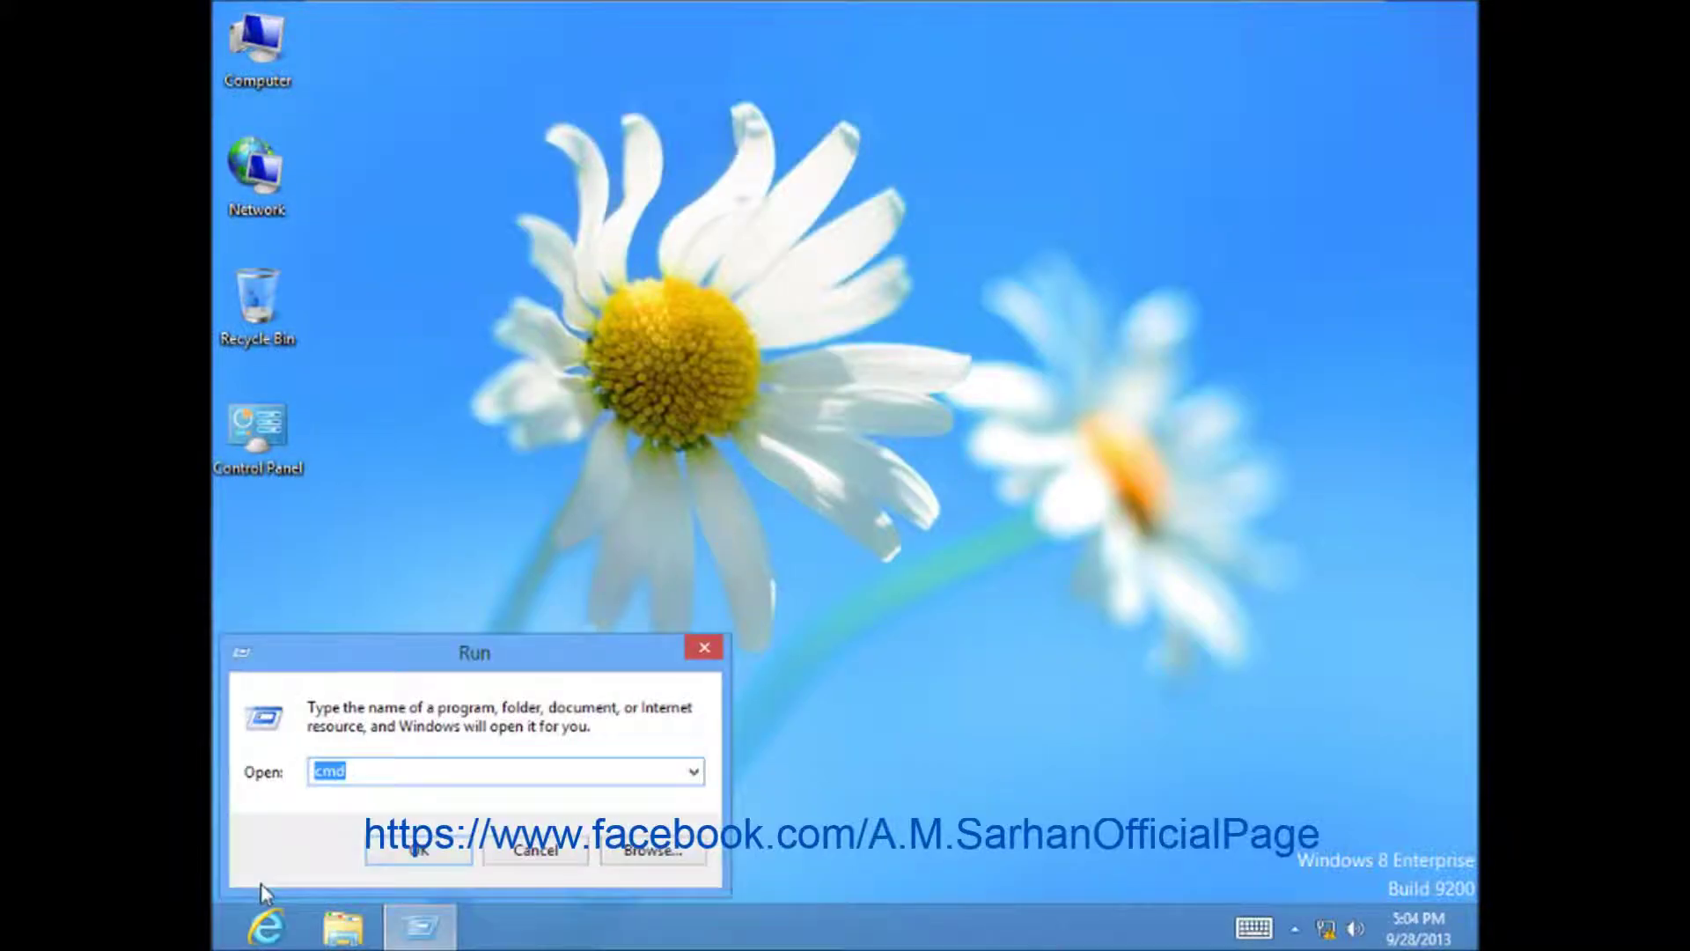
{"action": "type", "text": "\\\\"}
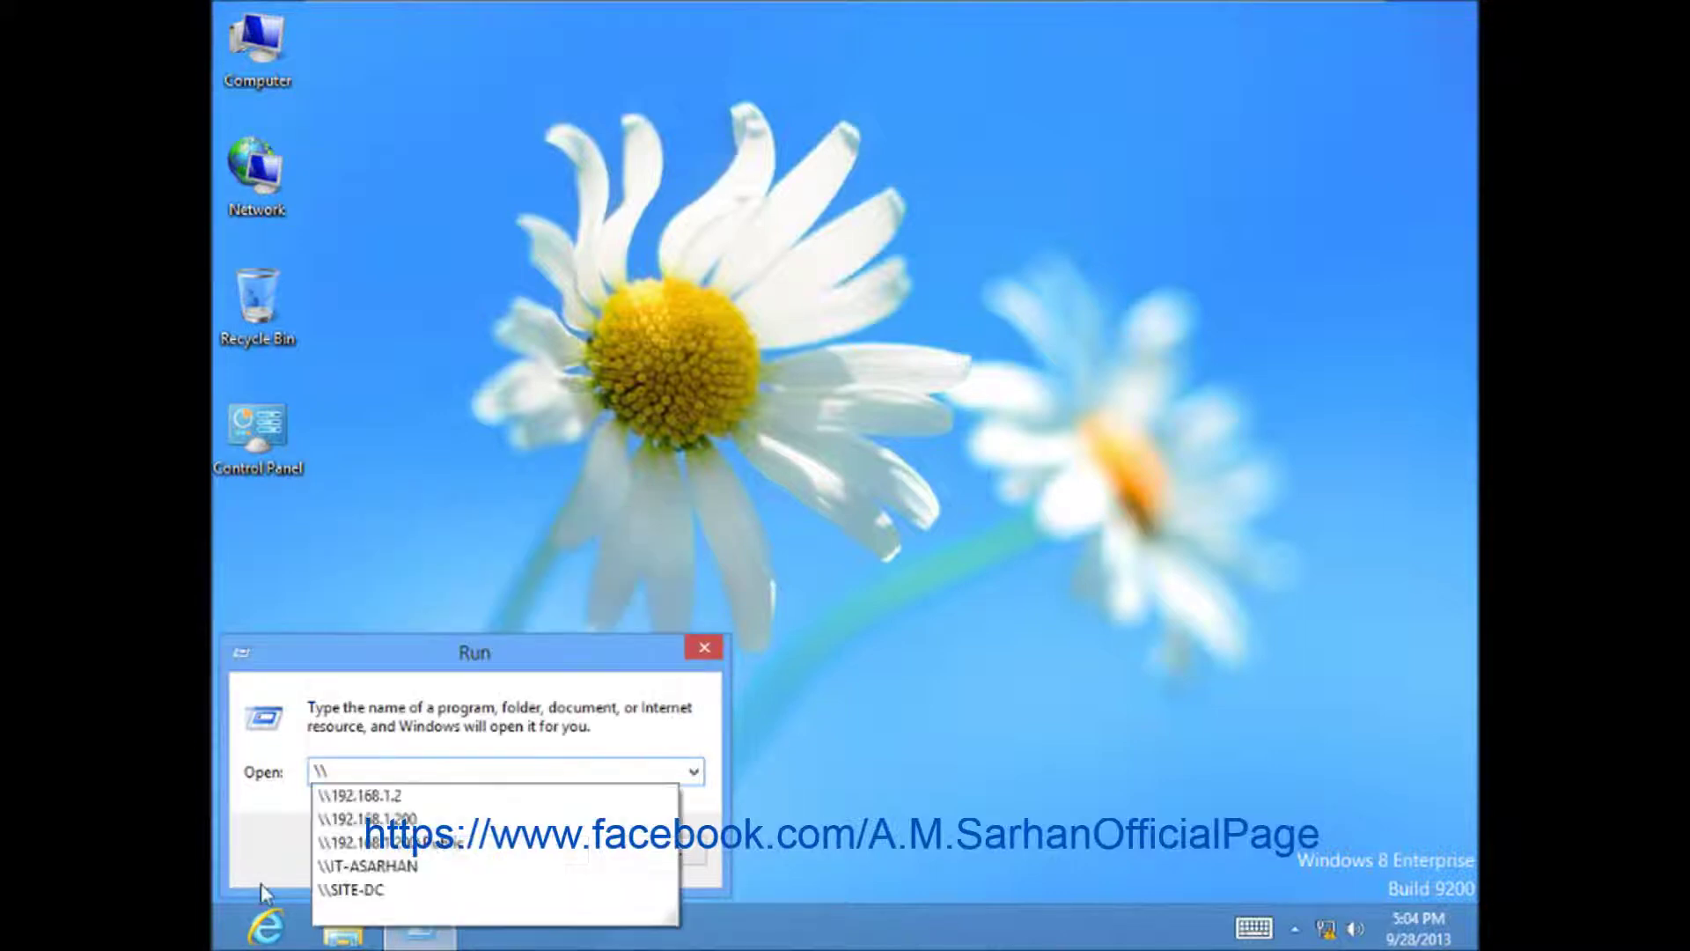
{"action": "type", "text": "192.16"}
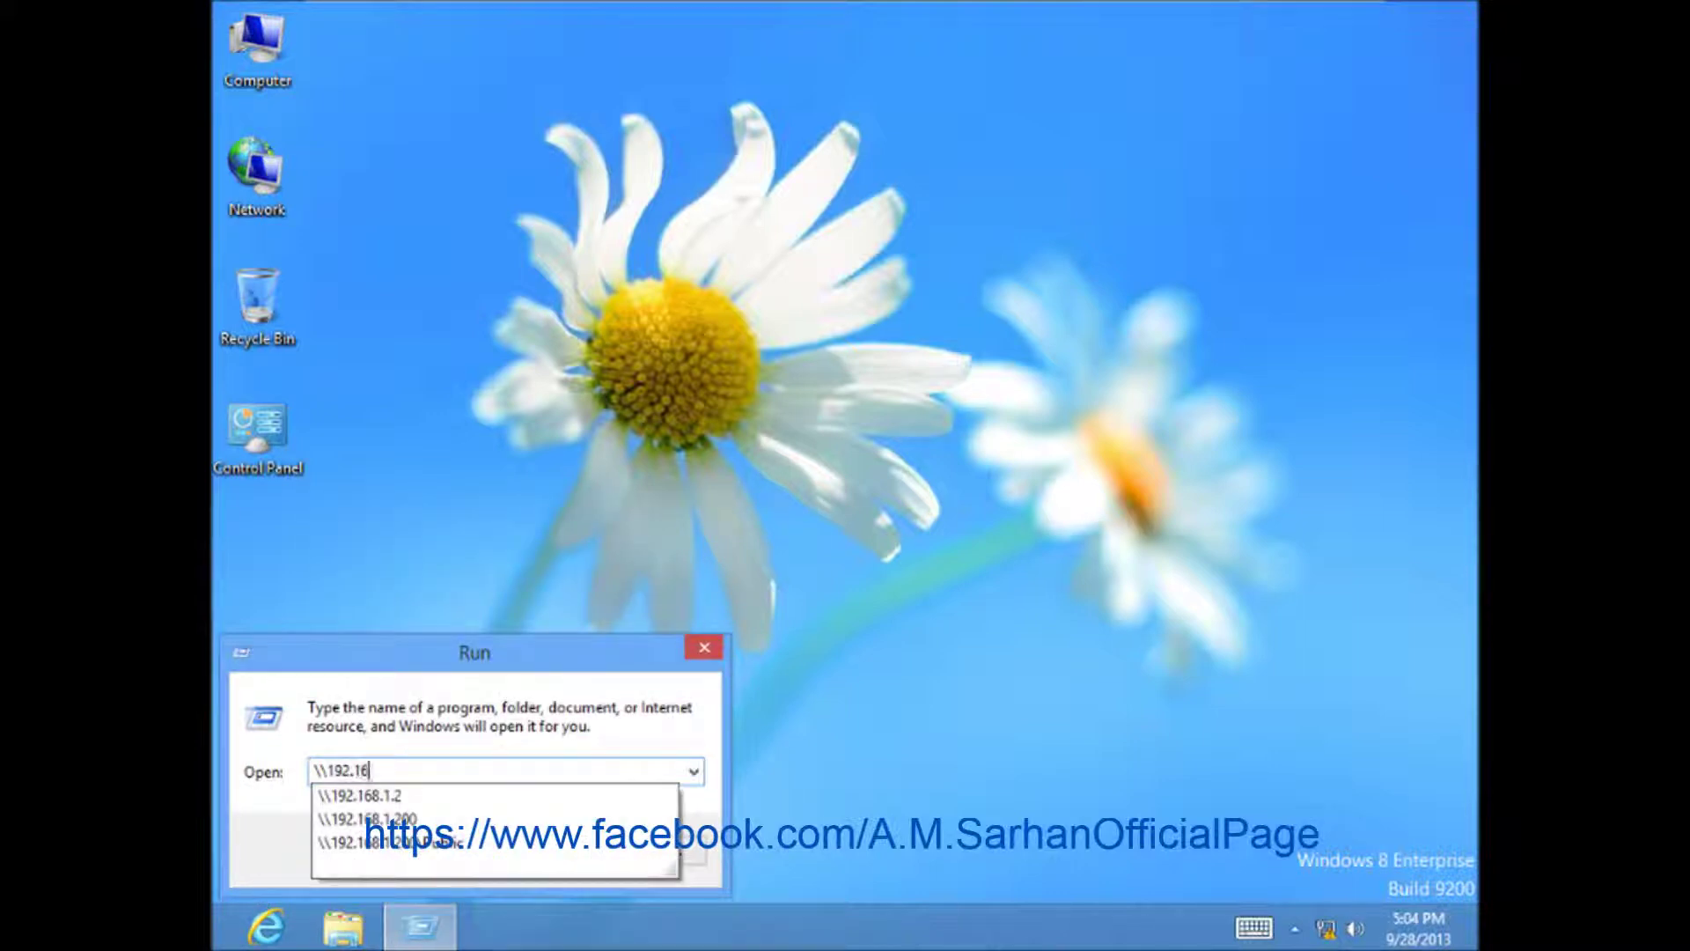
{"action": "type", "text": "8.1.200"}
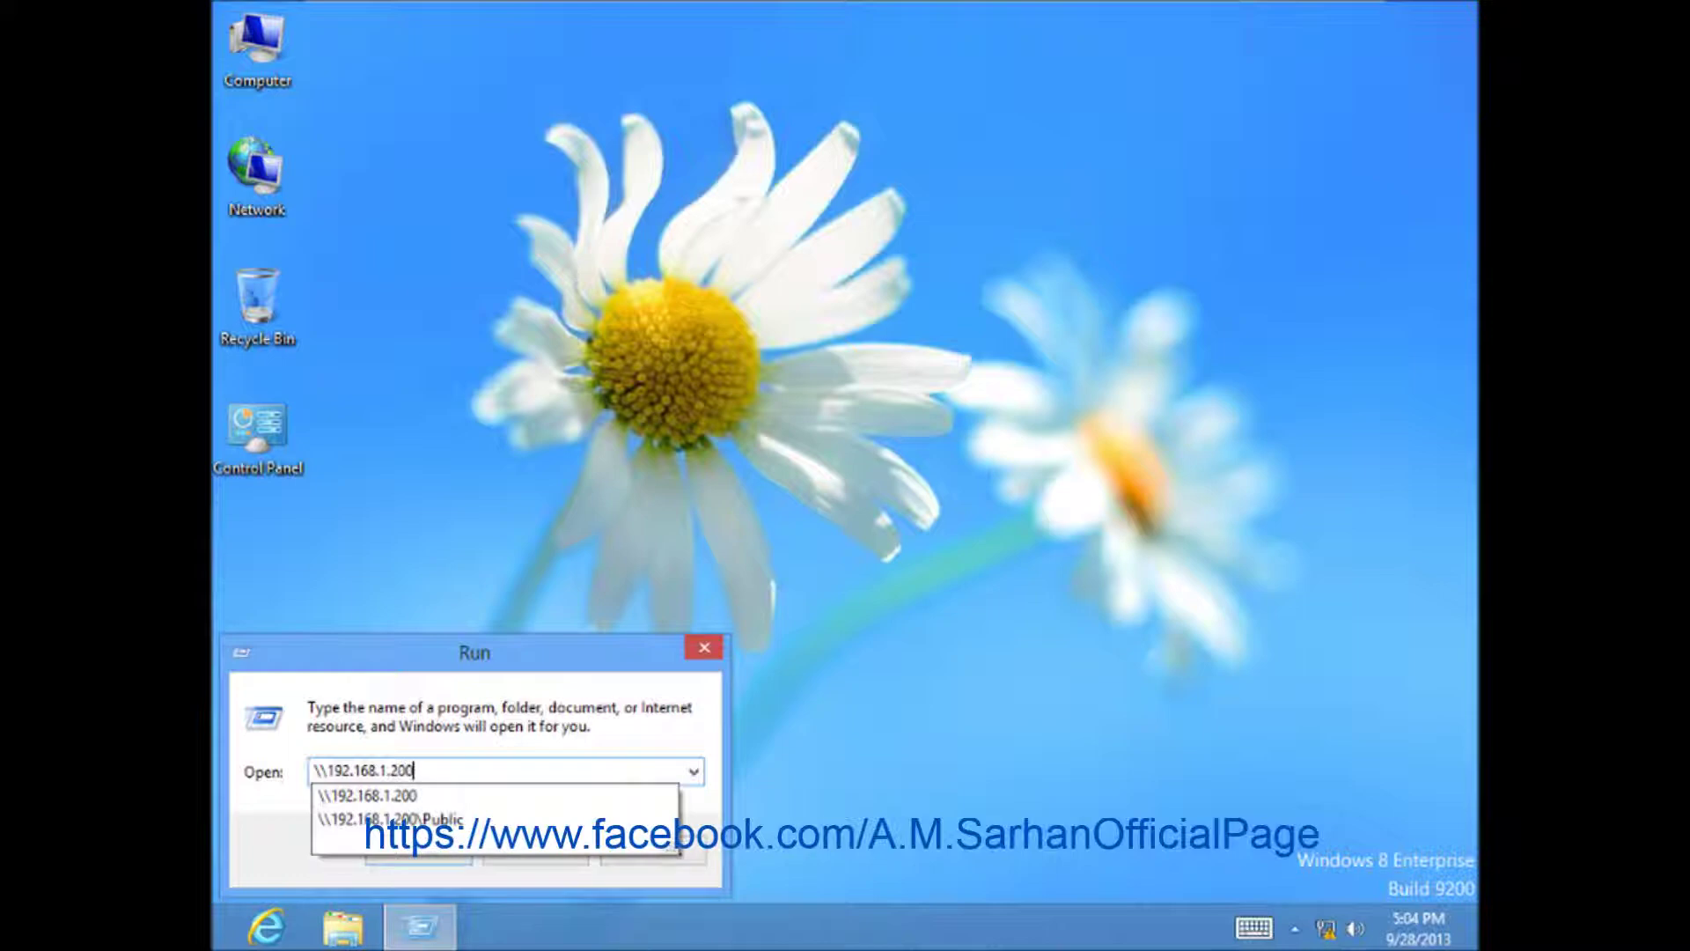
{"action": "key", "text": "Return"}
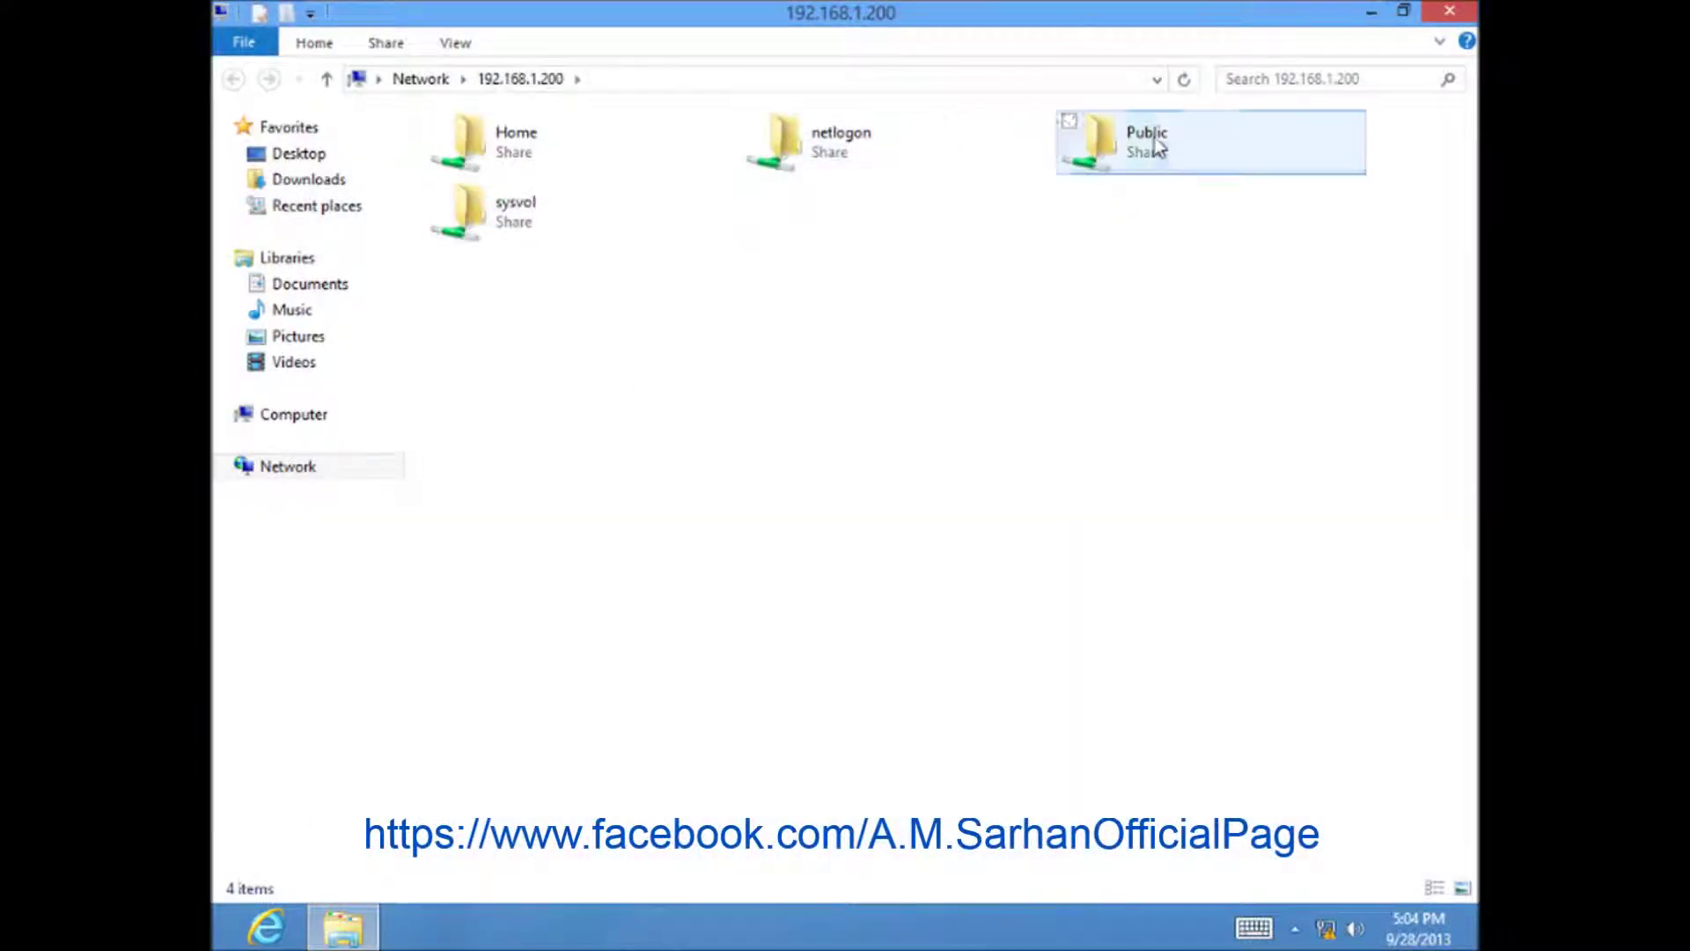
{"action": "double_click", "coordinate": [1152, 141]}
{"action": "double_click", "coordinate": [486, 208]}
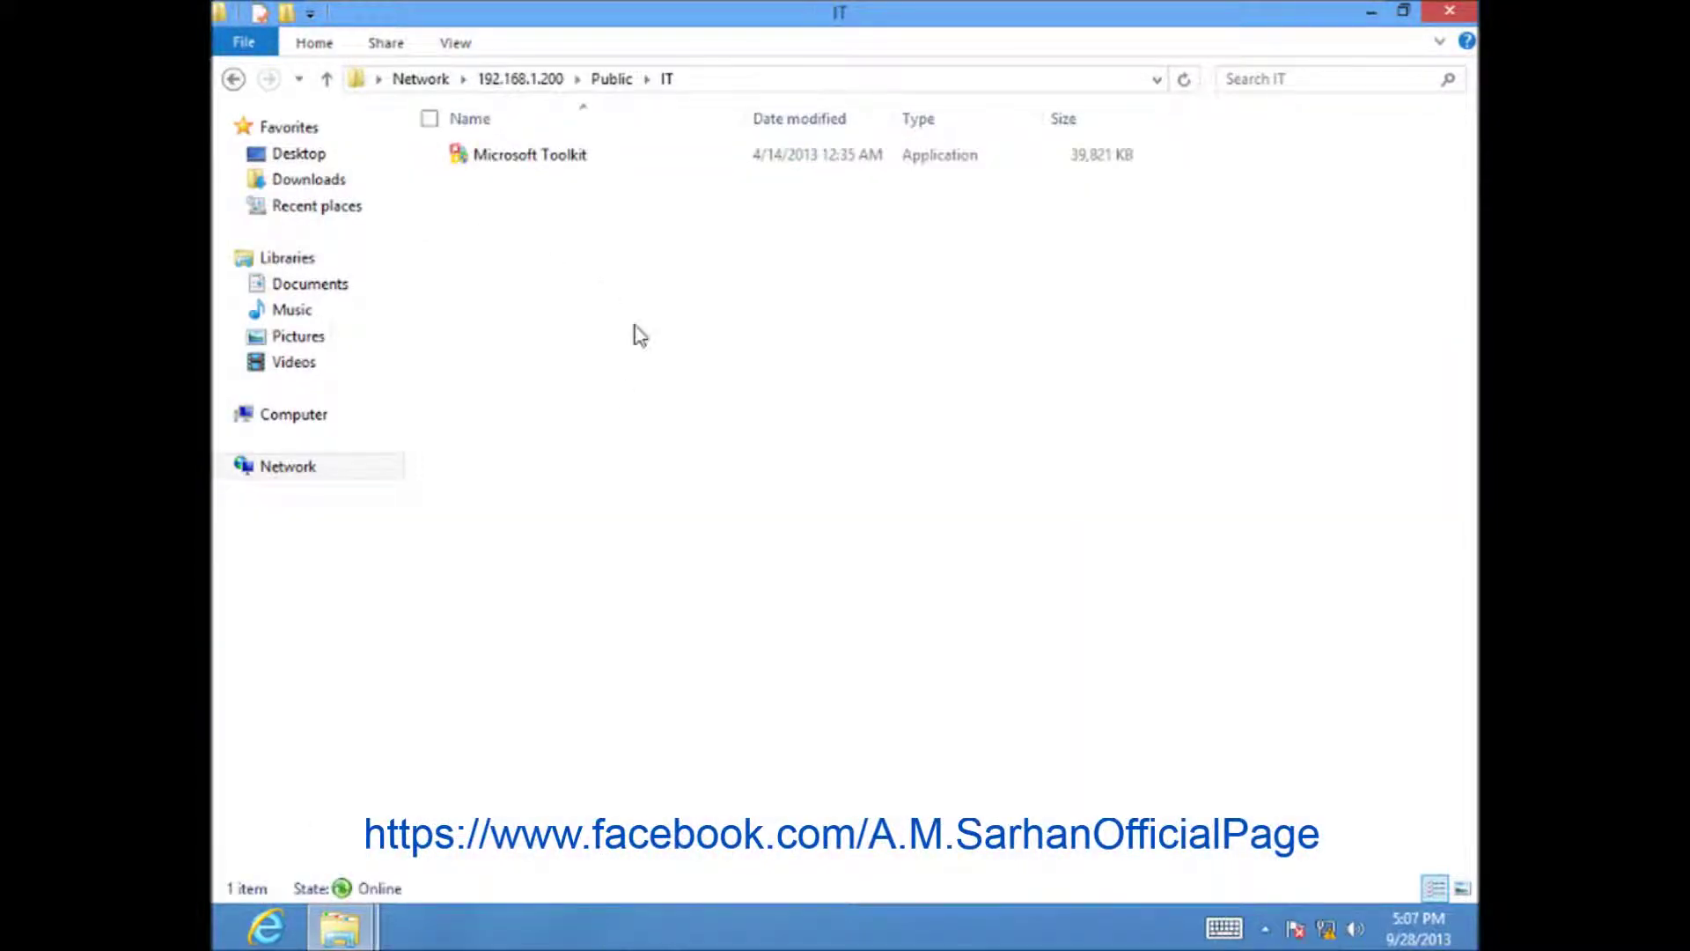
- Attempt to paste the copied file into IT, get Access Denied, then switch to the Site-eg server
{"action": "right_click", "coordinate": [647, 327]}
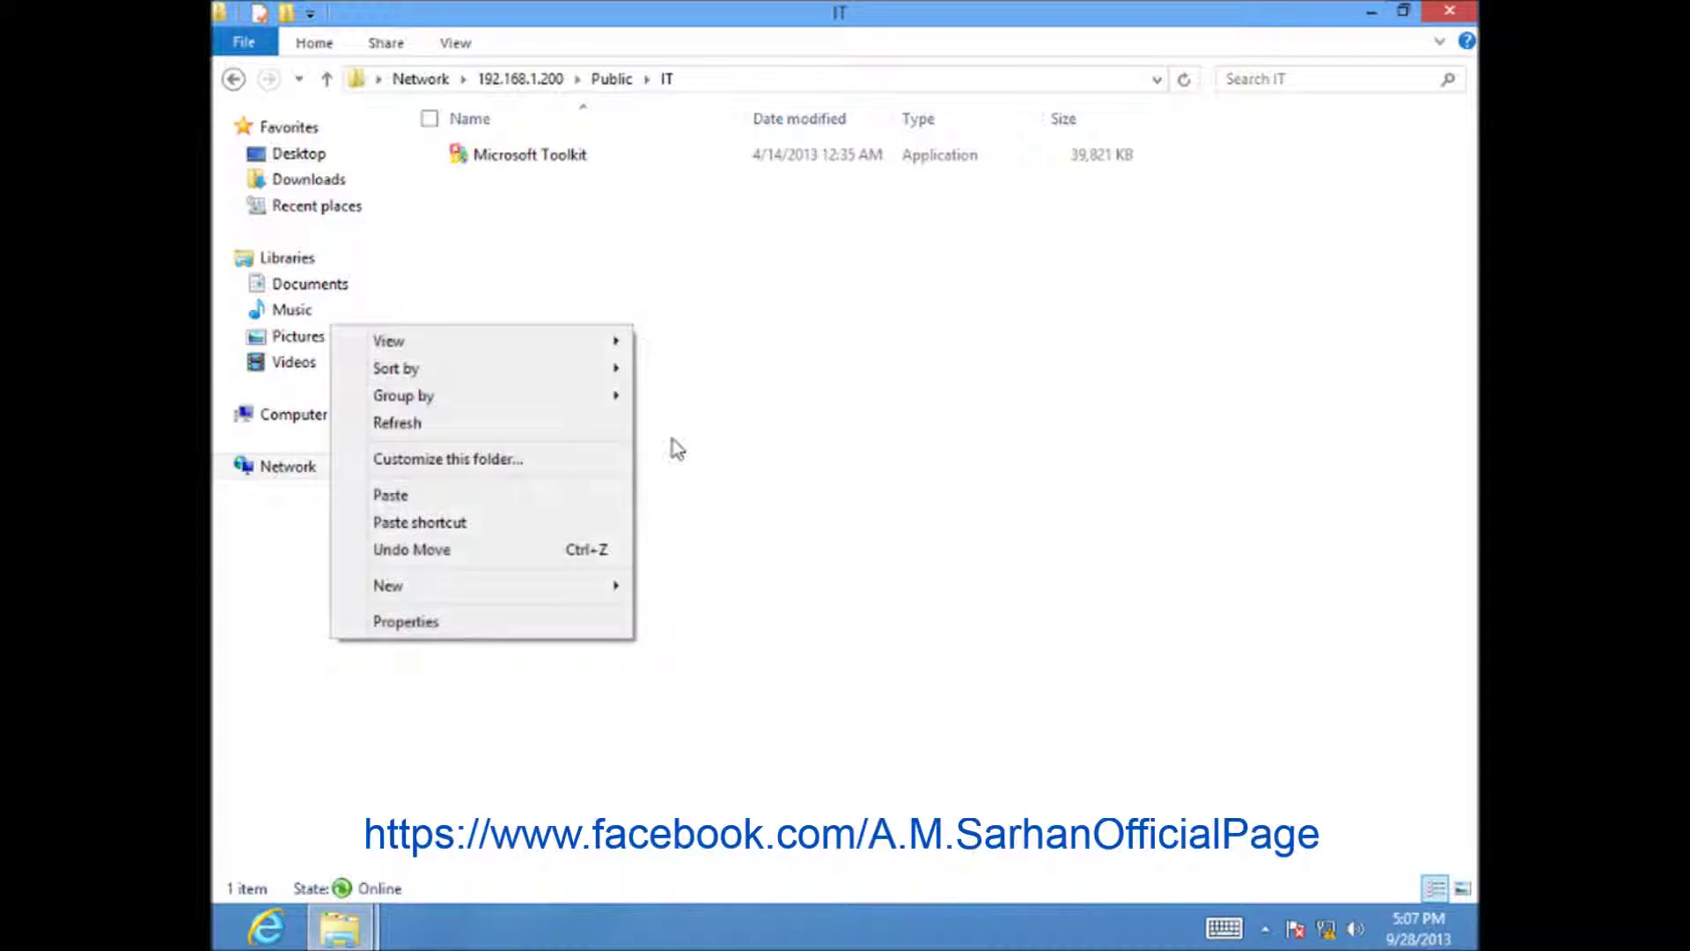
{"action": "left_click", "coordinate": [554, 493]}
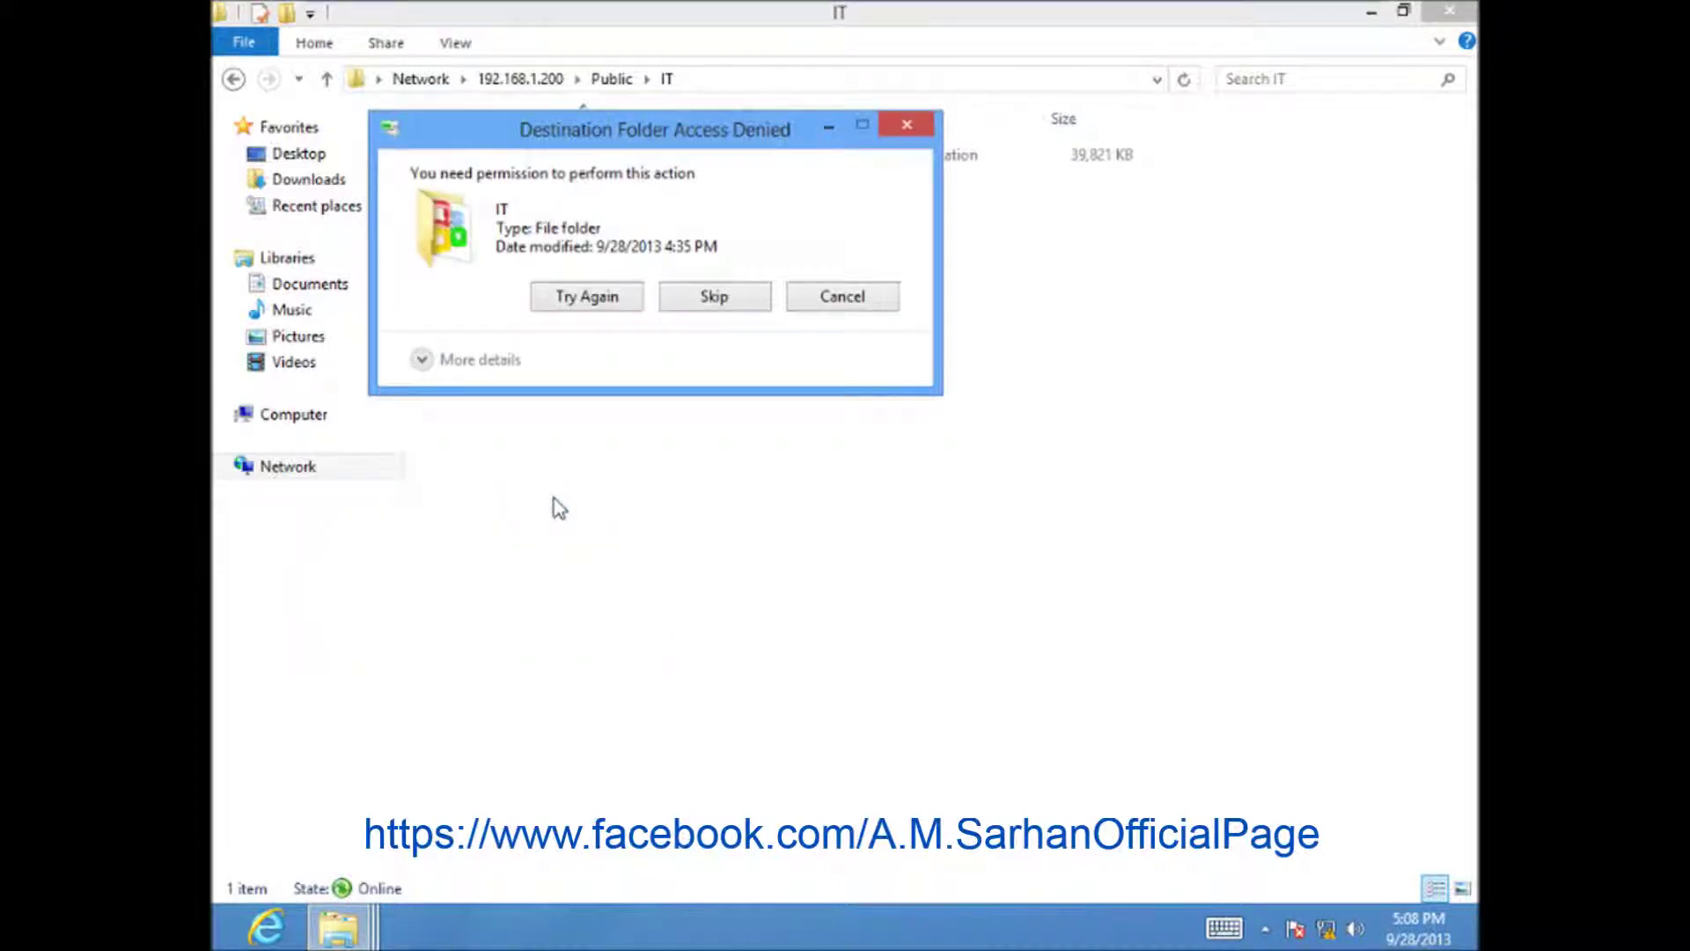
{"action": "mouse_move", "coordinate": [1018, 15]}
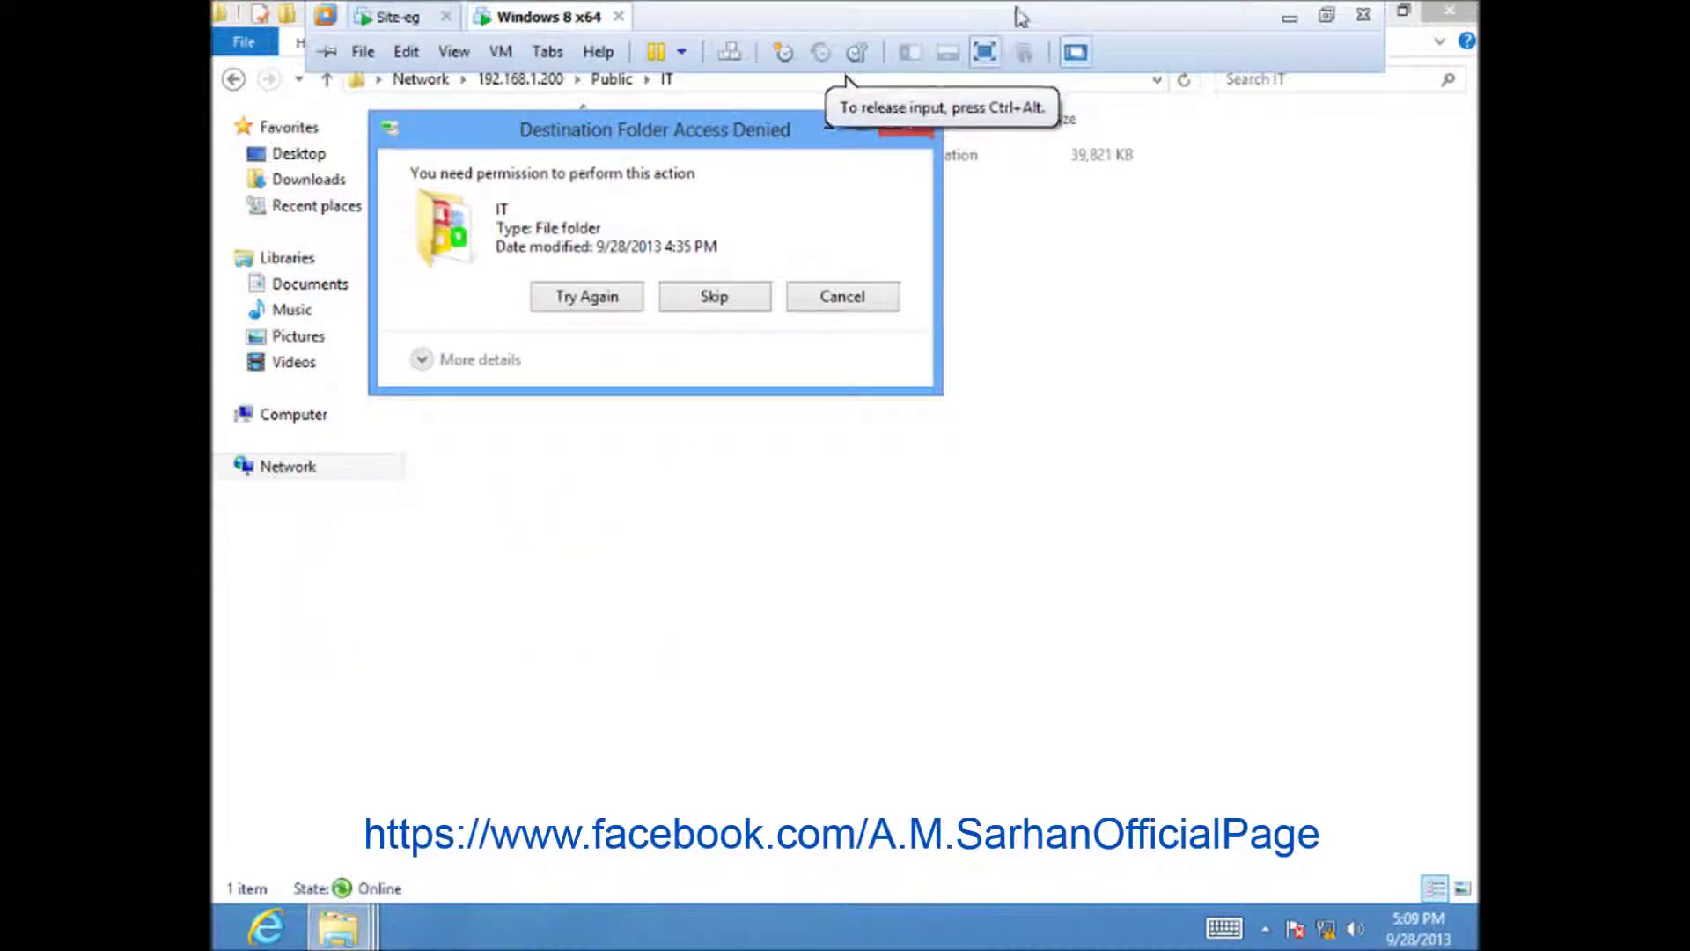
{"action": "left_click", "coordinate": [436, 26]}
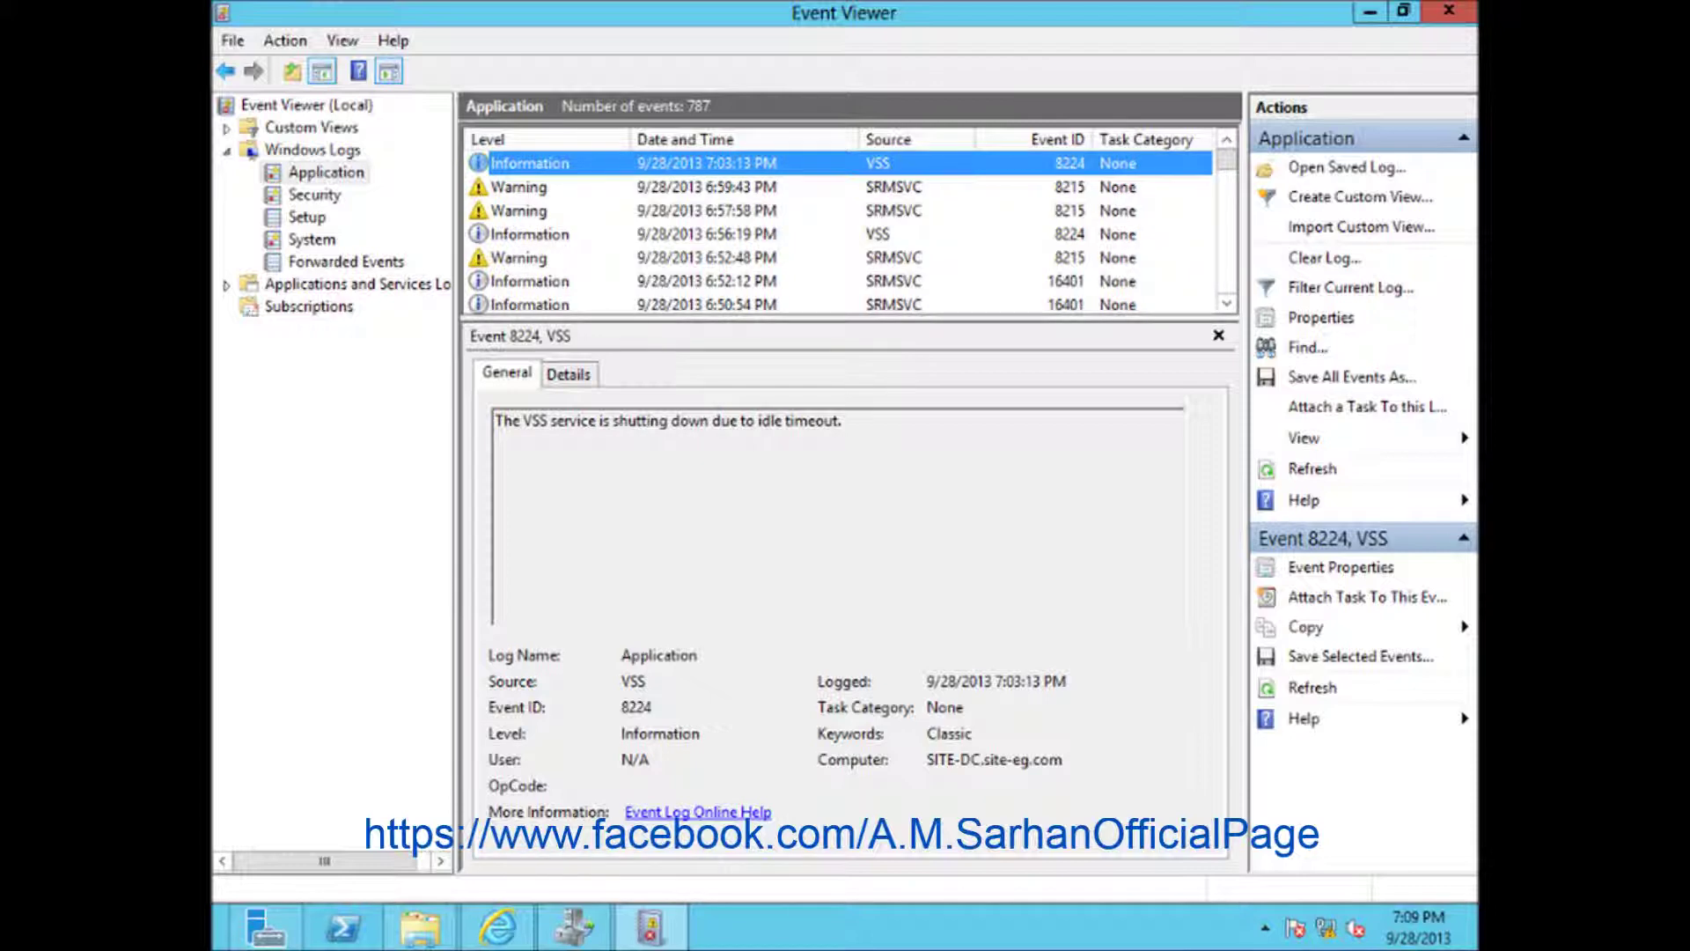
- Refresh the Application log, inspect the new 8215 Kalimba.mp3 warning, then bring up the Incident folder
{"action": "key", "text": "F5"}
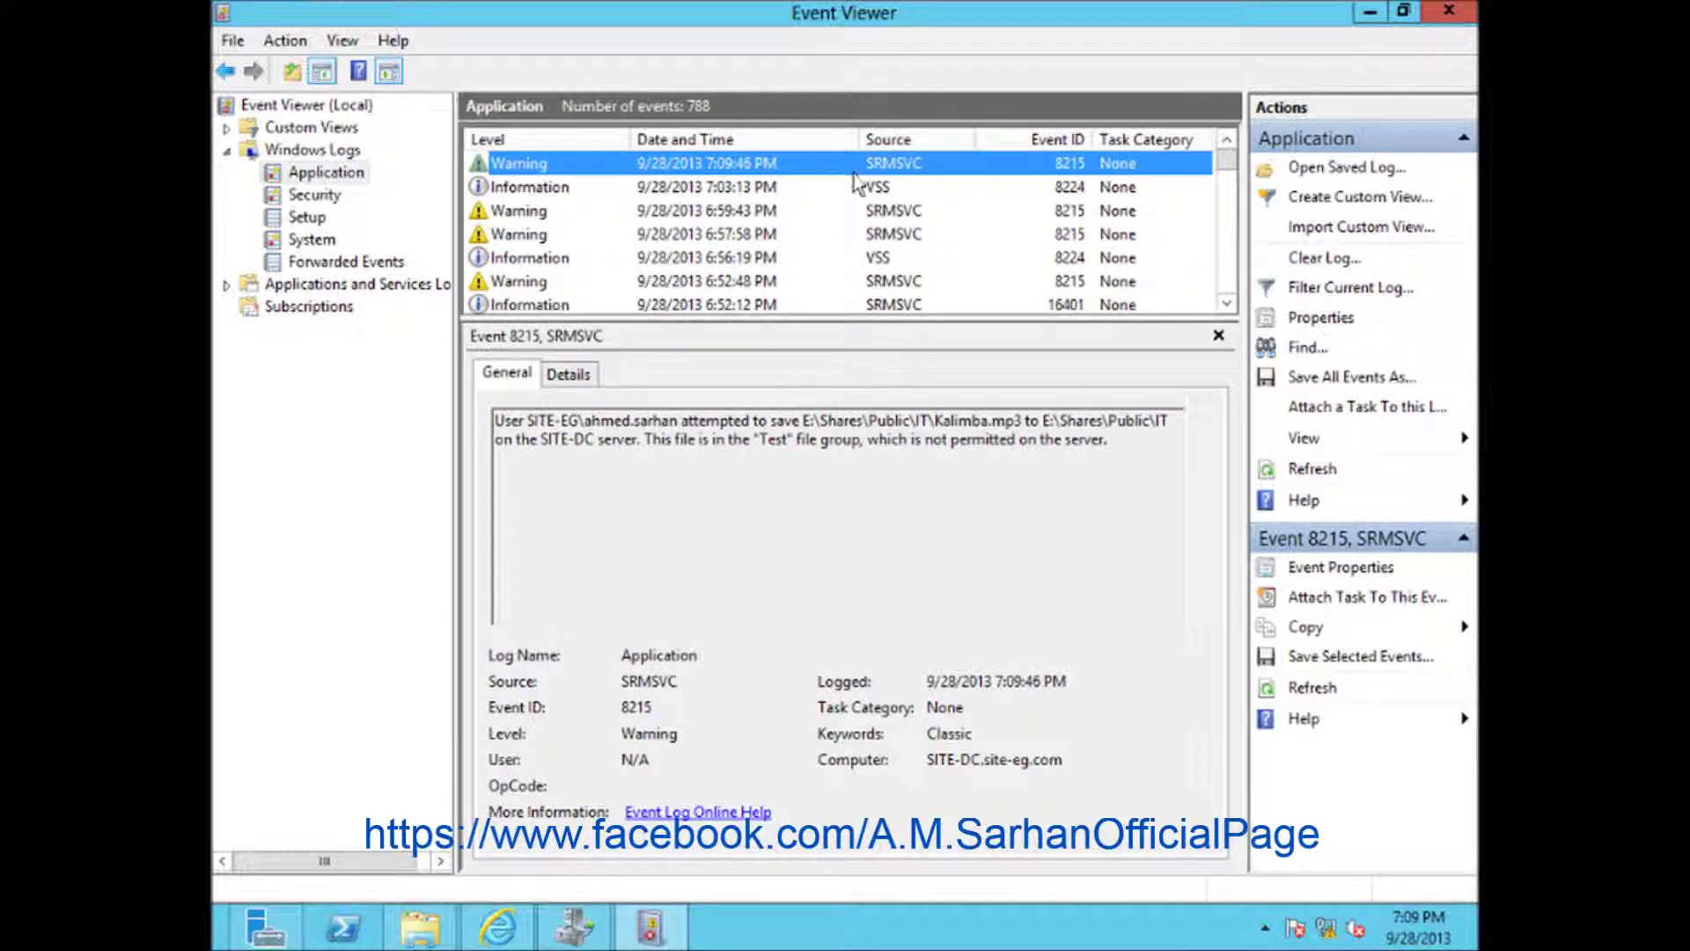
{"action": "double_click", "coordinate": [856, 169]}
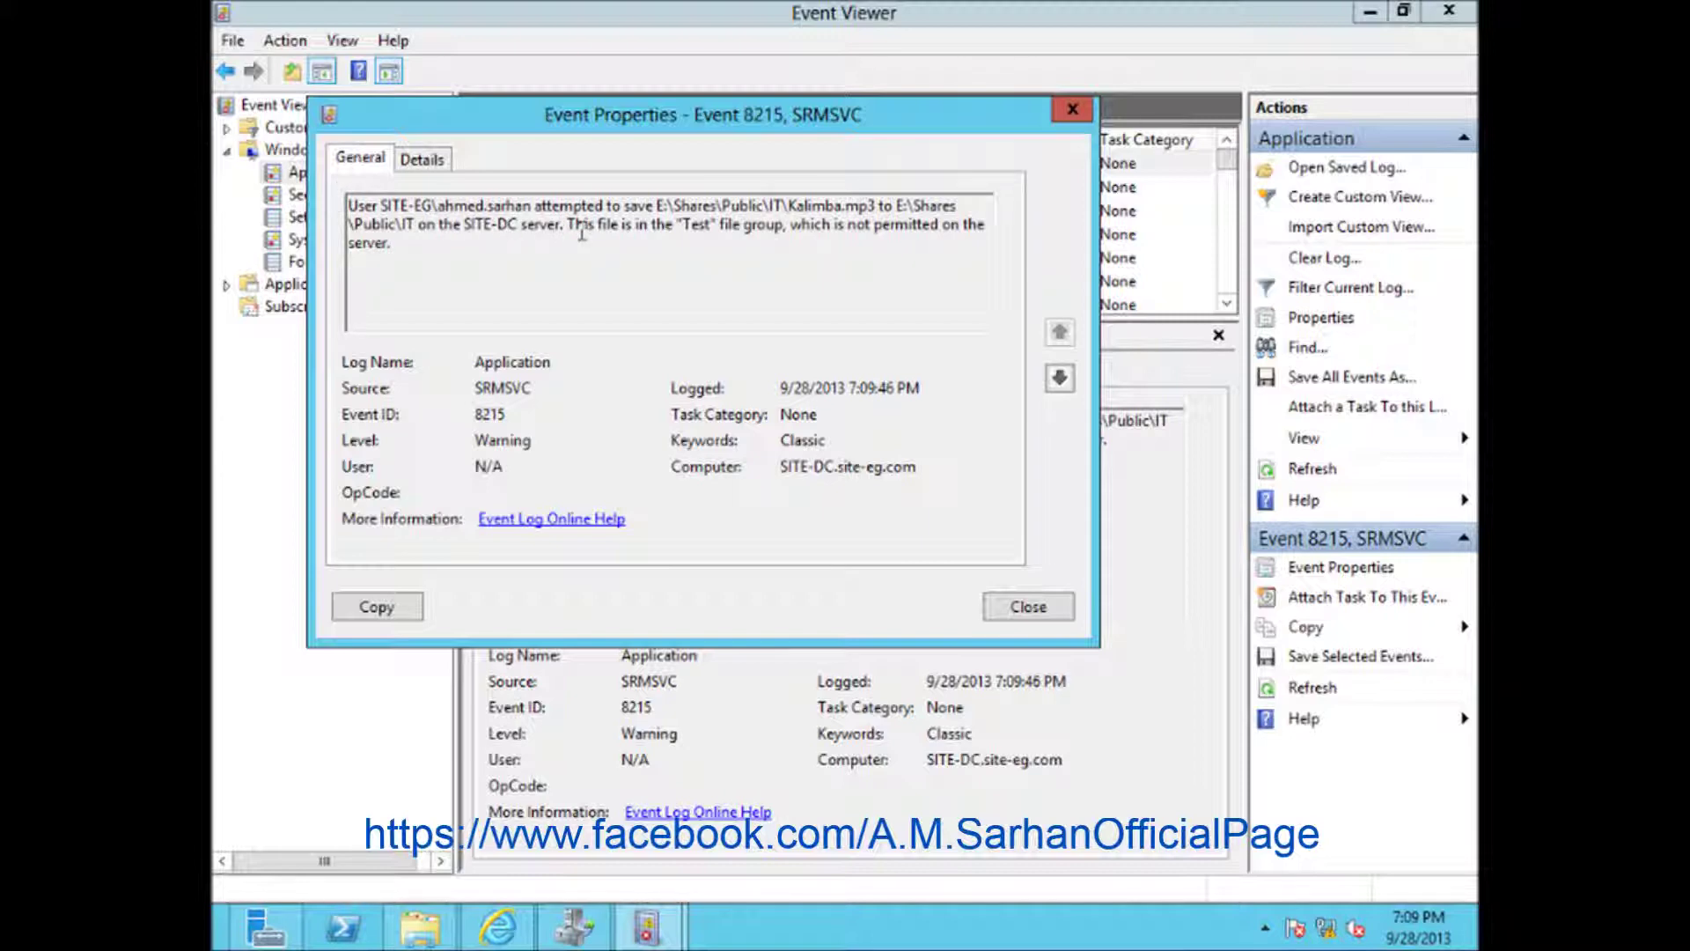
{"action": "left_click", "coordinate": [452, 940]}
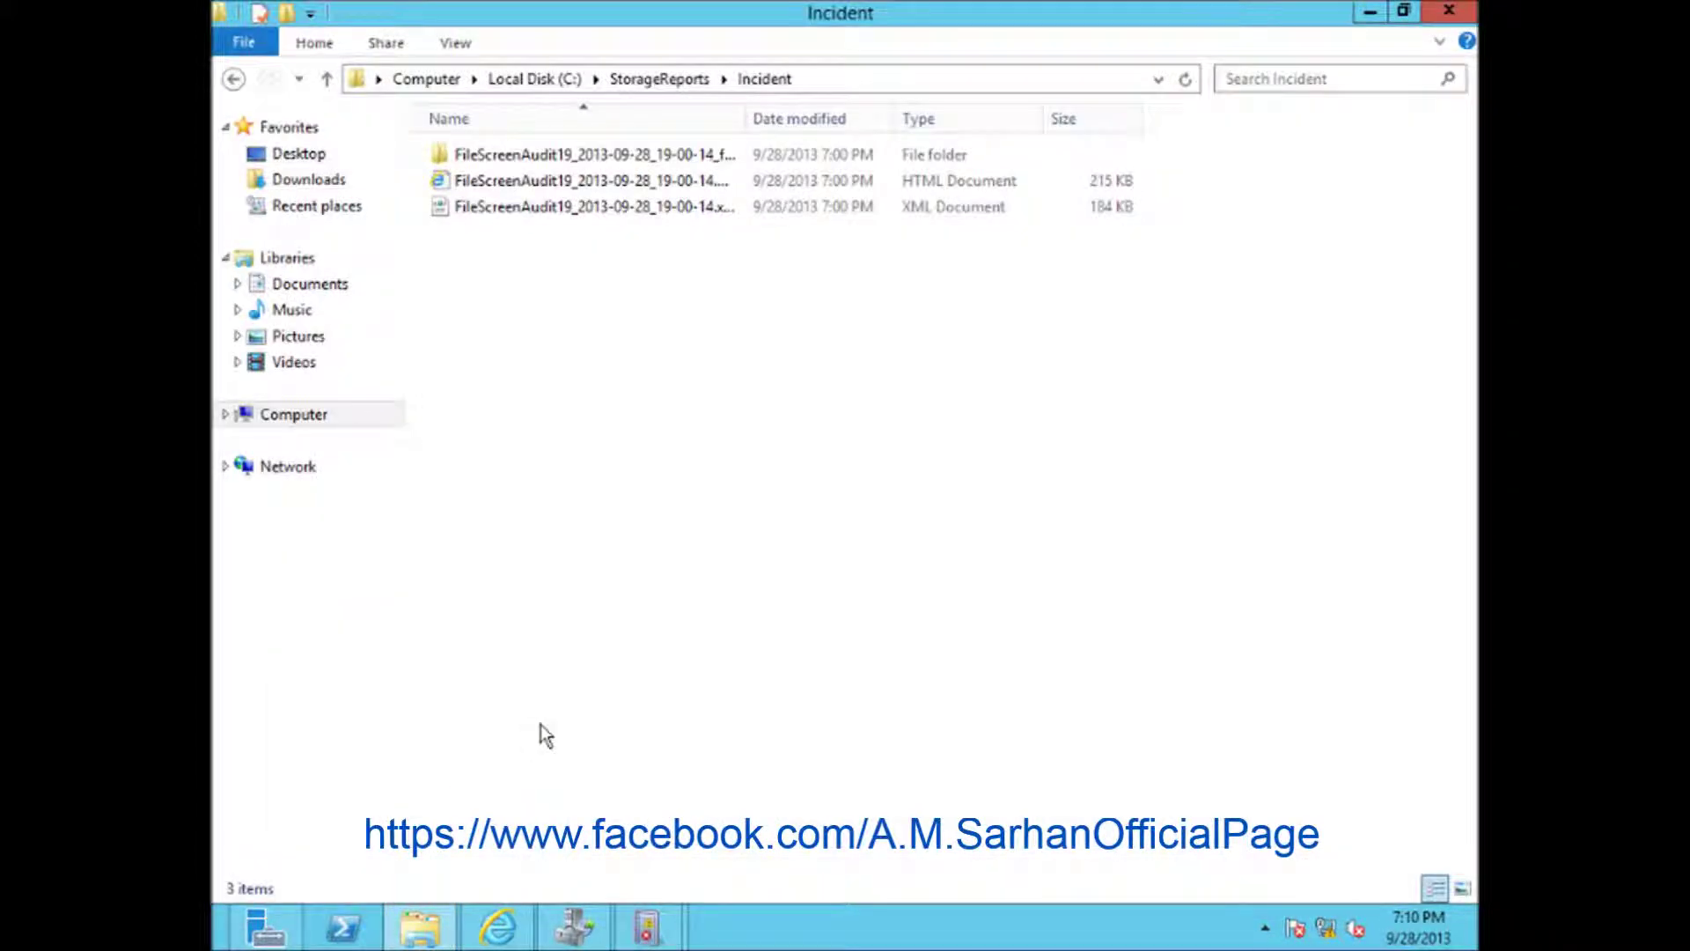
- Refresh the Incident folder until the 7:10 PM FileScreenAudit20 report set appears
{"action": "right_click", "coordinate": [634, 430]}
{"action": "left_click", "coordinate": [688, 525]}
{"action": "left_click", "coordinate": [233, 79]}
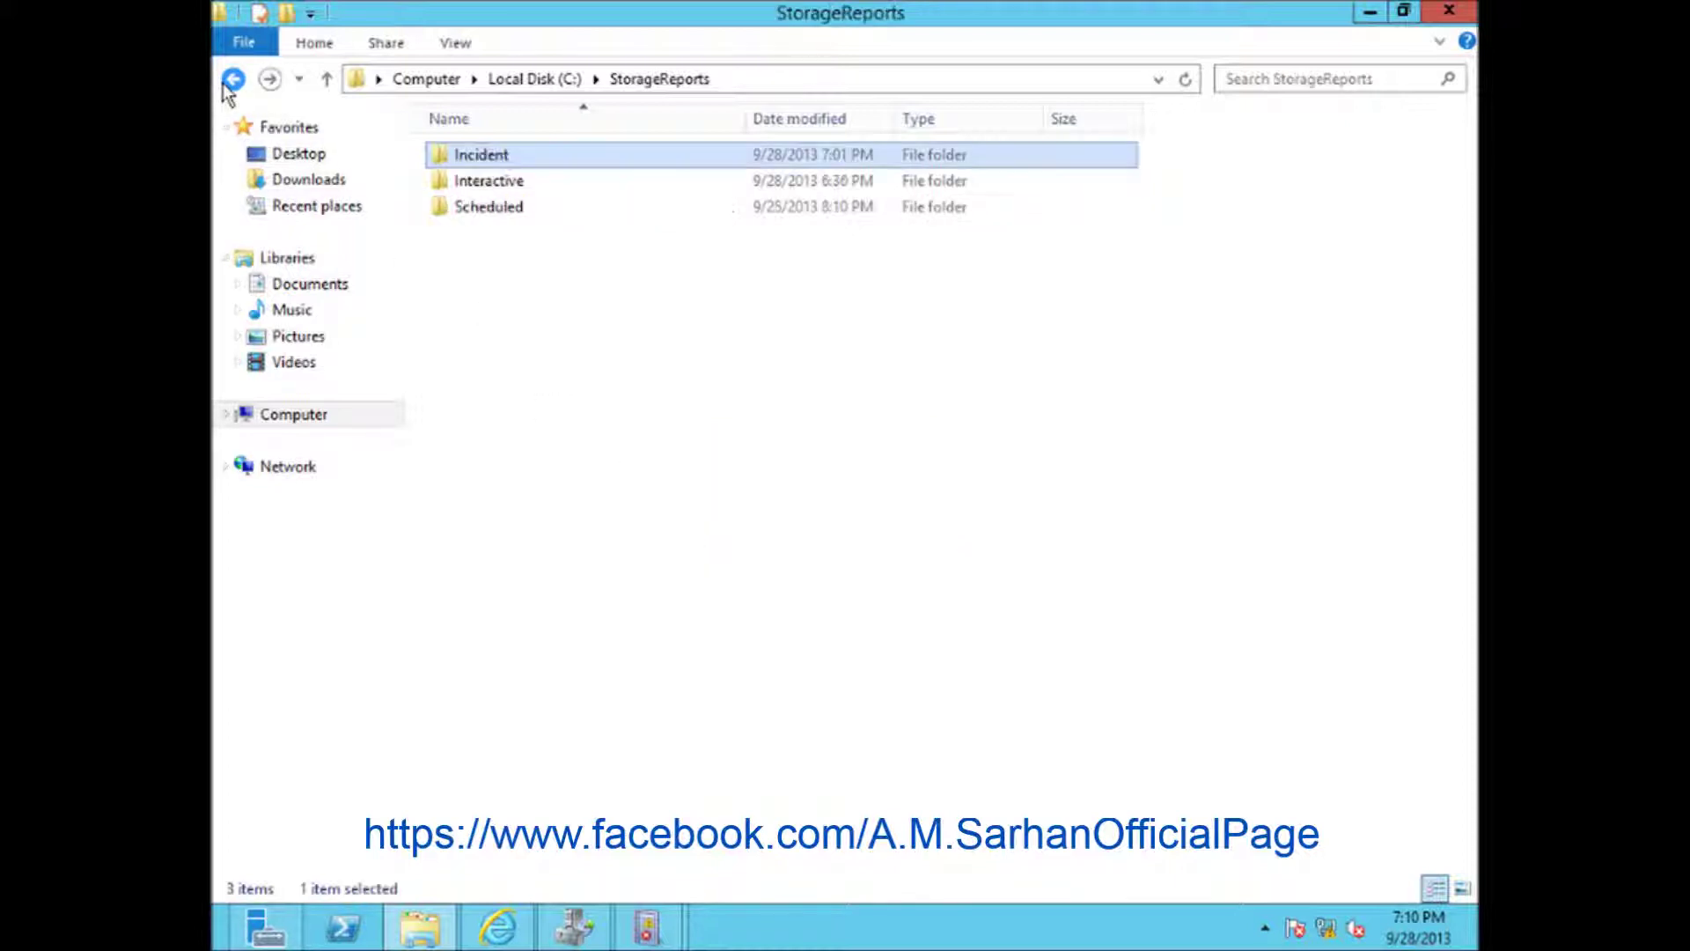
{"action": "left_click", "coordinate": [272, 80]}
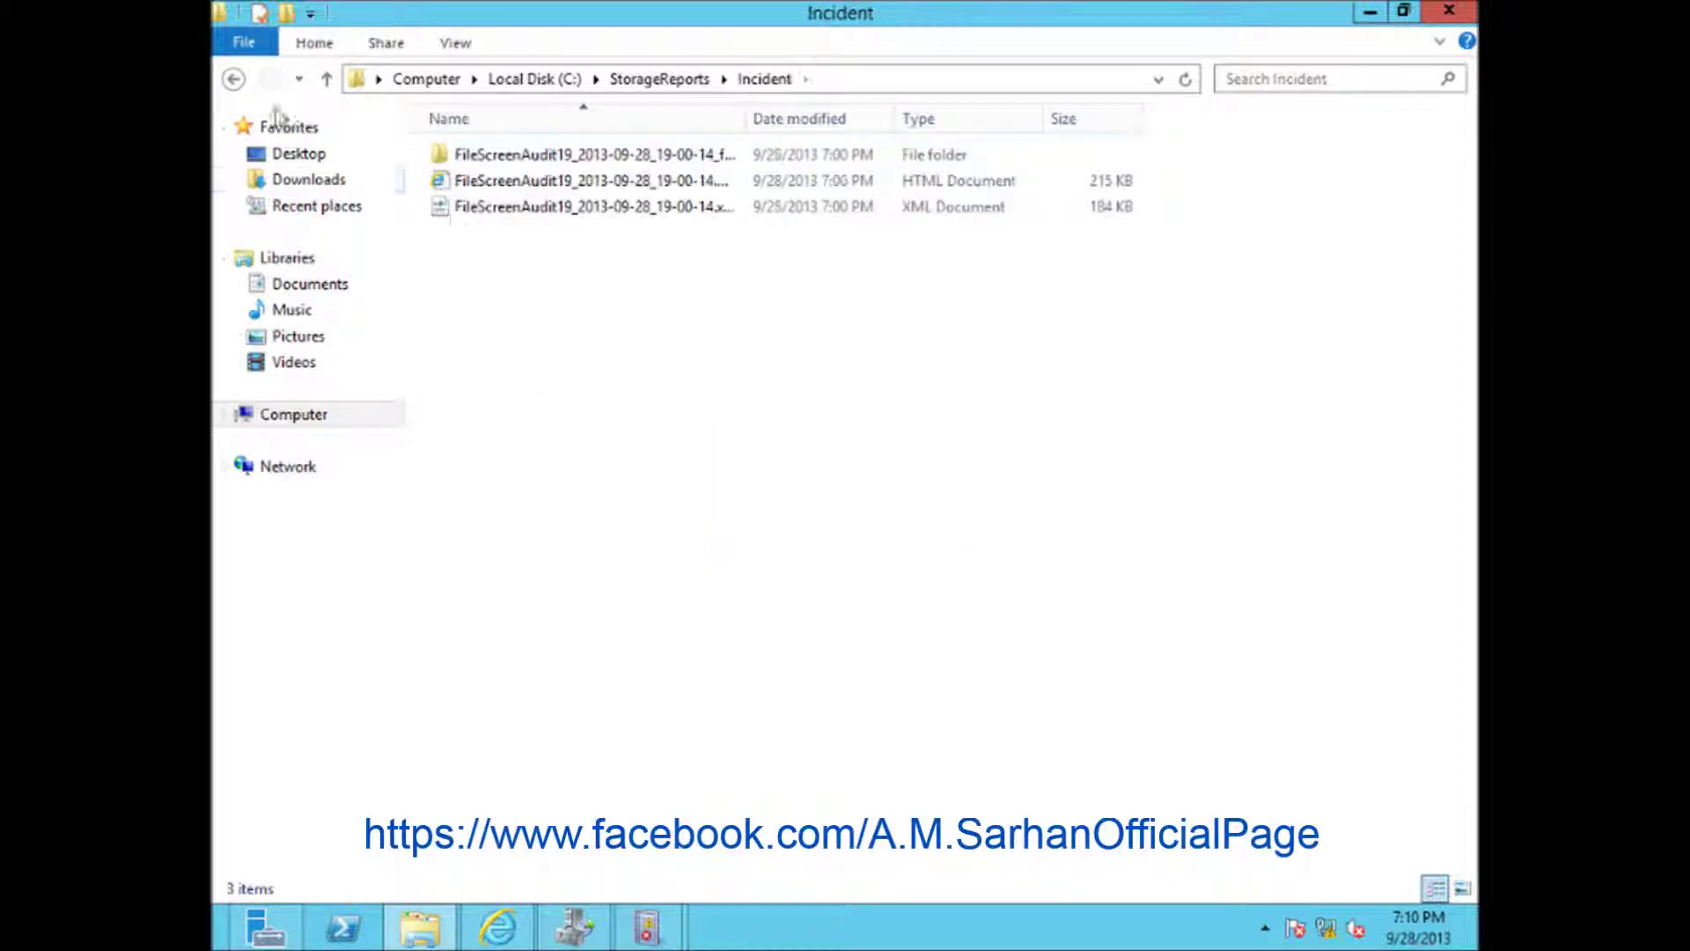
{"action": "right_click", "coordinate": [536, 409]}
{"action": "left_click", "coordinate": [558, 505]}
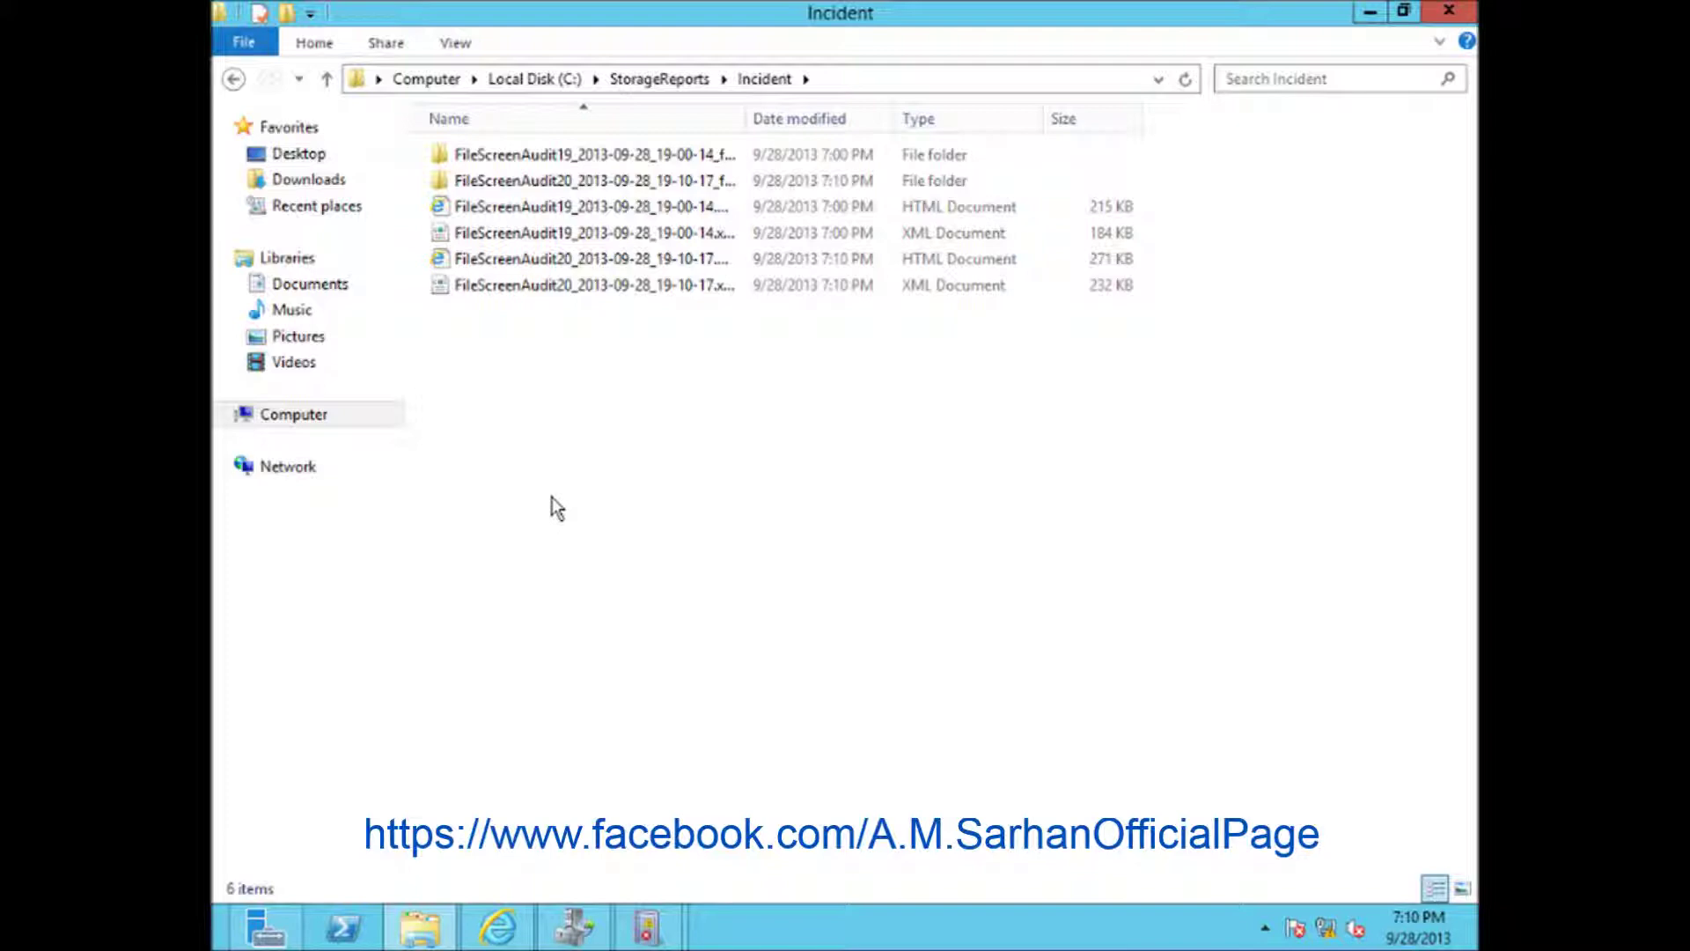
- Review the 7:10 PM audit report's blocked kalimba.mp3 entries, then return to File Server Resource Manager
{"action": "left_click", "coordinate": [717, 263]}
{"action": "double_click", "coordinate": [720, 264]}
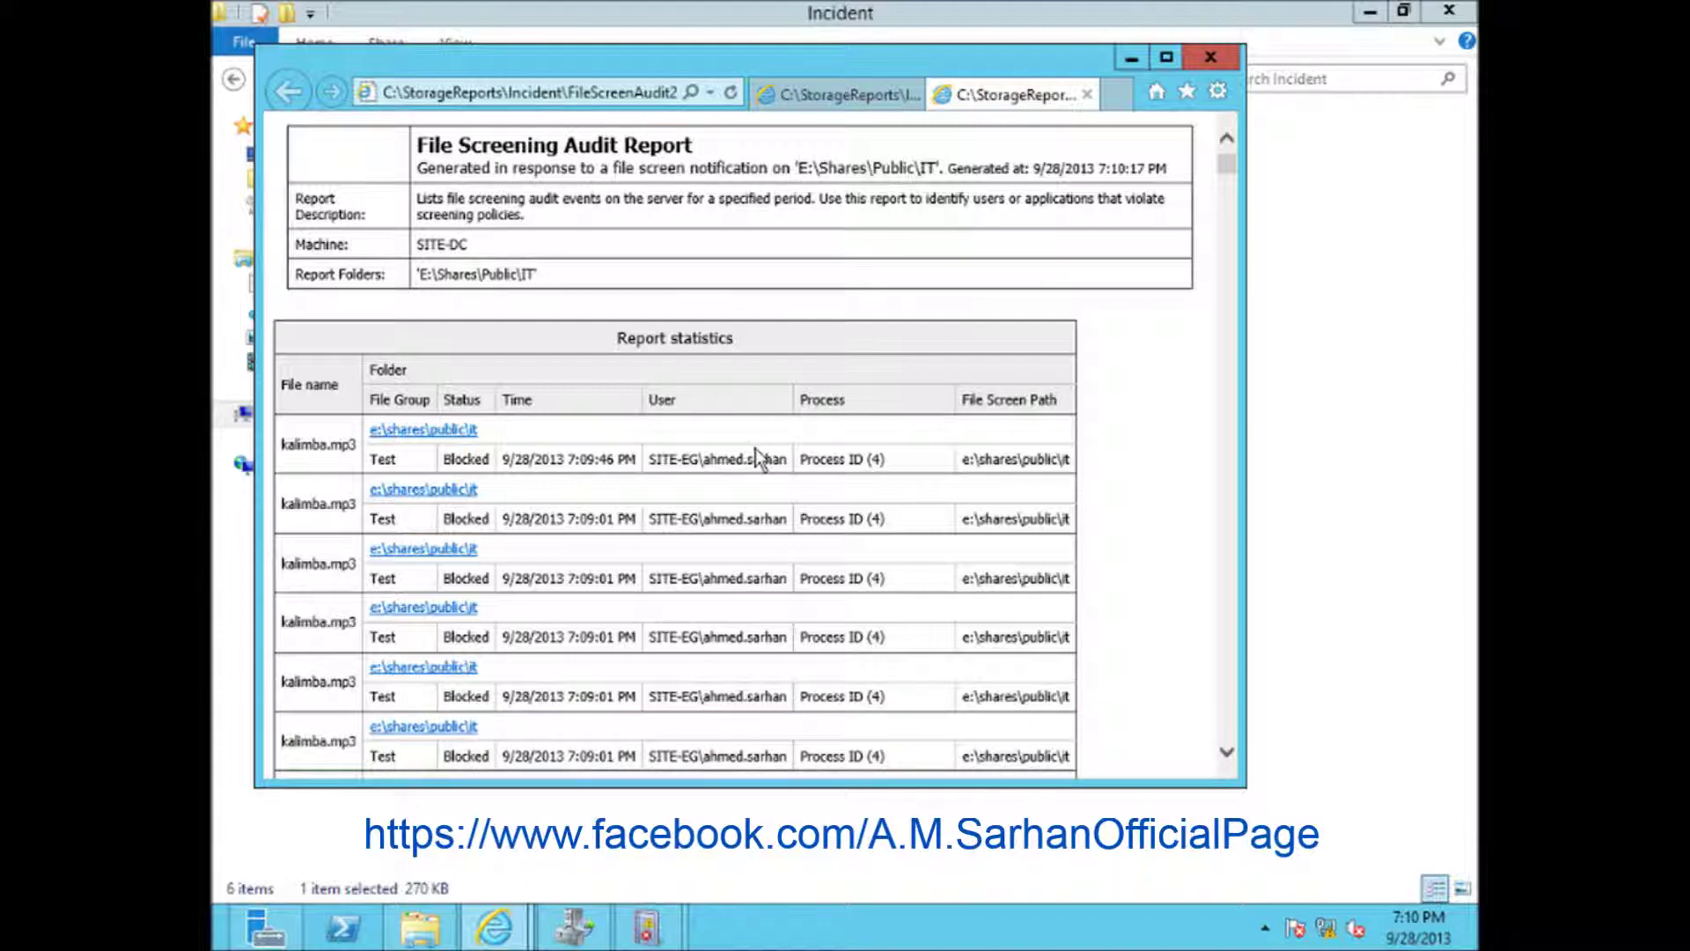
{"action": "scroll", "coordinate": [773, 482], "scroll_direction": "down", "scroll_amount": 3}
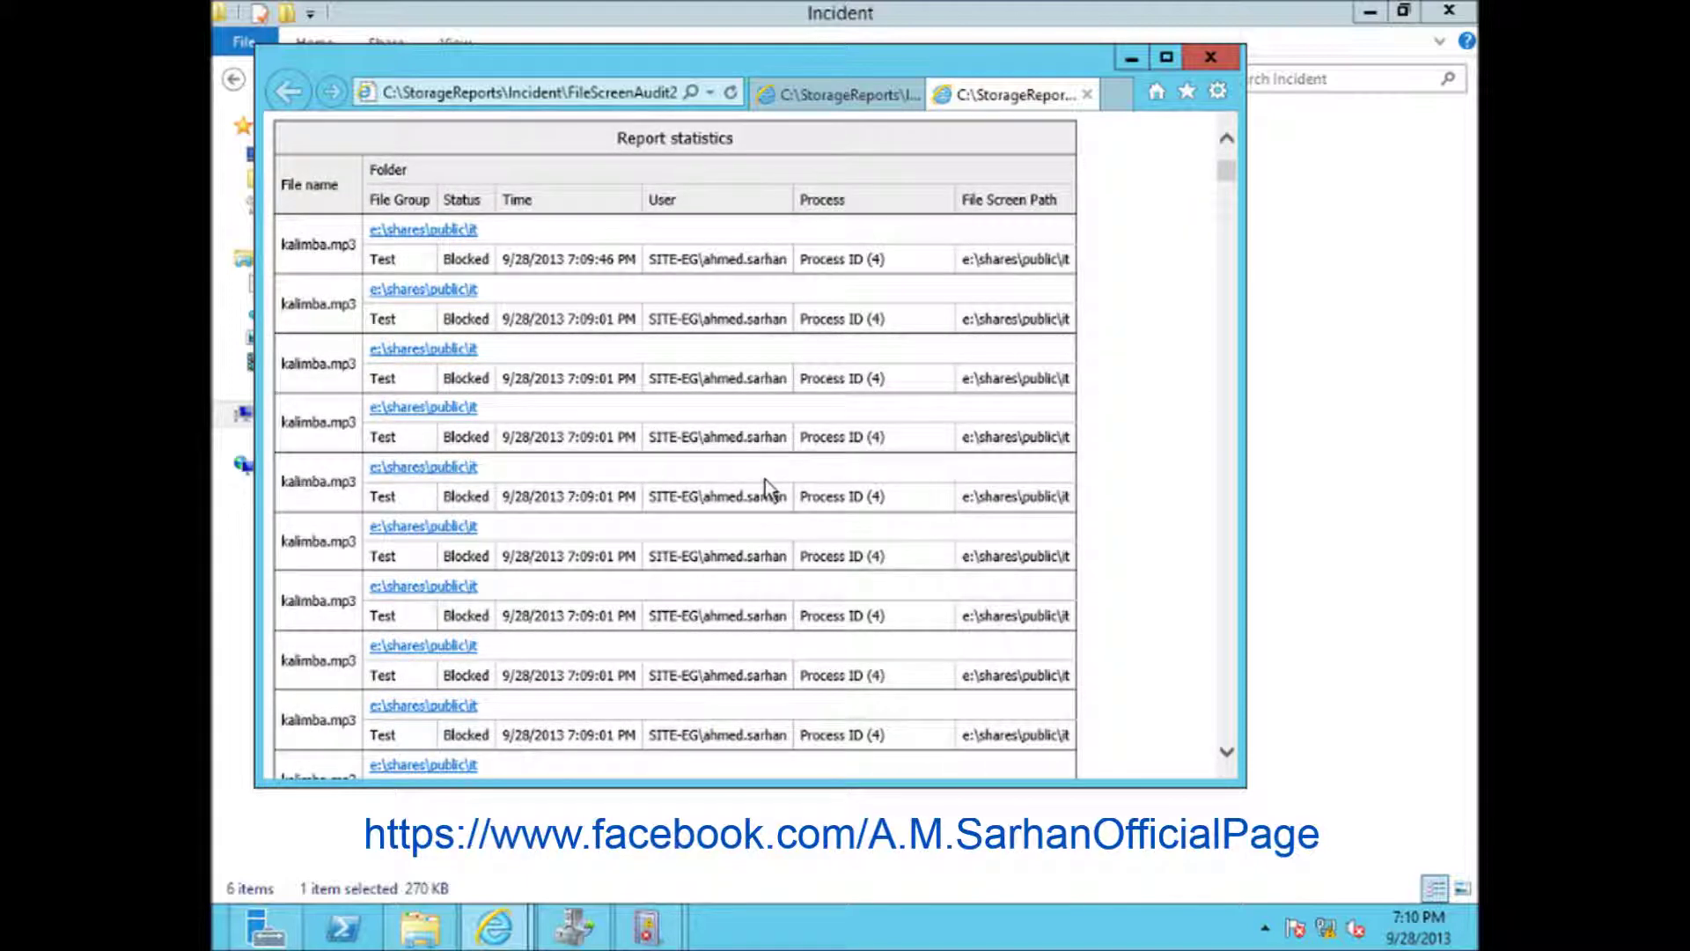
{"action": "scroll", "coordinate": [764, 479], "scroll_direction": "down", "scroll_amount": 3}
{"action": "scroll", "coordinate": [764, 478], "scroll_direction": "down", "scroll_amount": 5}
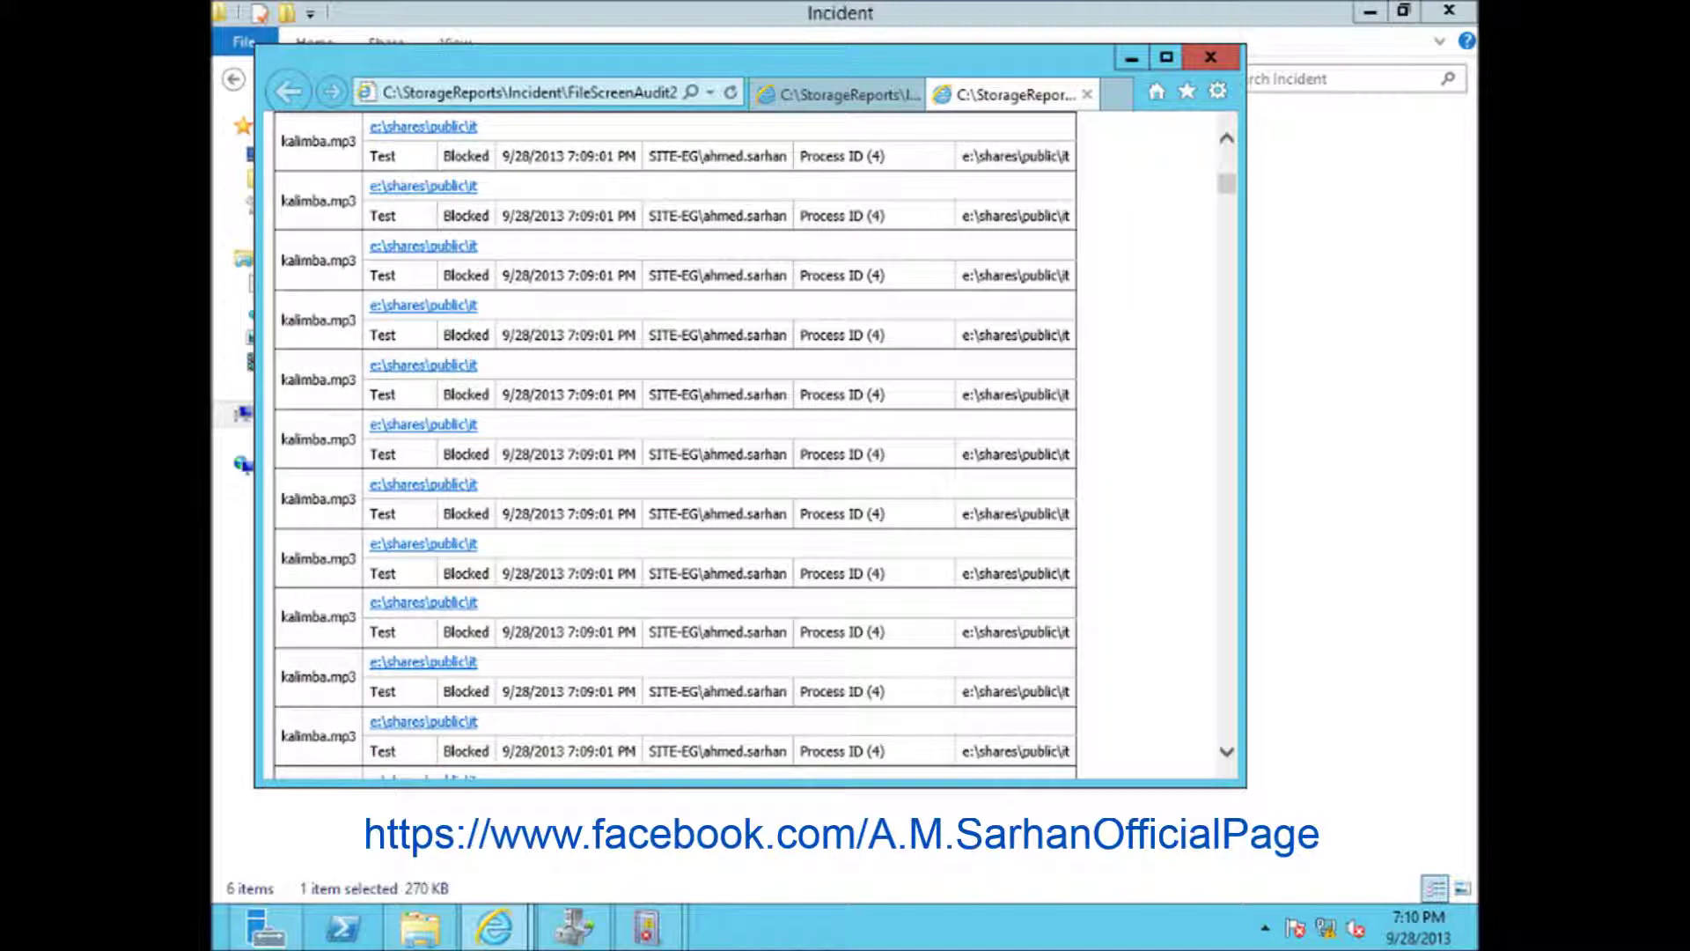
{"action": "scroll", "coordinate": [755, 599], "scroll_direction": "down", "scroll_amount": 5}
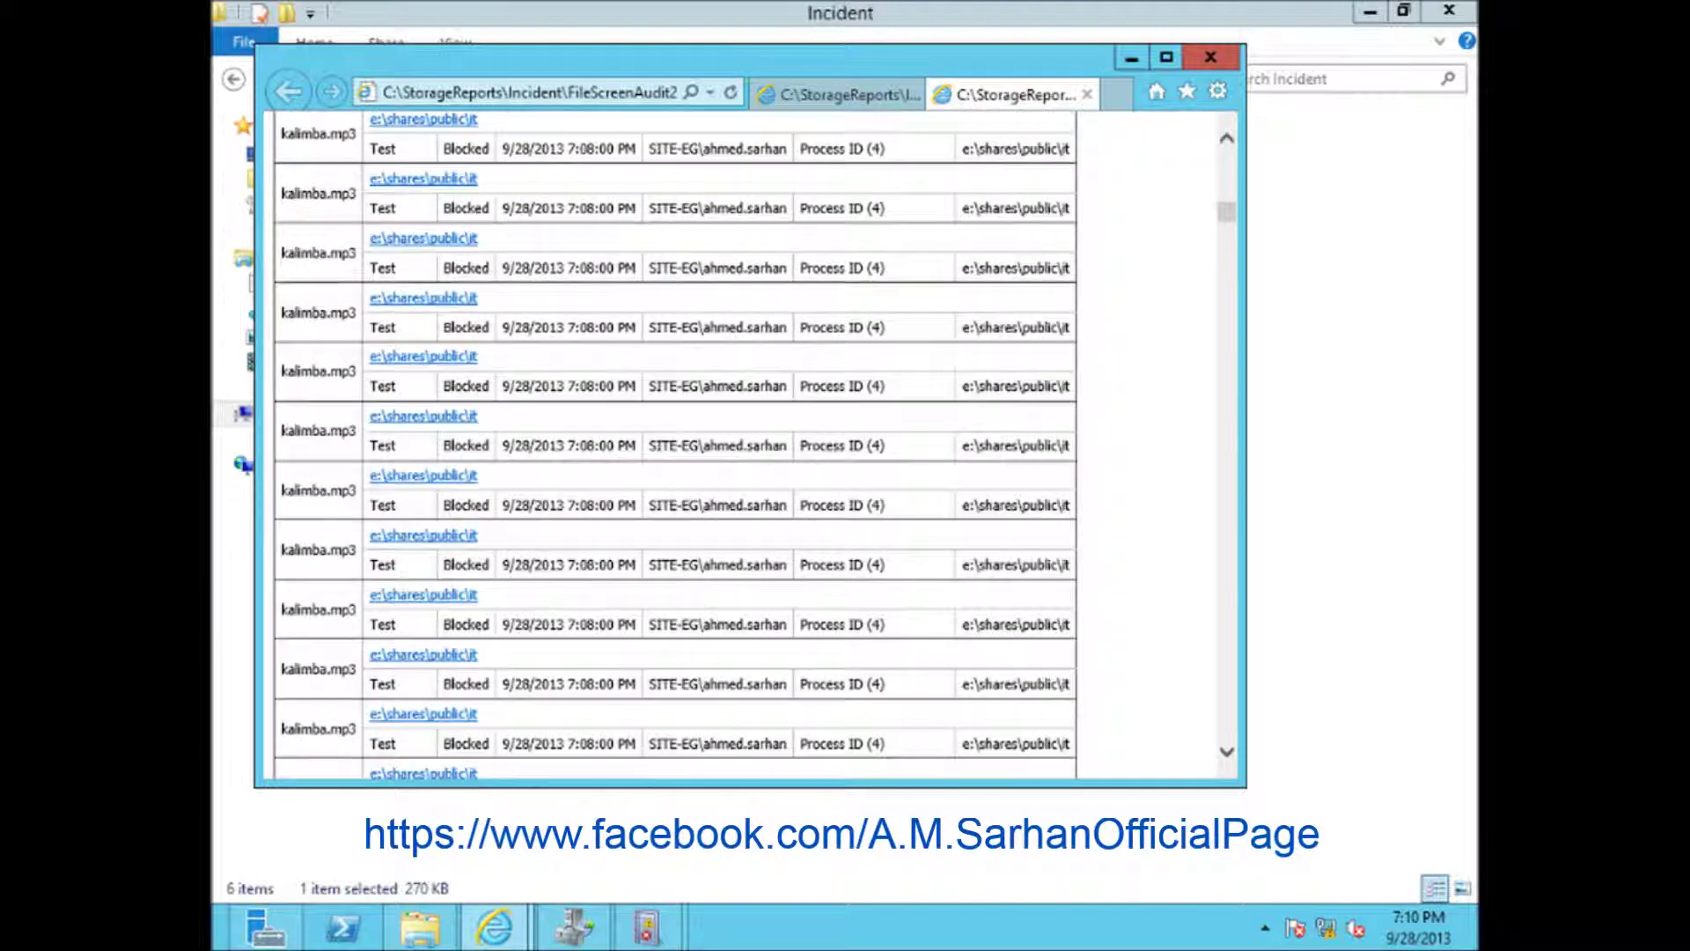
{"action": "scroll", "coordinate": [750, 568], "scroll_direction": "down", "scroll_amount": 5}
{"action": "scroll", "coordinate": [757, 447], "scroll_direction": "down", "scroll_amount": 3}
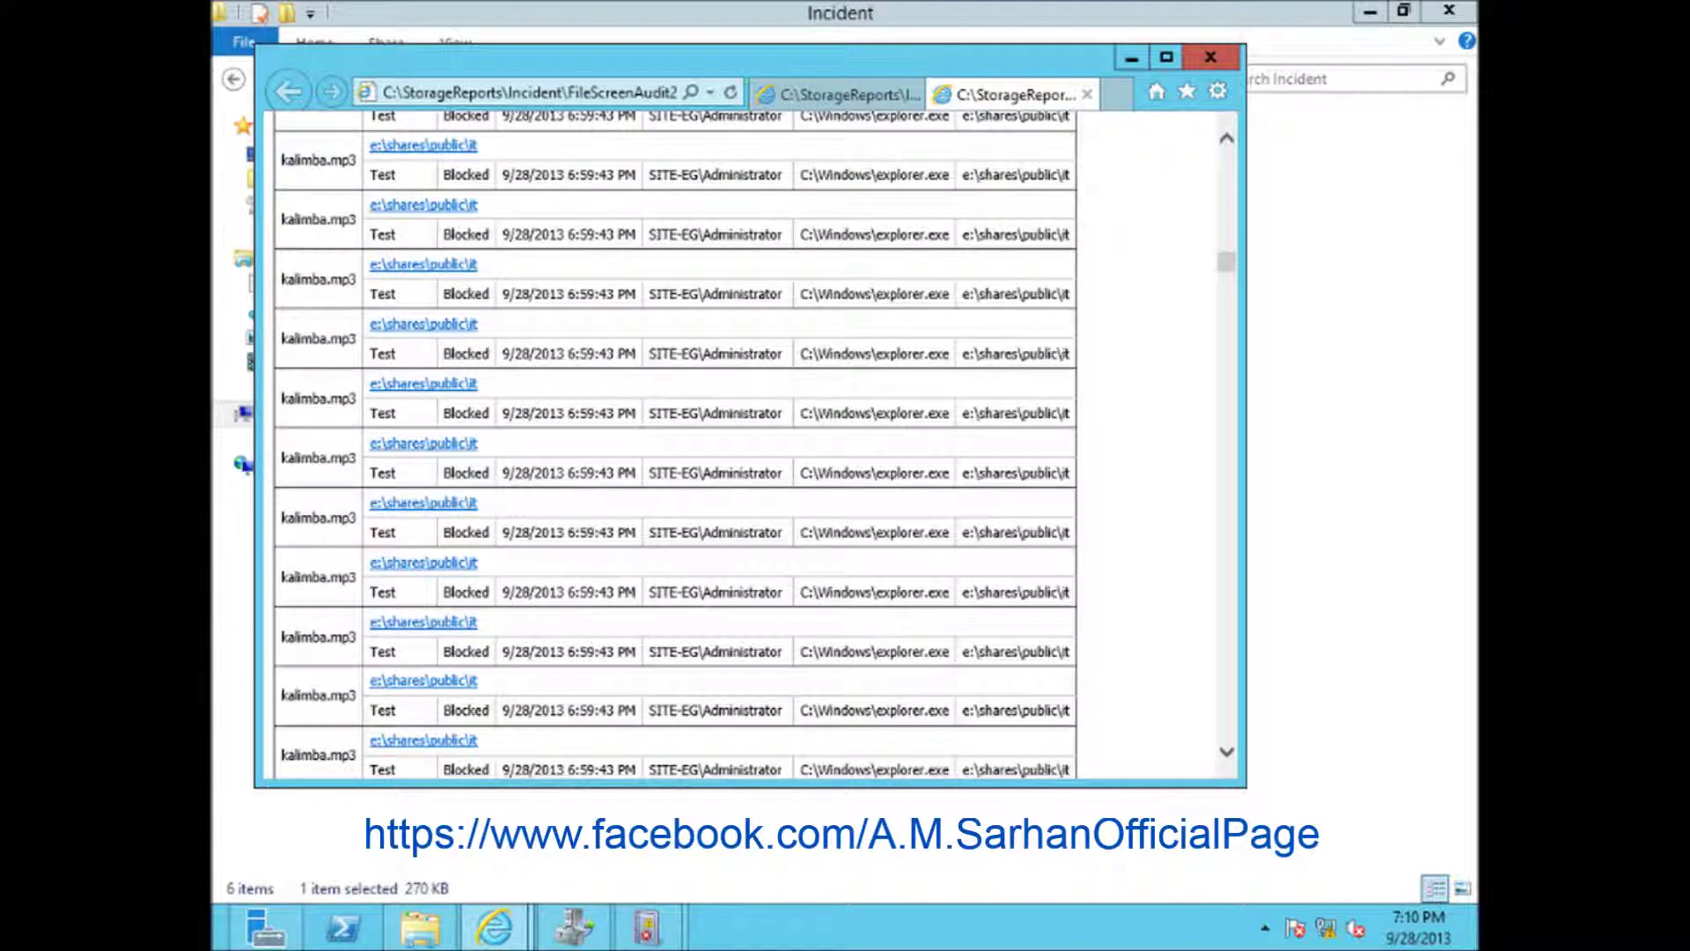
{"action": "key", "text": "Home"}
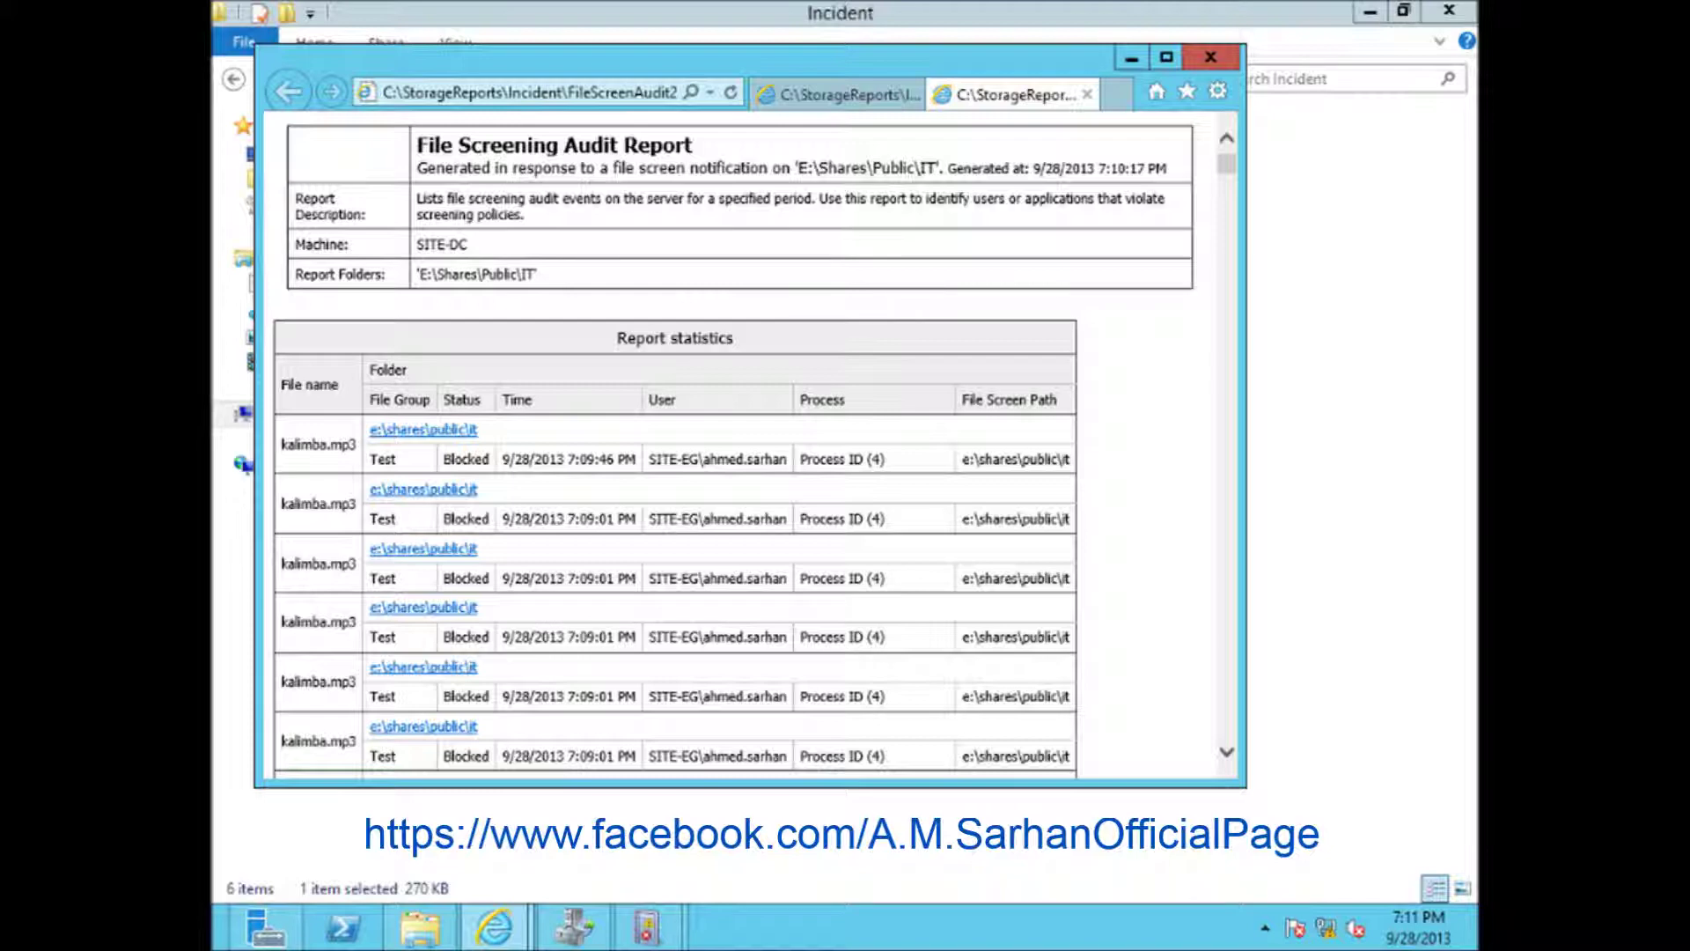
{"action": "left_click", "coordinate": [574, 926]}
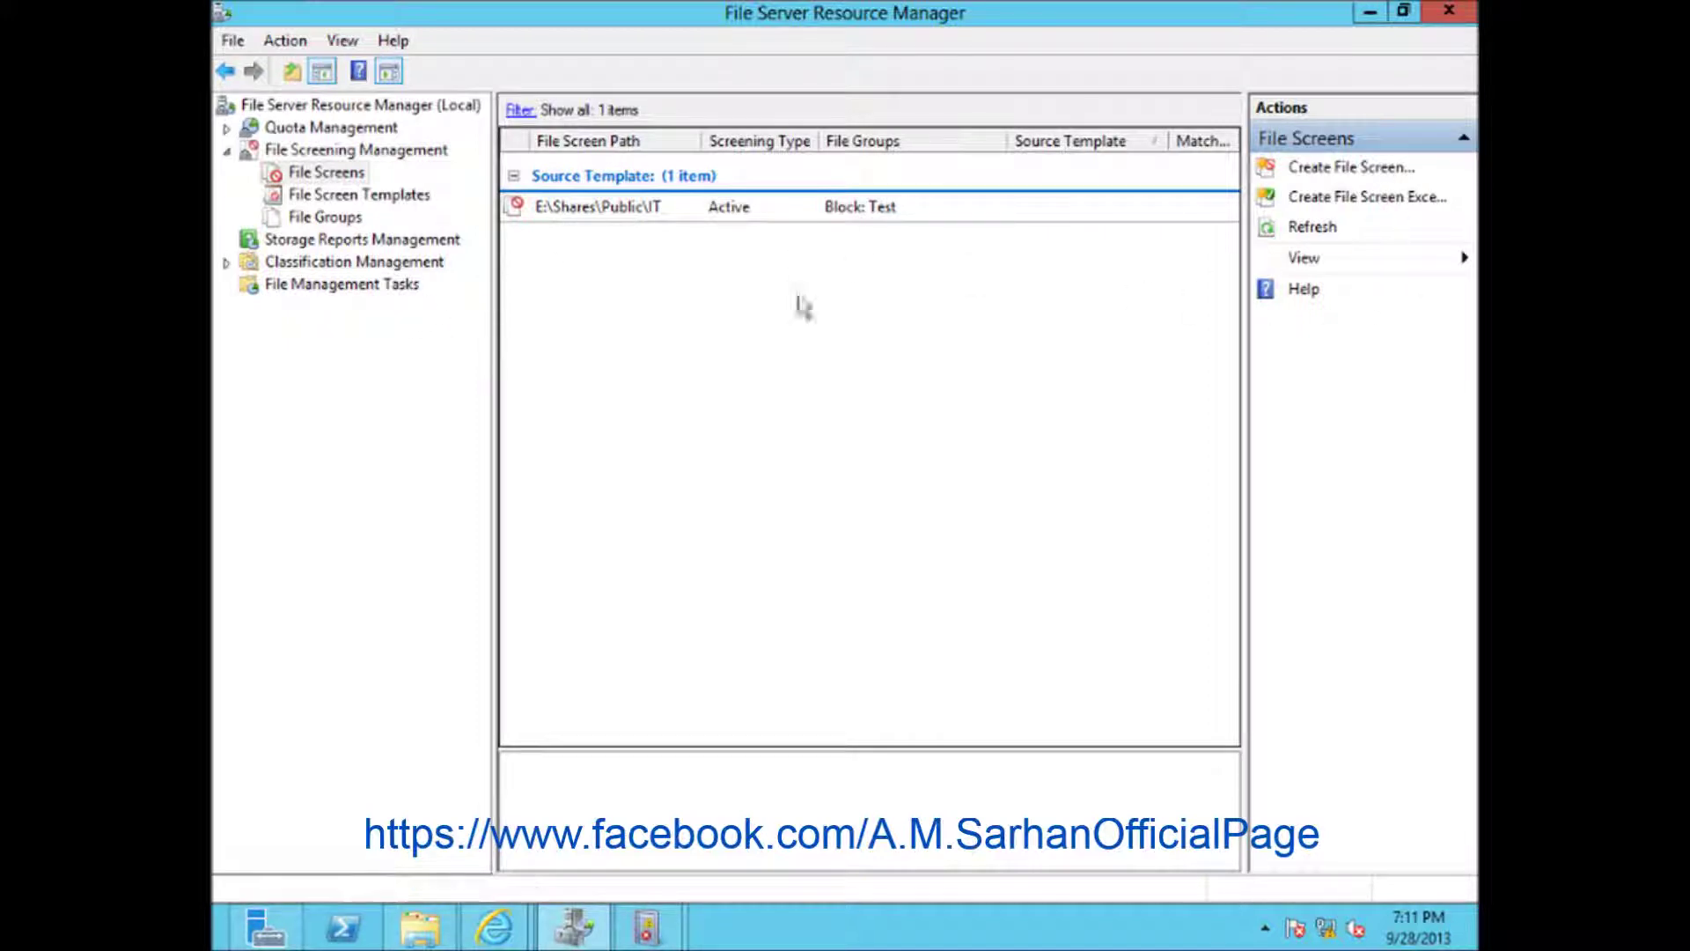
- From Storage Reports Management, start scheduling a new storage report task
{"action": "left_click", "coordinate": [339, 242]}
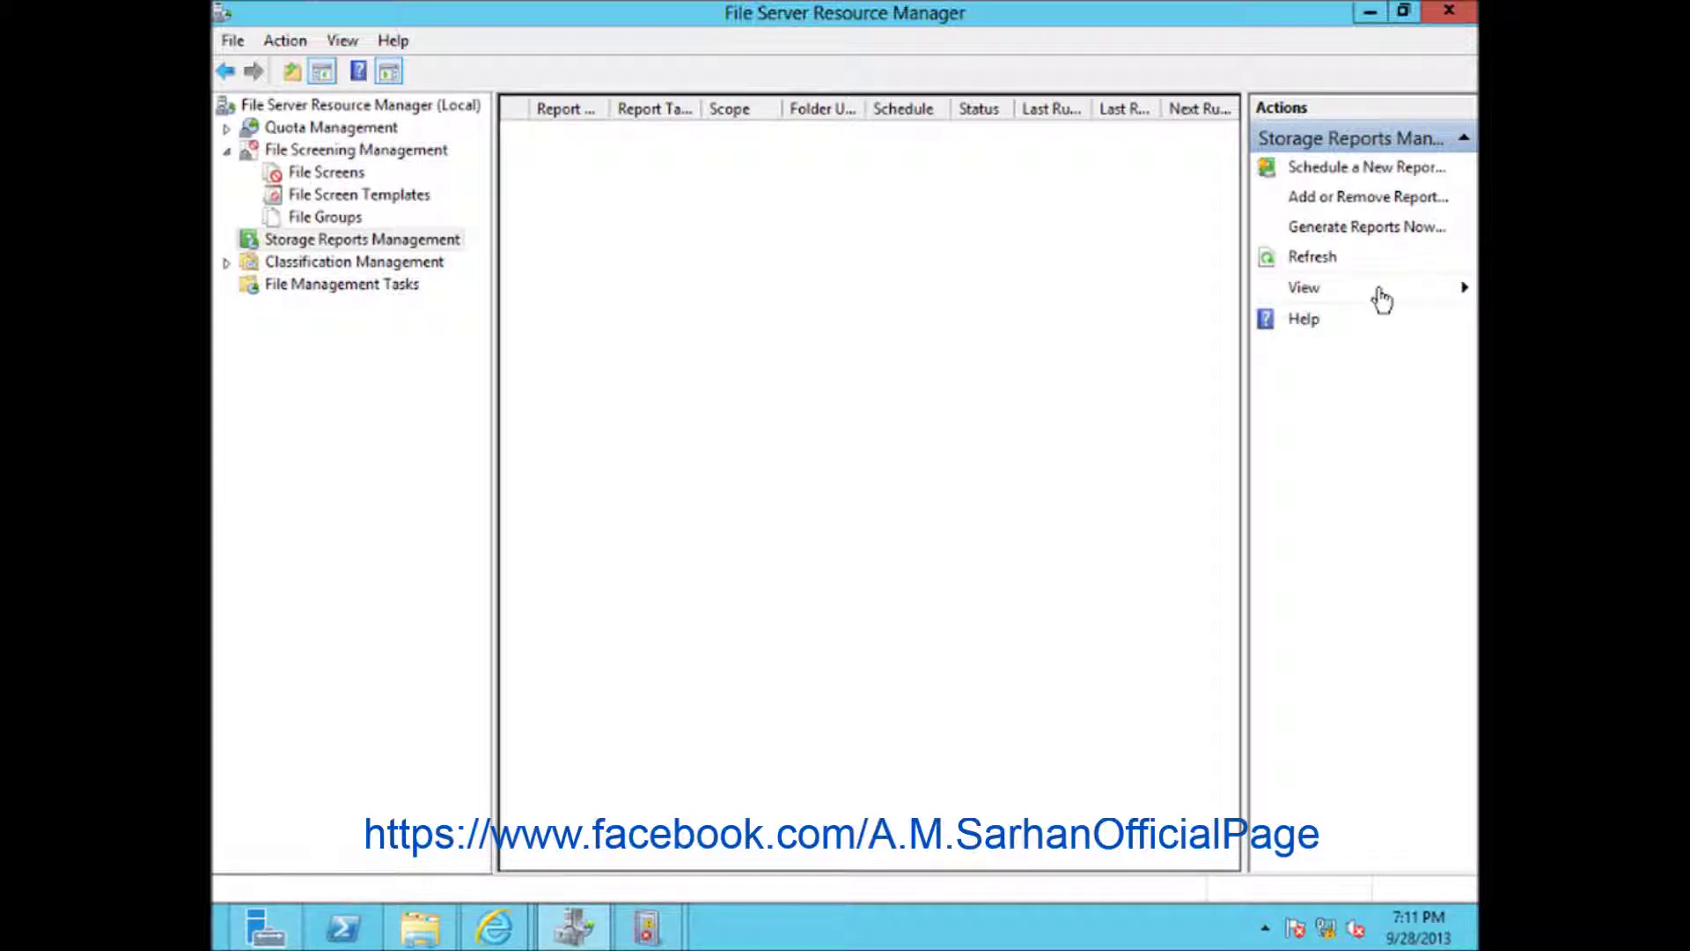
{"action": "left_click", "coordinate": [1383, 172]}
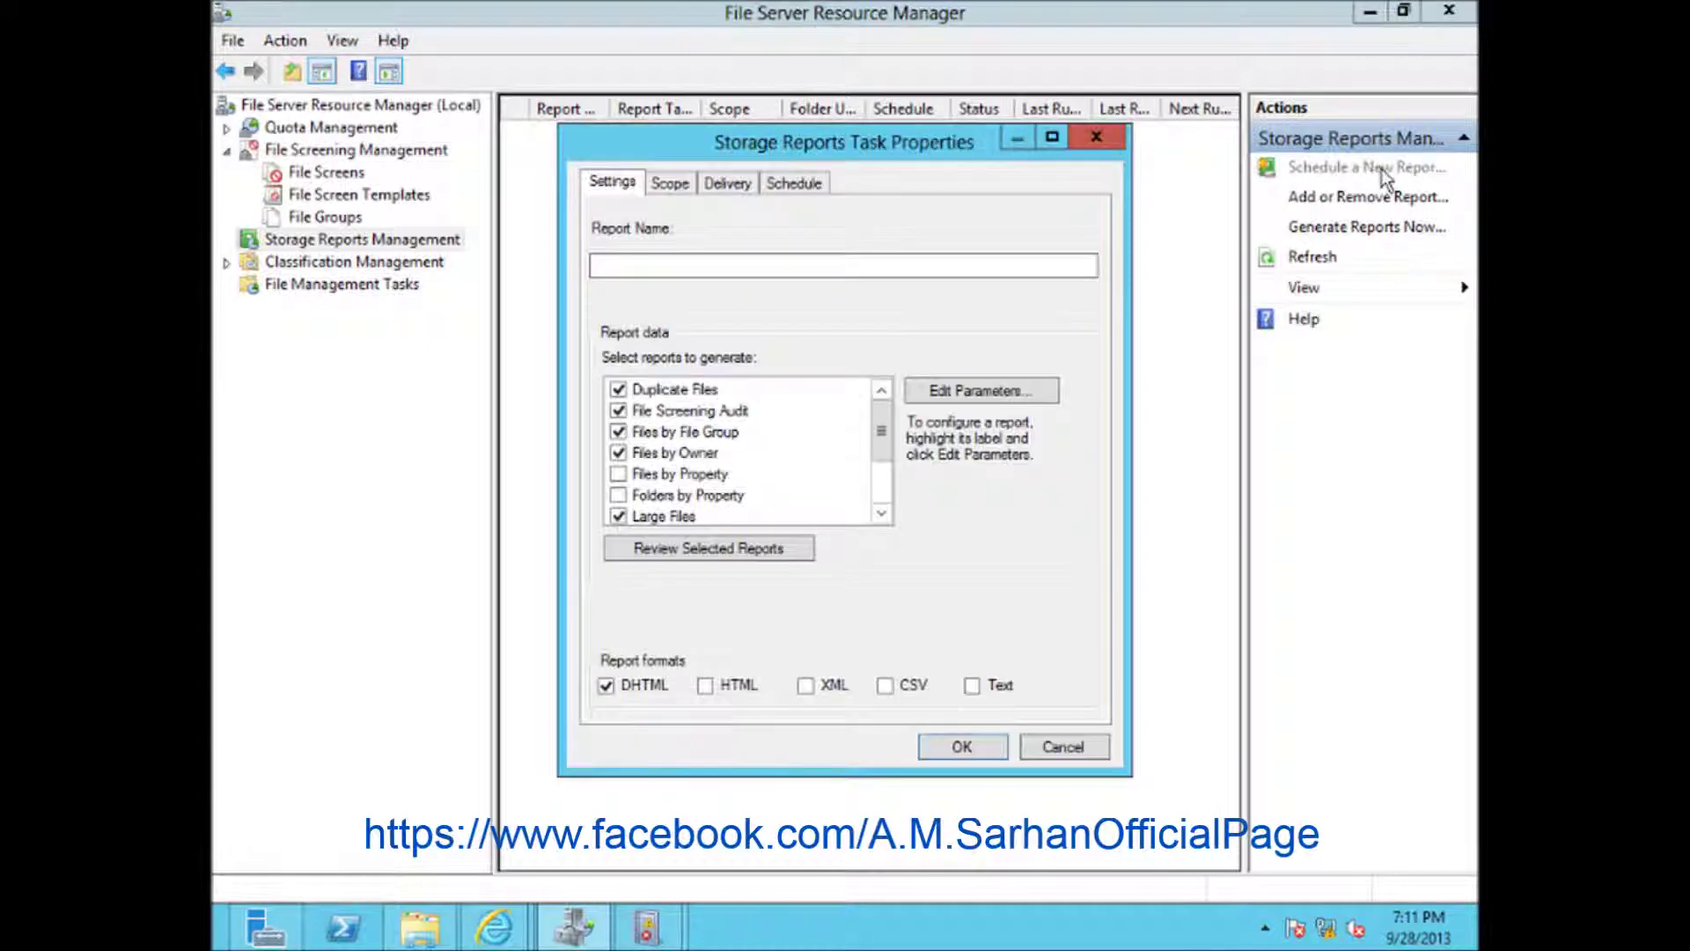